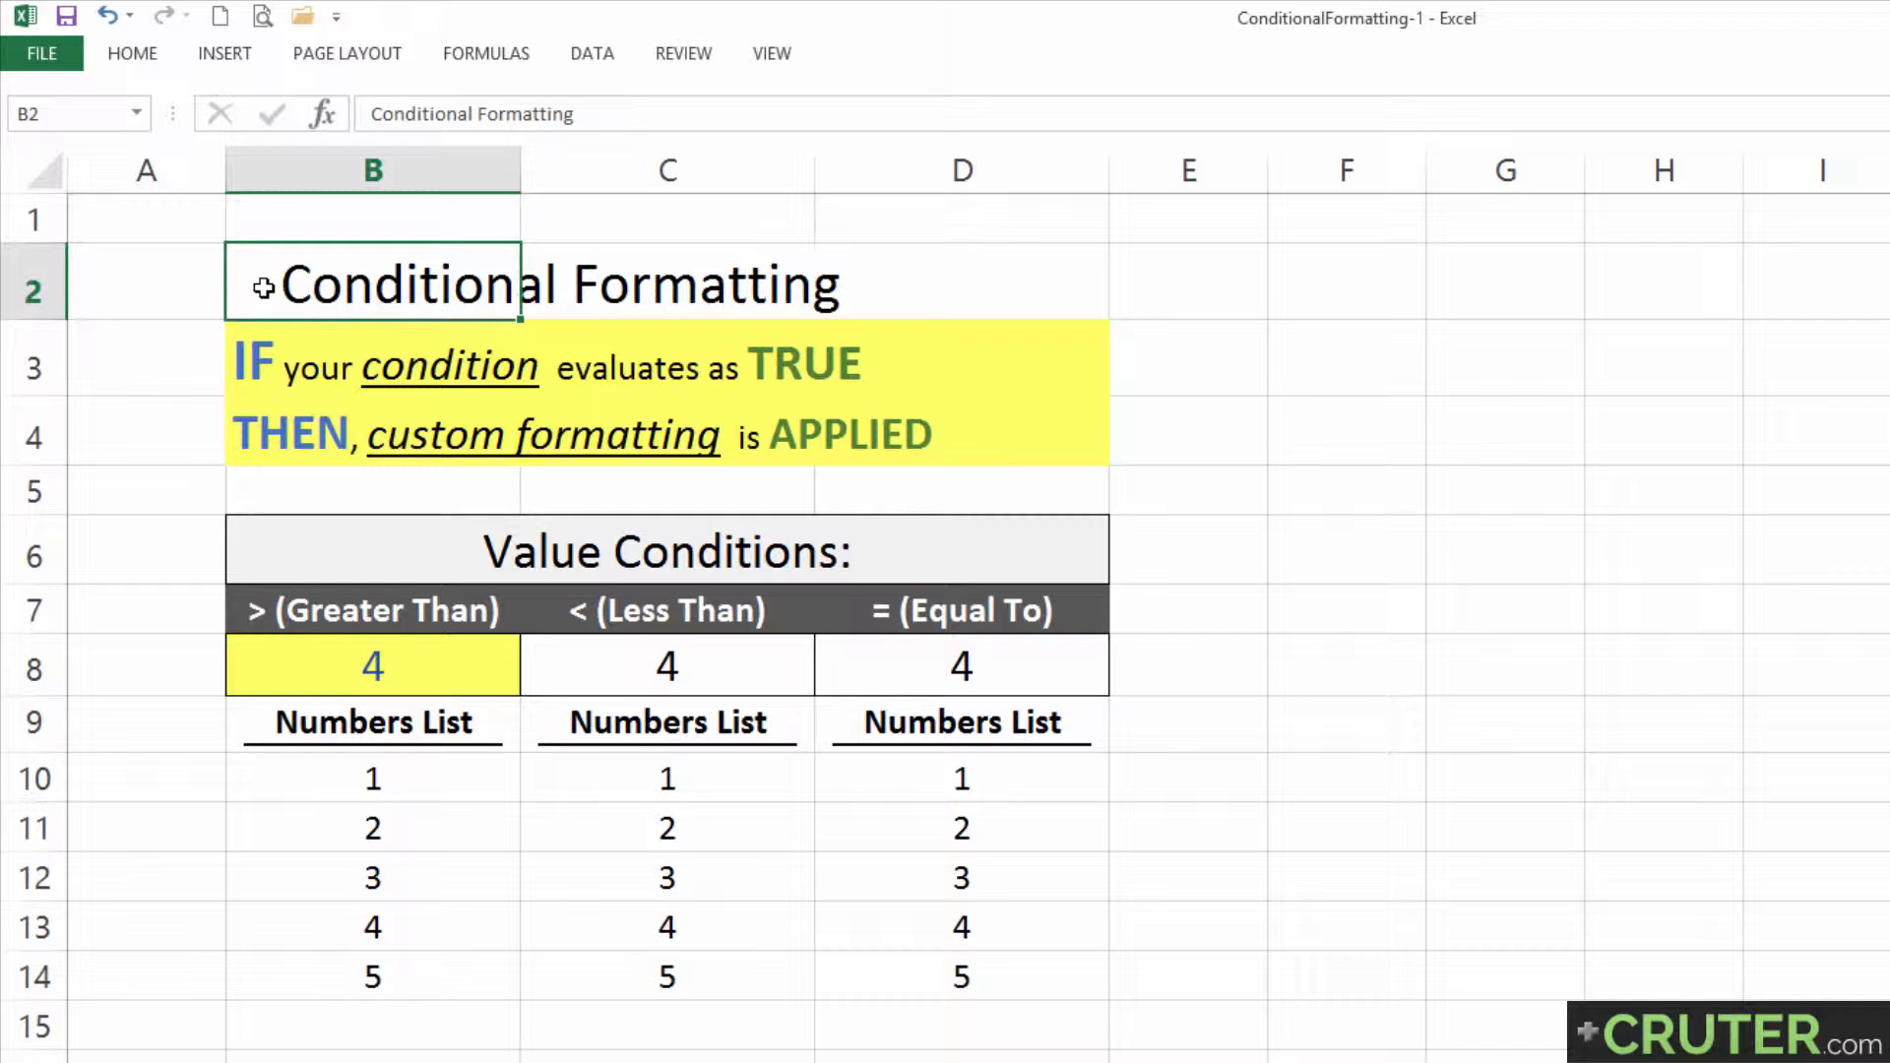
Review the IF/THEN explanation of conditional formatting, the first Numbers List, and the Greater Than, Less Than and Equal To condition cells.
{"action": "left_click", "coordinate": [305, 345]}
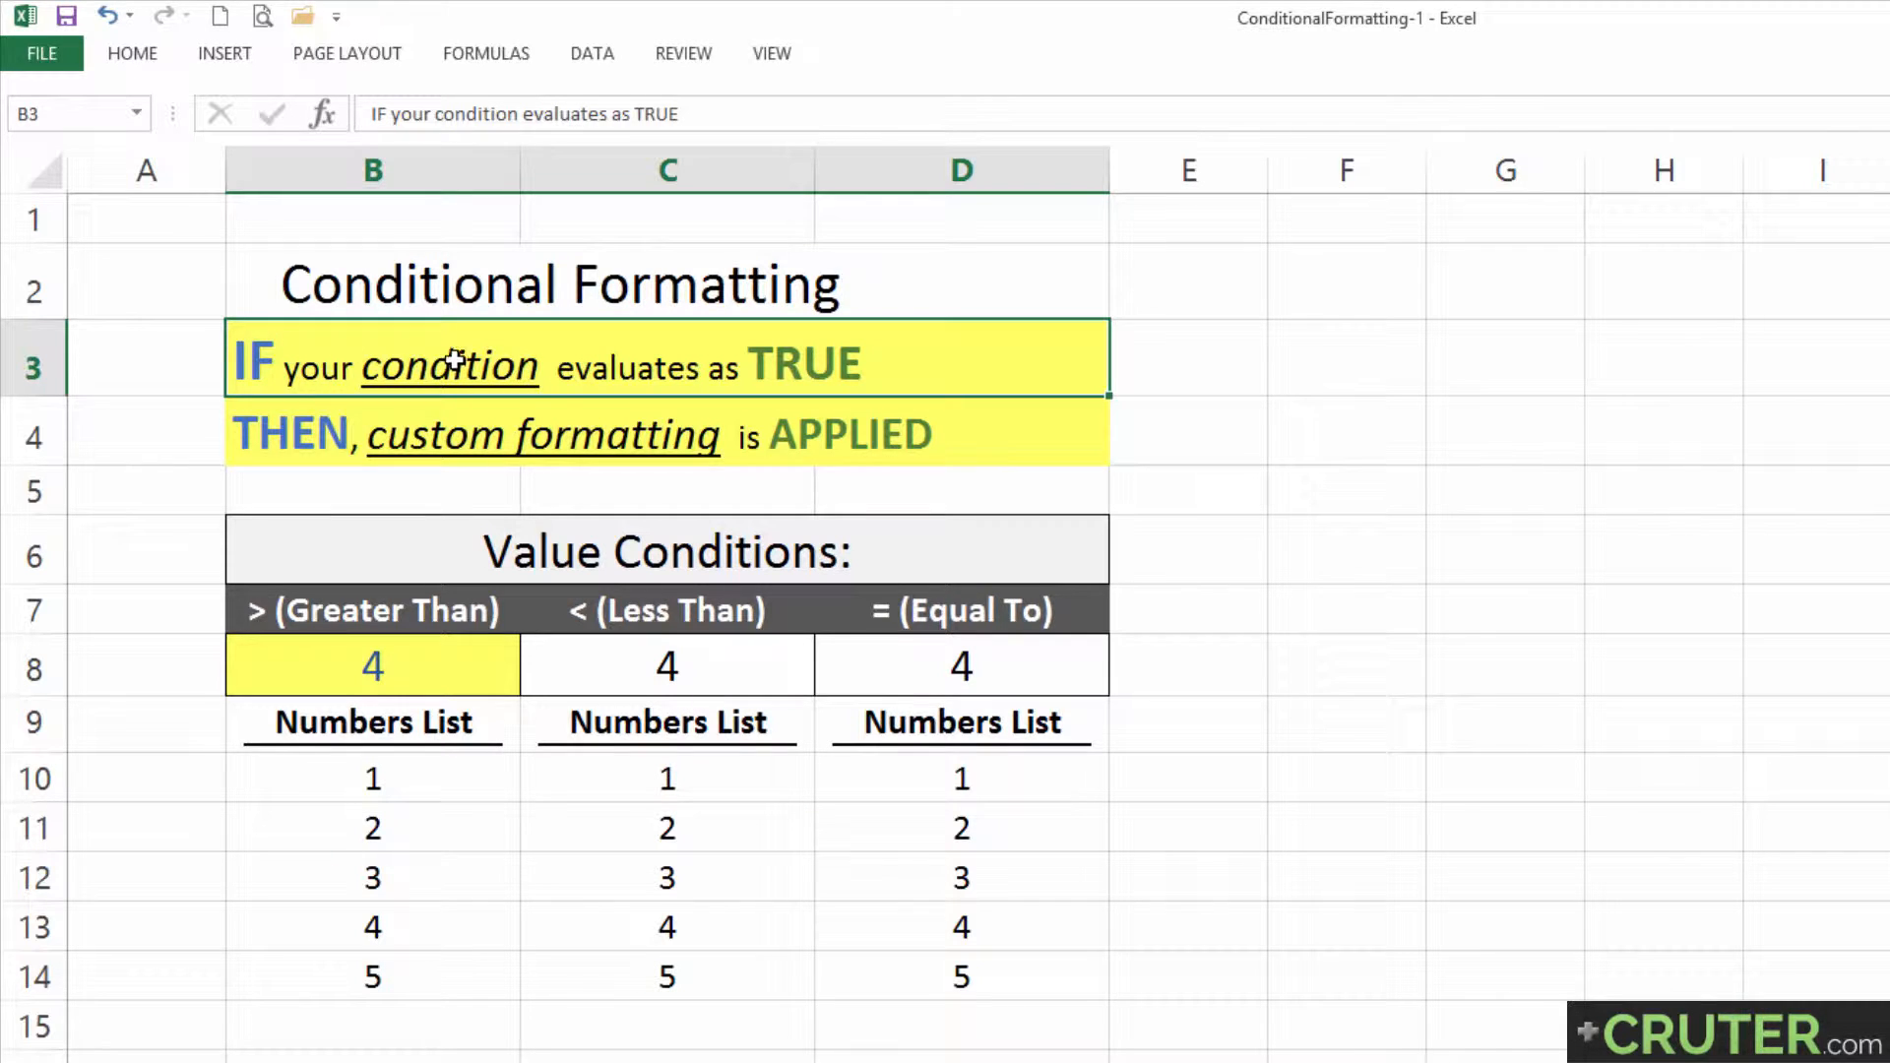
{"action": "left_click", "coordinate": [437, 410]}
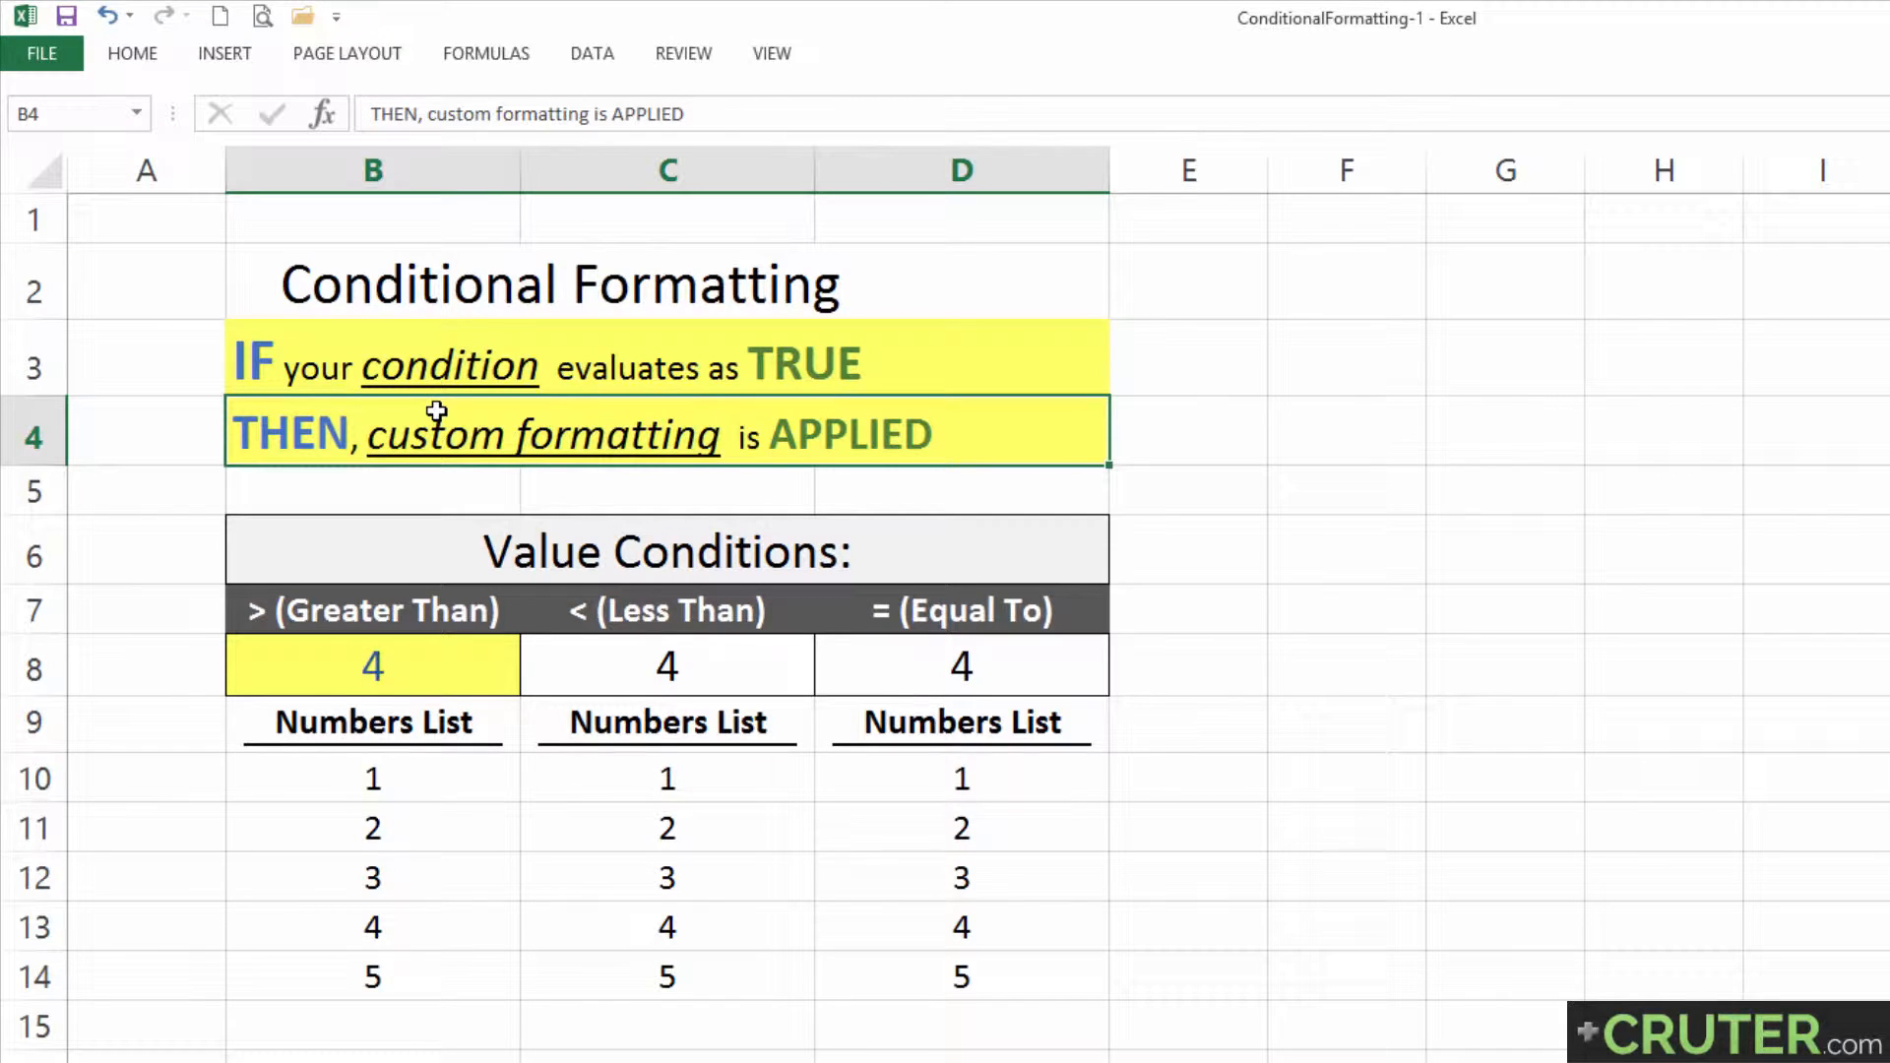
{"action": "left_click", "coordinate": [433, 354]}
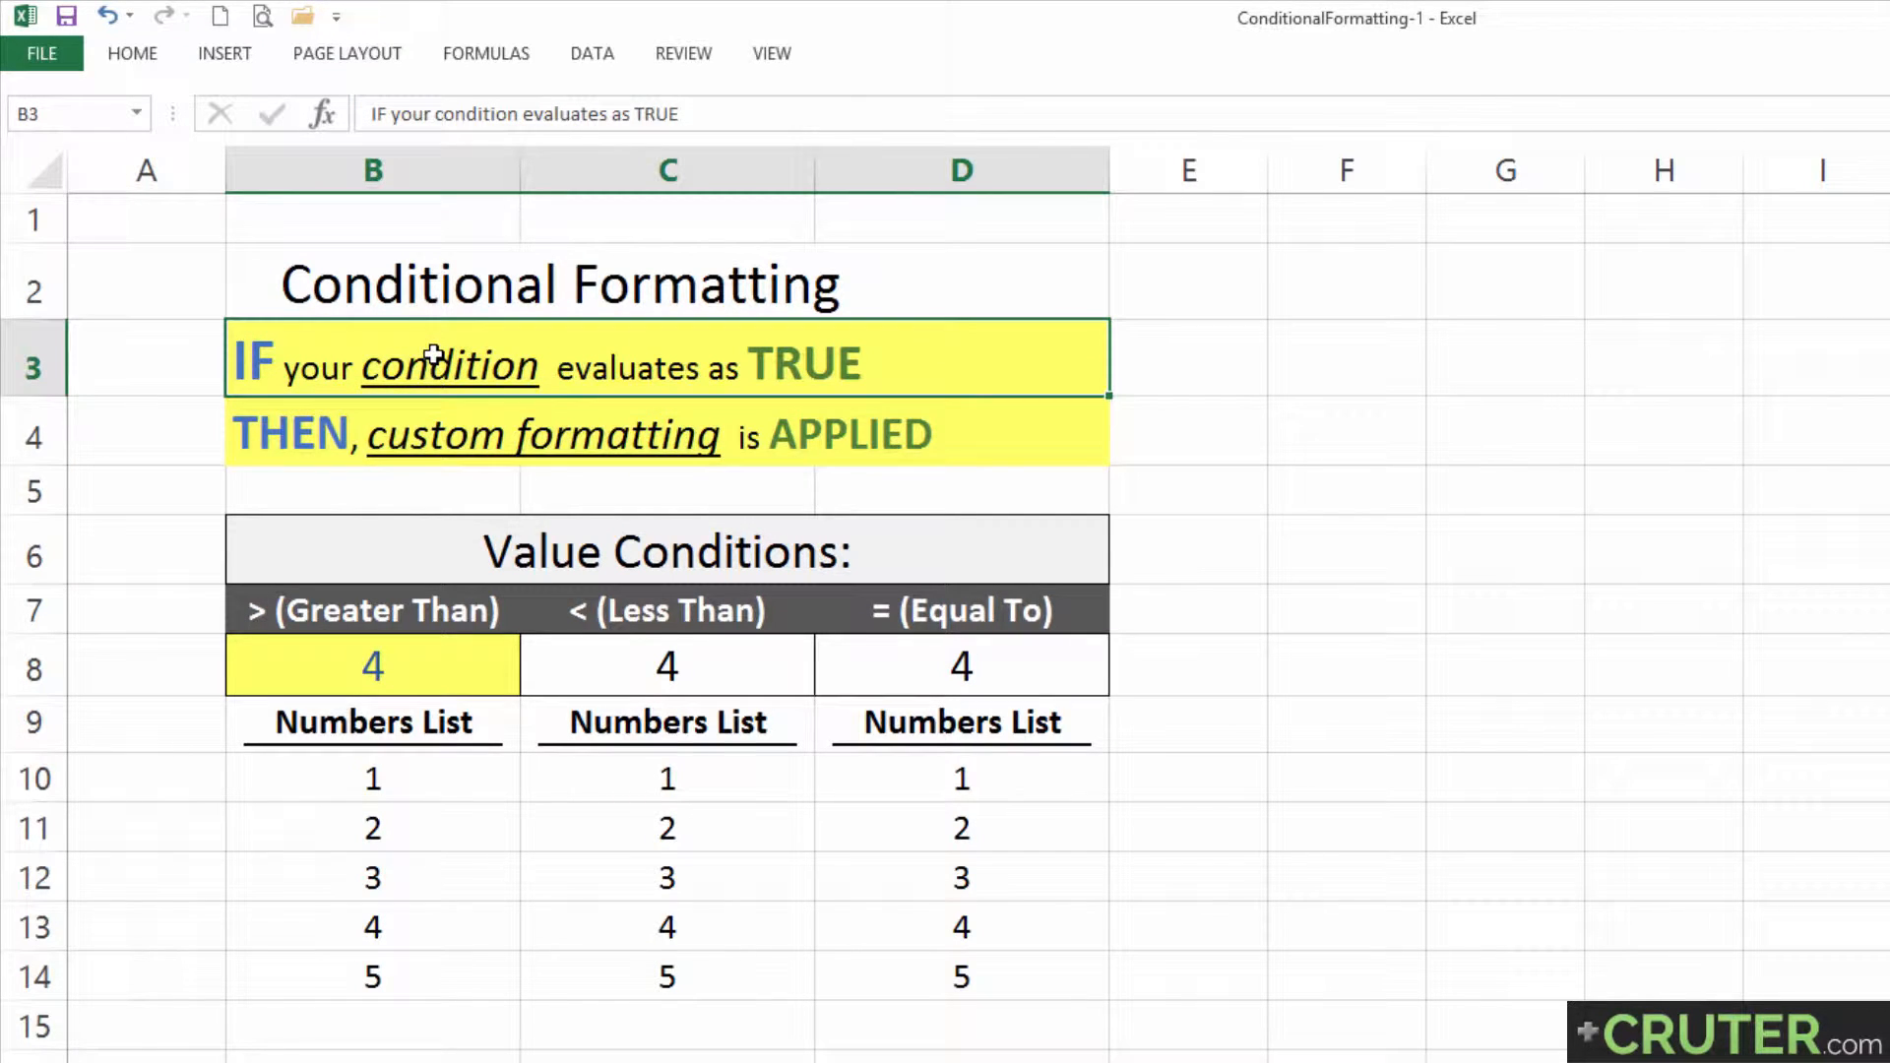
{"action": "left_click", "coordinate": [465, 431]}
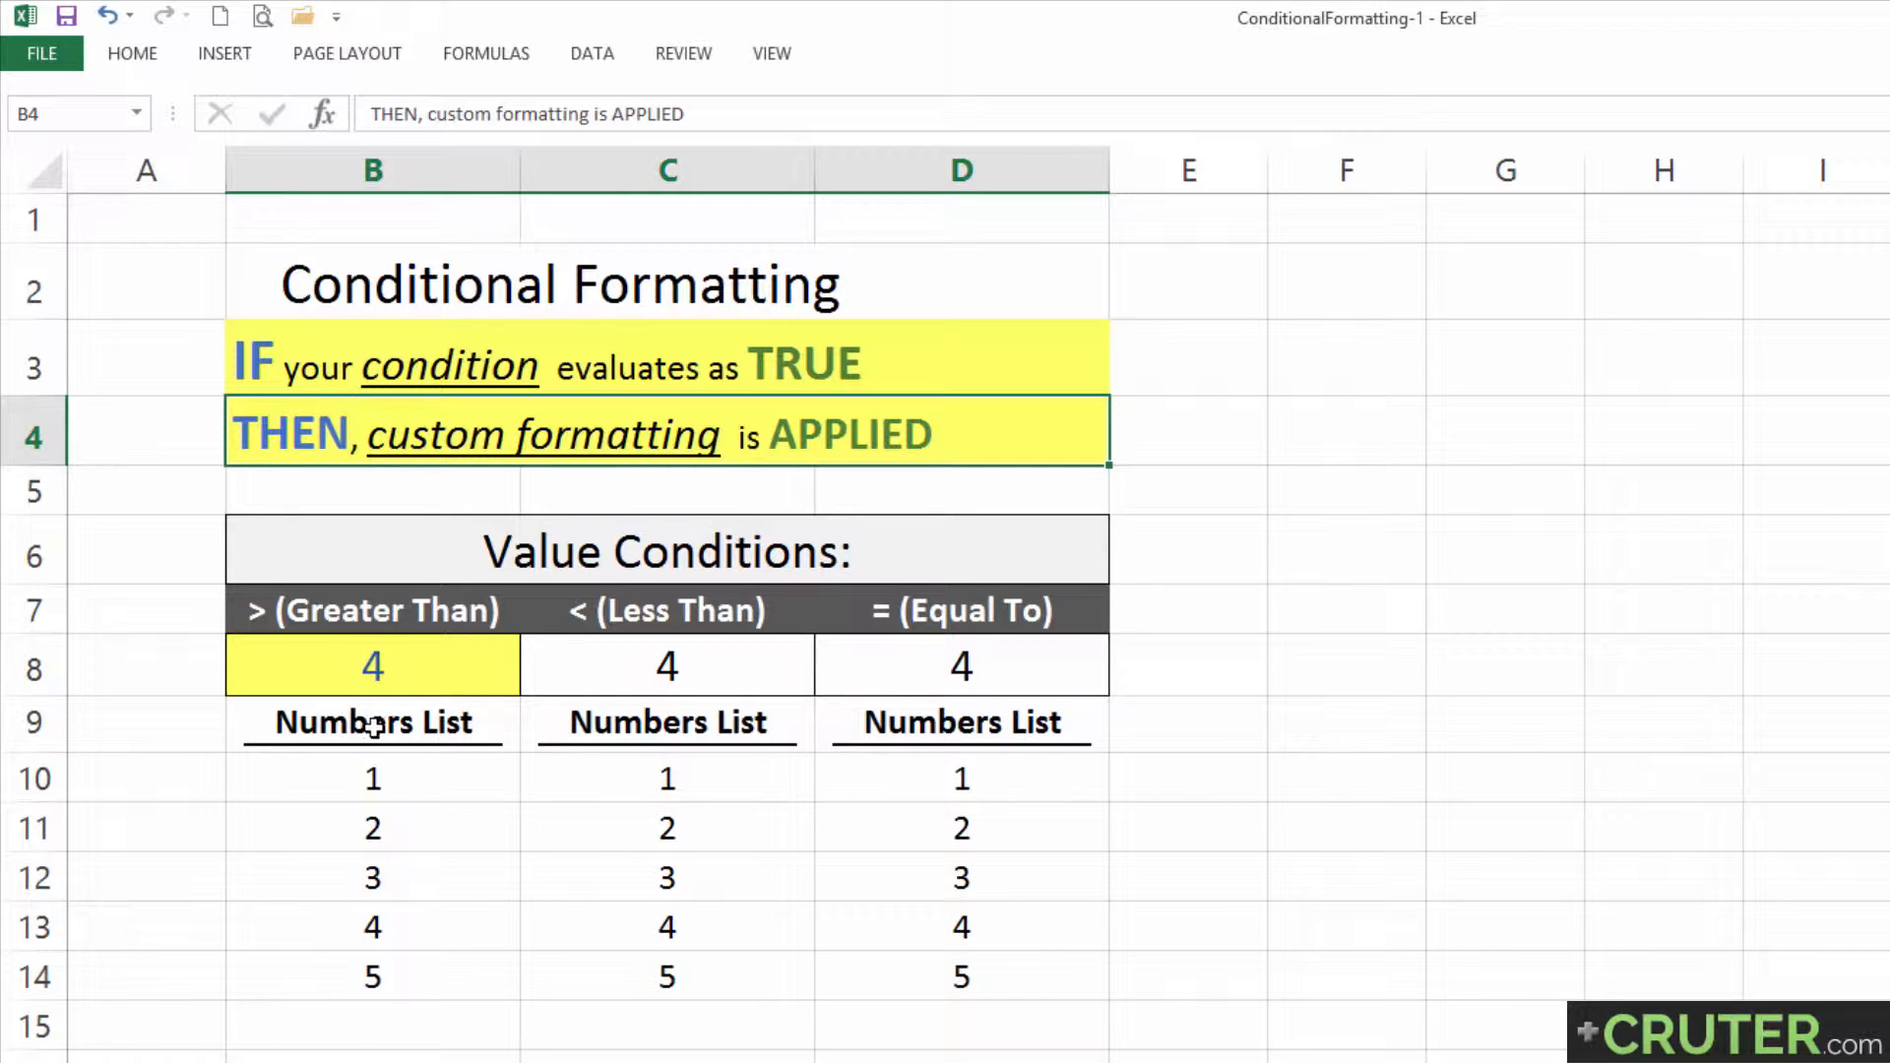
{"action": "left_click_drag", "start_coordinate": [345, 721], "coordinate": [348, 976]}
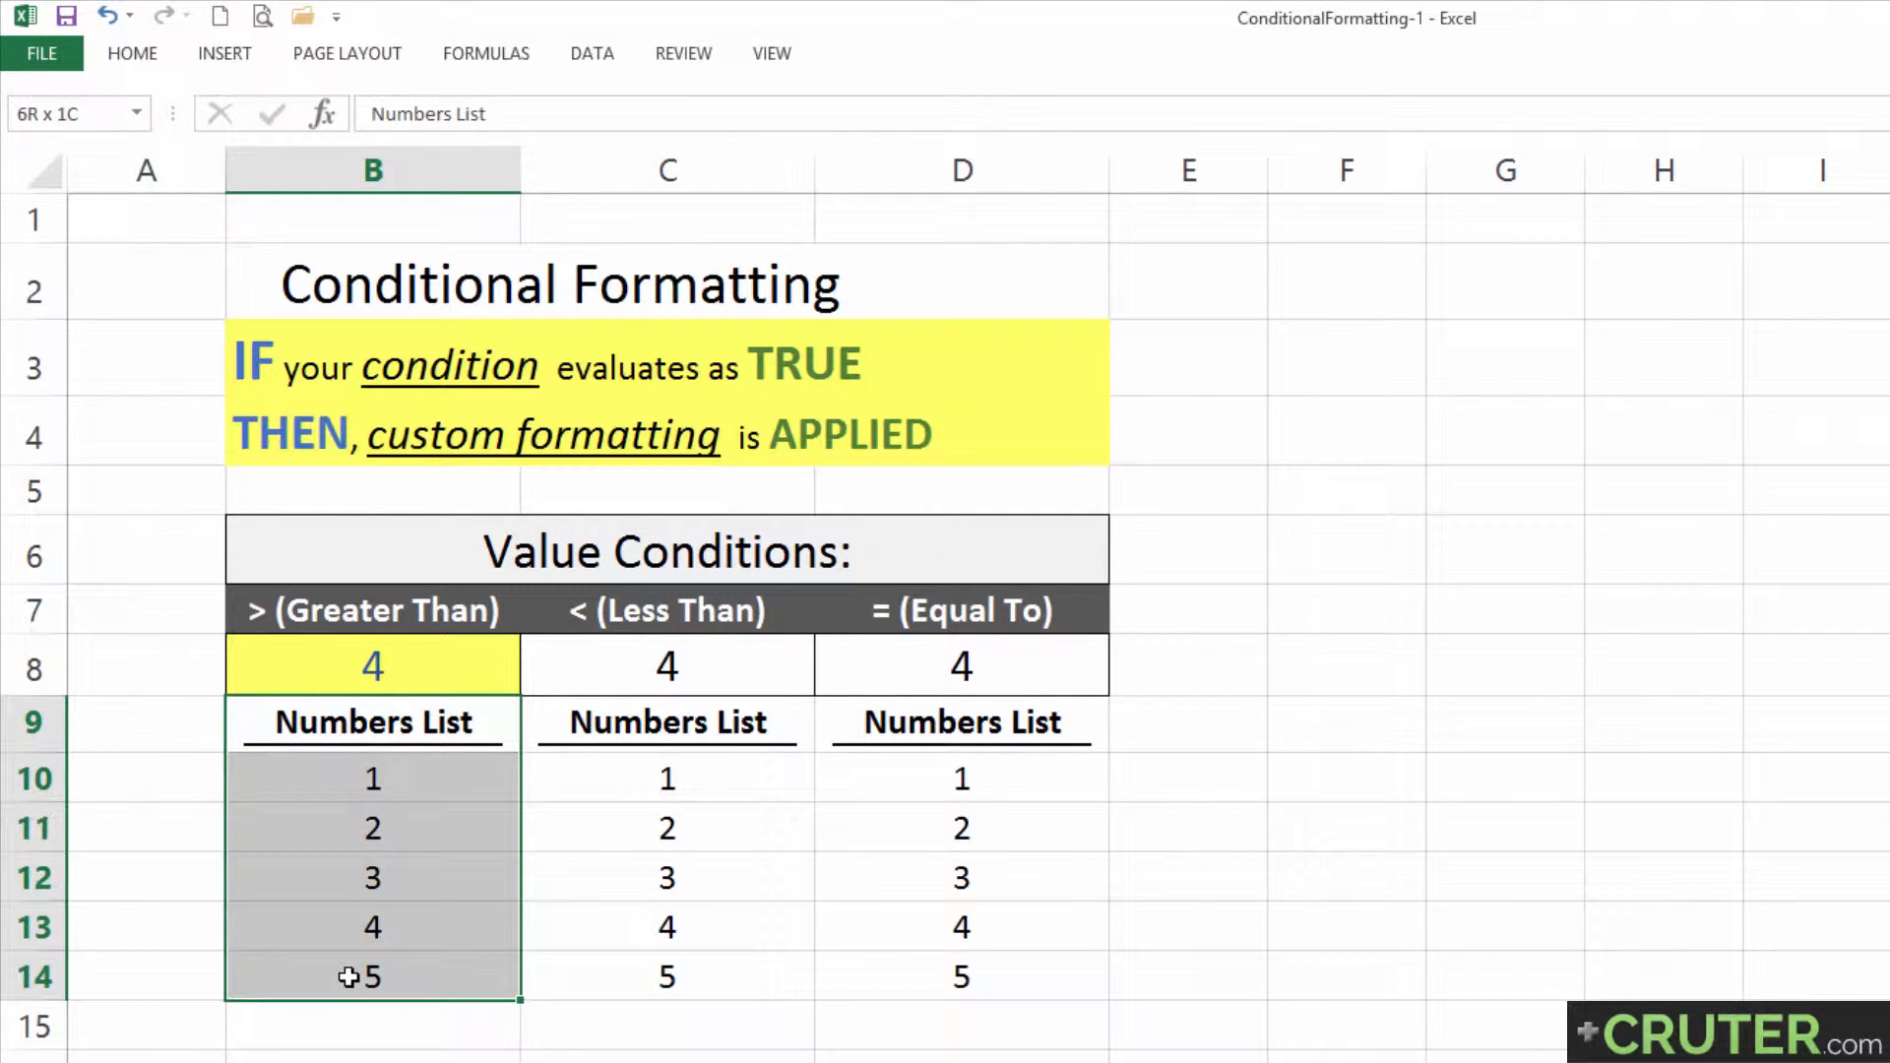
{"action": "left_click", "coordinate": [321, 627]}
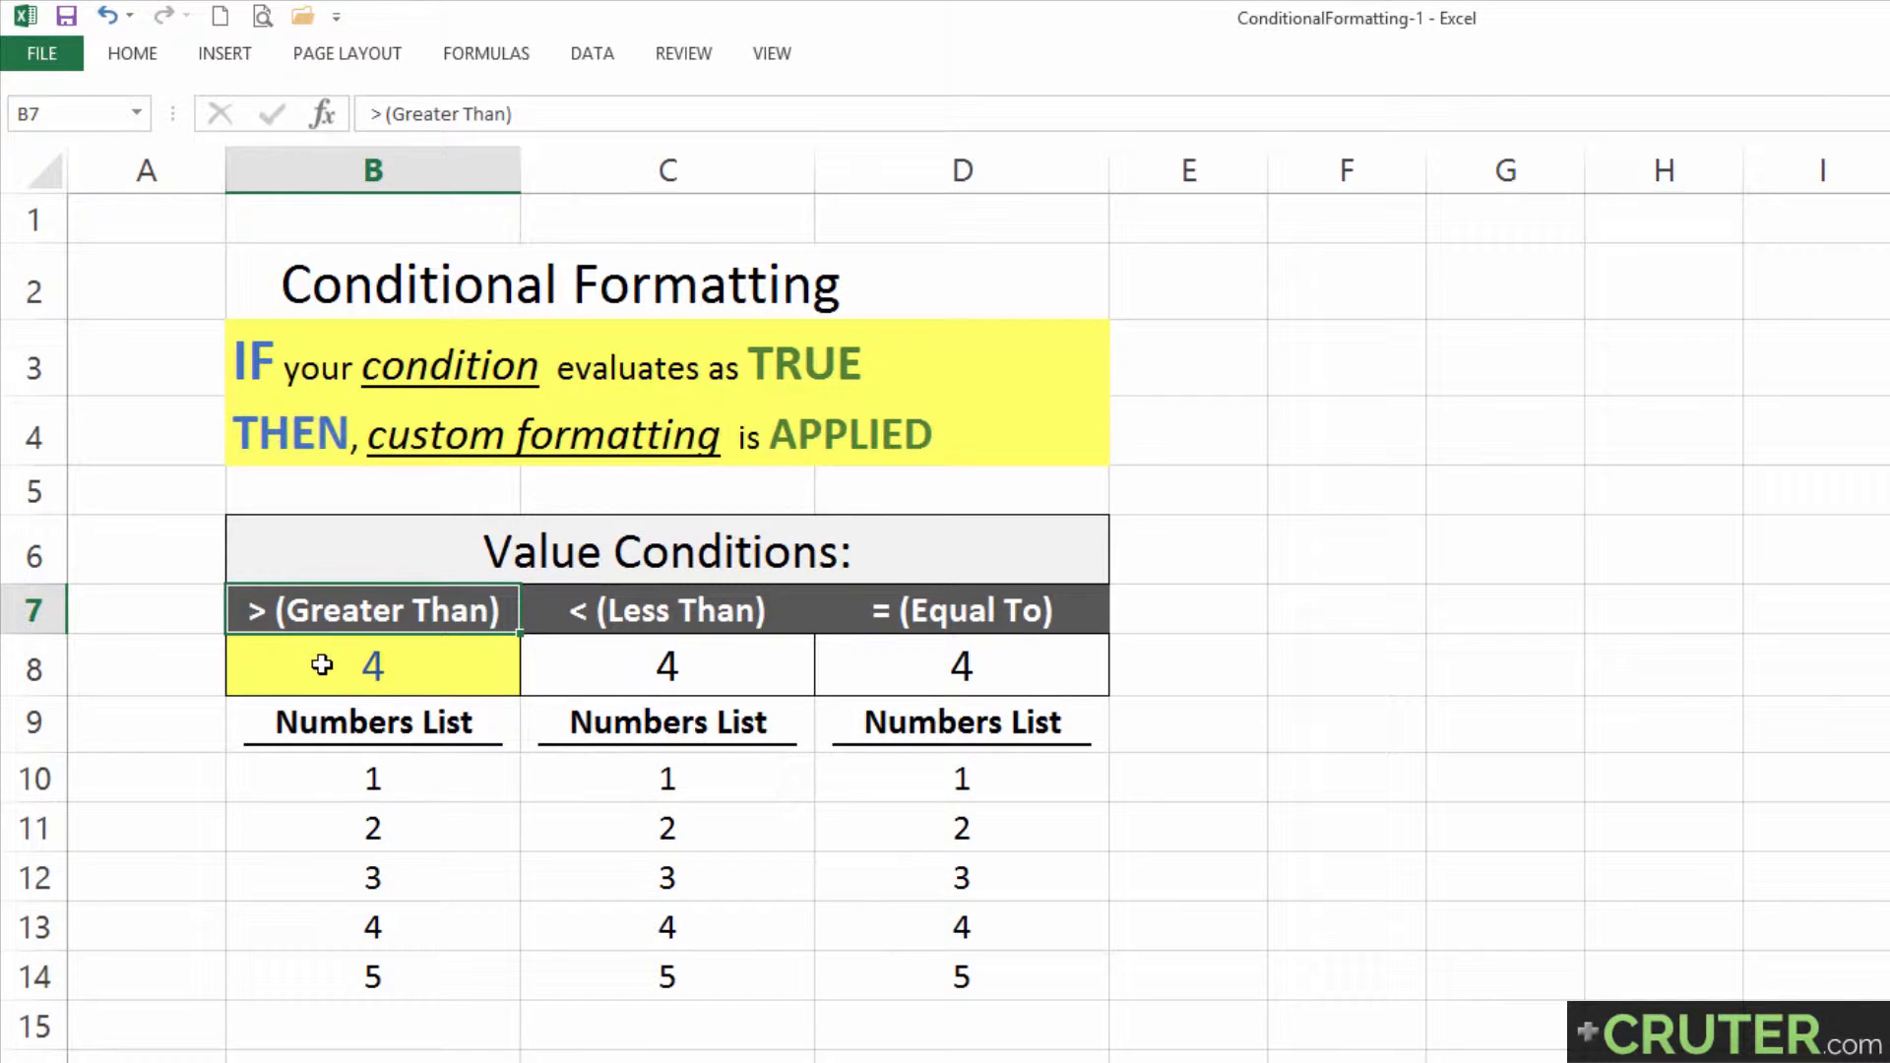
{"action": "left_click", "coordinate": [322, 666]}
{"action": "left_click", "coordinate": [621, 622]}
{"action": "left_click", "coordinate": [624, 662]}
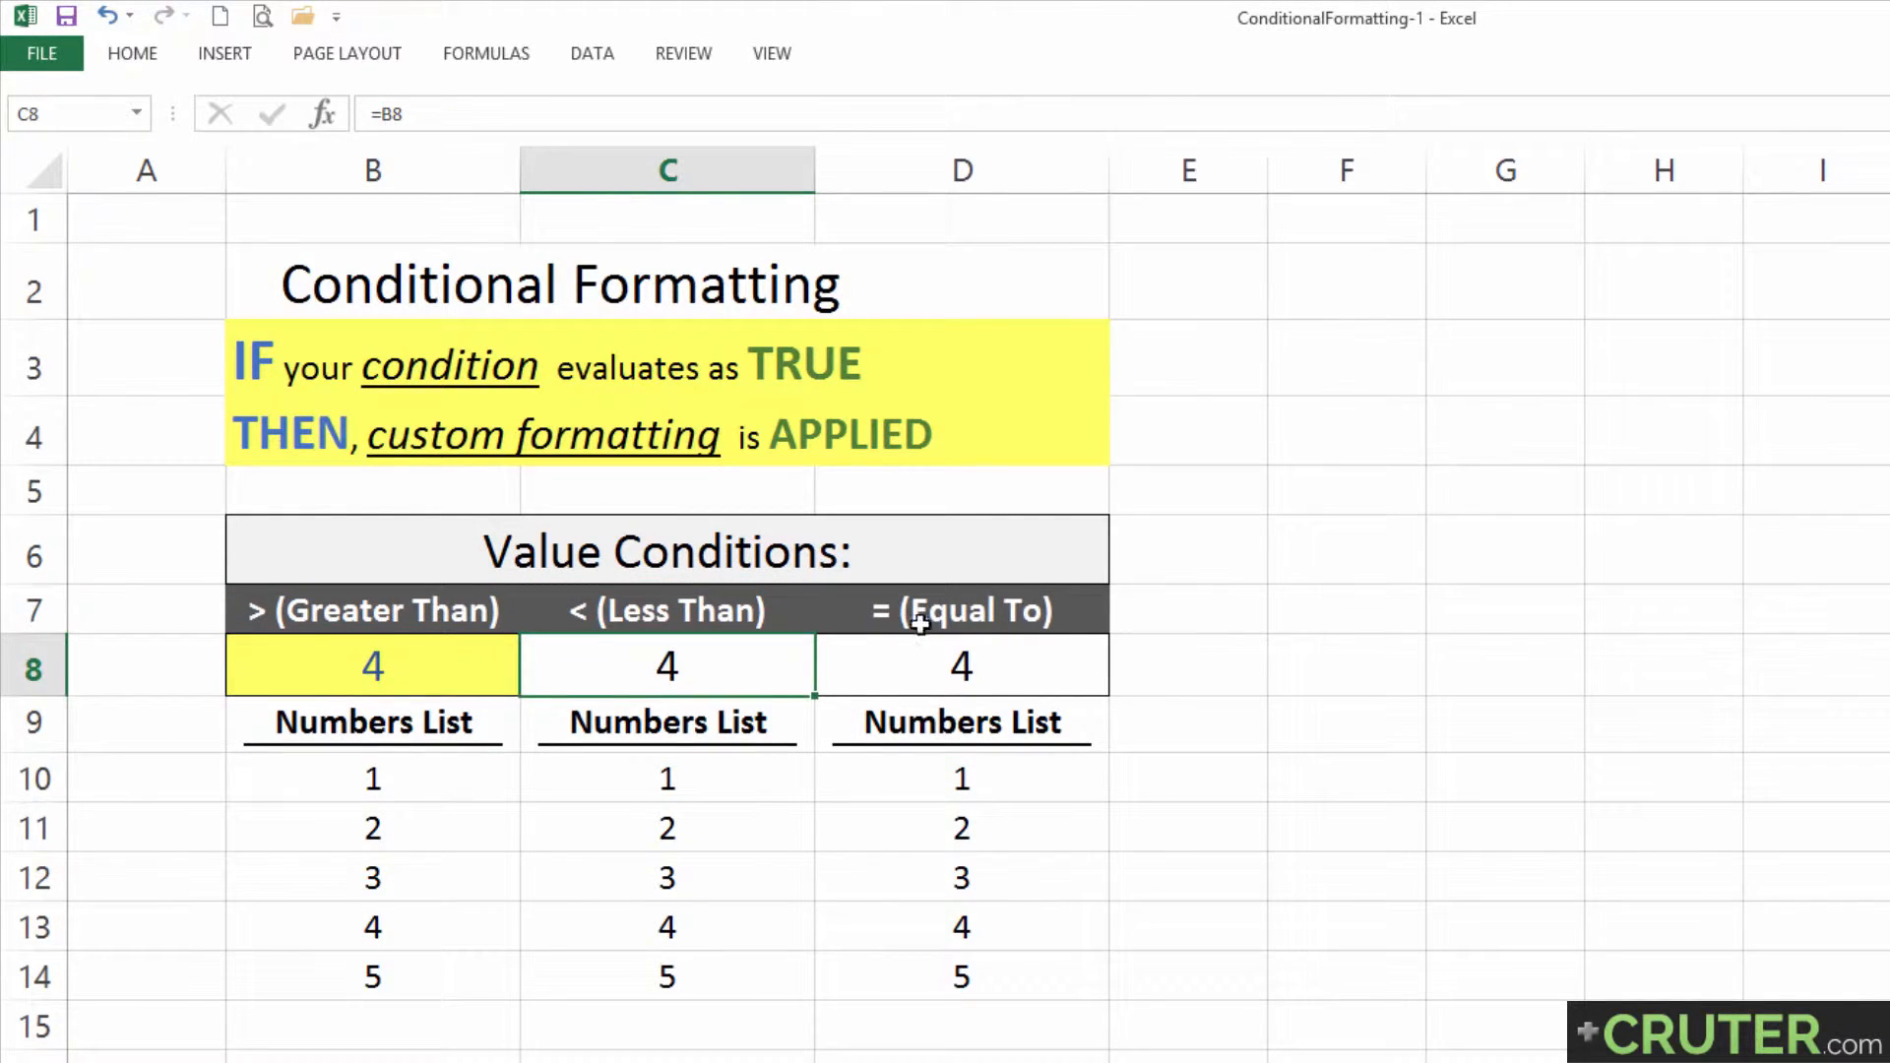
{"action": "left_click", "coordinate": [920, 622]}
{"action": "left_click", "coordinate": [914, 669]}
Compare the Numbers List in B10:B14 with the Greater Than condition in B8 and the IF/THEN rule text.
{"action": "left_click", "coordinate": [339, 612]}
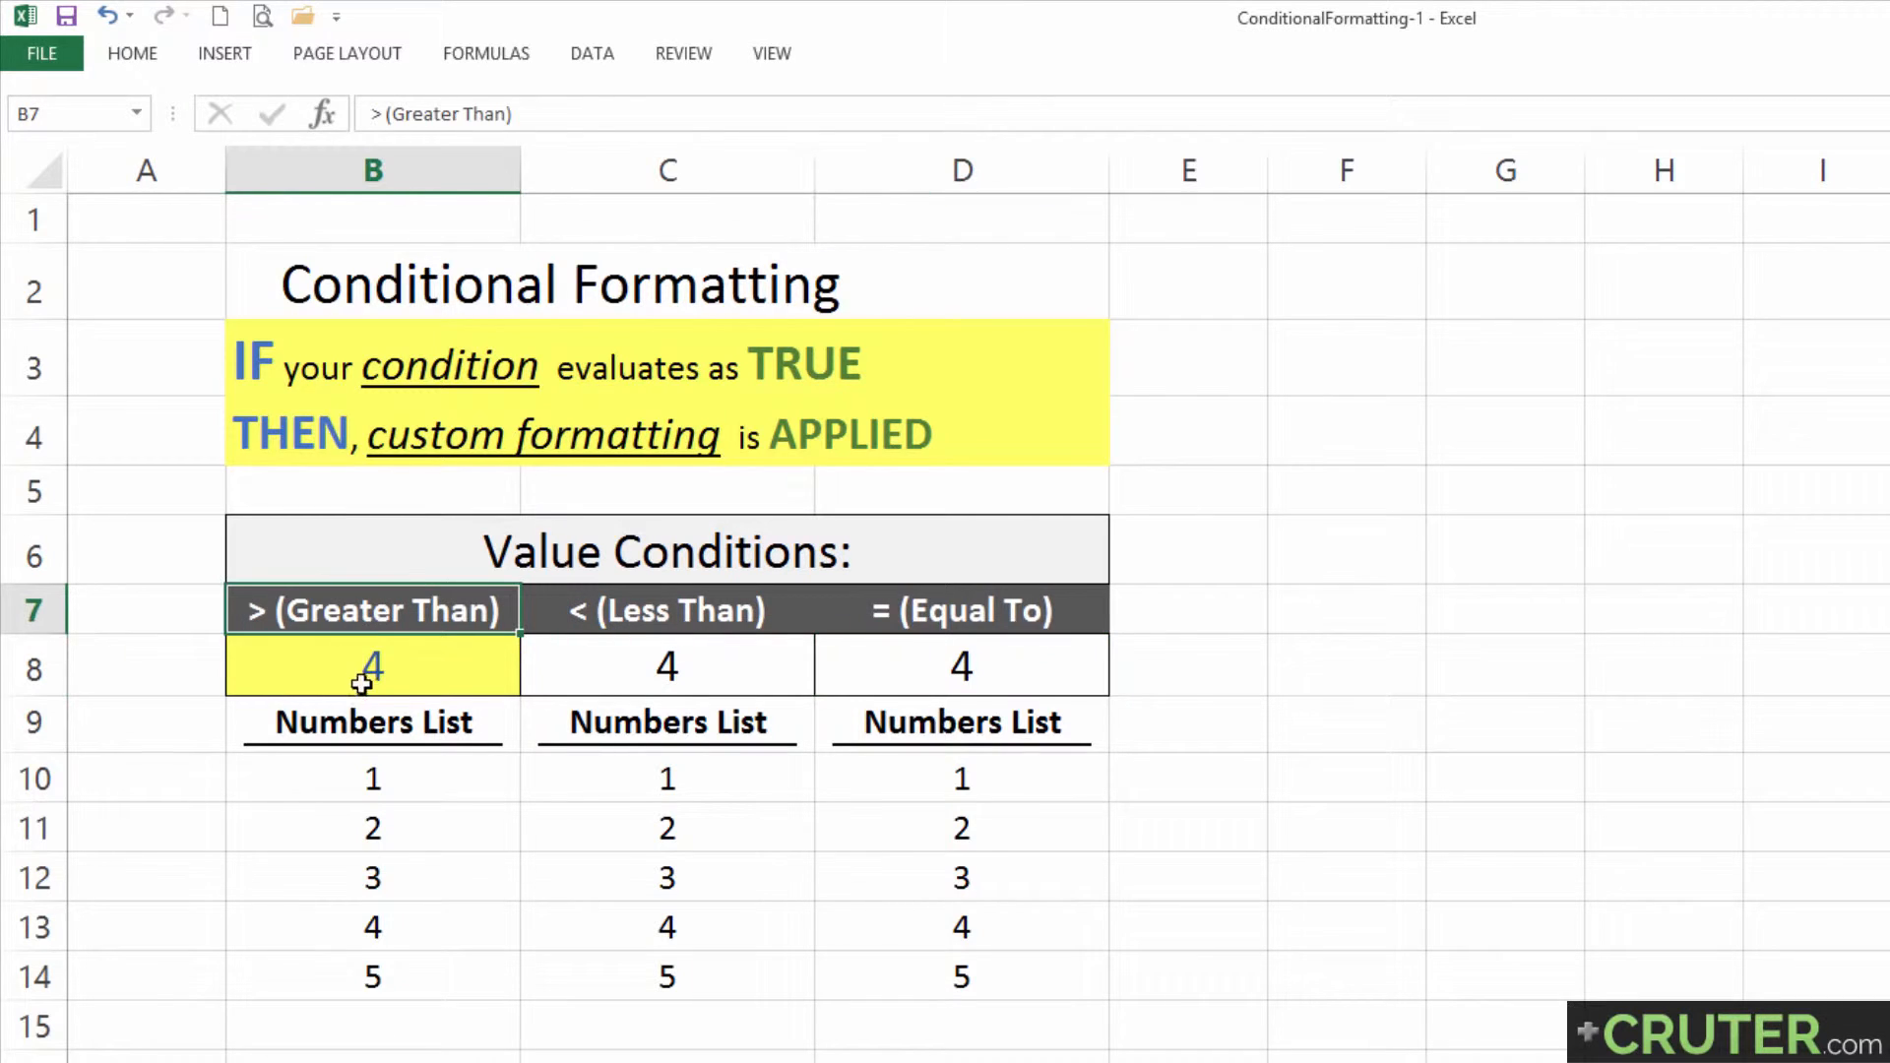
{"action": "left_click_drag", "start_coordinate": [300, 777], "coordinate": [301, 968]}
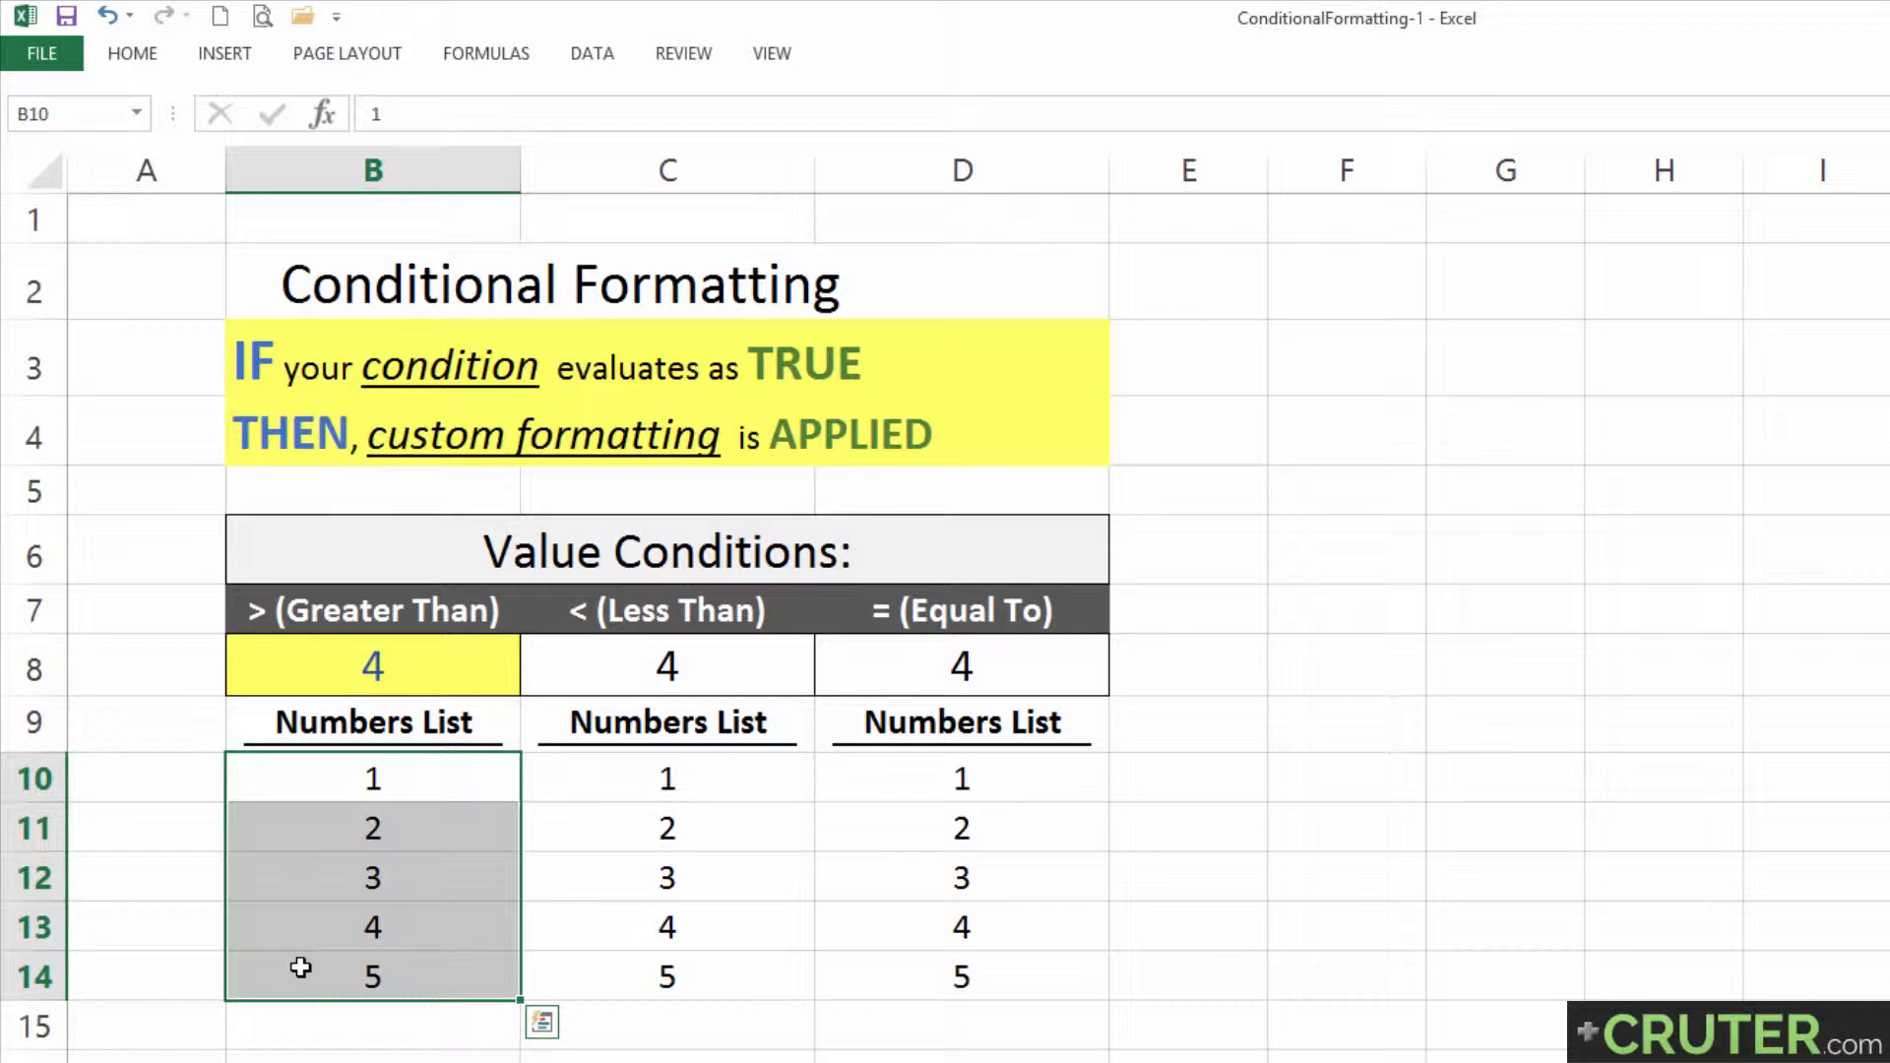
{"action": "left_click", "coordinate": [320, 620]}
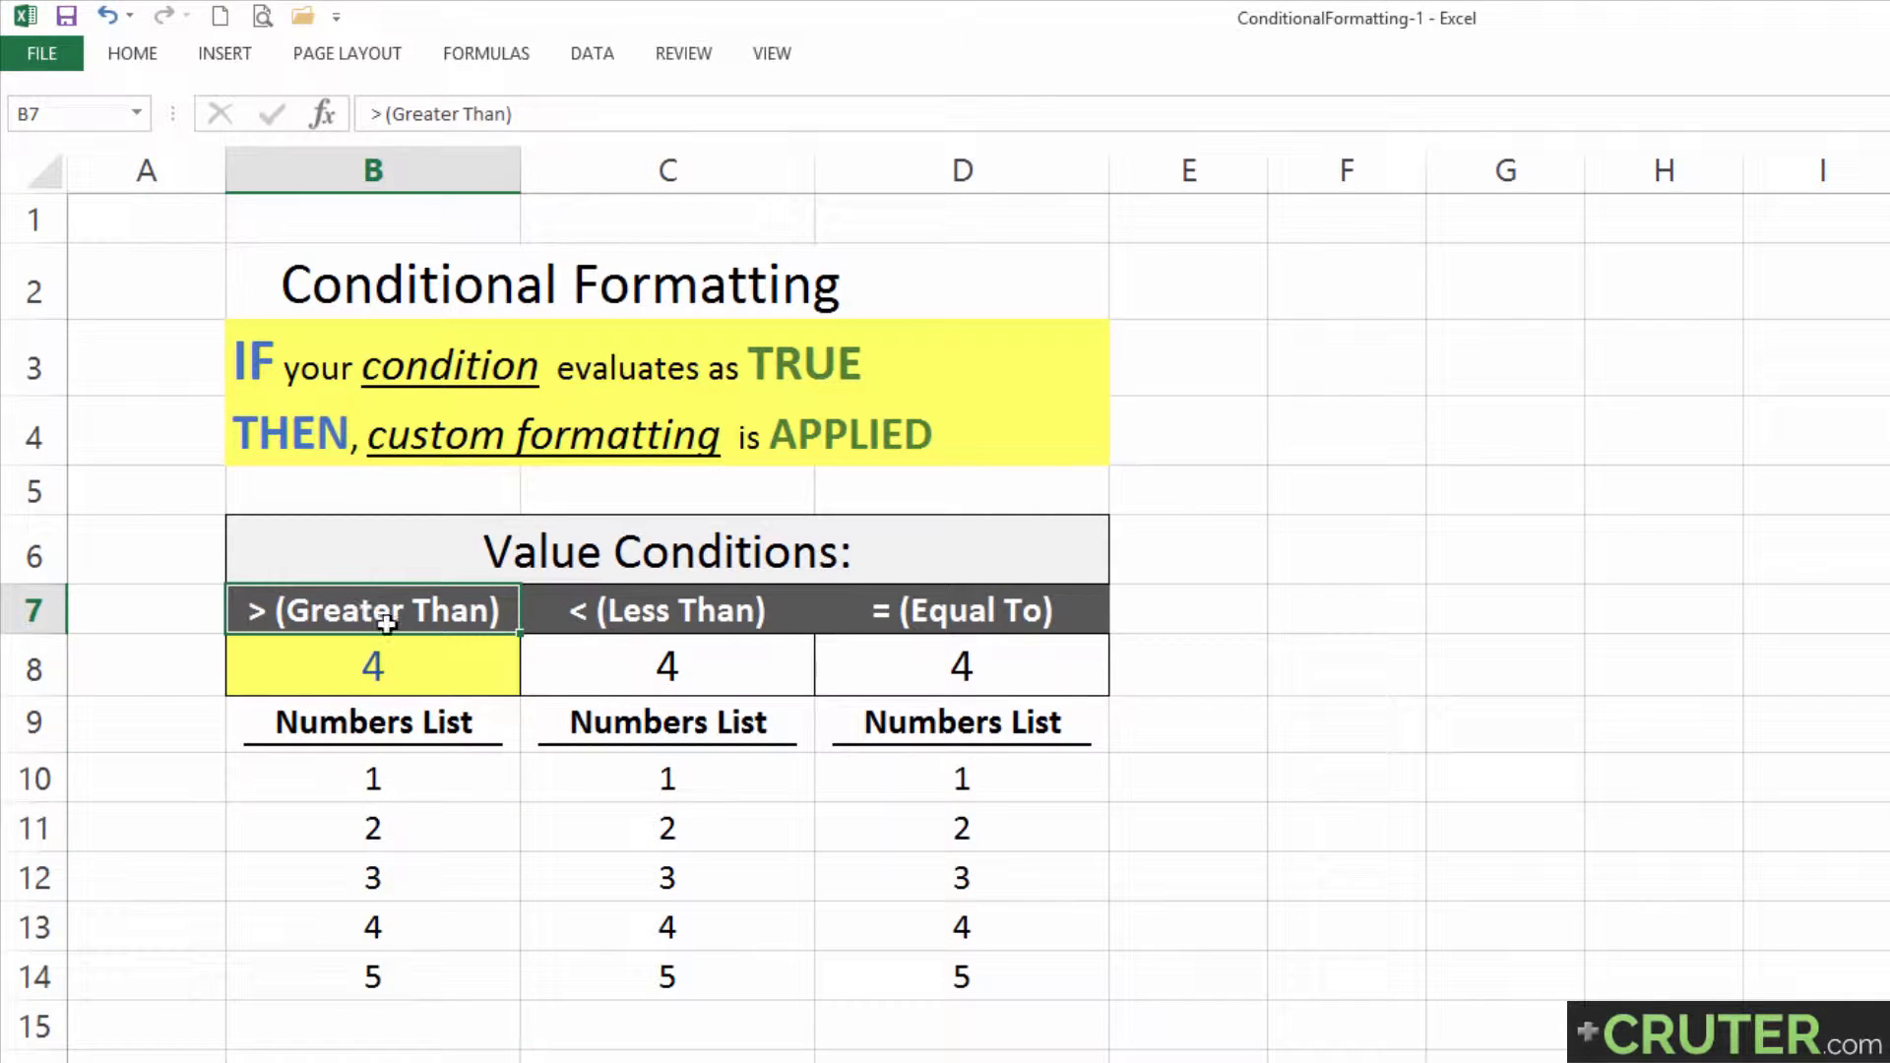
{"action": "left_click", "coordinate": [270, 378]}
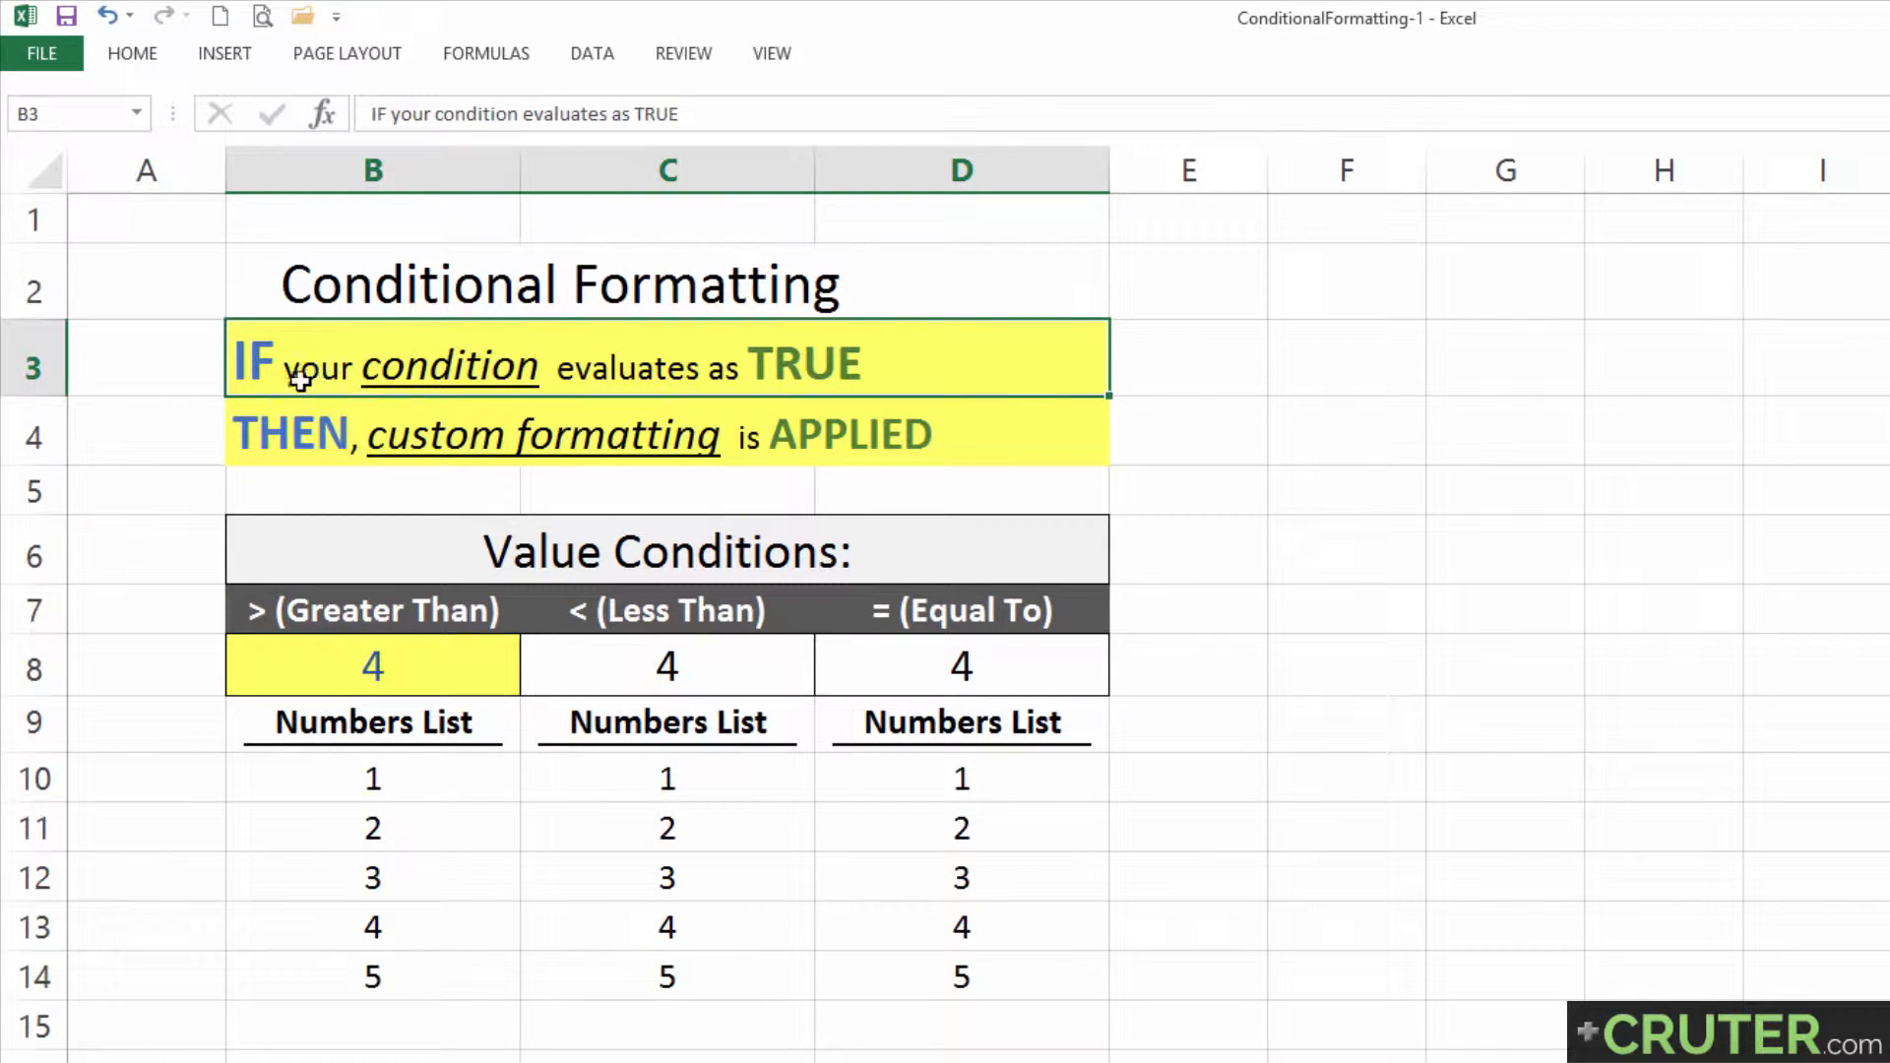
{"action": "left_click", "coordinate": [320, 608]}
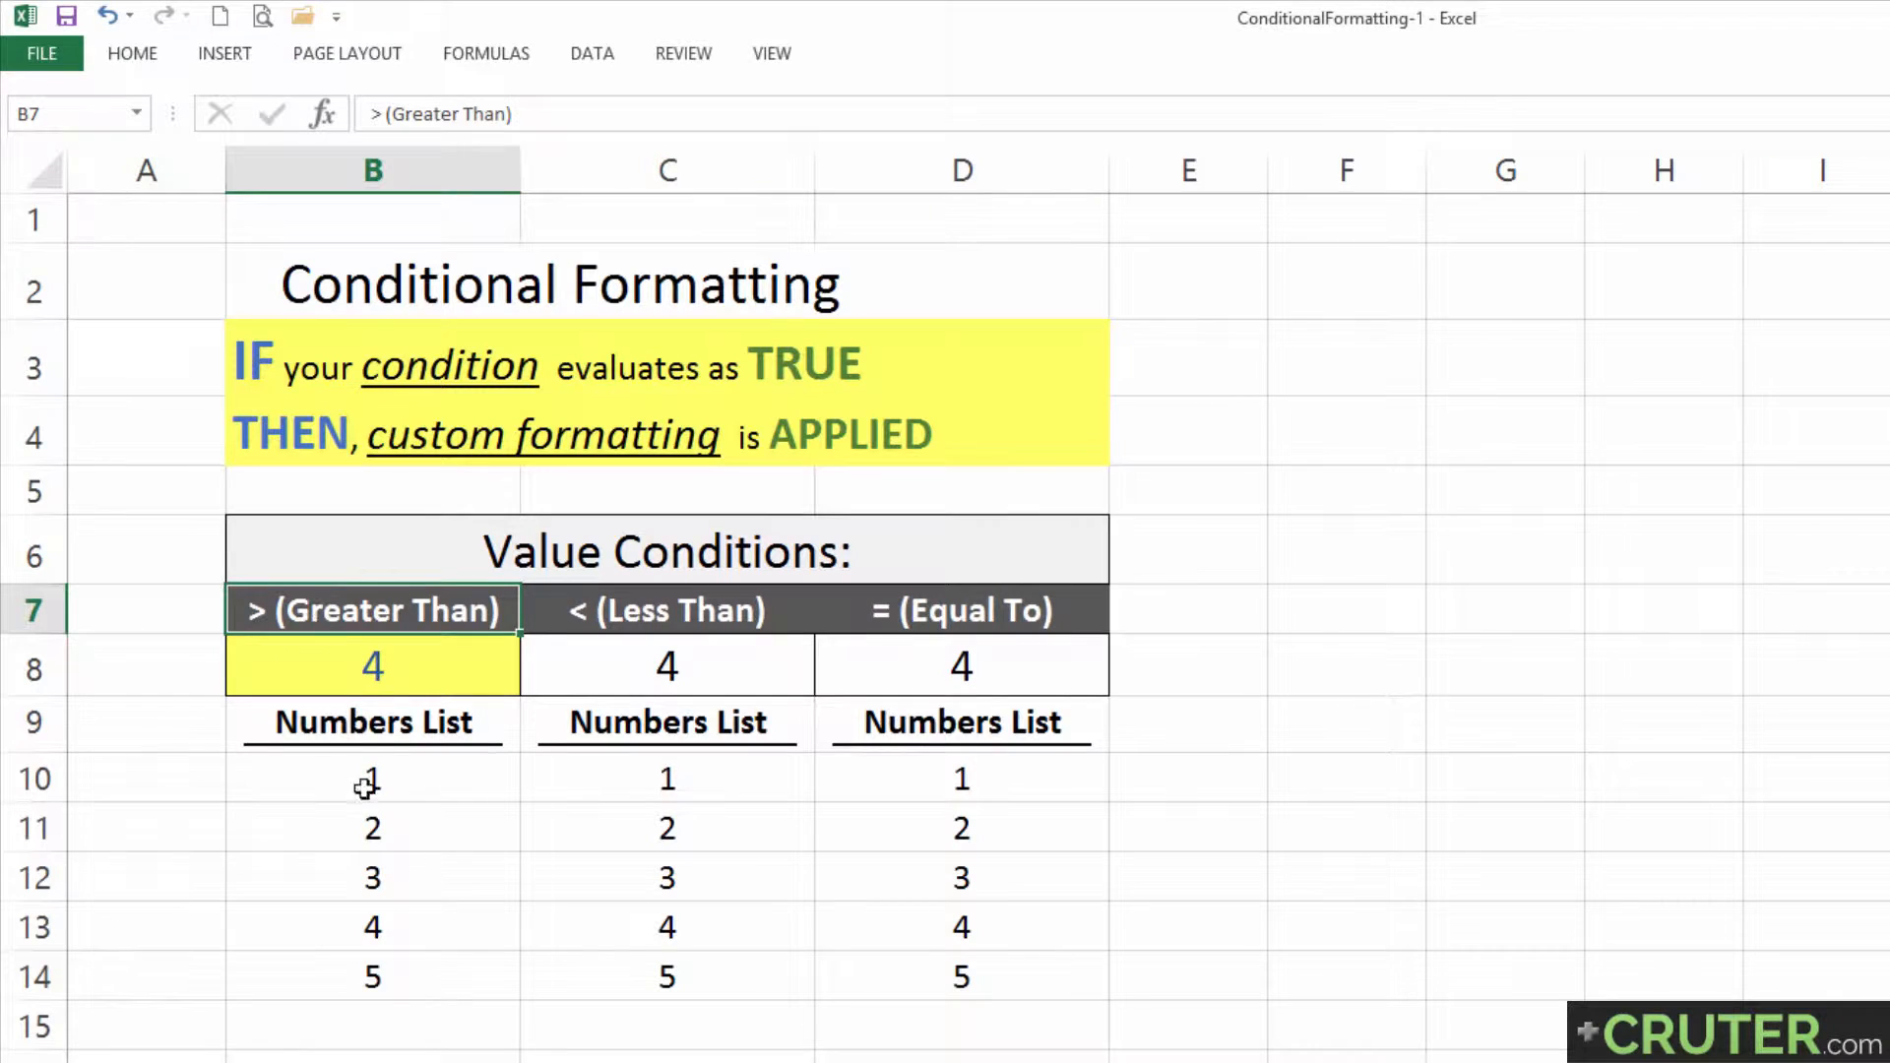
{"action": "left_click_drag", "start_coordinate": [367, 787], "coordinate": [333, 969]}
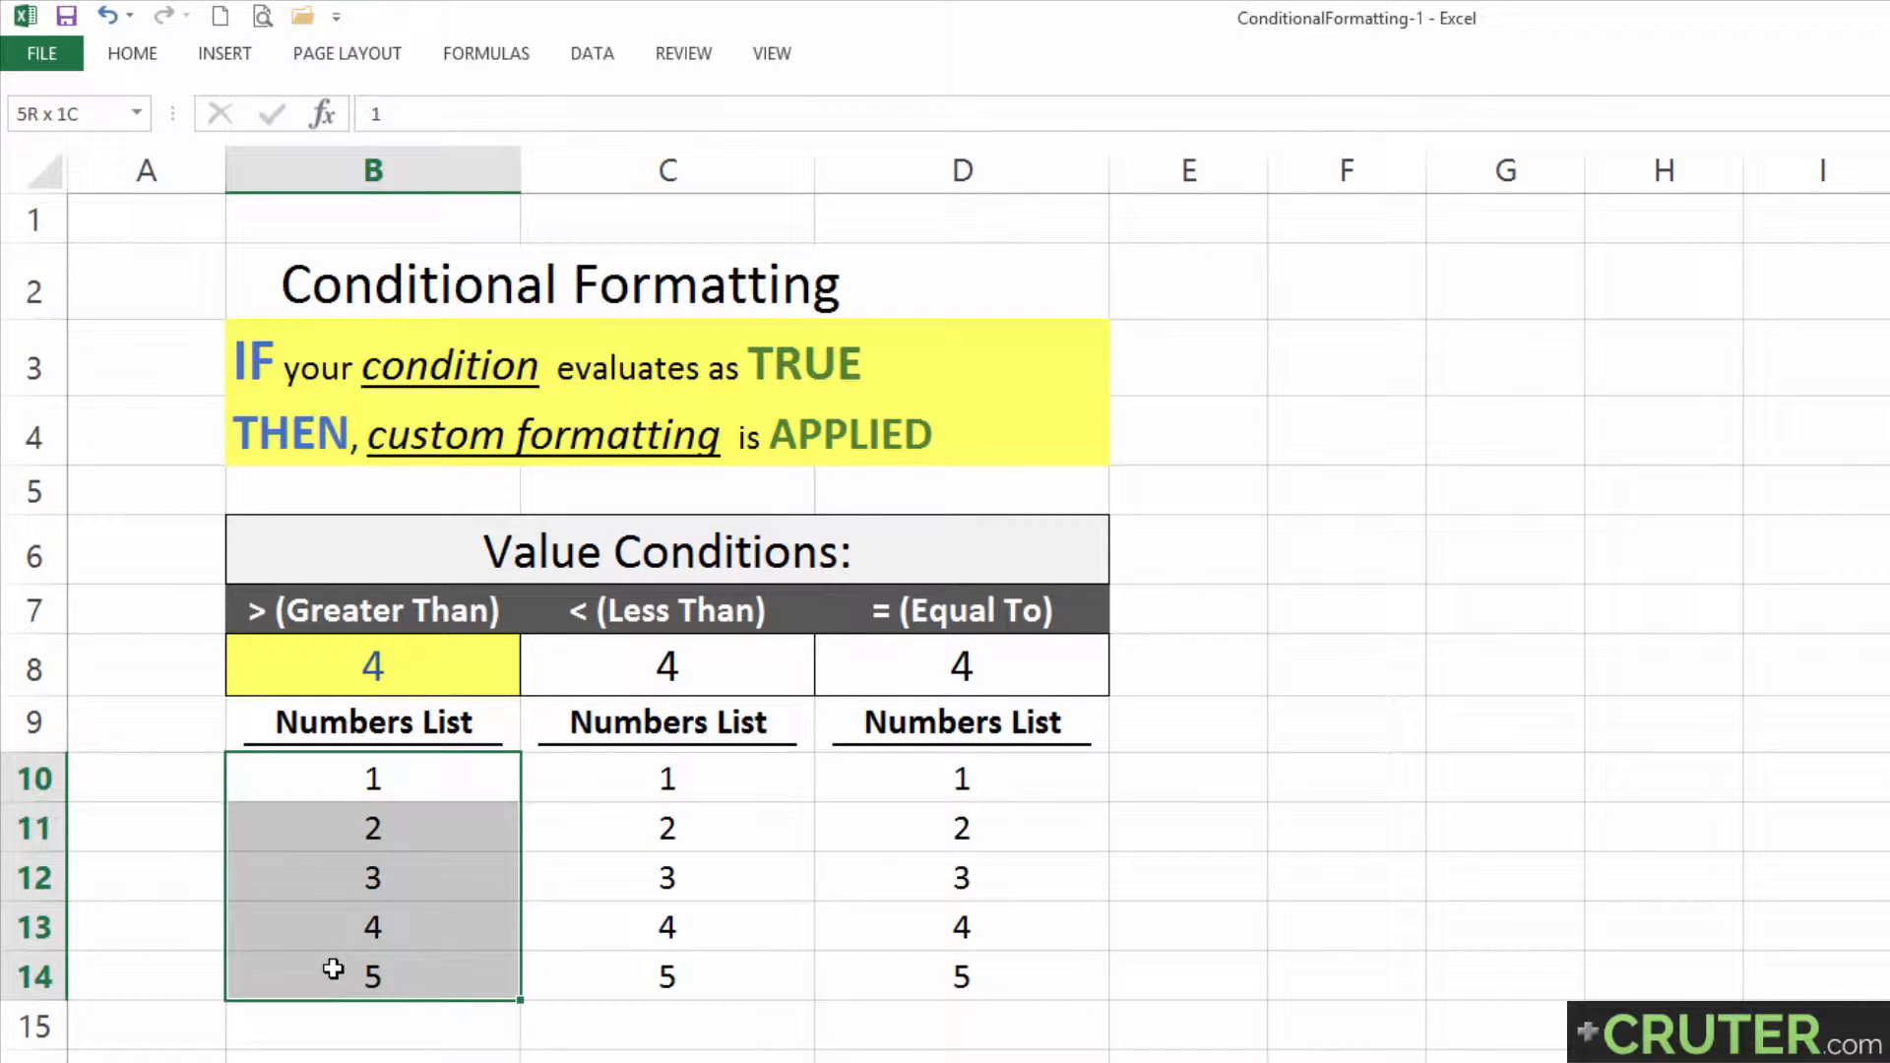
{"action": "left_click", "coordinate": [296, 667]}
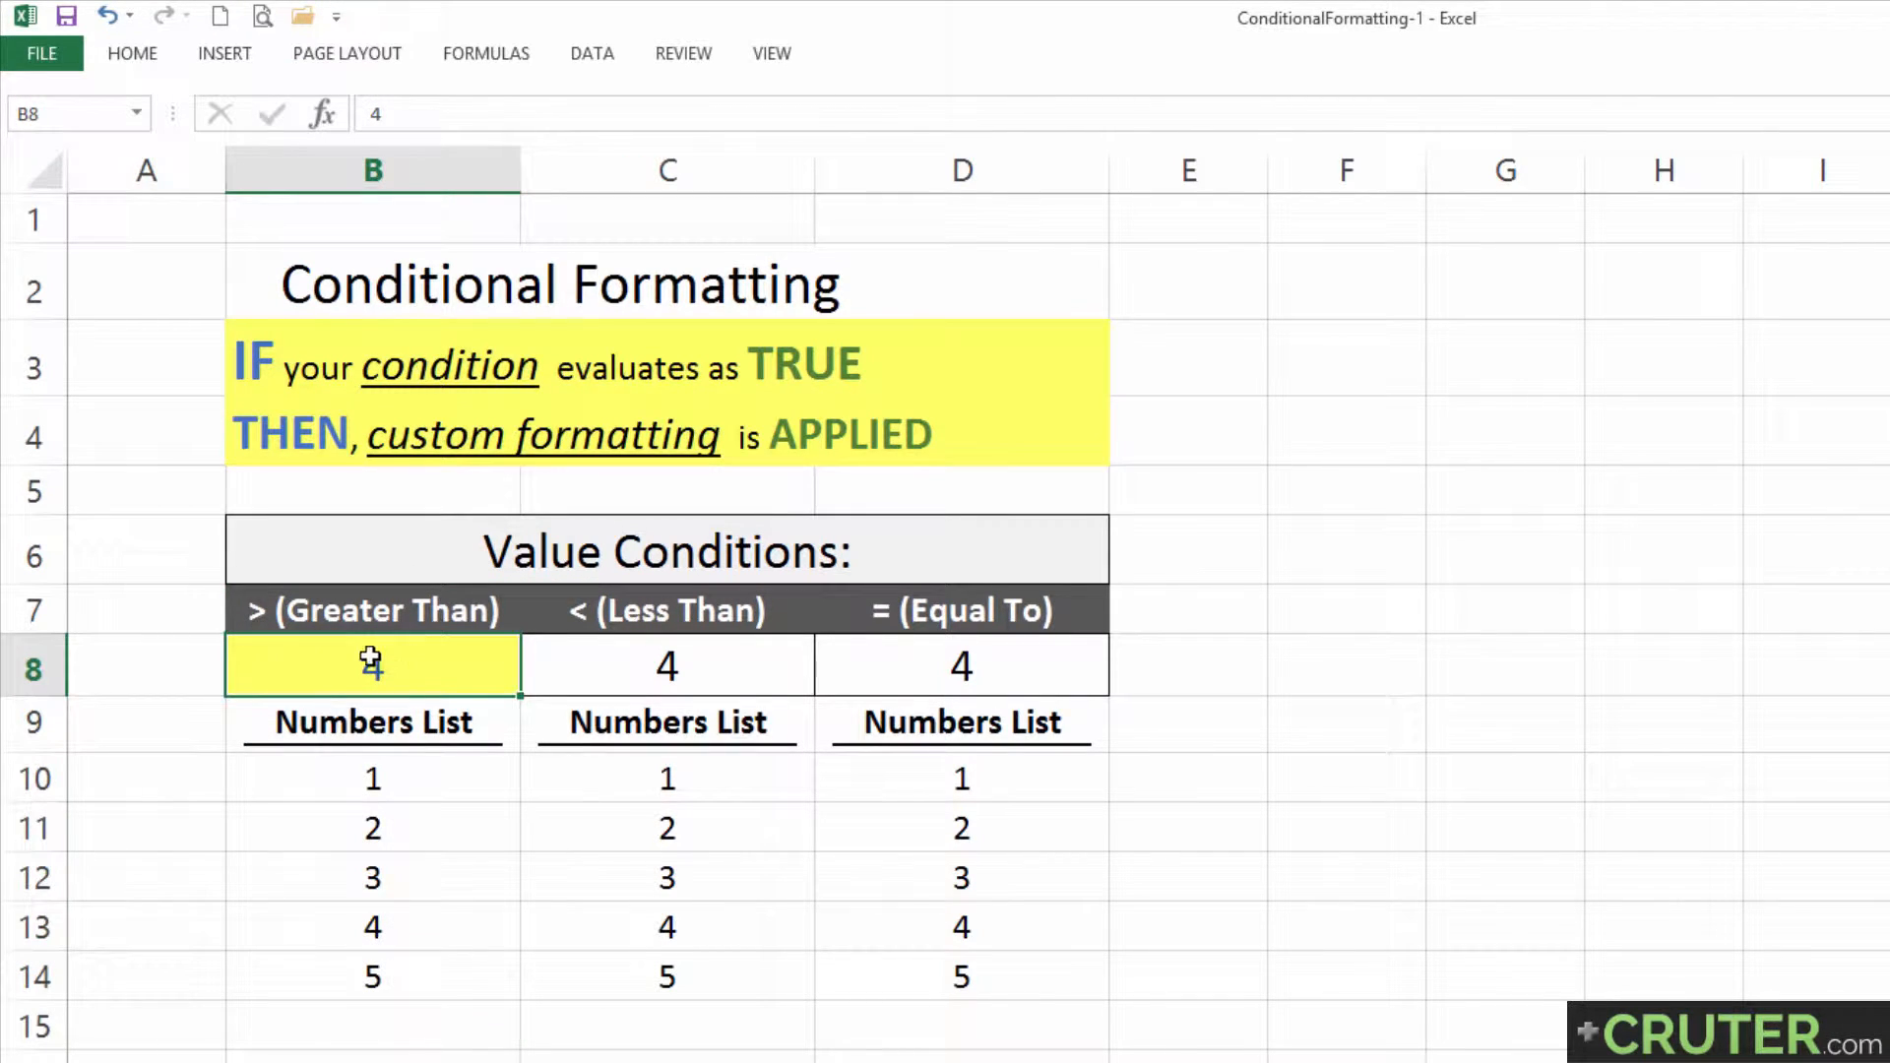
{"action": "left_click_drag", "start_coordinate": [346, 768], "coordinate": [329, 974]}
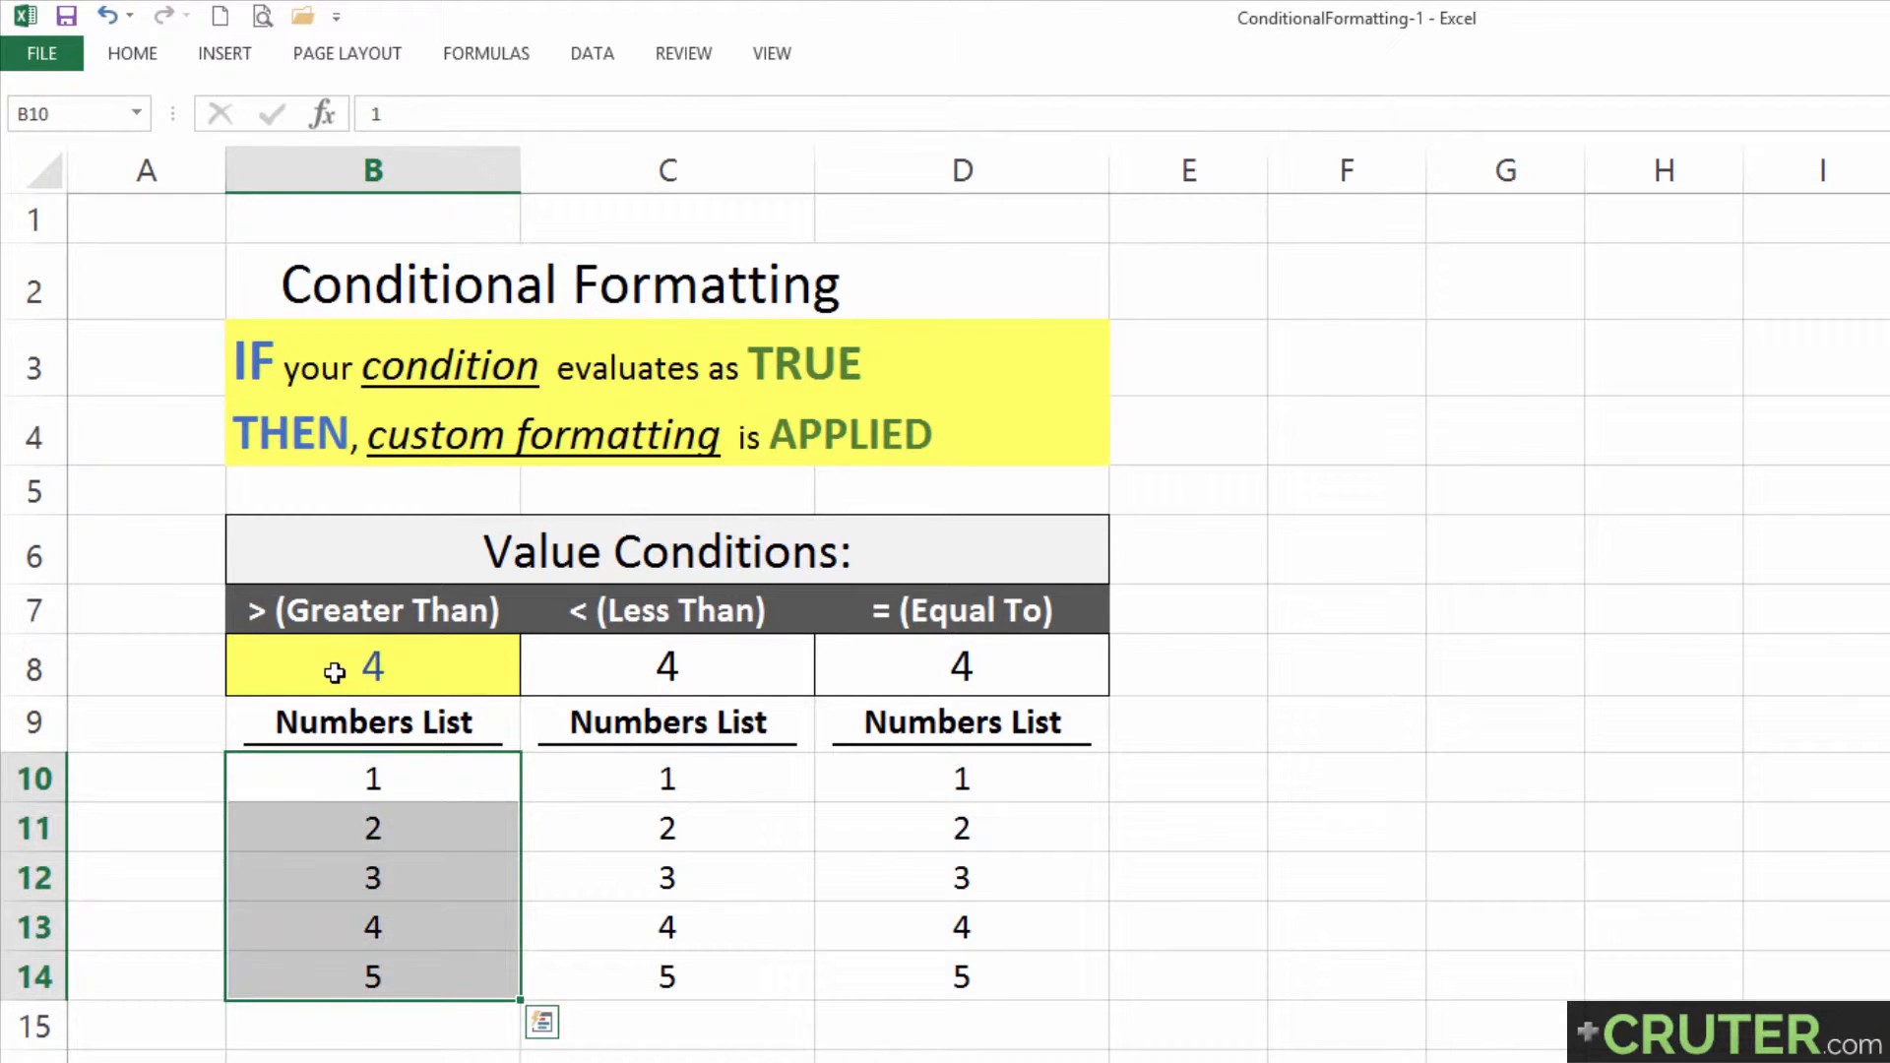
{"action": "left_click", "coordinate": [335, 672]}
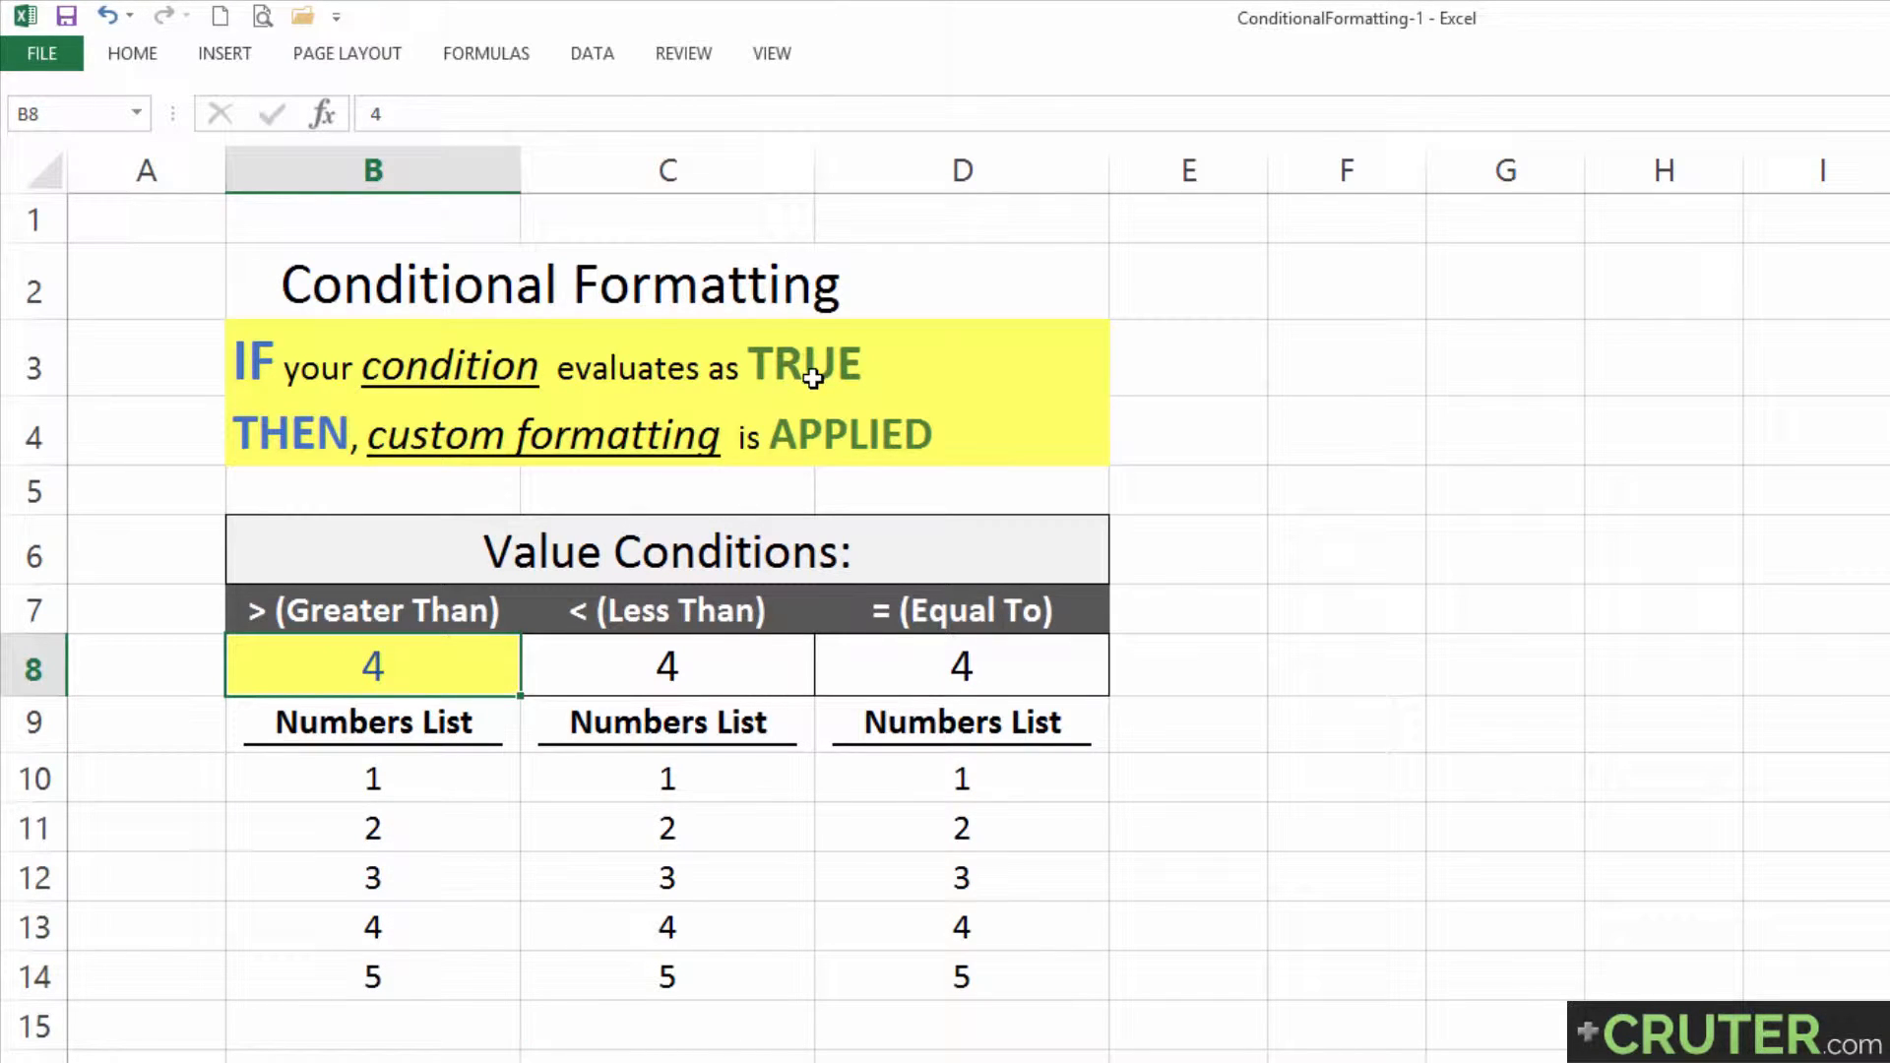
{"action": "left_click", "coordinate": [300, 435]}
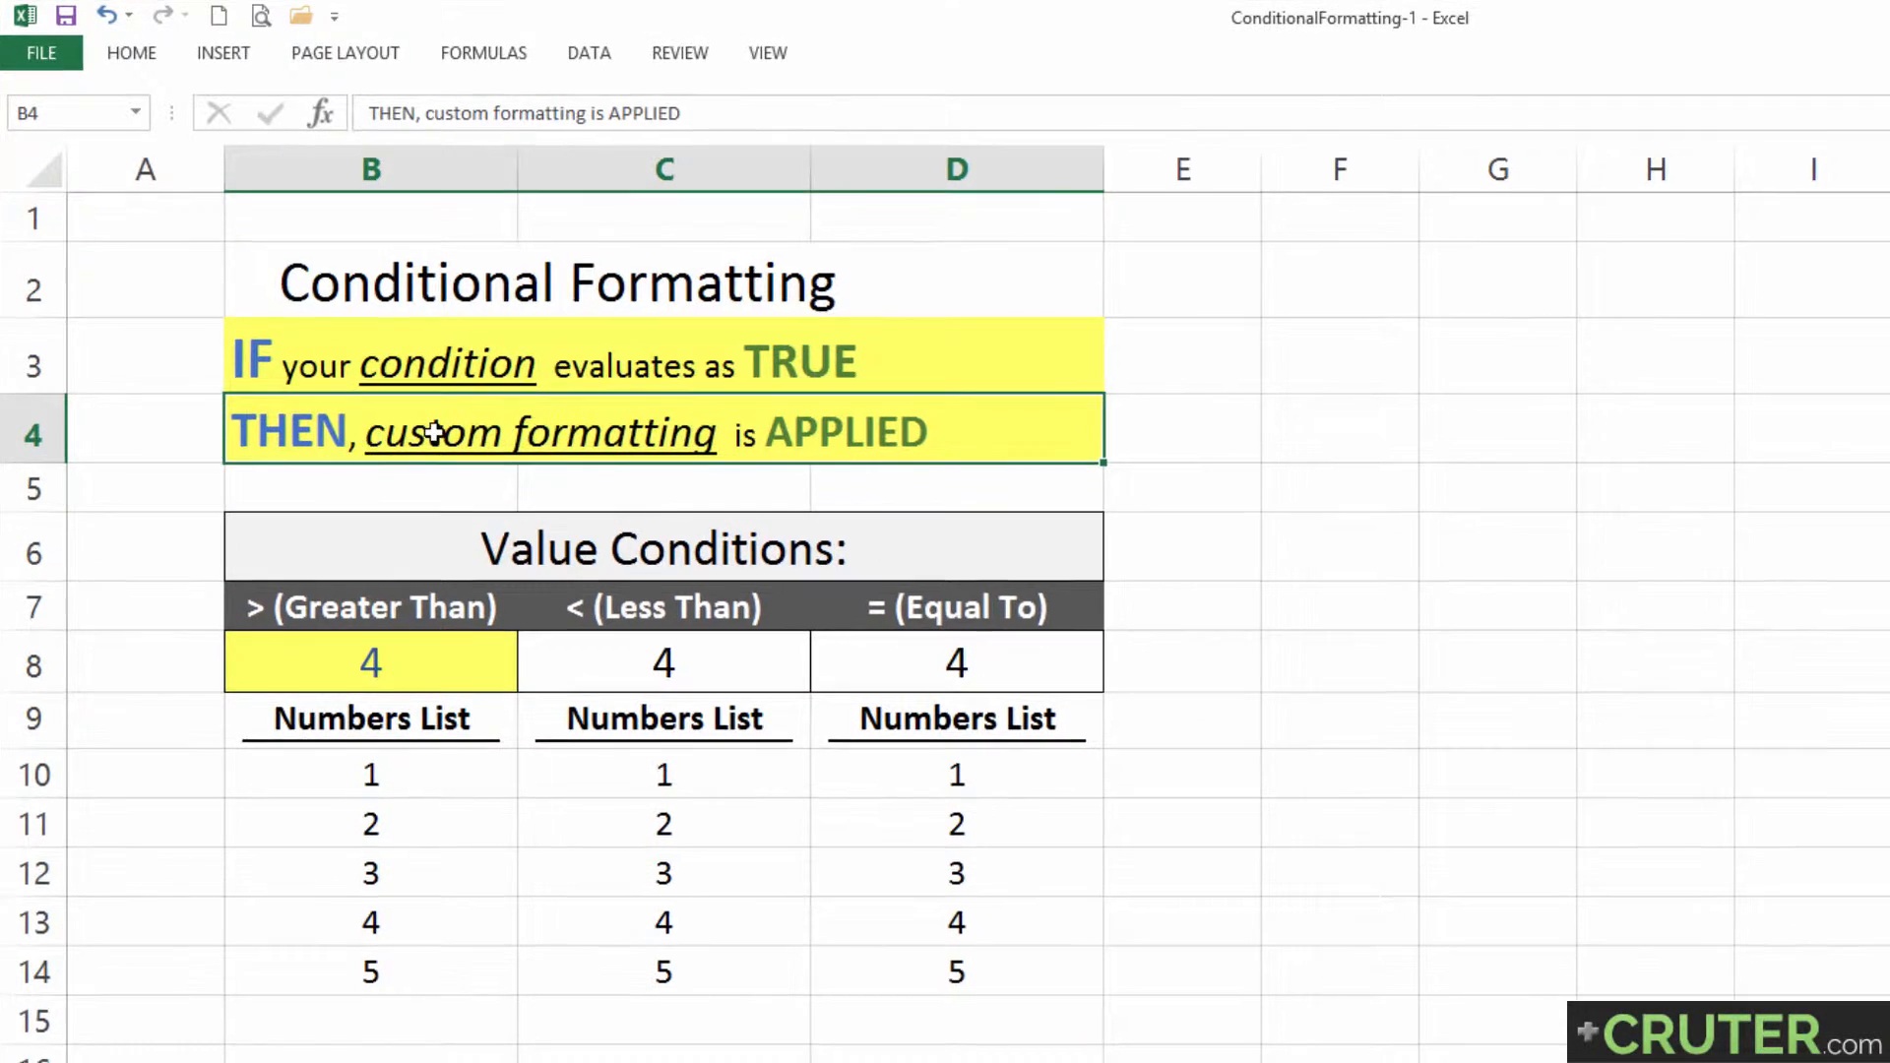
Apply a Greater Than highlight rule to B10:B14, comparing with =$B$8 and using Light Red Fill with Dark Red Text.
{"action": "left_click_drag", "start_coordinate": [367, 781], "coordinate": [371, 967]}
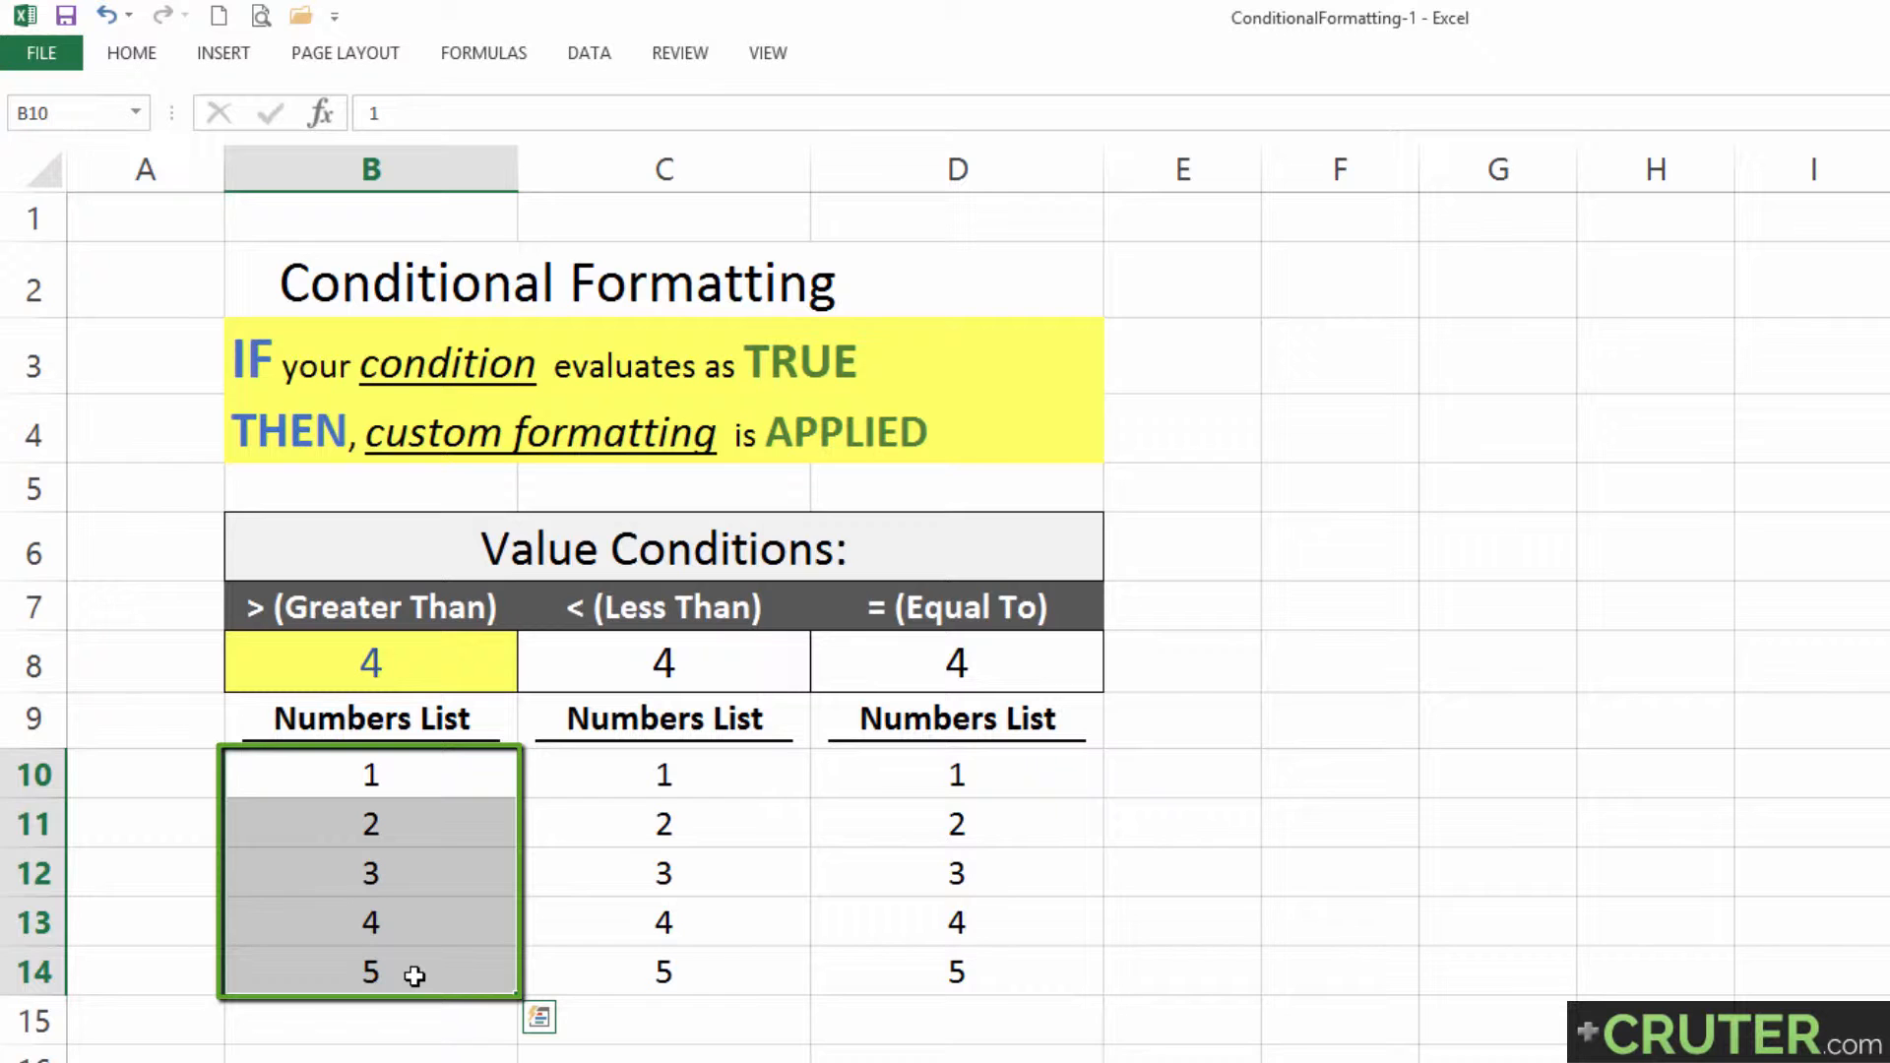
{"action": "key", "text": "ctrl+F1"}
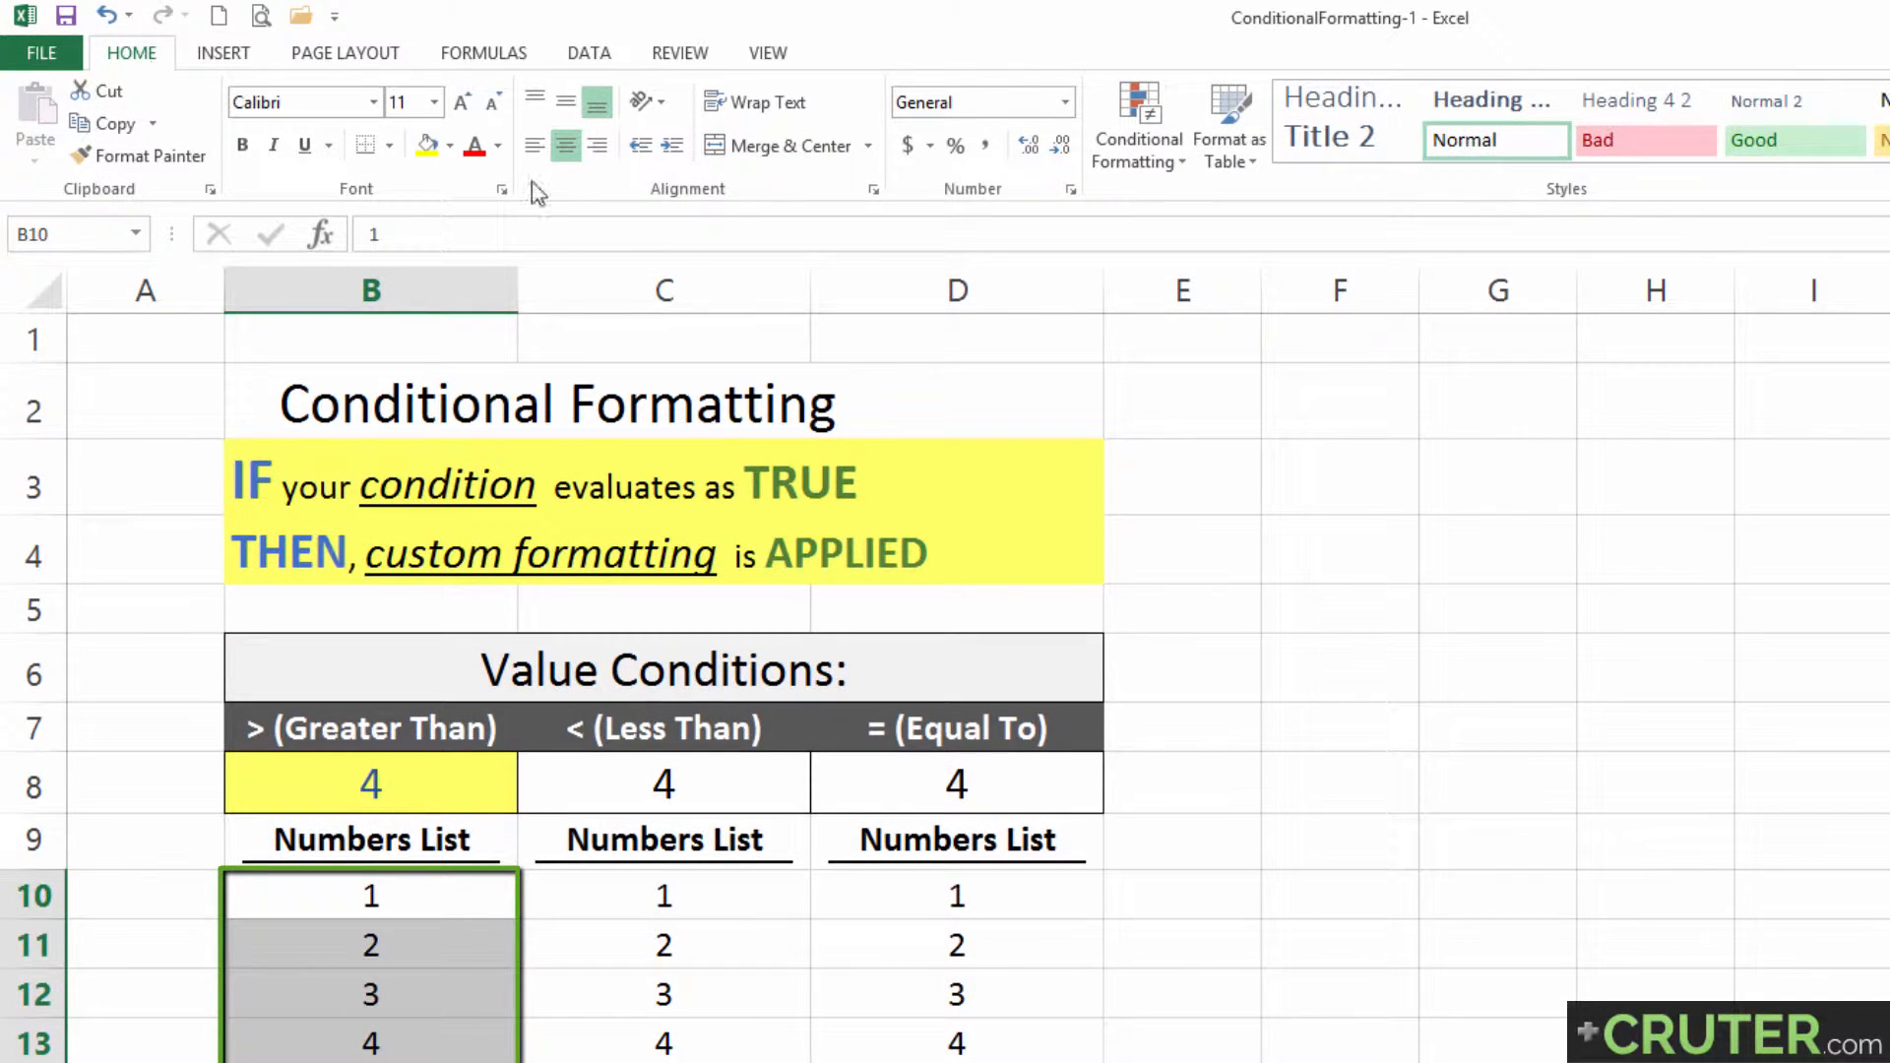
{"action": "left_click", "coordinate": [1134, 108]}
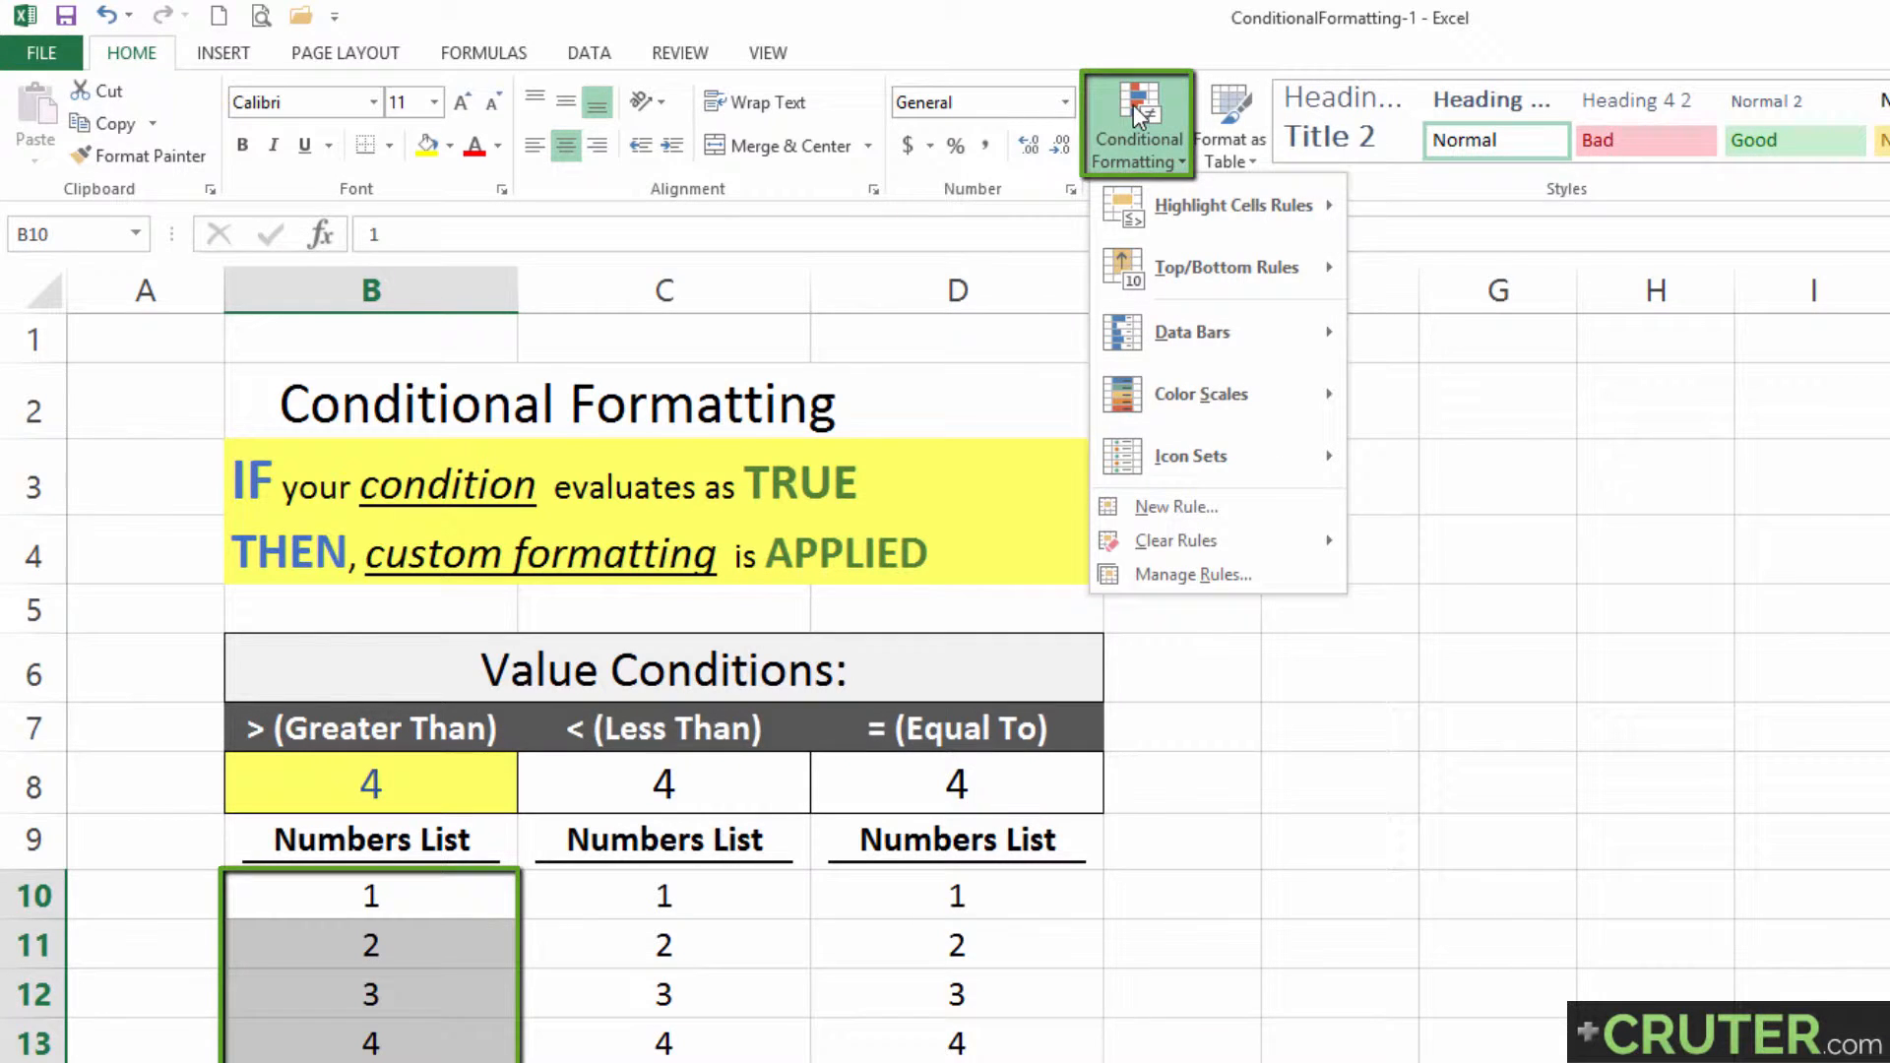
{"action": "mouse_move", "coordinate": [1185, 218]}
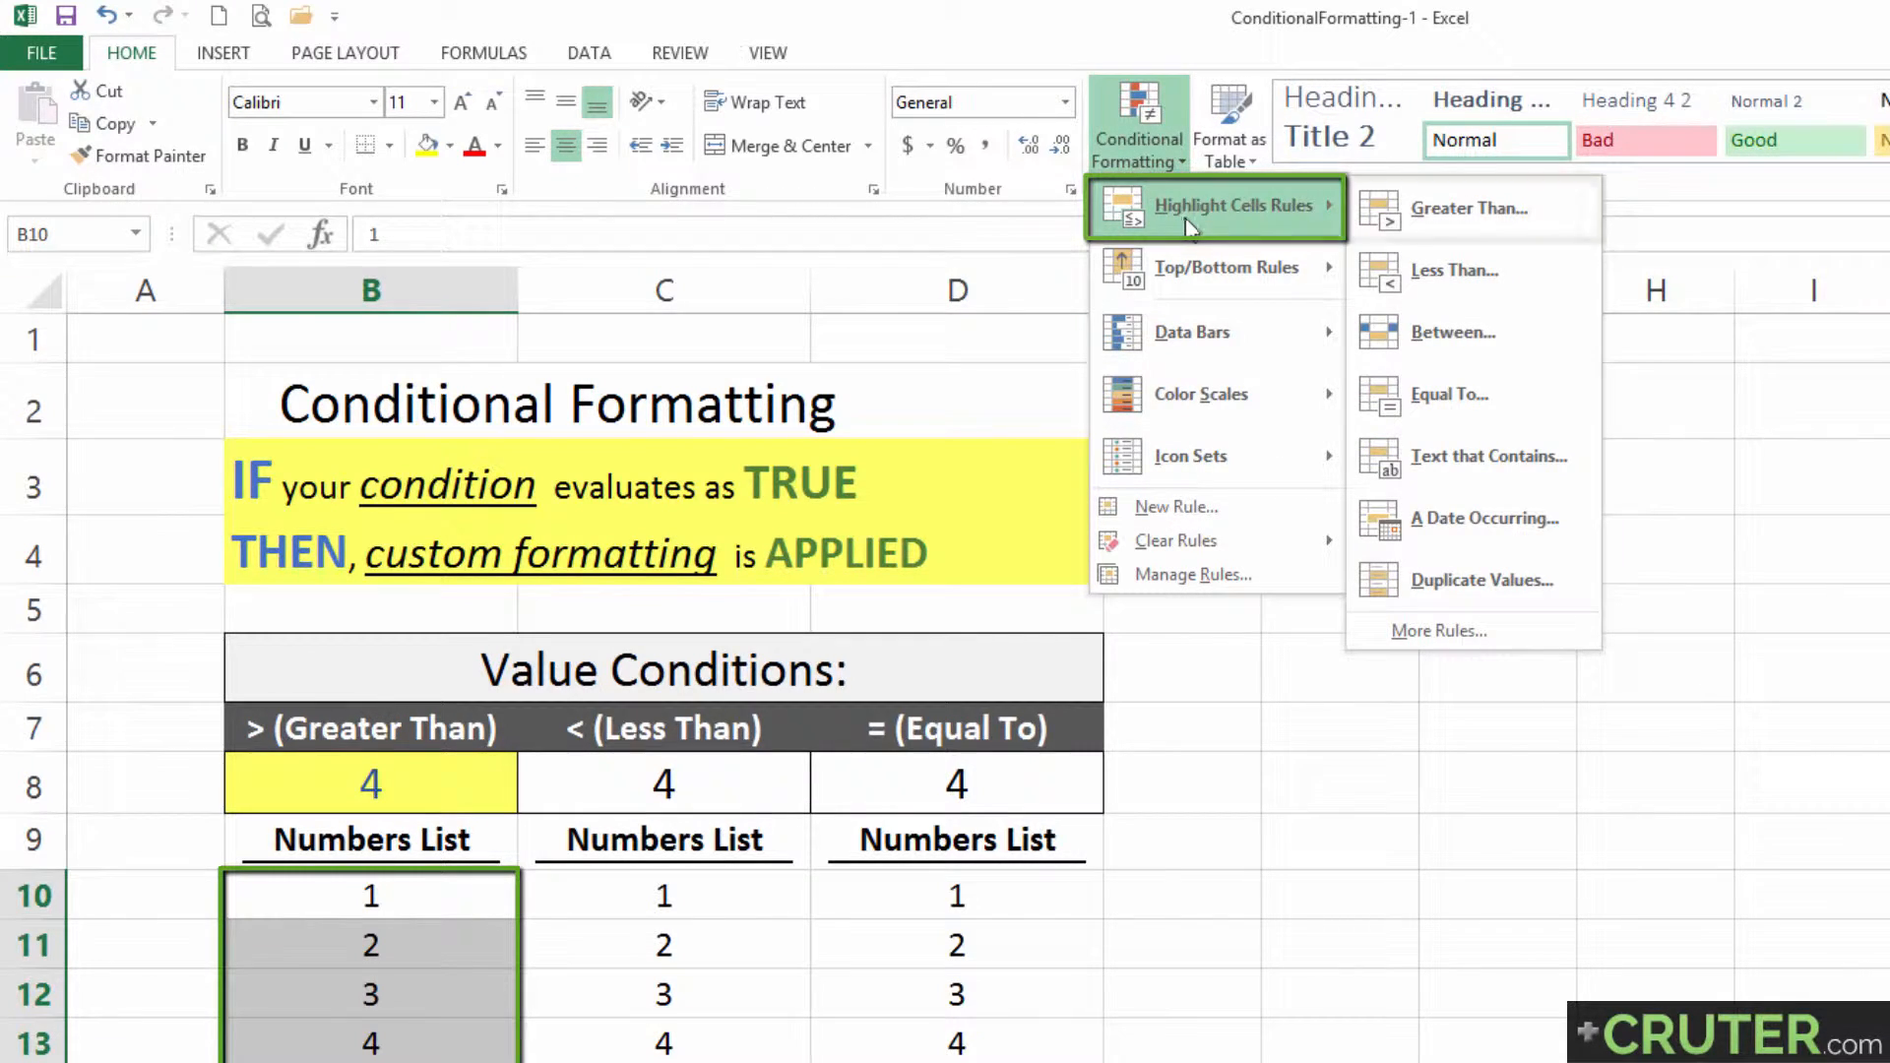
{"action": "left_click", "coordinate": [1513, 226]}
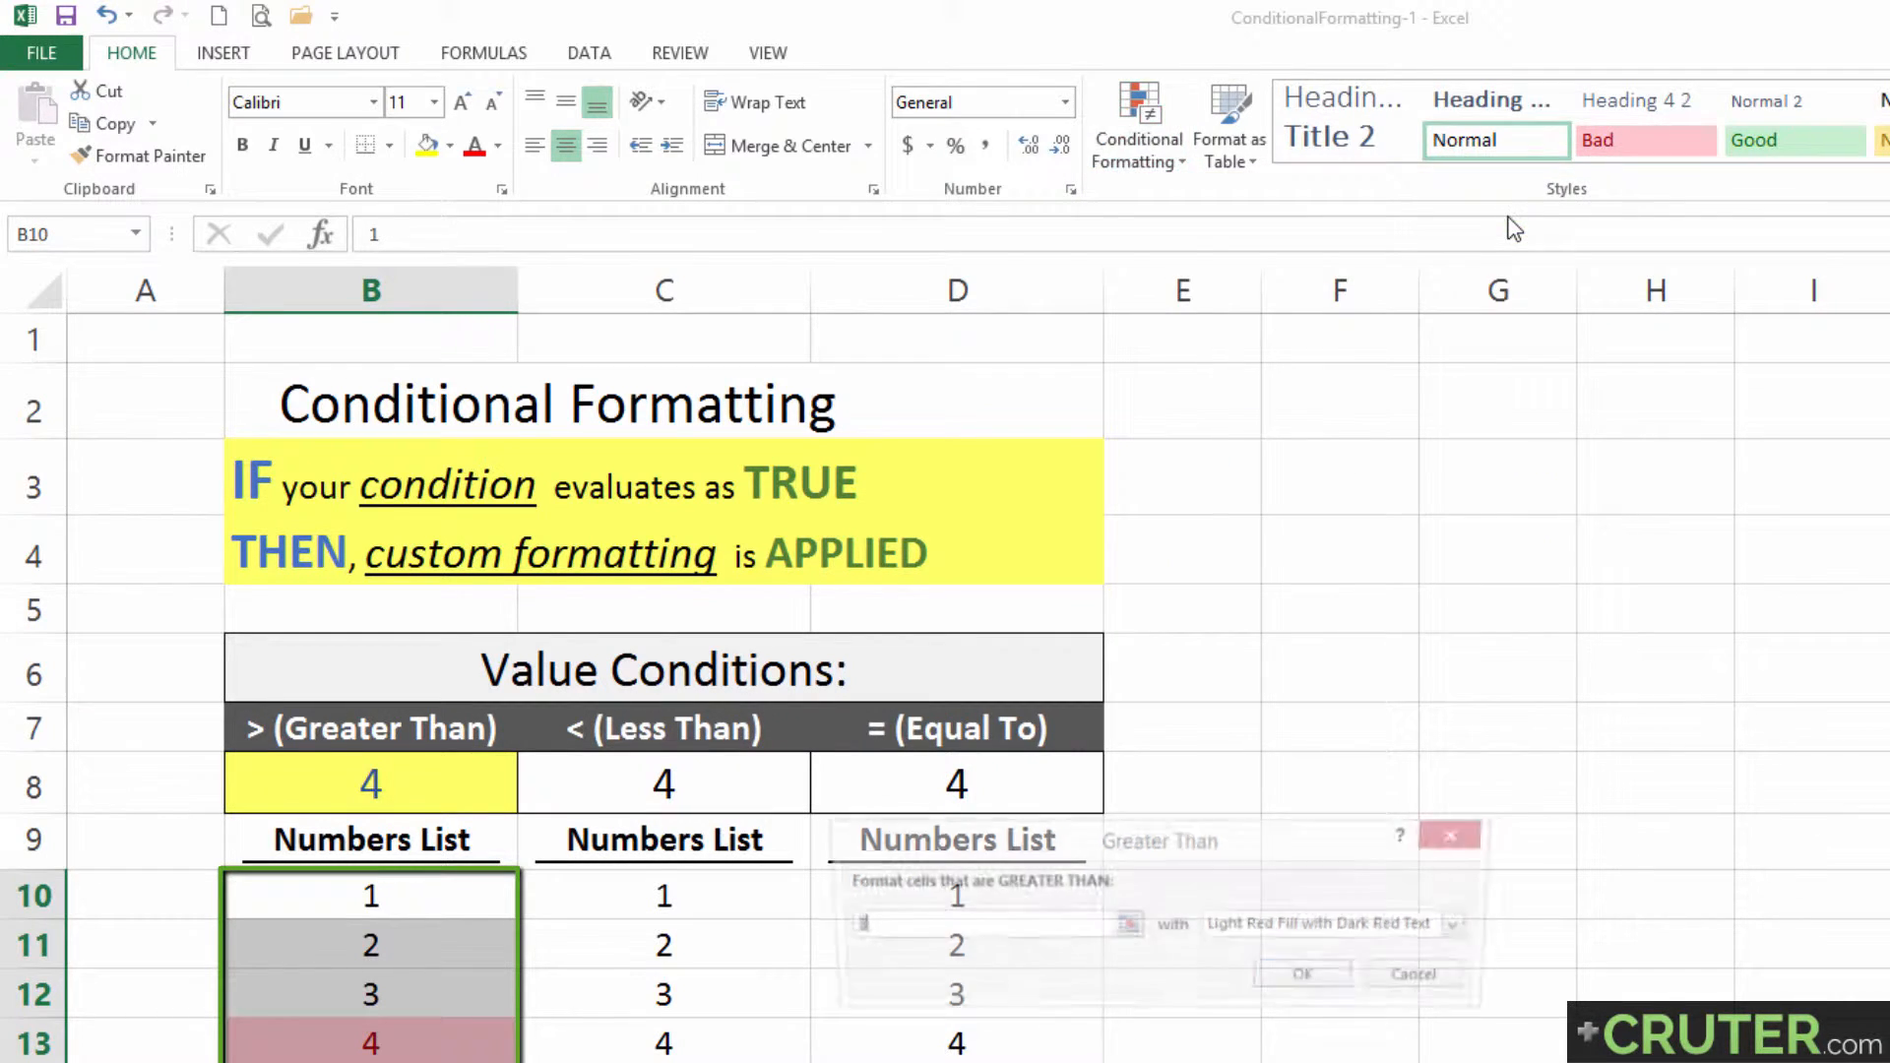
{"action": "left_click_drag", "start_coordinate": [966, 837], "coordinate": [675, 833]}
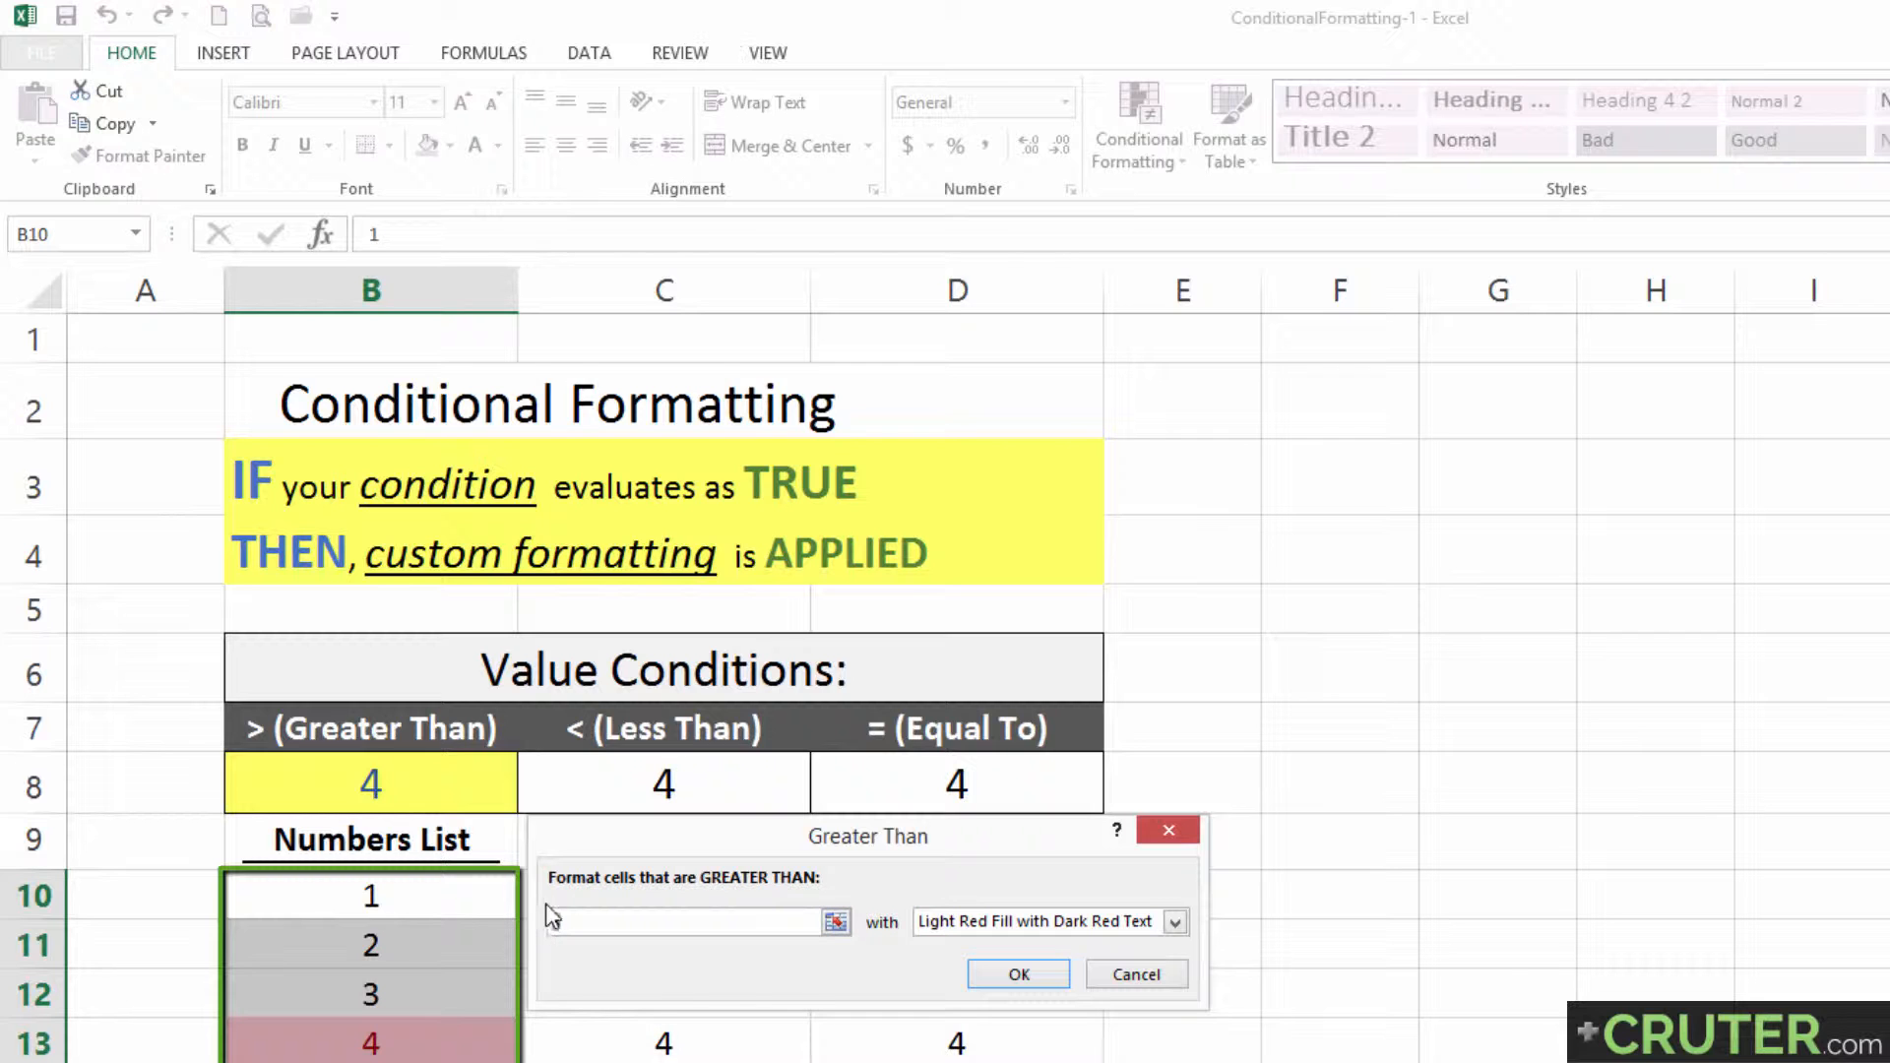
{"action": "left_click", "coordinate": [408, 791]}
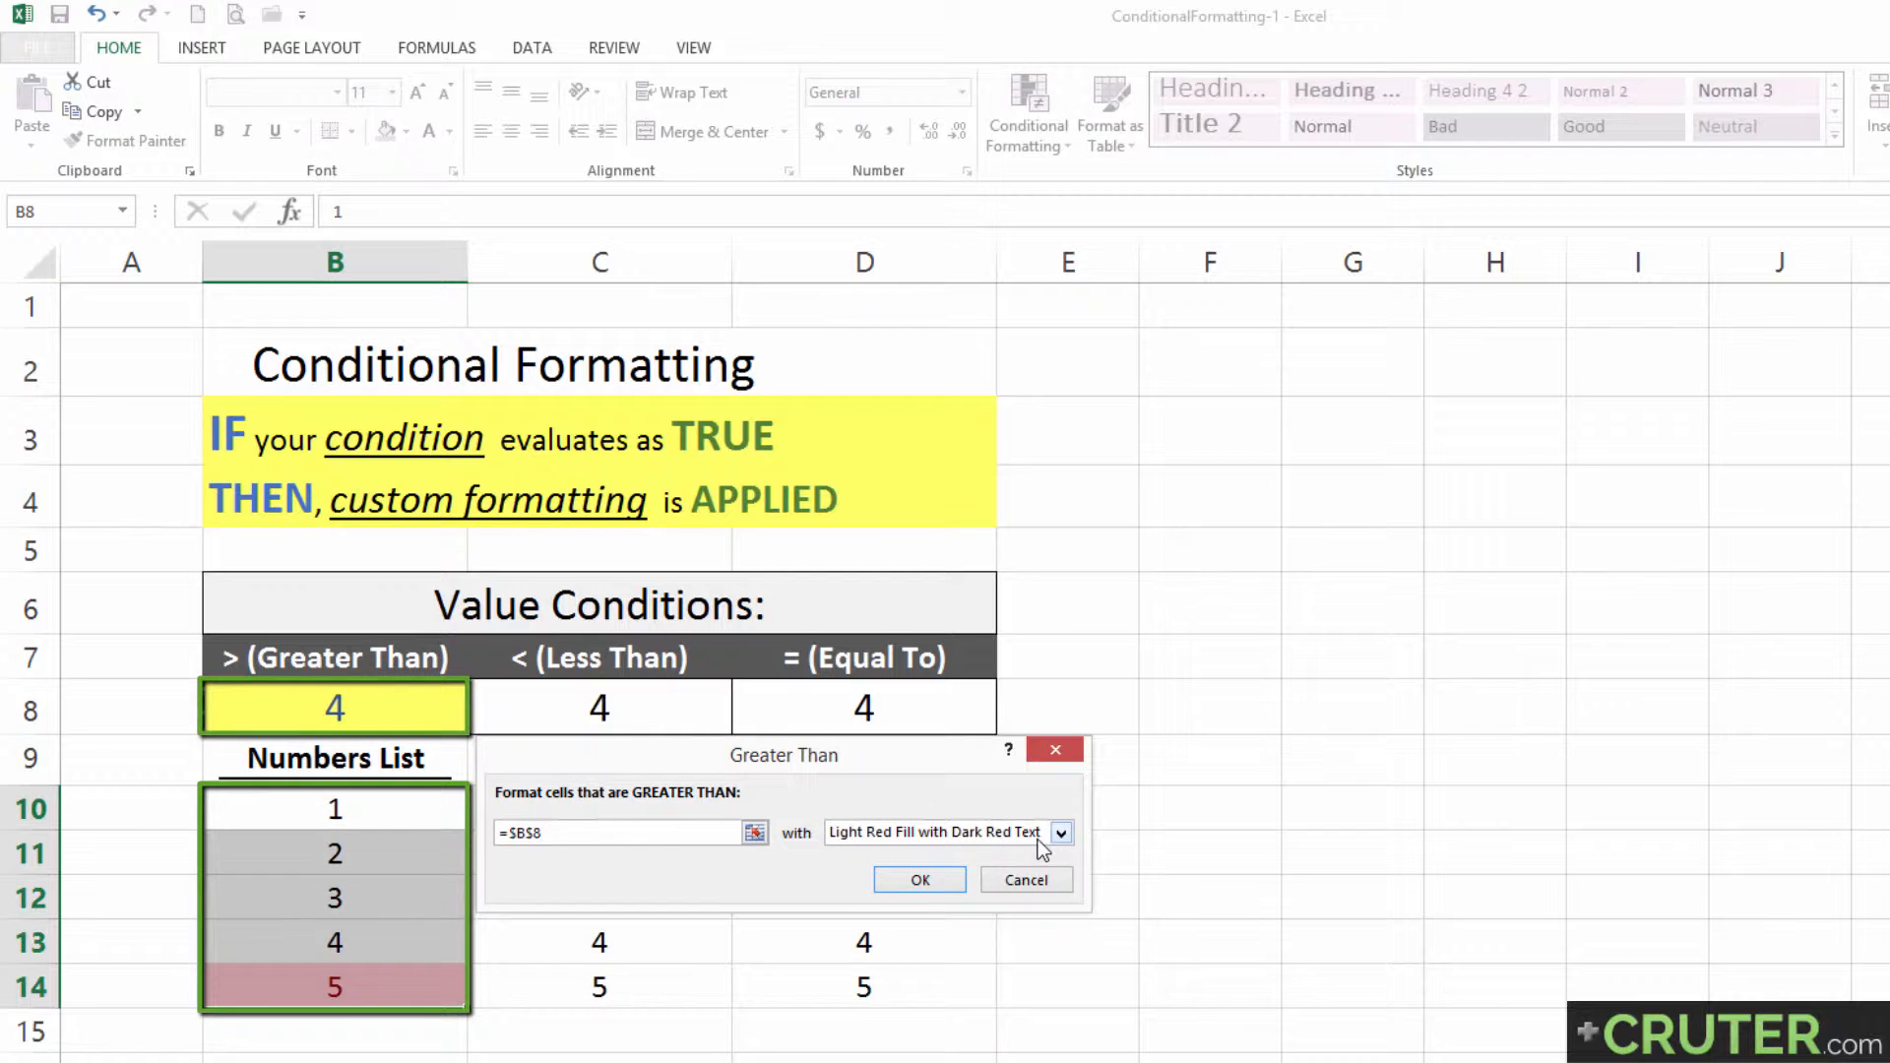
{"action": "left_click", "coordinate": [920, 880]}
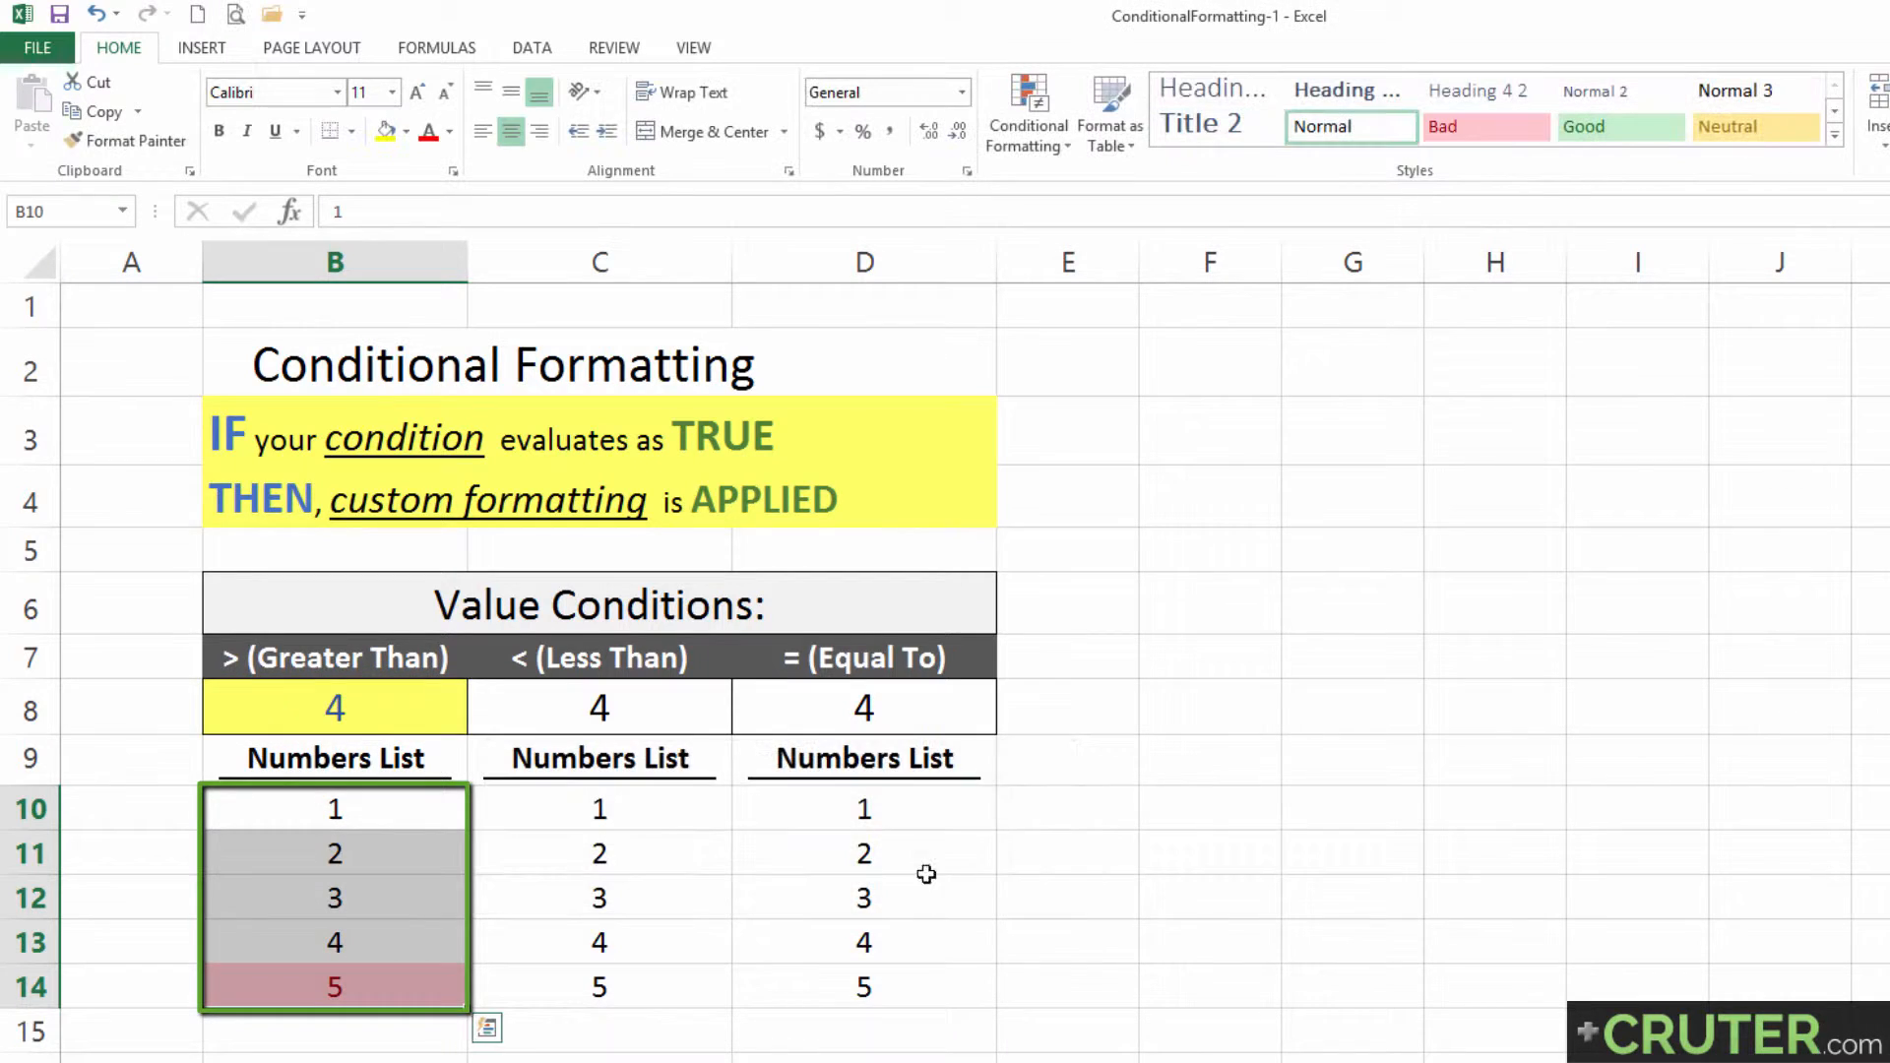
Apply a Less Than highlight rule to C10:C14, comparing with cell C8 and using Light Red Fill with Dark Red Text.
{"action": "left_click_drag", "start_coordinate": [594, 802], "coordinate": [600, 982]}
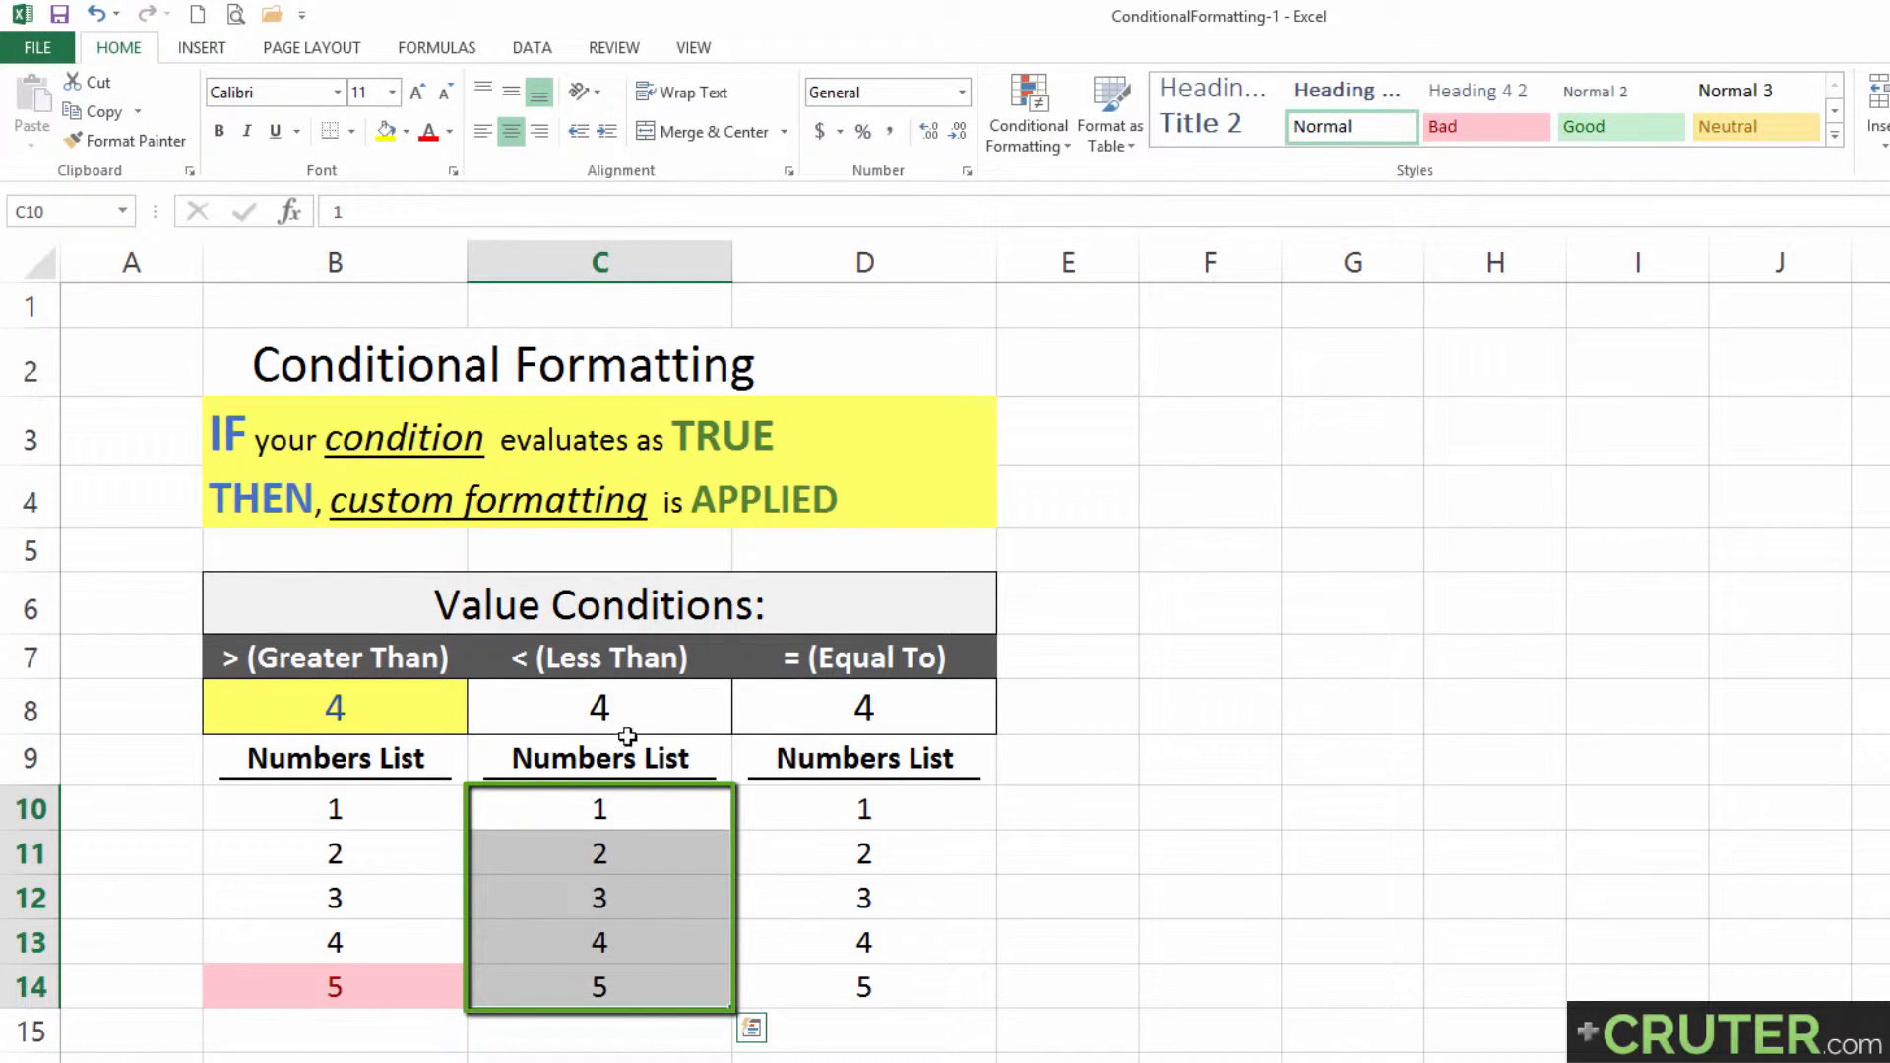
{"action": "left_click", "coordinate": [1059, 92]}
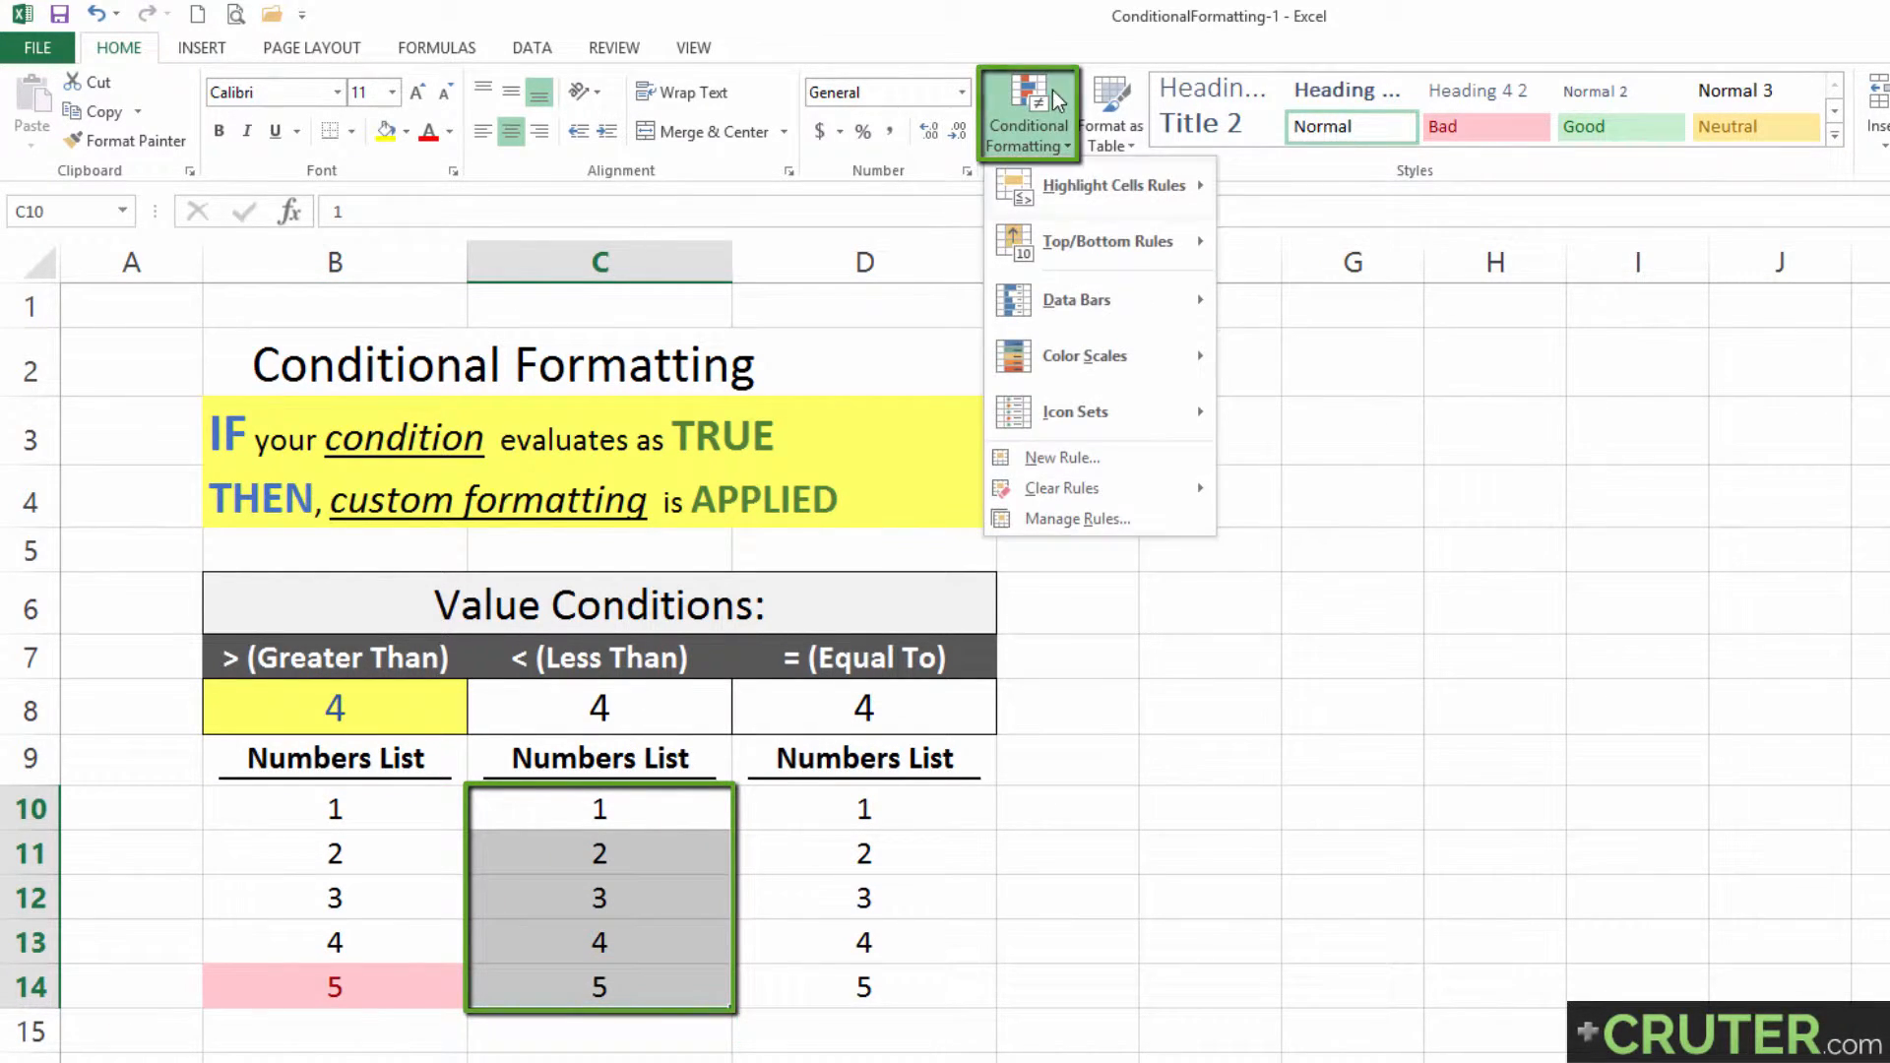
{"action": "mouse_move", "coordinate": [1061, 183]}
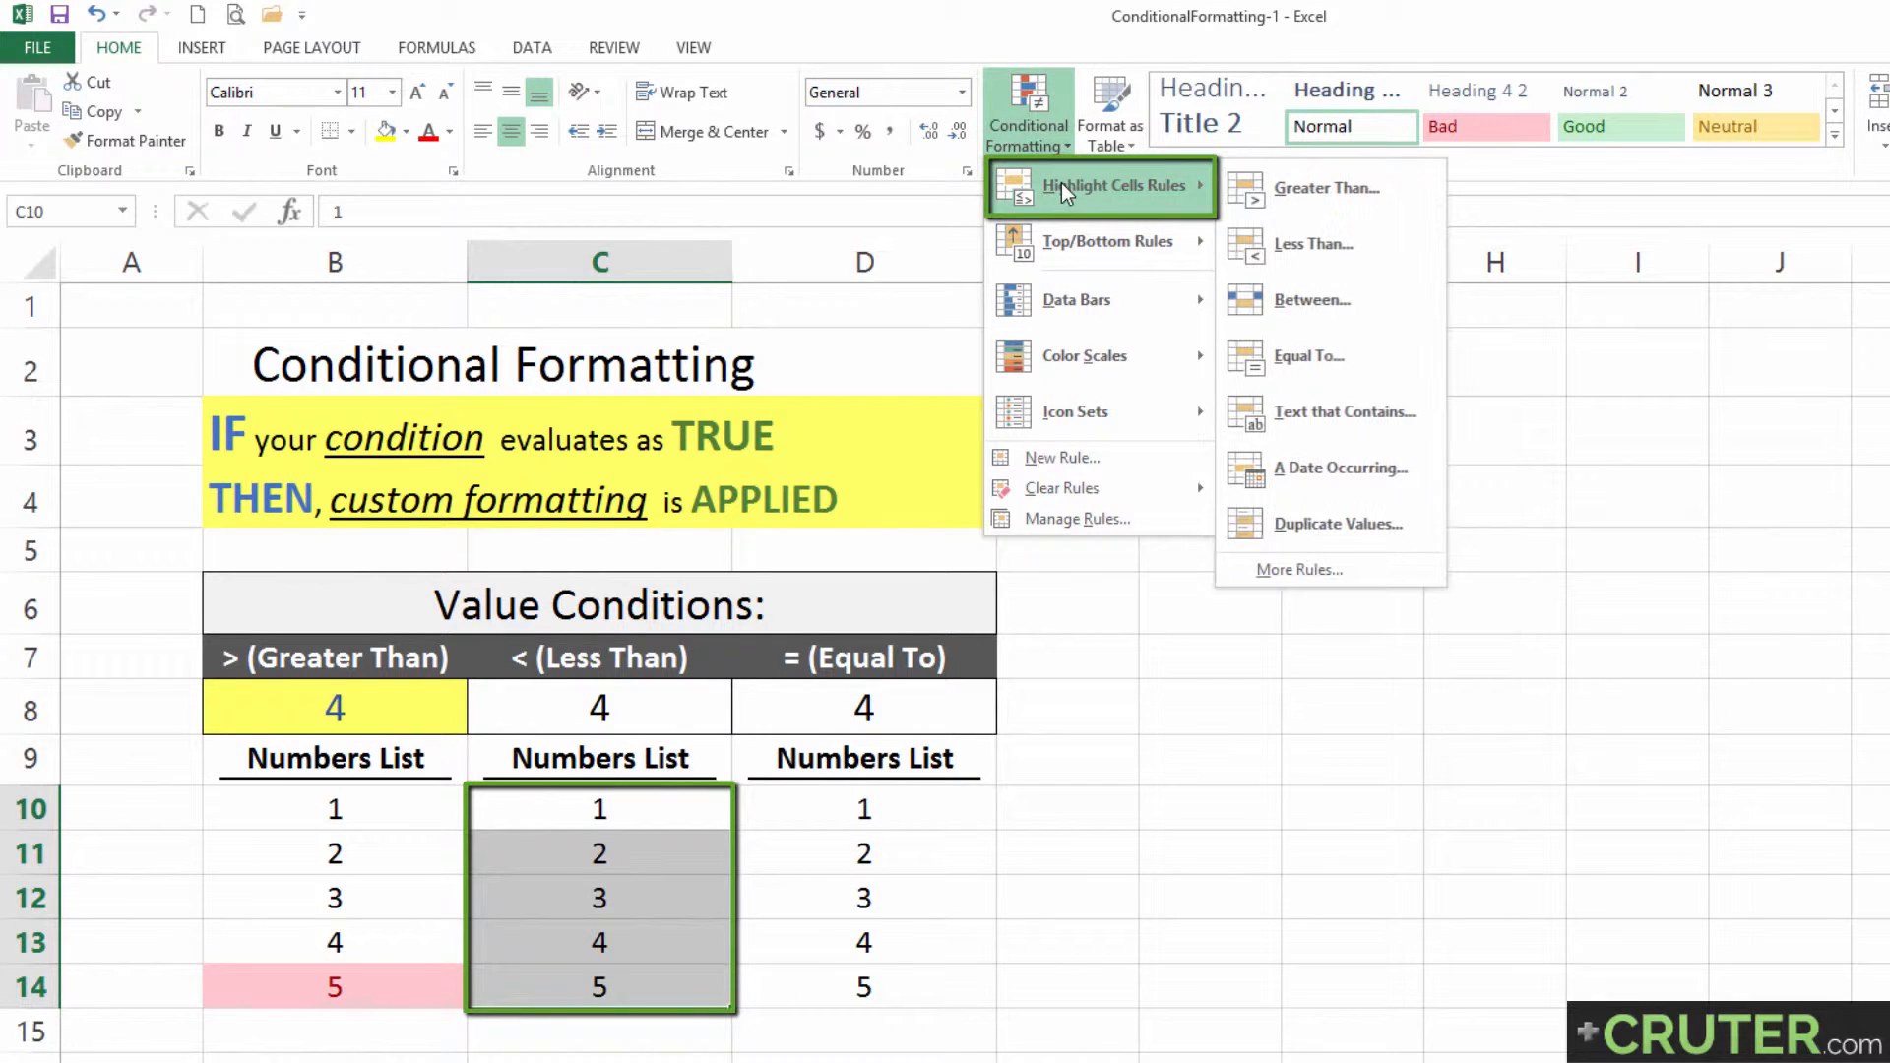
{"action": "left_click", "coordinate": [1311, 239]}
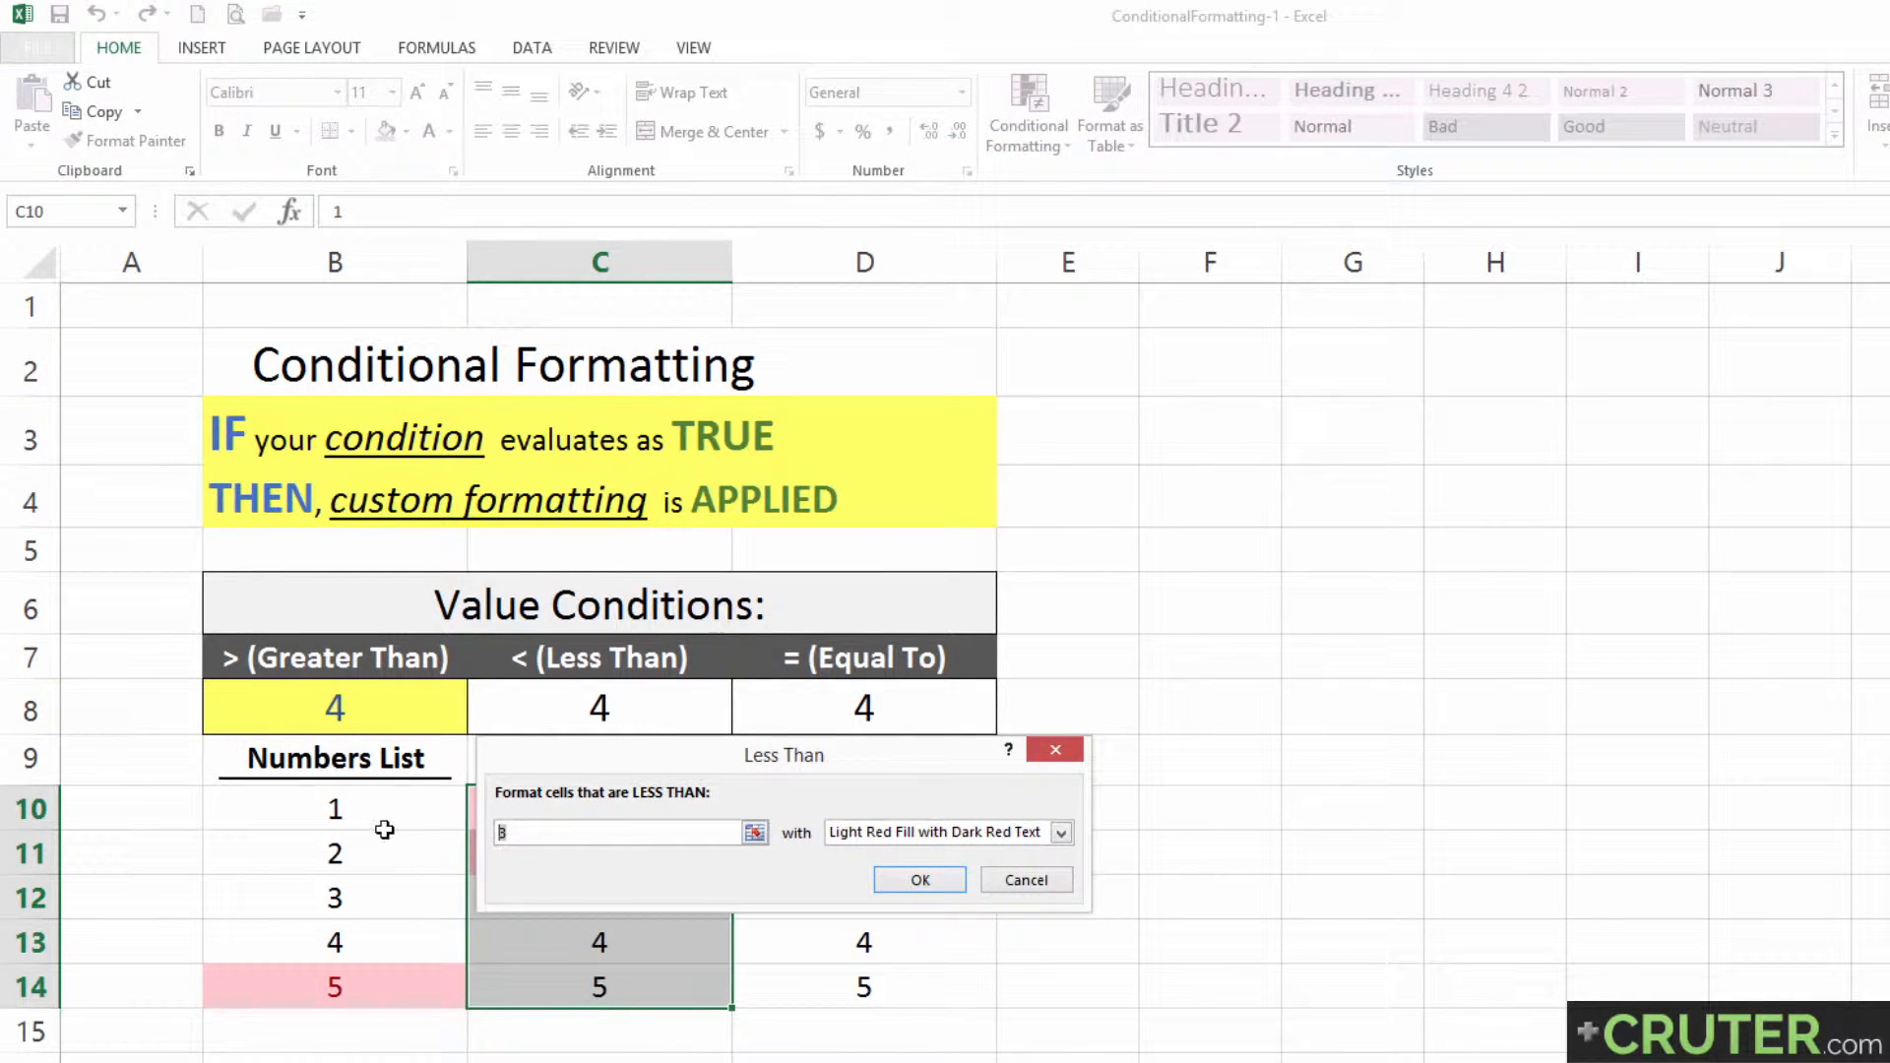
{"action": "key", "text": "BackSpace"}
{"action": "key", "text": "Delete"}
{"action": "left_click", "coordinate": [551, 714]}
{"action": "left_click", "coordinate": [888, 872]}
{"action": "left_click_drag", "start_coordinate": [637, 818], "coordinate": [624, 884]}
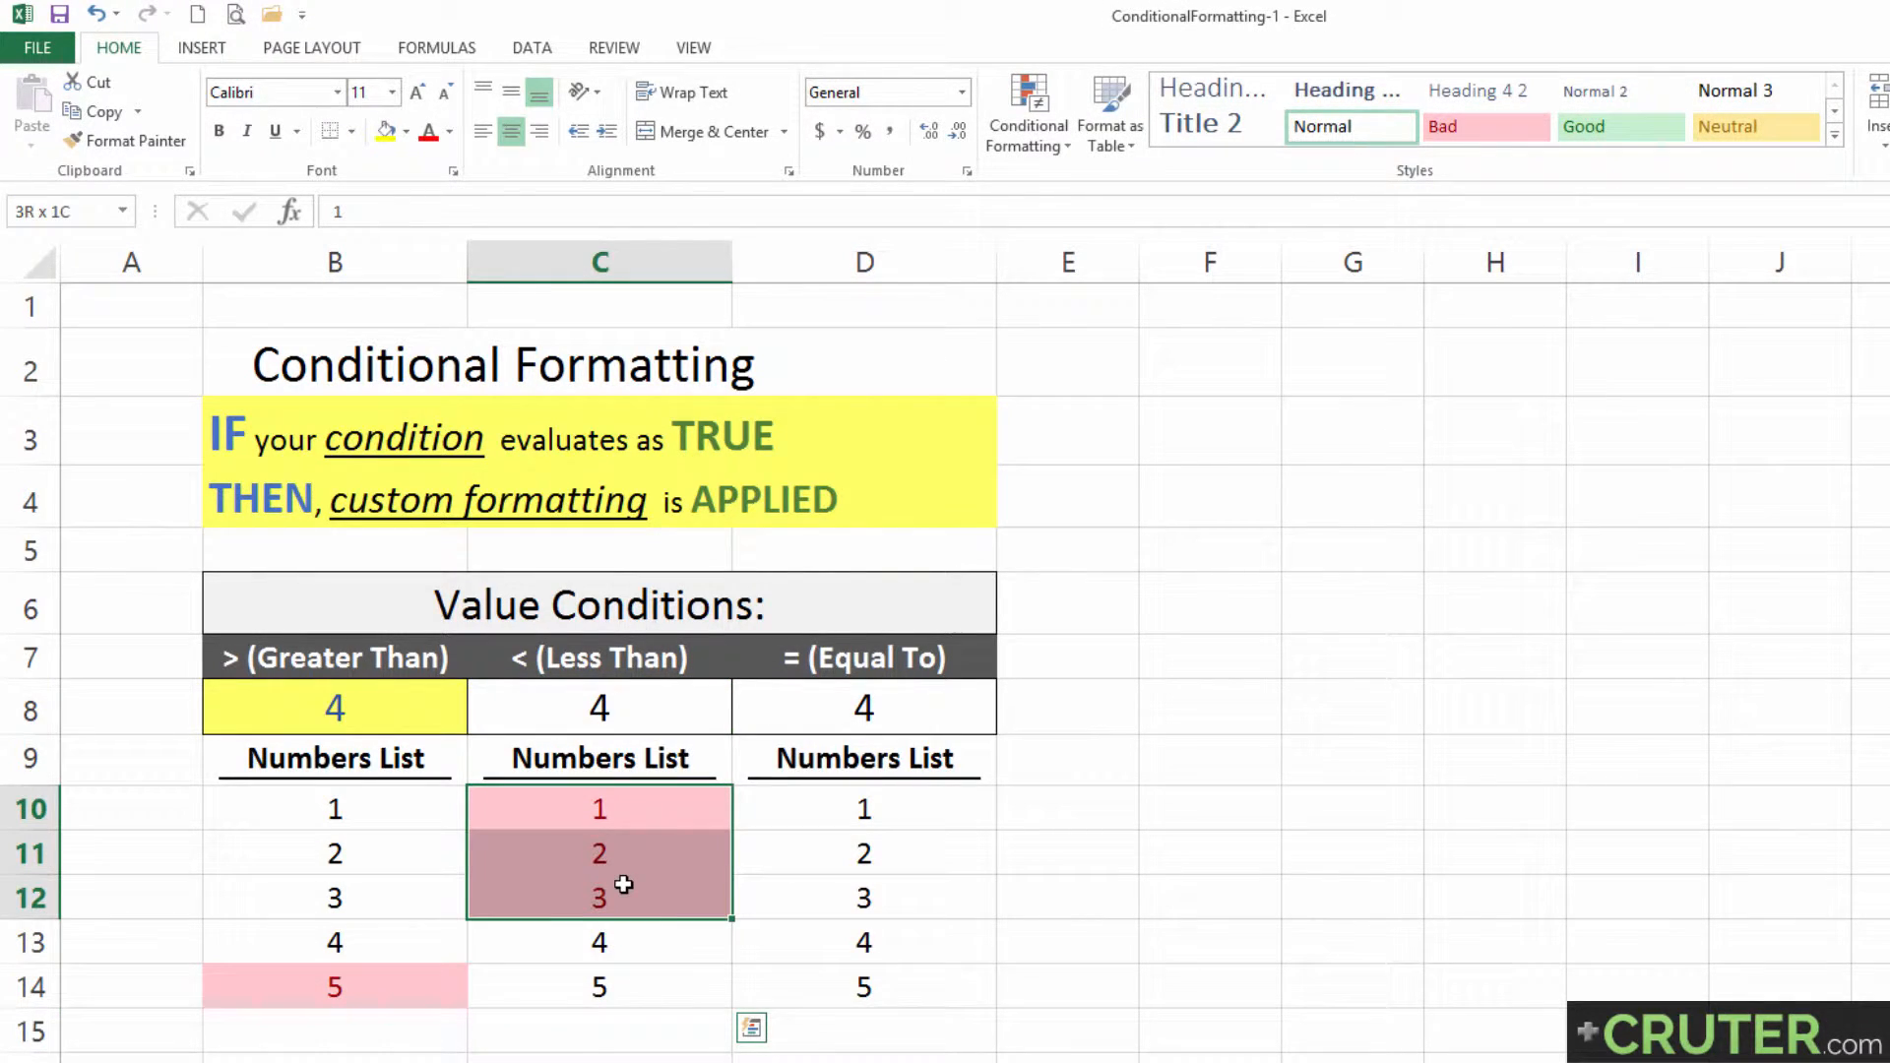
{"action": "left_click", "coordinate": [639, 718]}
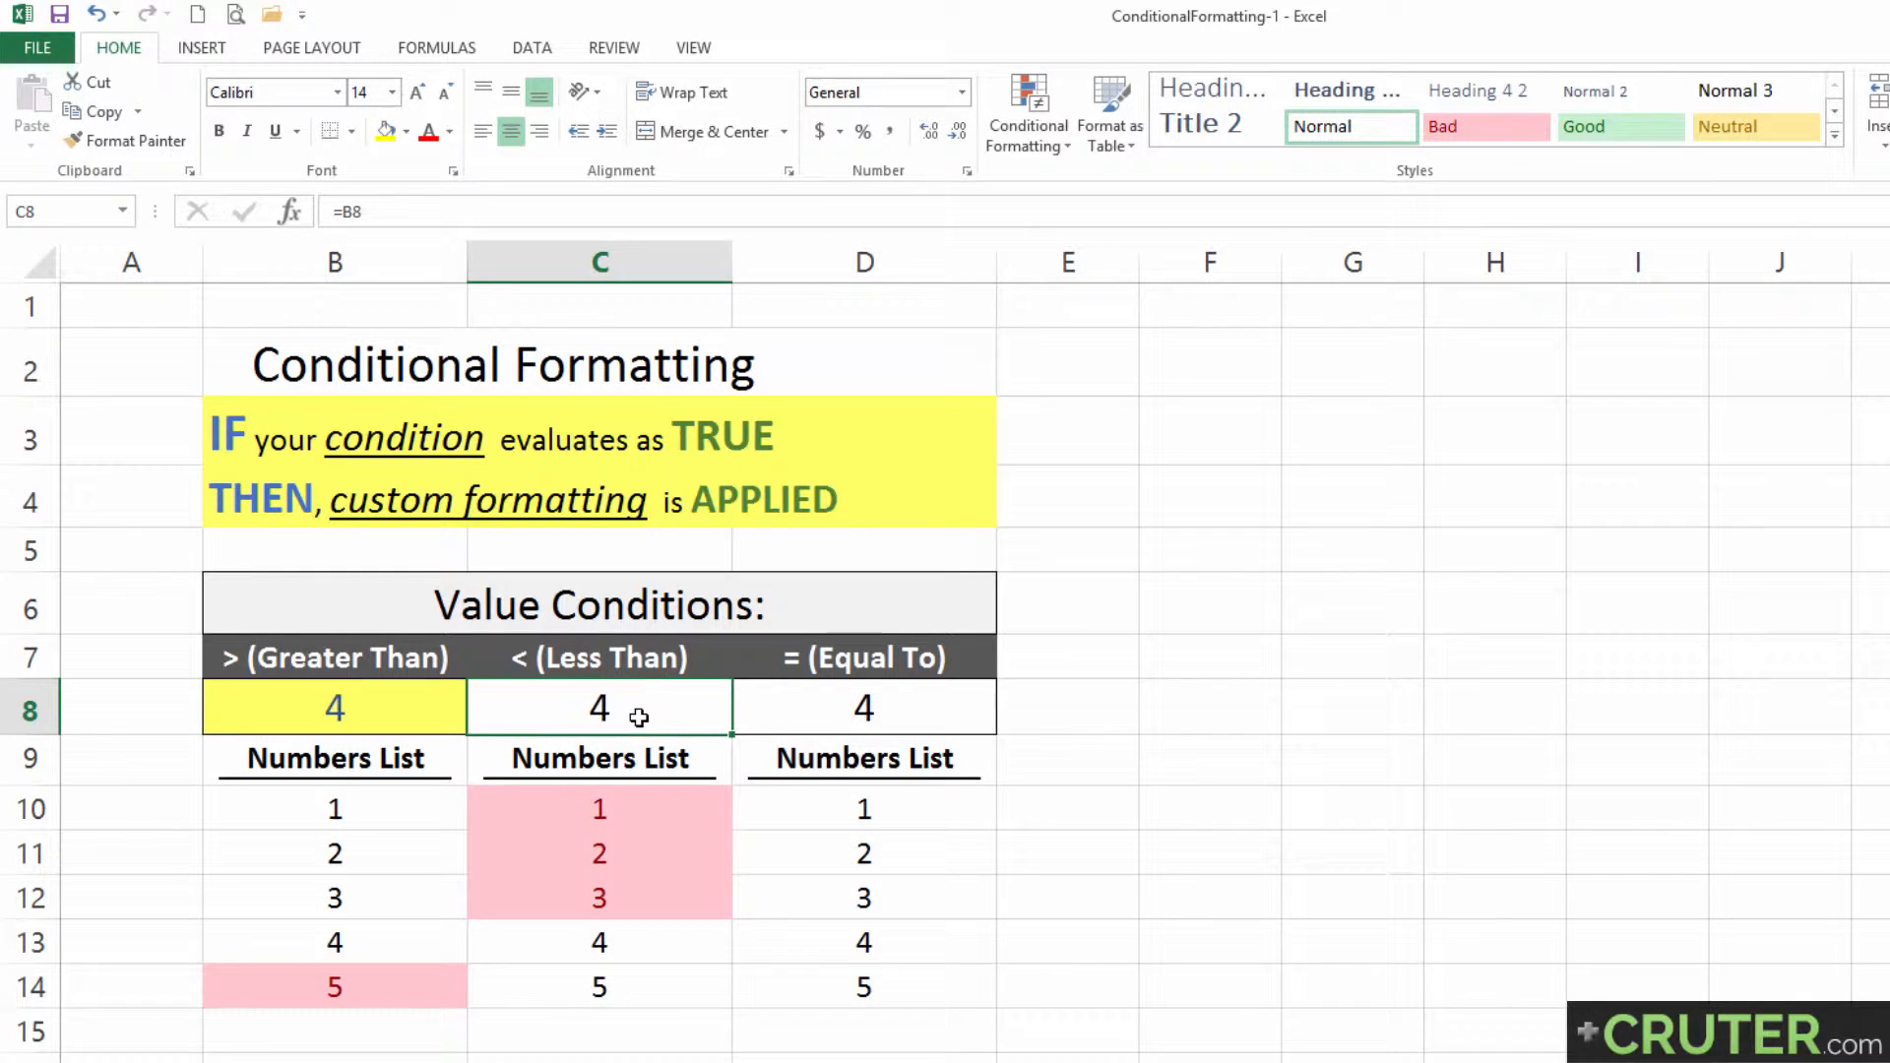
Apply an Equal To highlight rule to D10:D14, comparing with =$D$8 and using Light Red Fill with Dark Red Text.
{"action": "left_click_drag", "start_coordinate": [864, 807], "coordinate": [865, 982]}
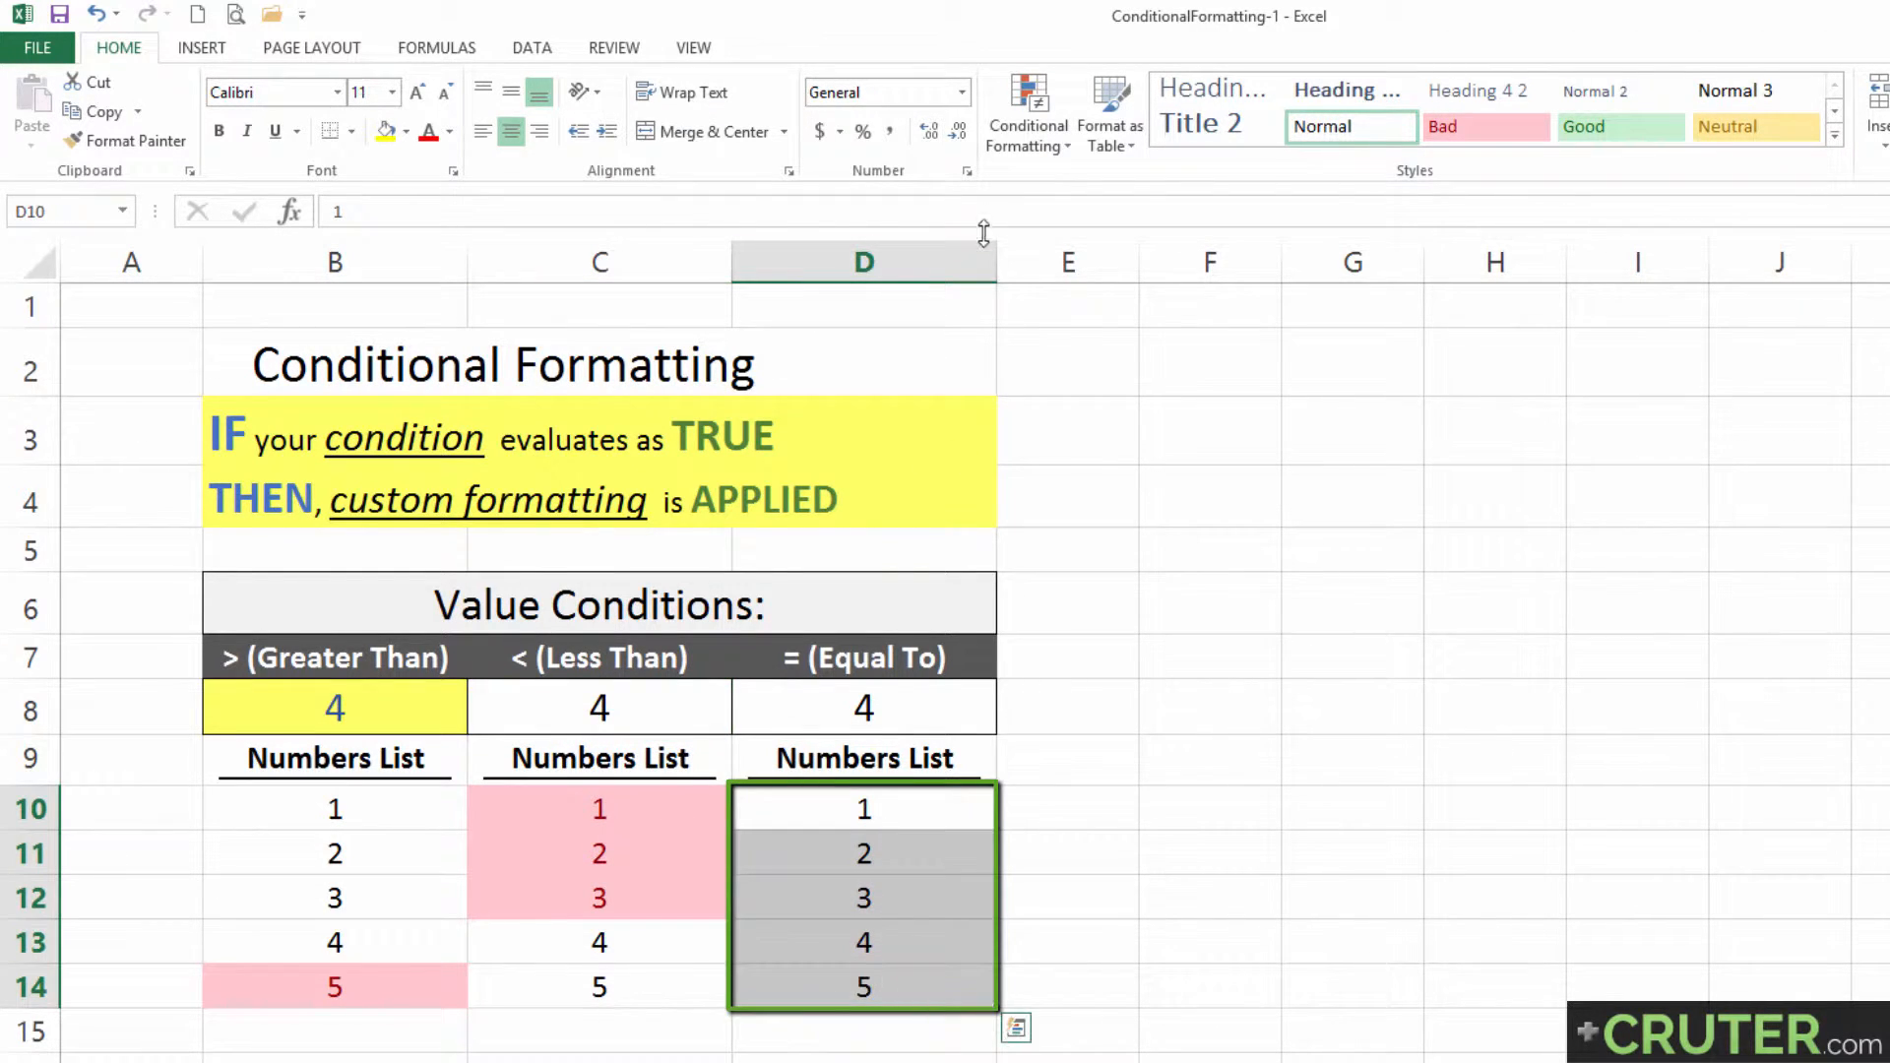
{"action": "left_click", "coordinate": [1030, 122]}
{"action": "mouse_move", "coordinate": [1053, 173]}
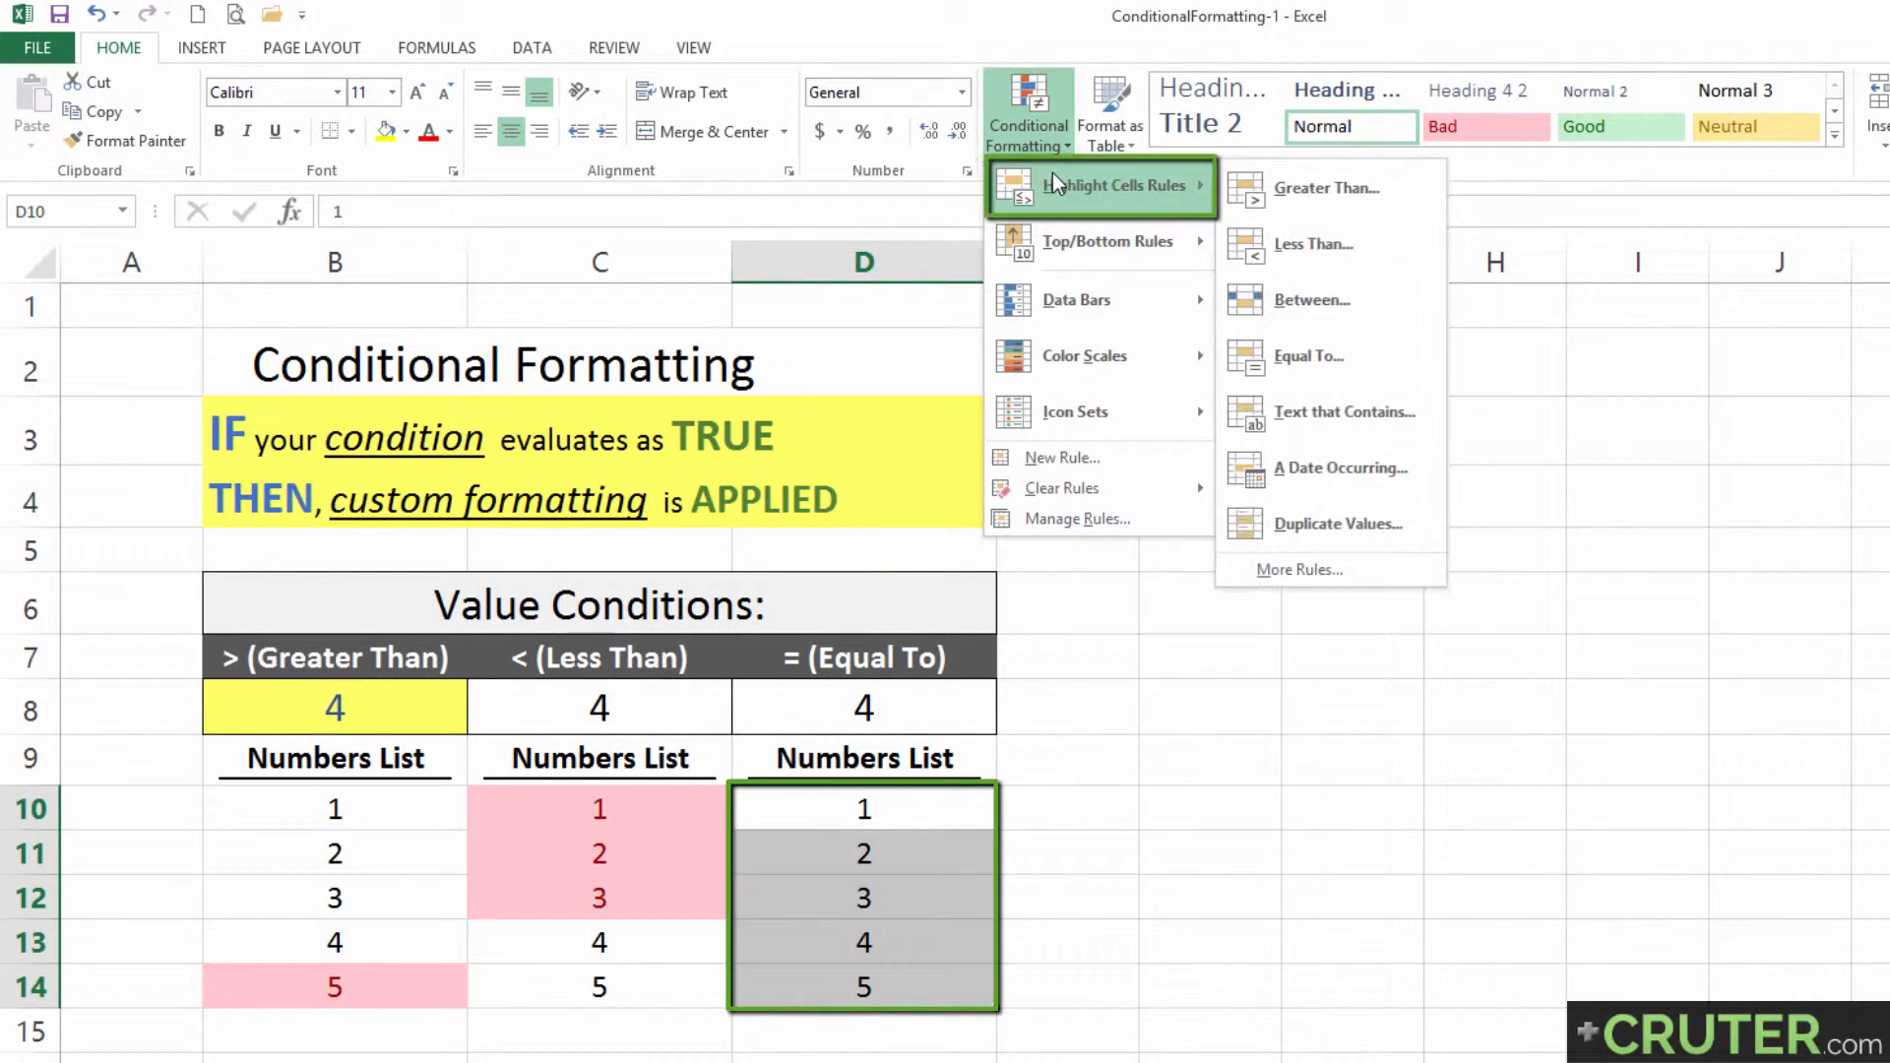
{"action": "left_click", "coordinate": [1310, 355]}
{"action": "left_click_drag", "start_coordinate": [740, 499], "coordinate": [689, 431]}
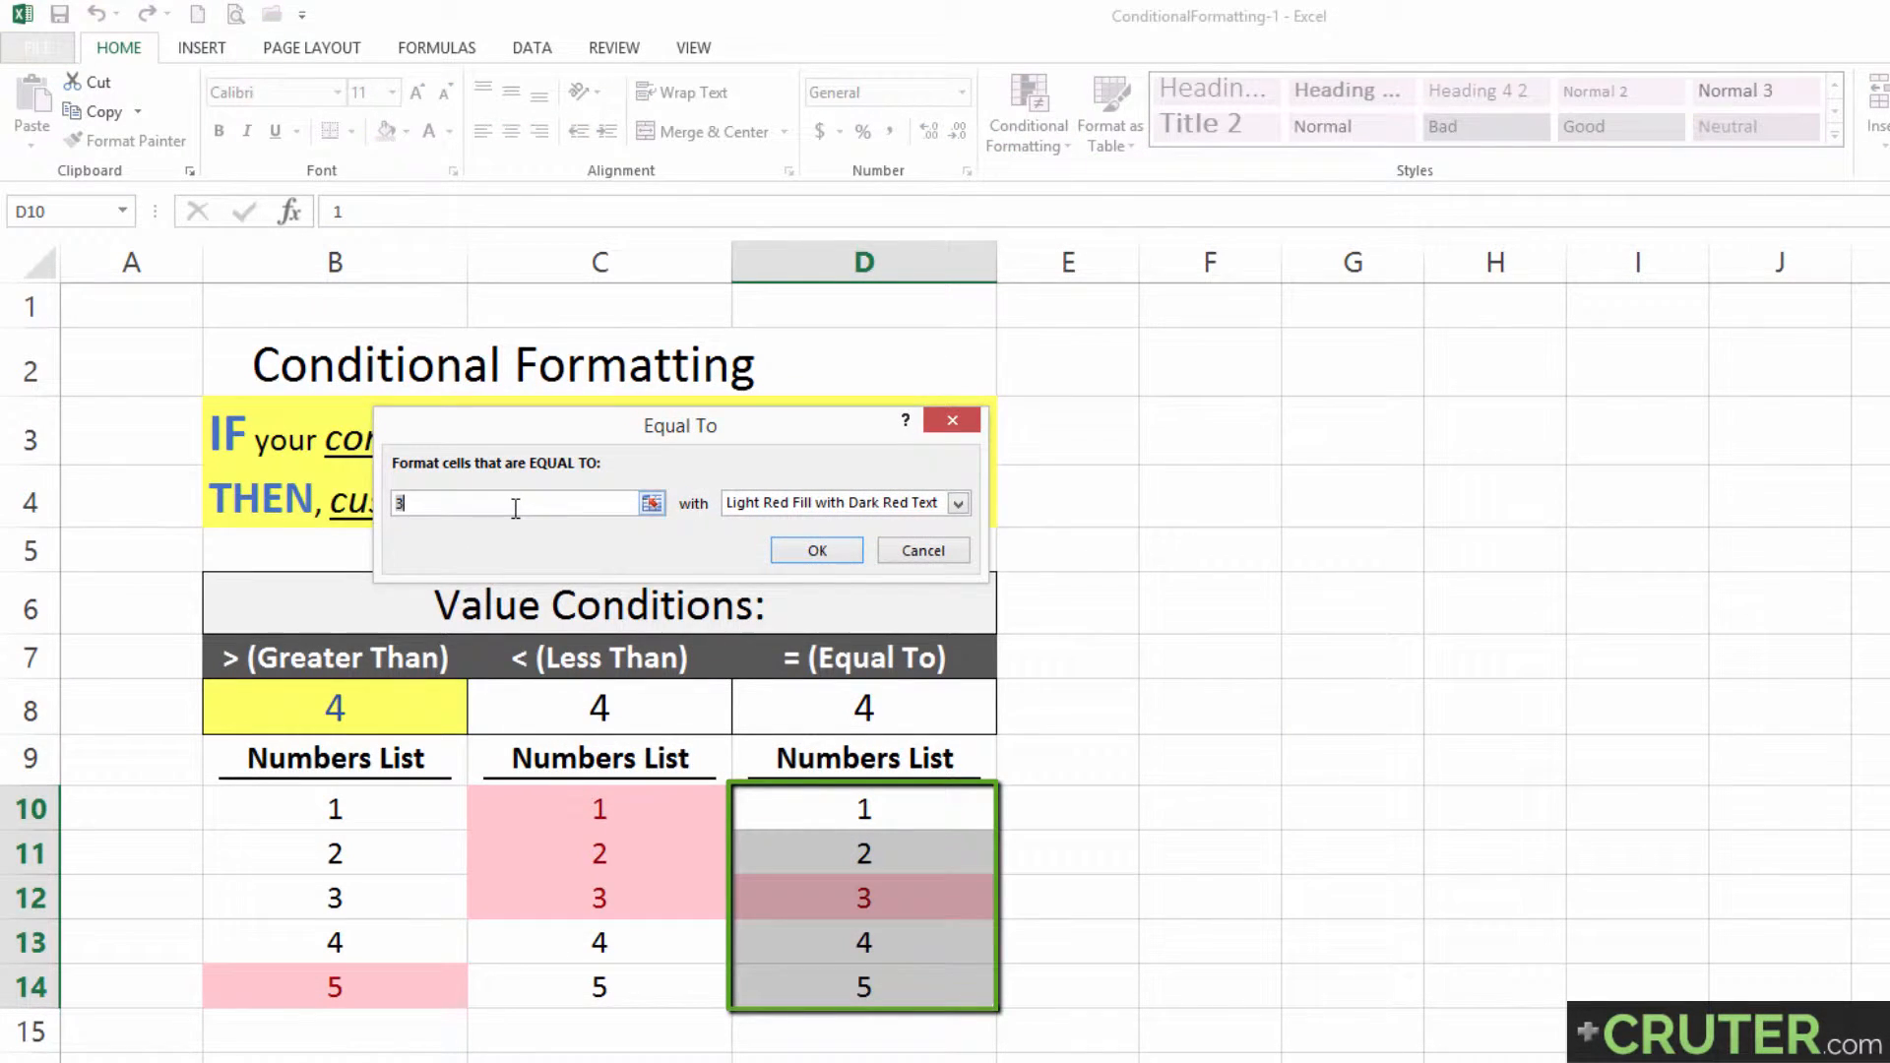
{"action": "key", "text": "Delete"}
{"action": "left_click", "coordinate": [866, 709]}
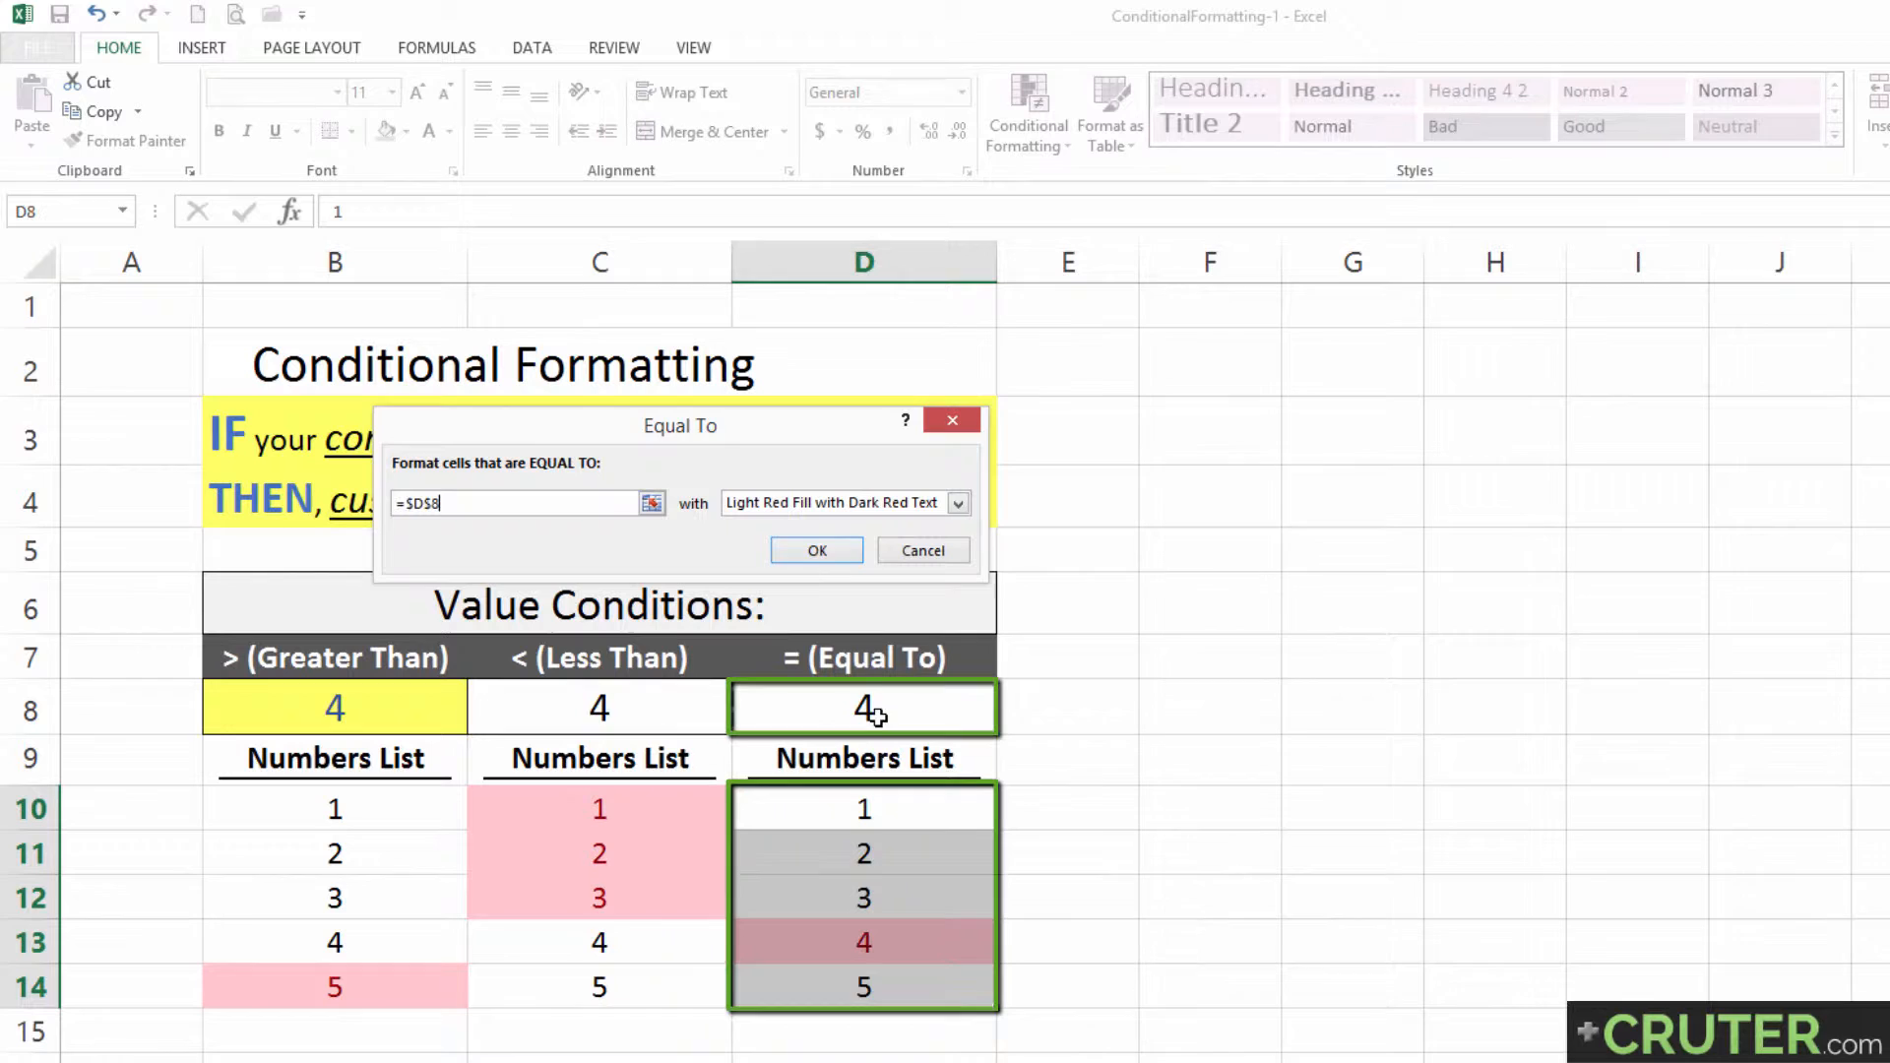
{"action": "left_click", "coordinate": [823, 552]}
{"action": "left_click", "coordinate": [853, 753]}
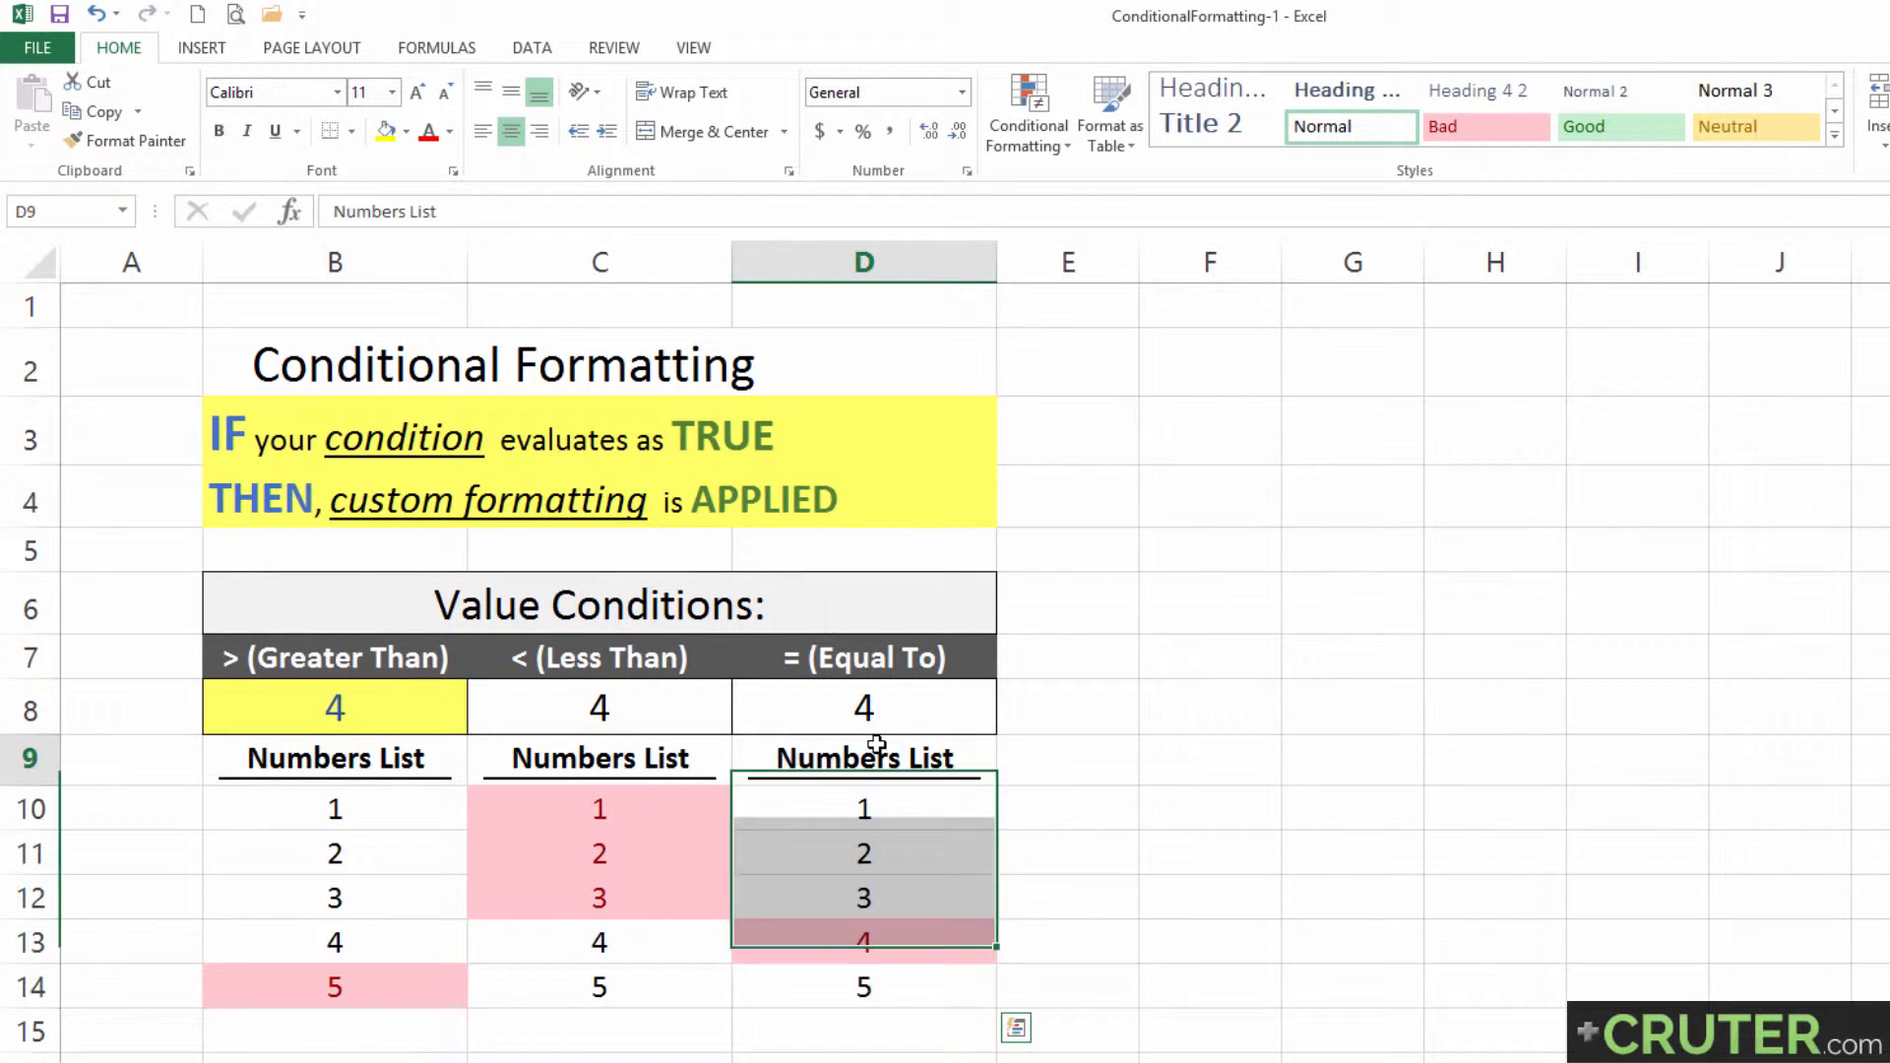
Test the highlight rules by changing the Greater Than condition in B8 successively to 3, 2 and 1.
{"action": "left_click", "coordinate": [417, 700]}
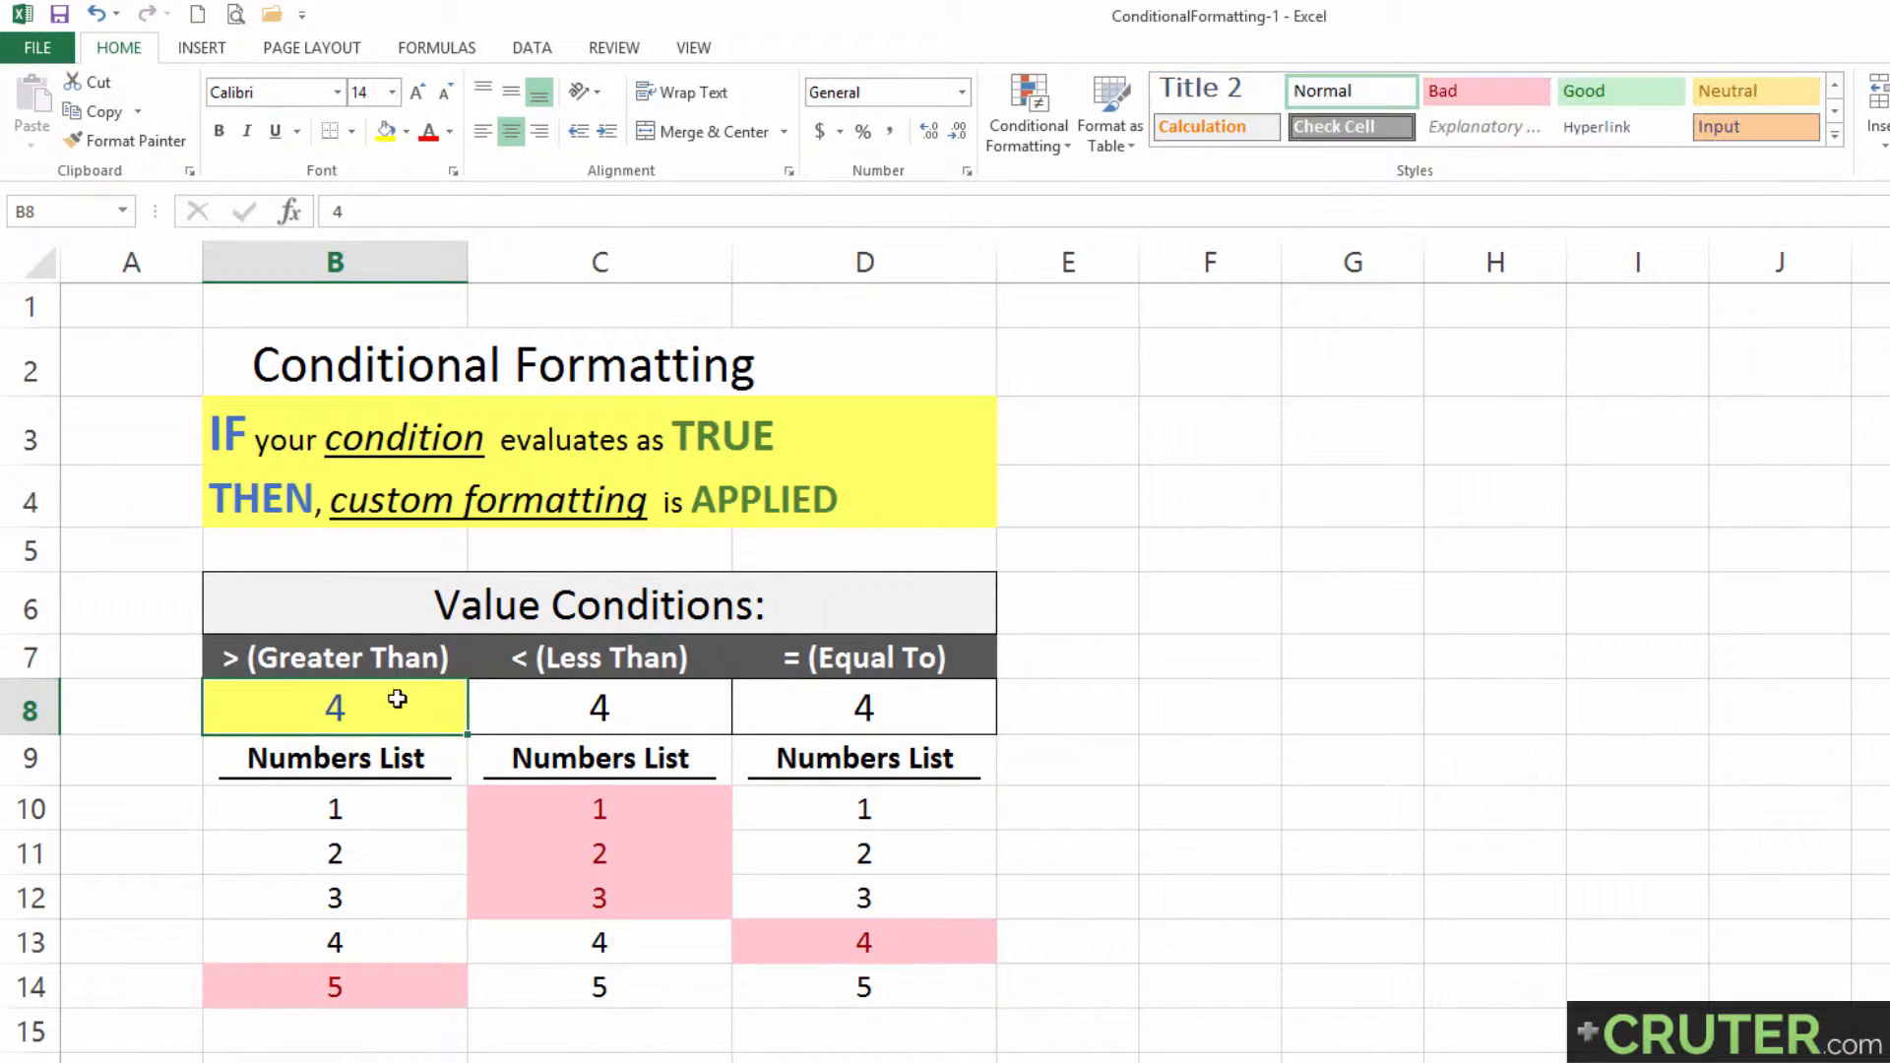
{"action": "type", "text": "3"}
{"action": "key", "text": "Return"}
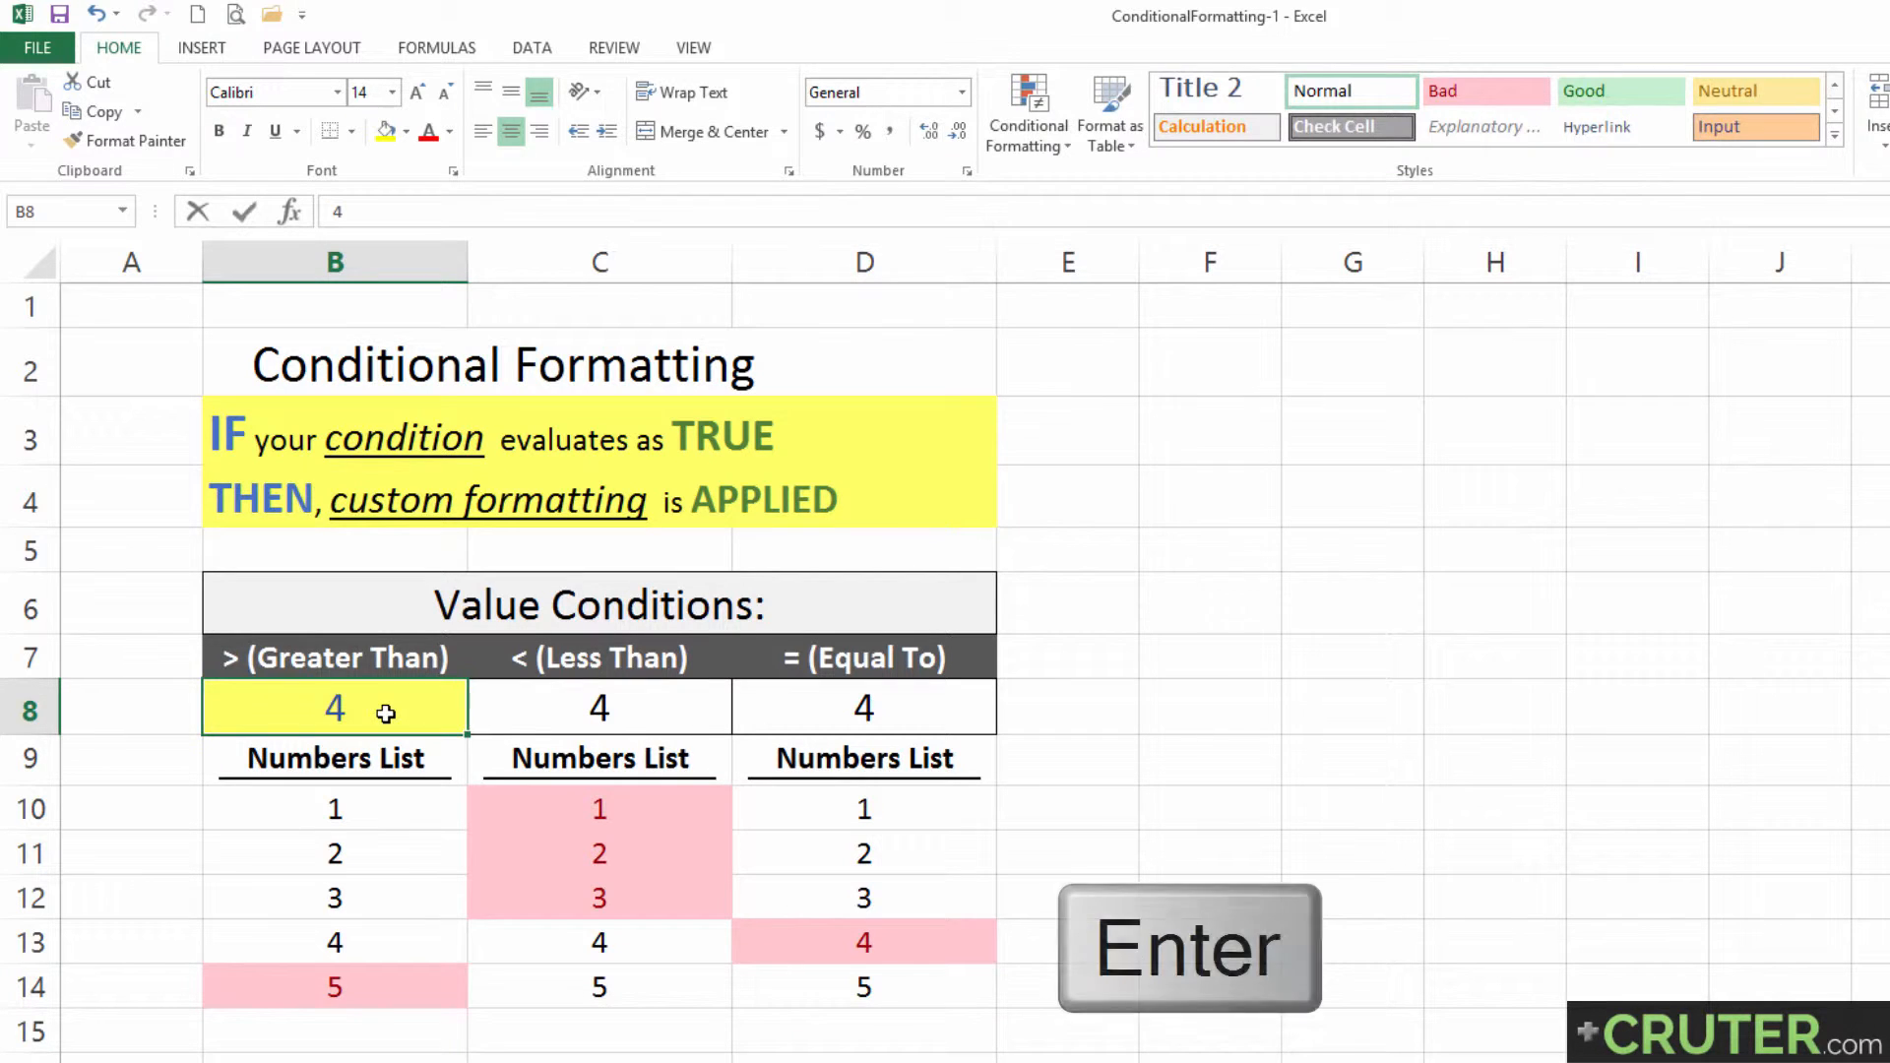
{"action": "left_click", "coordinate": [385, 713]}
{"action": "type", "text": "2"}
{"action": "key", "text": "Return"}
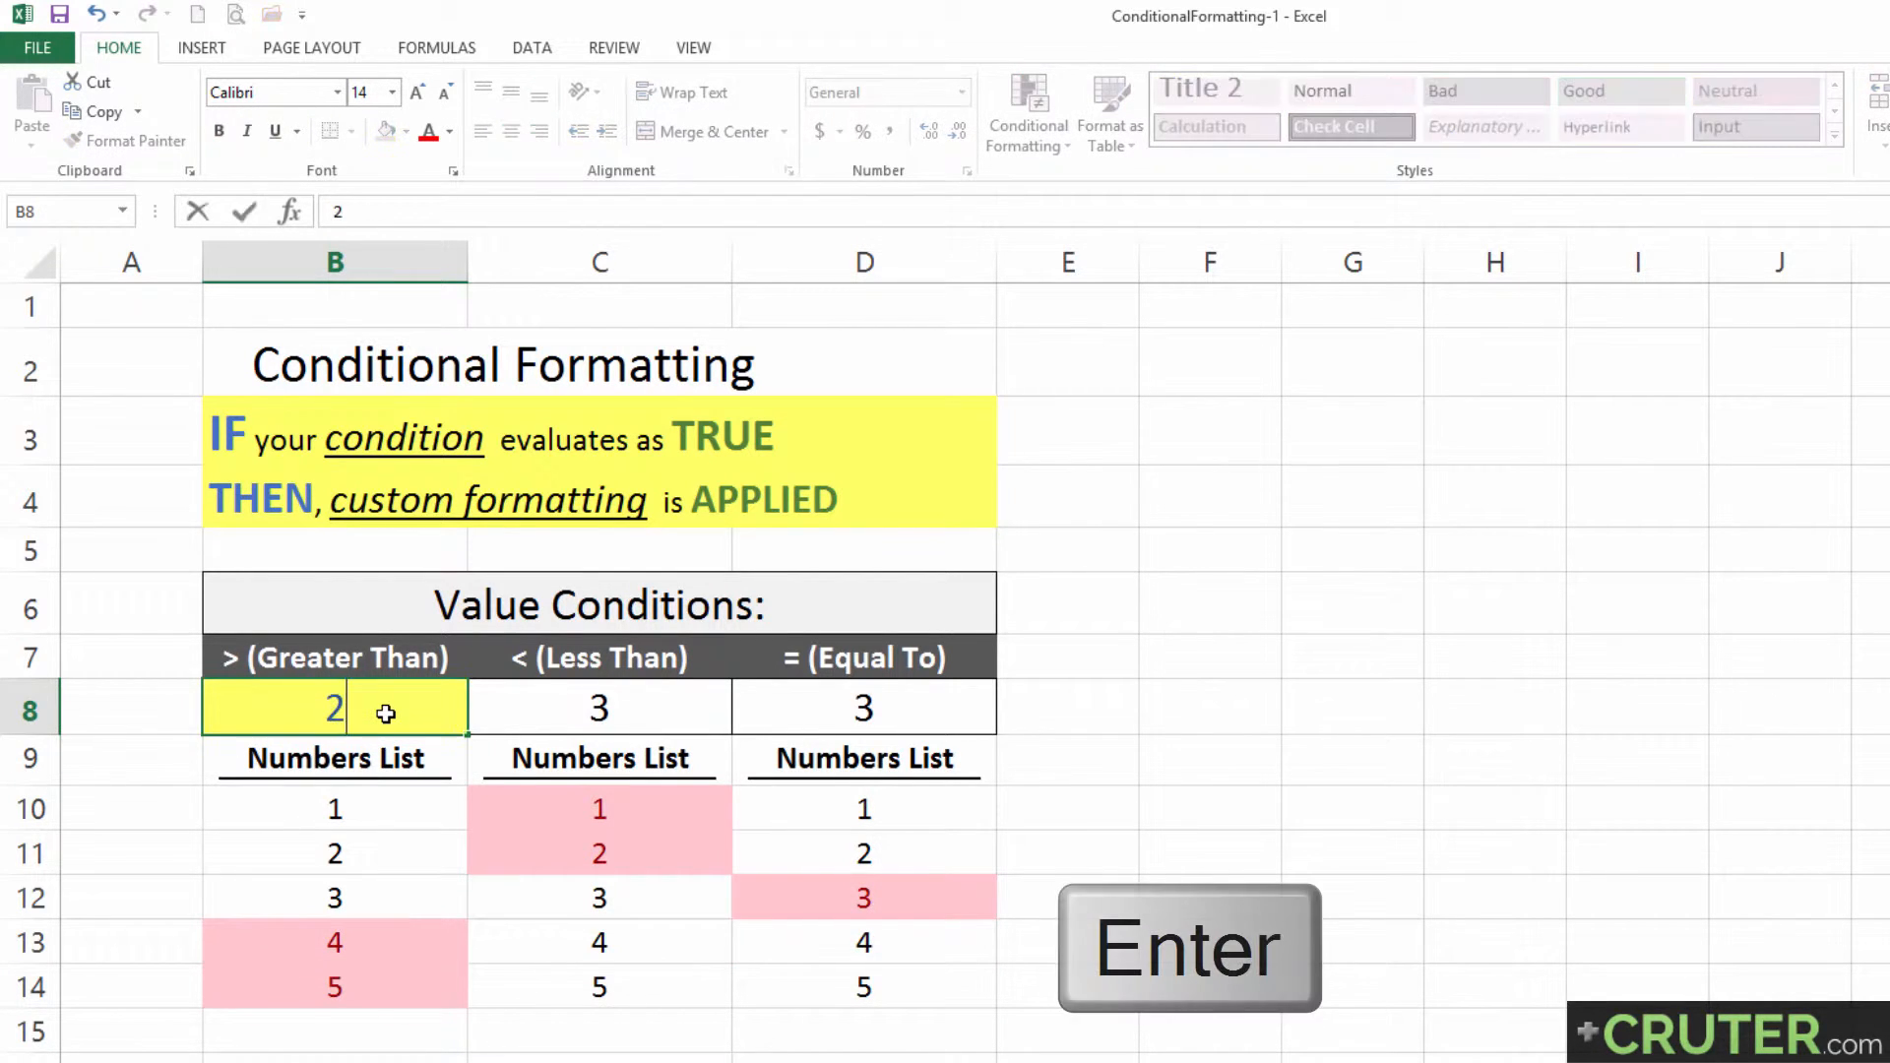
{"action": "left_click", "coordinate": [385, 713]}
{"action": "type", "text": "1"}
{"action": "key", "text": "Return"}
{"action": "left_click", "coordinate": [385, 713]}
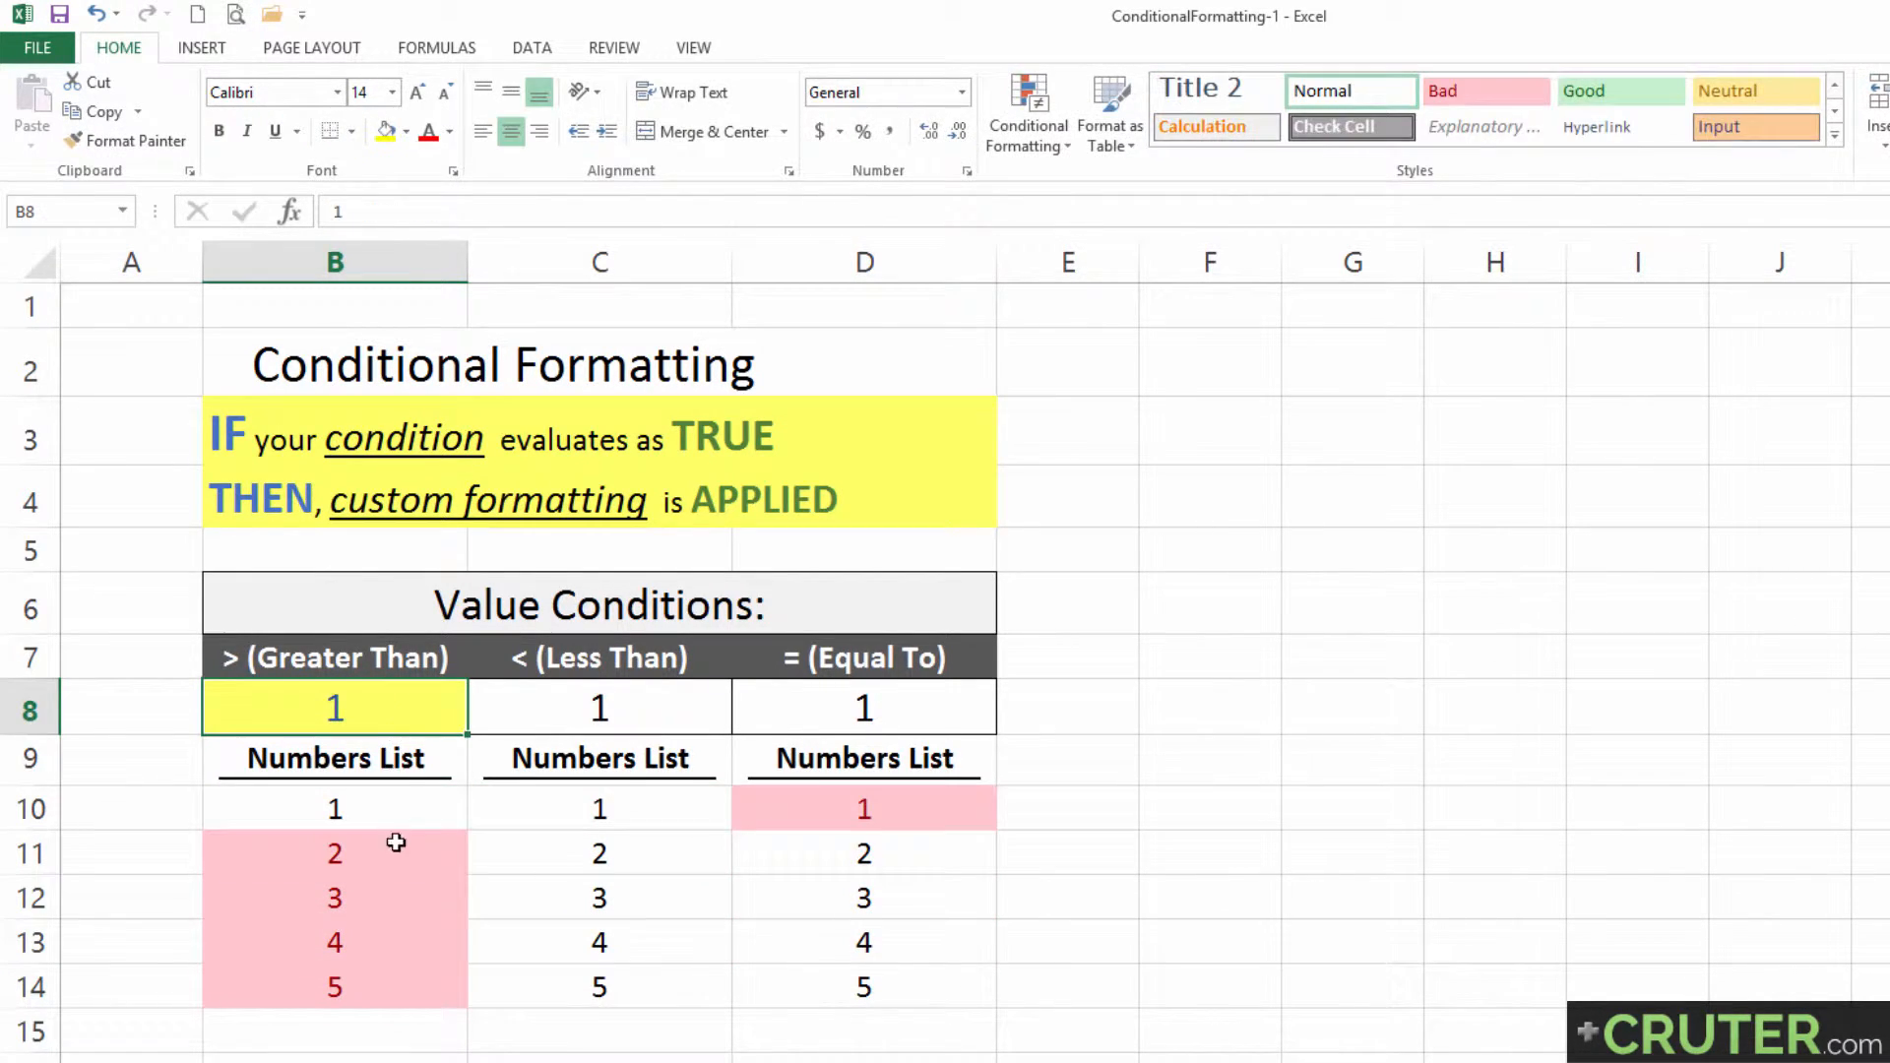
Compare the highlighted and plain cells in the three Numbers Lists with the row 8 conditions.
{"action": "left_click_drag", "start_coordinate": [393, 840], "coordinate": [372, 990]}
{"action": "left_click_drag", "start_coordinate": [705, 814], "coordinate": [656, 995]}
{"action": "left_click", "coordinate": [789, 807]}
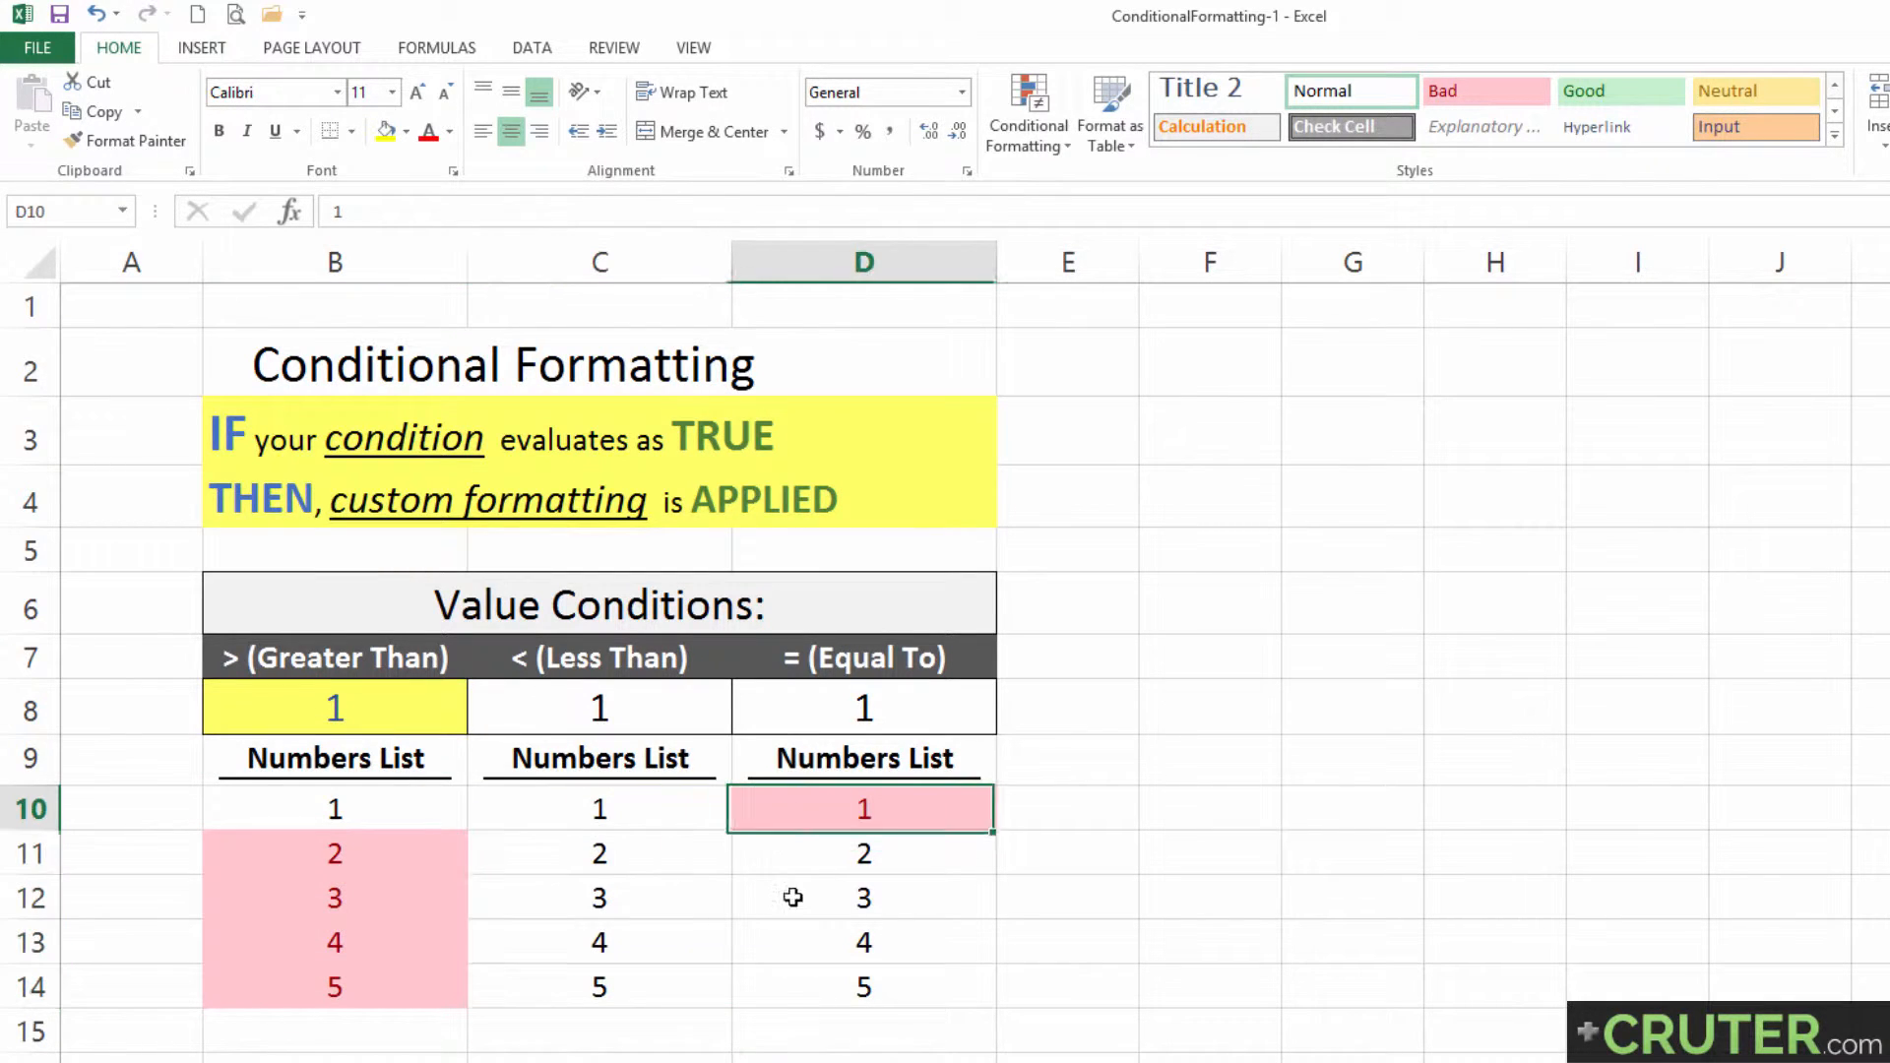
{"action": "left_click_drag", "start_coordinate": [797, 852], "coordinate": [798, 984]}
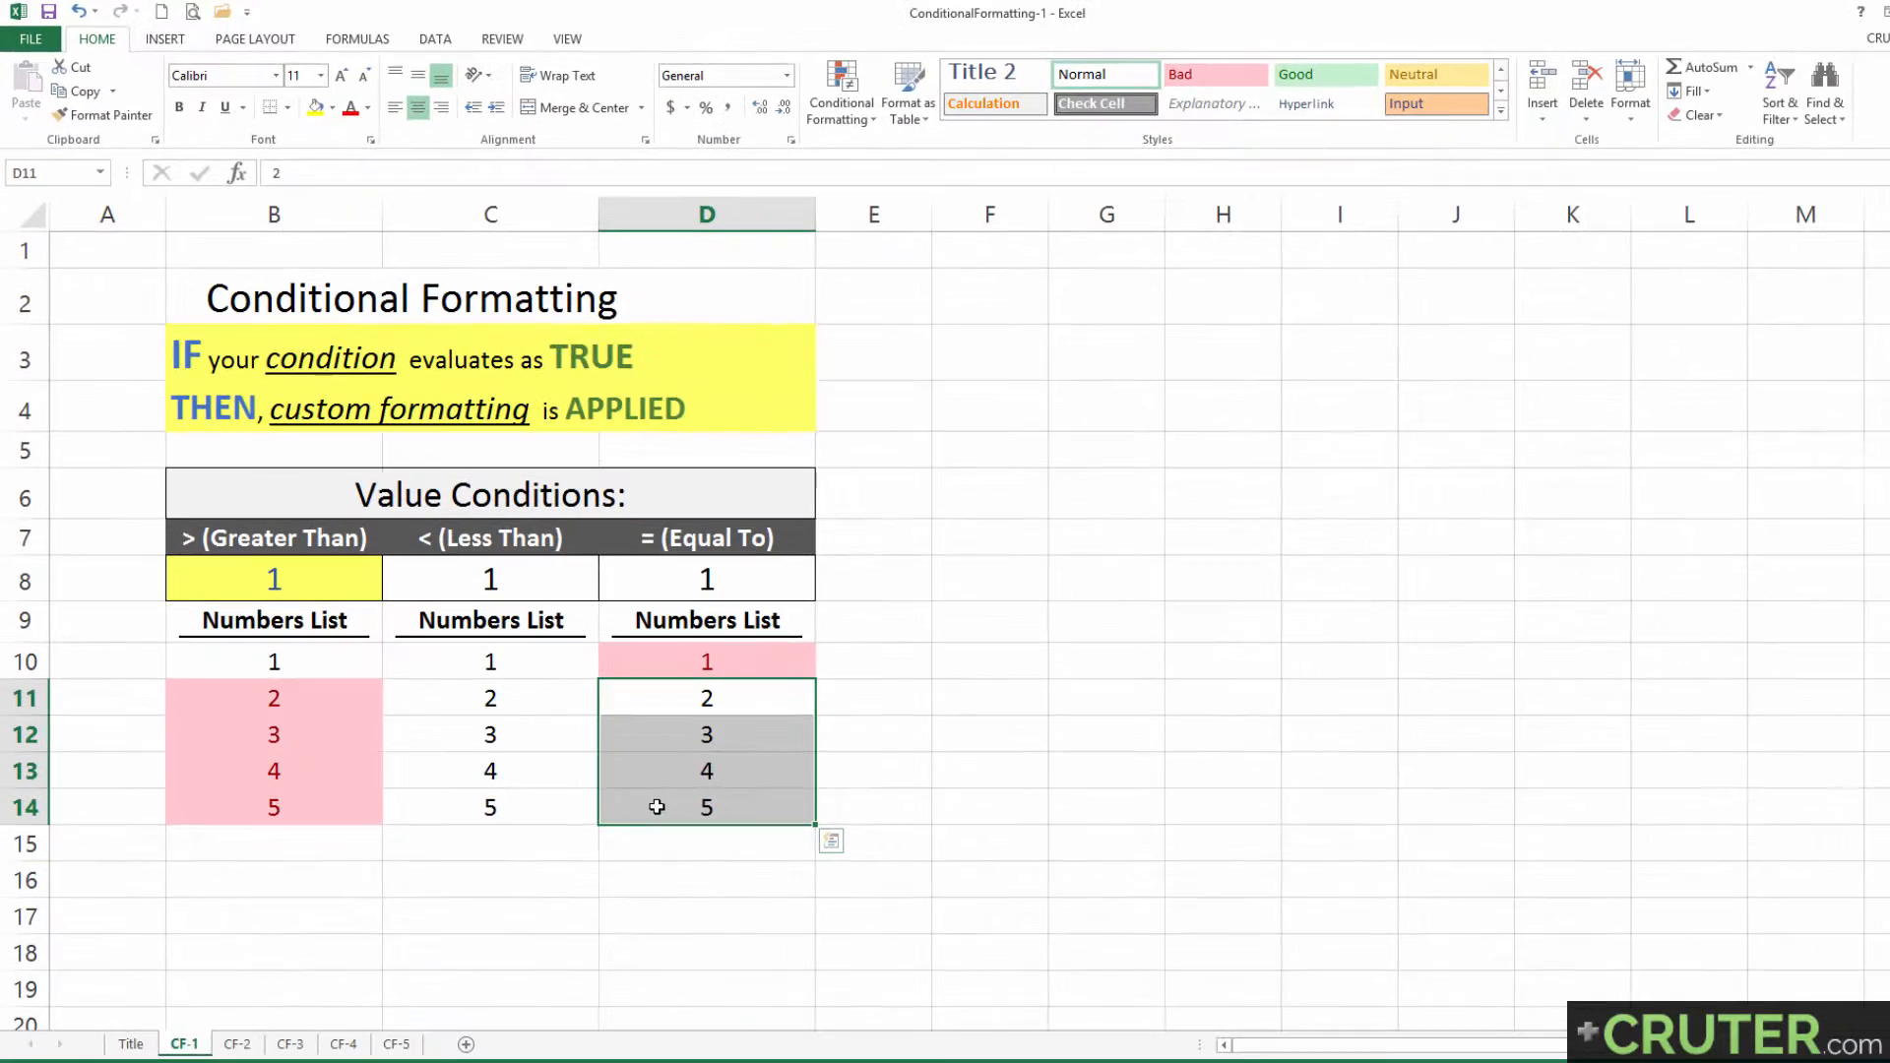
Open sheet CF-2 and review the Numbers Lists under the Top 3, Bottom 3 and Above Avg headings.
{"action": "left_click", "coordinate": [246, 1046]}
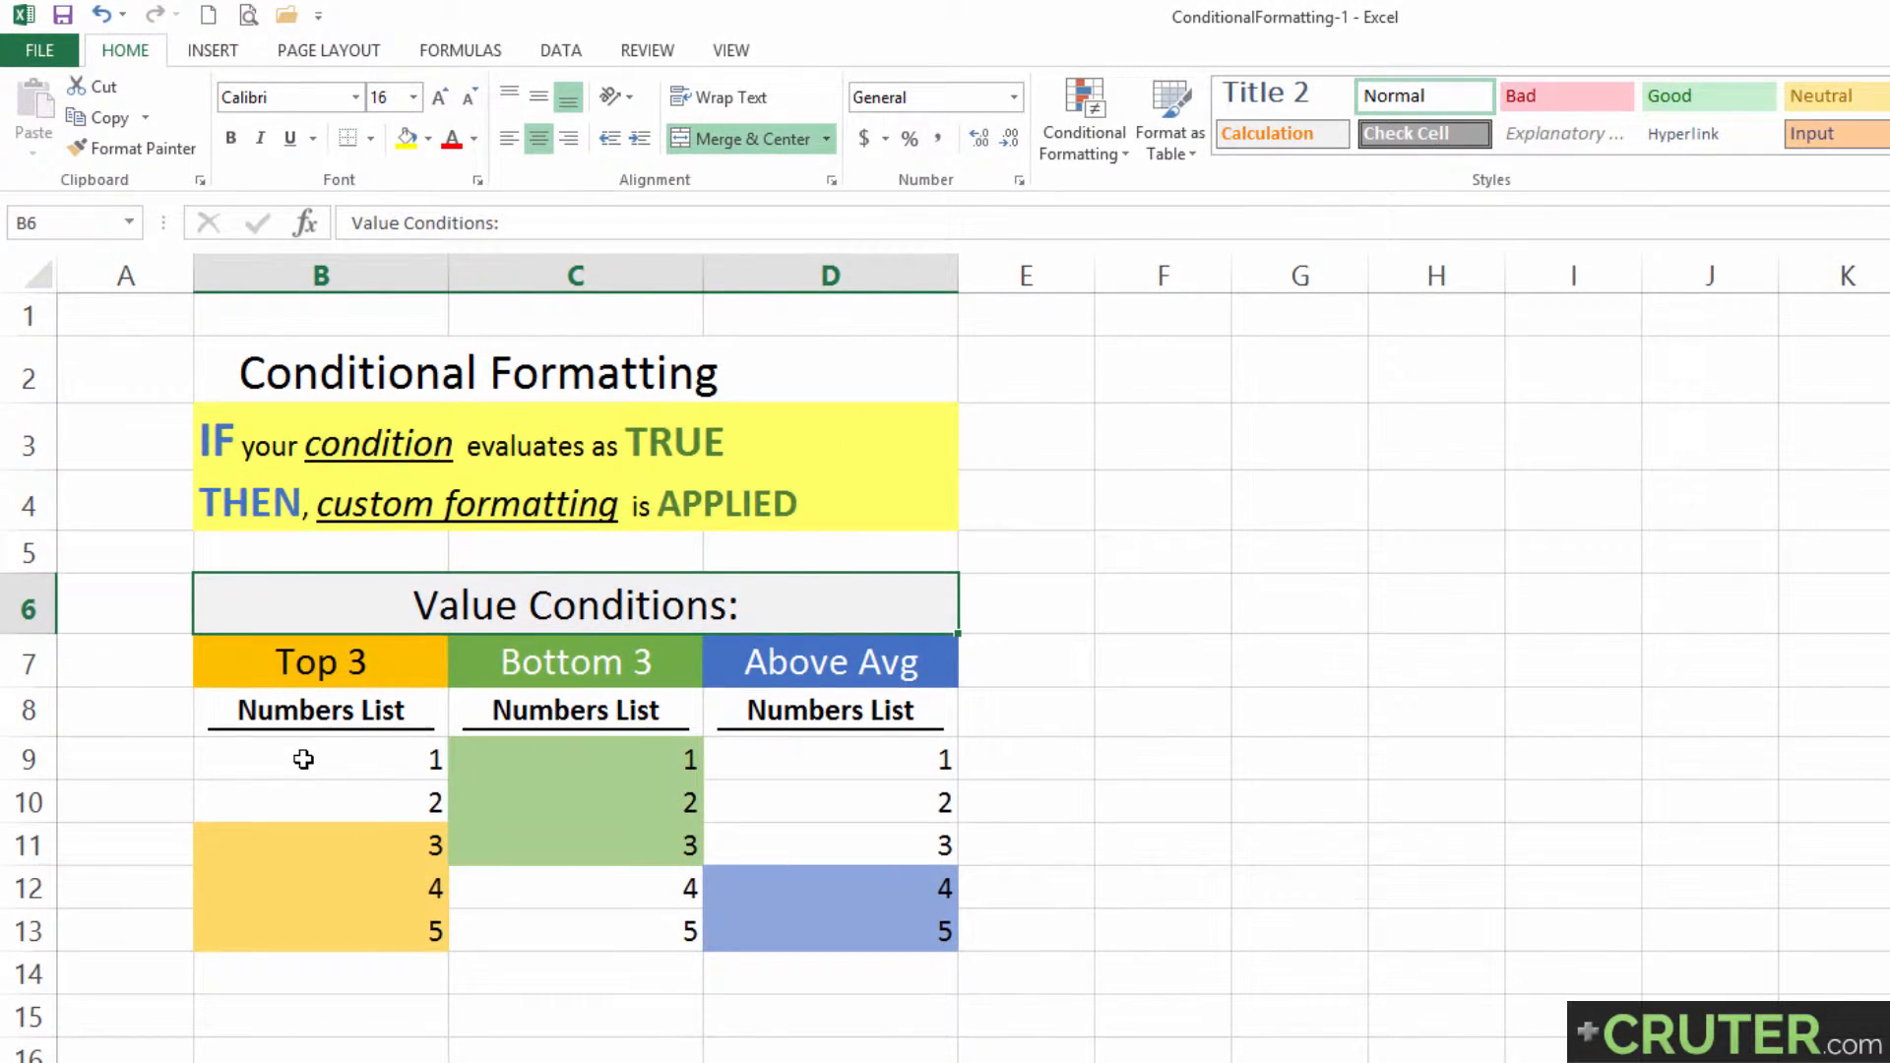
{"action": "left_click", "coordinate": [301, 660]}
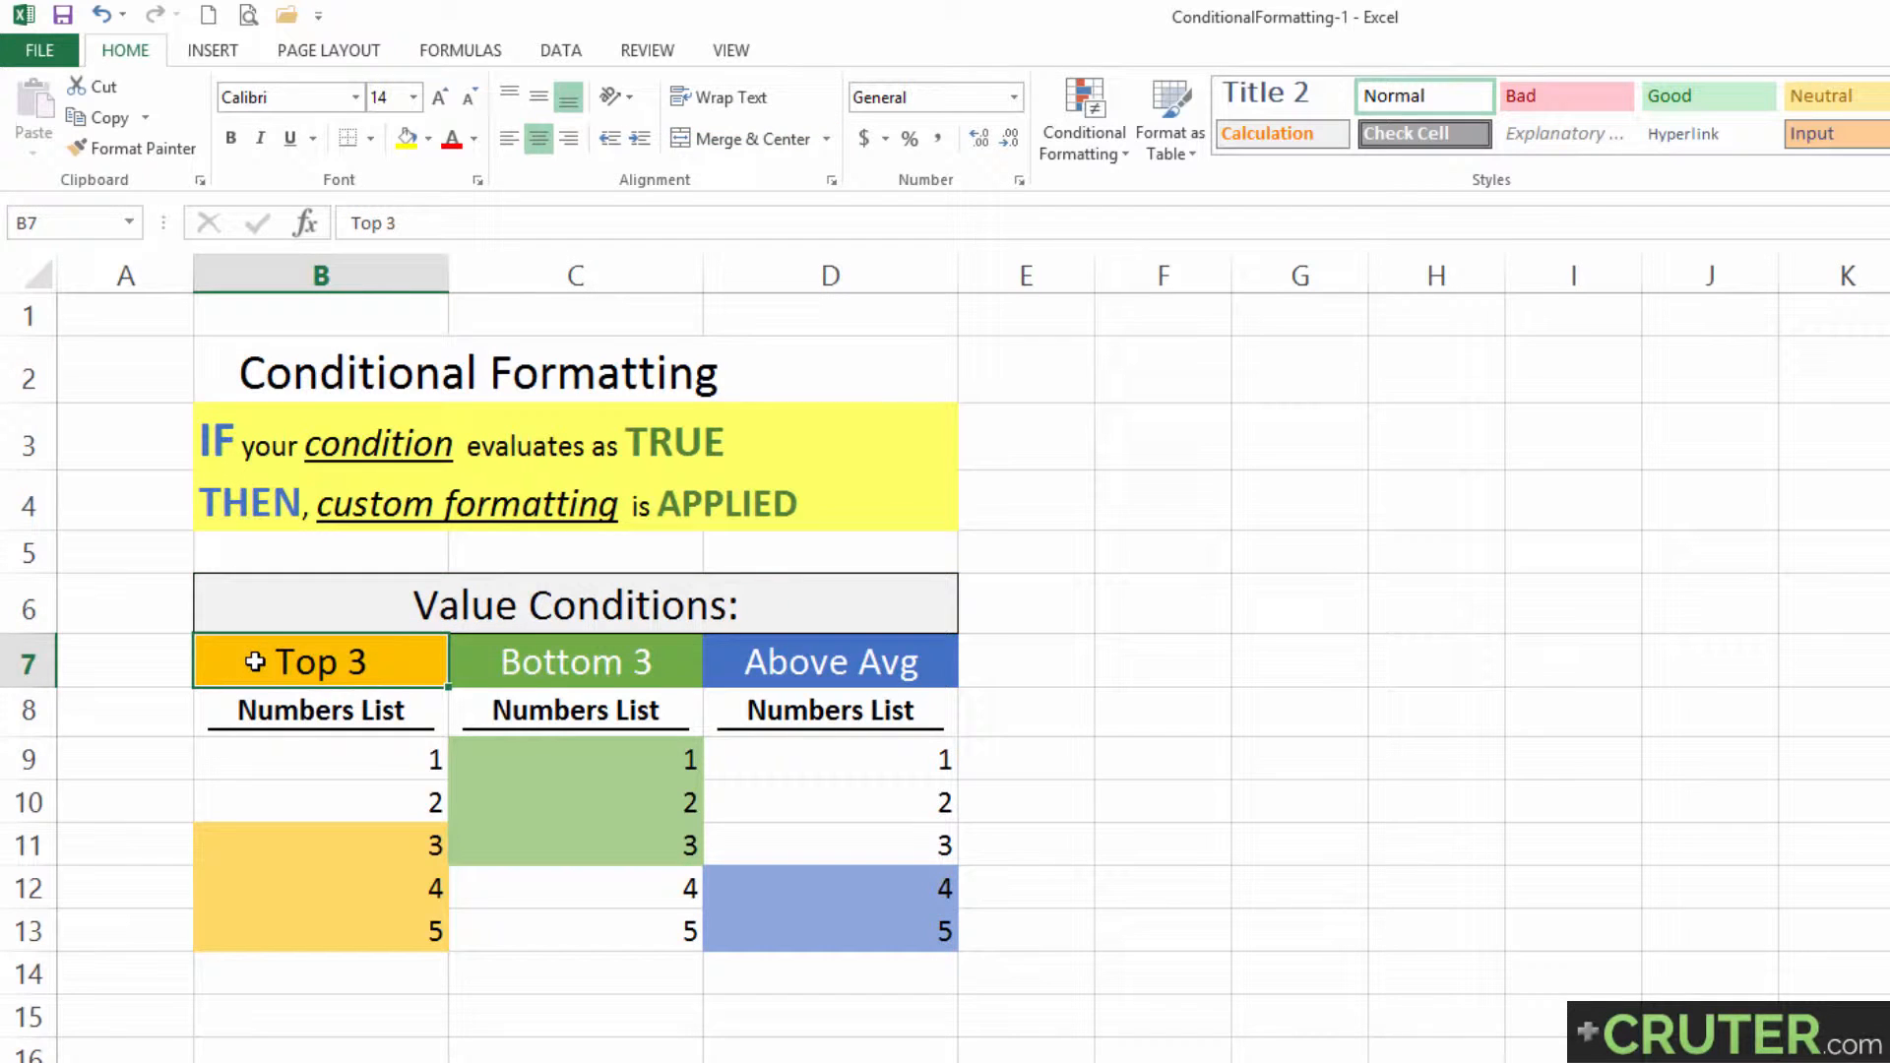
{"action": "left_click_drag", "start_coordinate": [283, 756], "coordinate": [285, 924]}
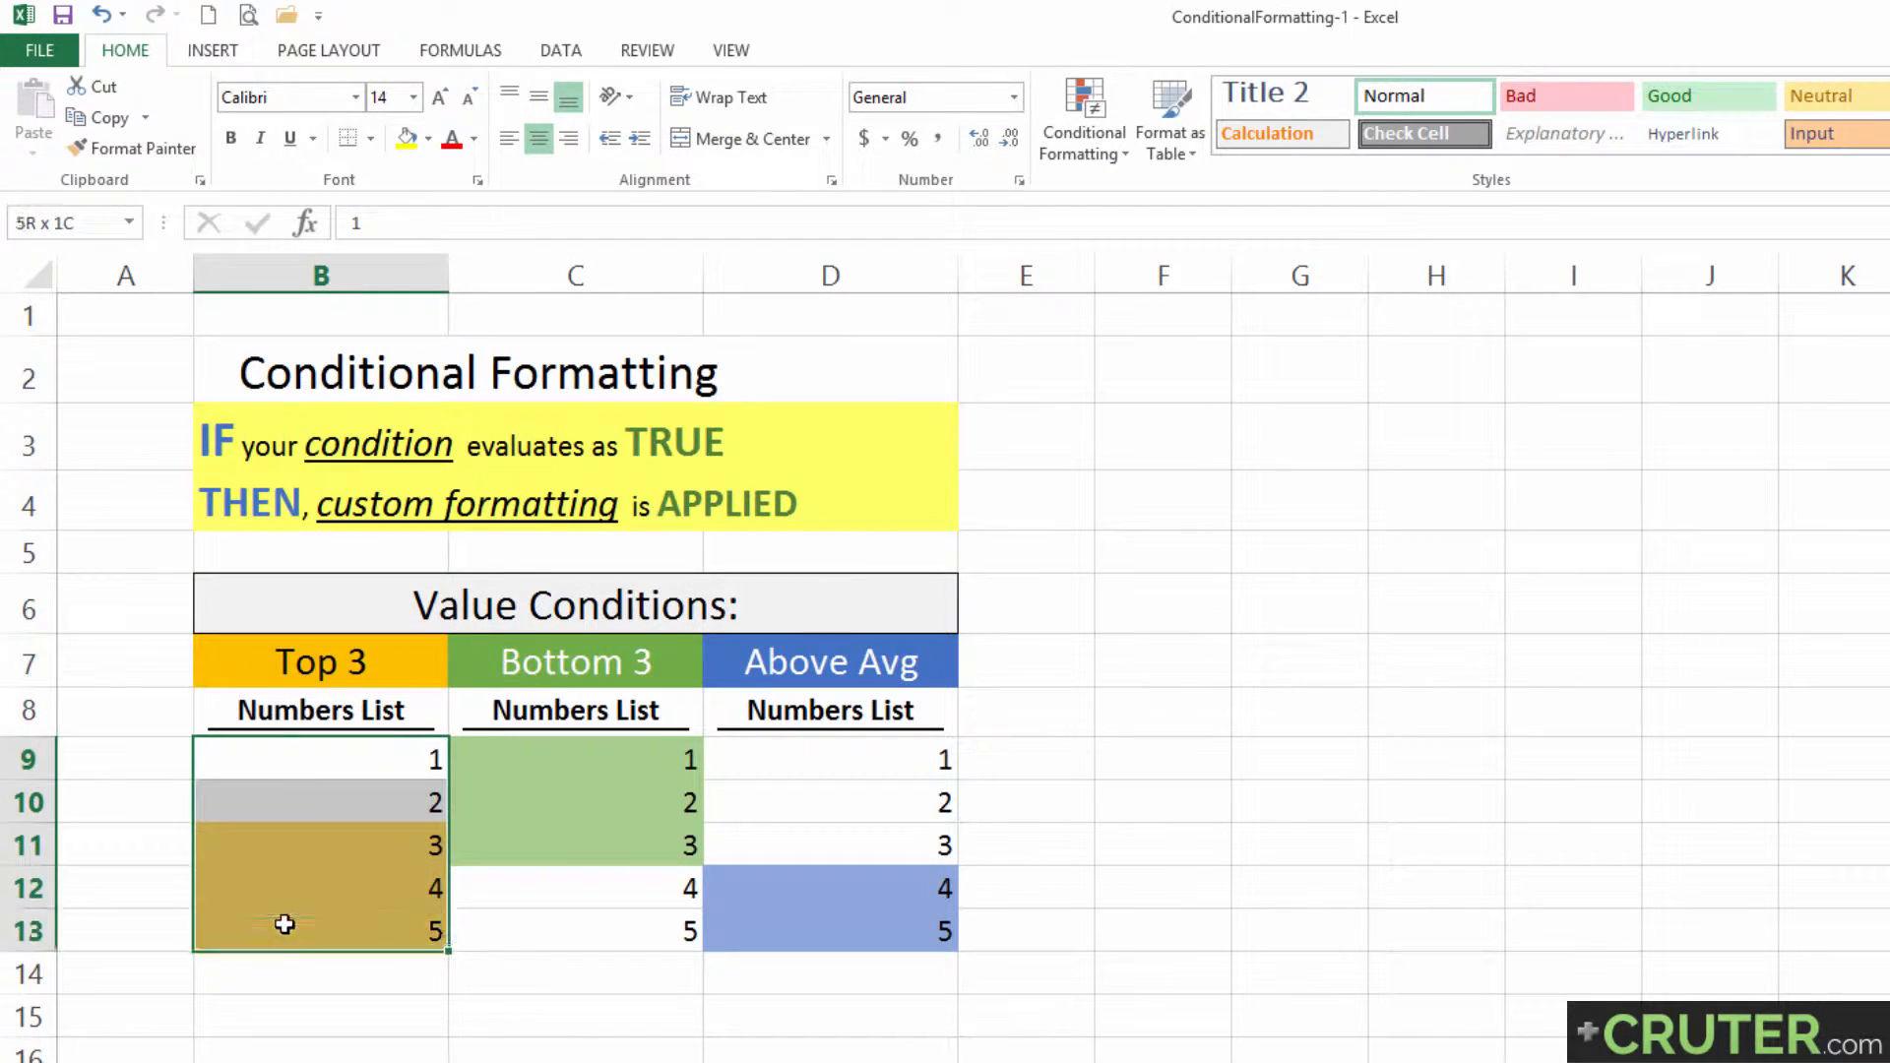
{"action": "left_click_drag", "start_coordinate": [574, 756], "coordinate": [576, 930]}
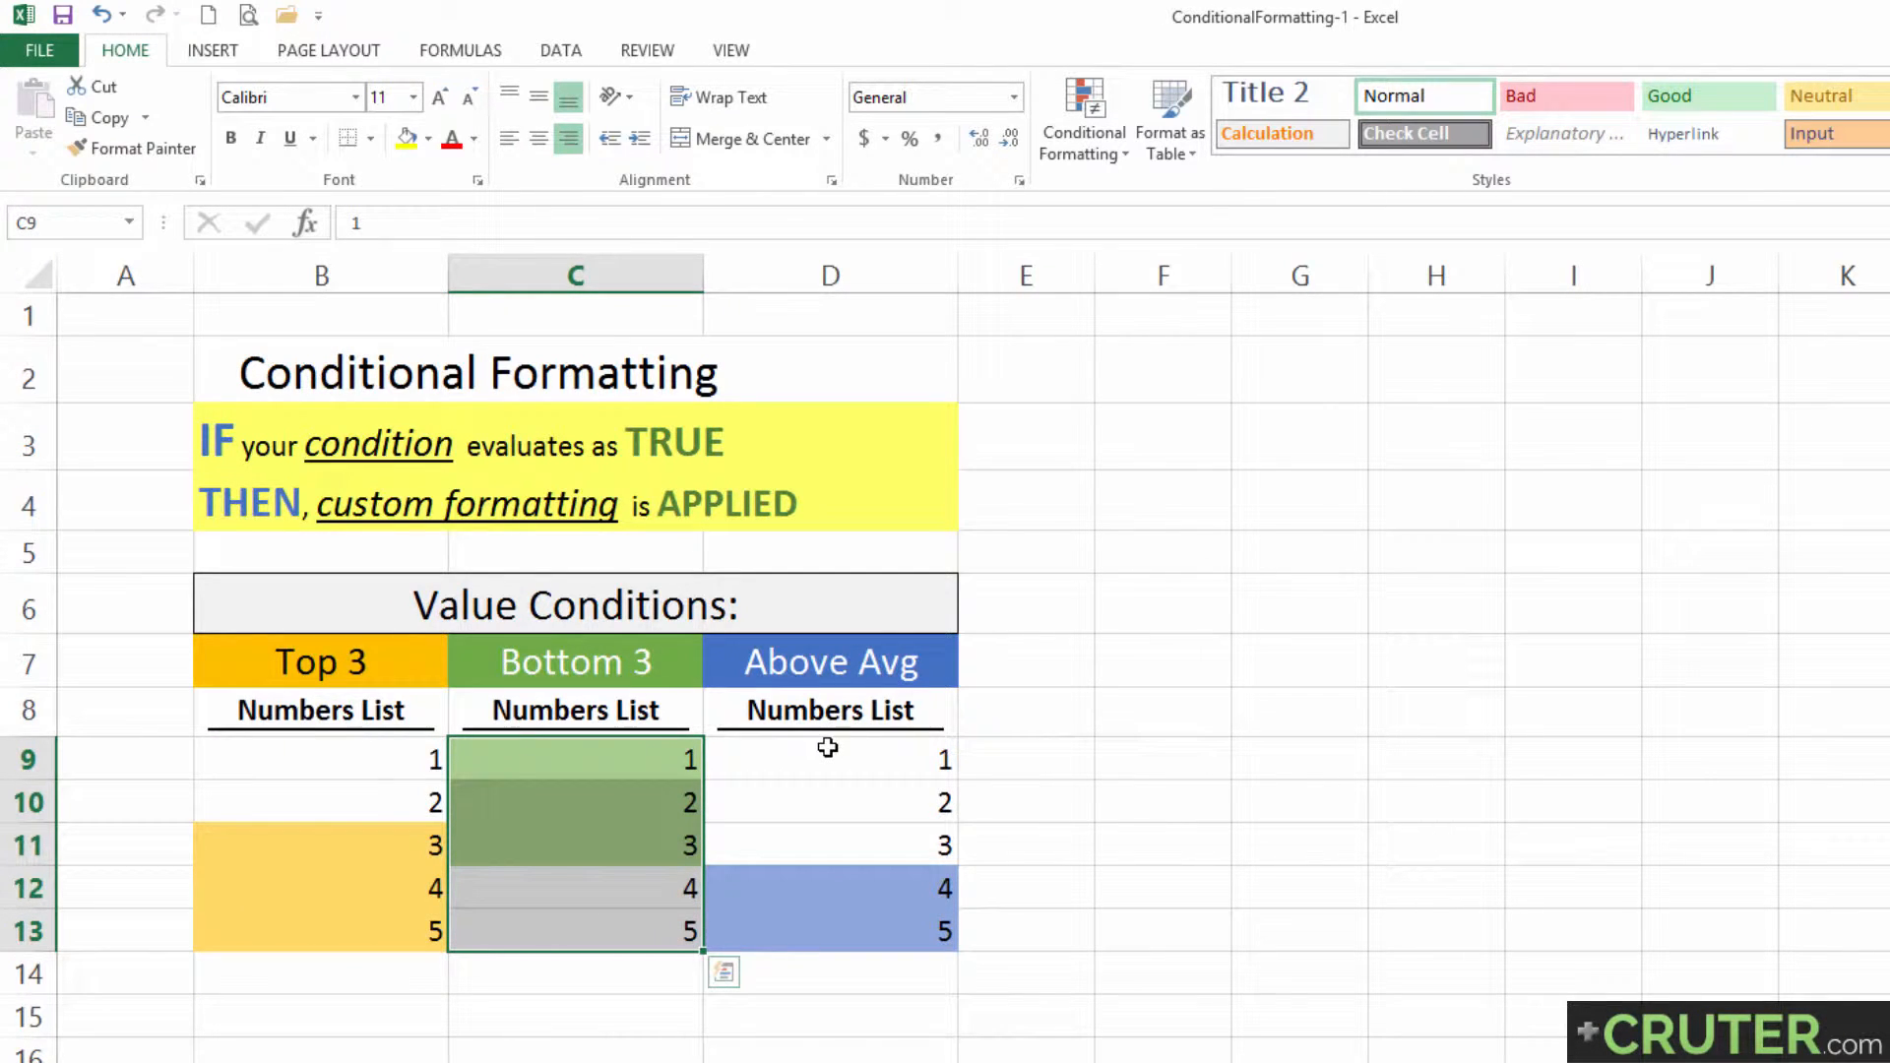
{"action": "left_click", "coordinate": [847, 662]}
{"action": "left_click", "coordinate": [842, 761]}
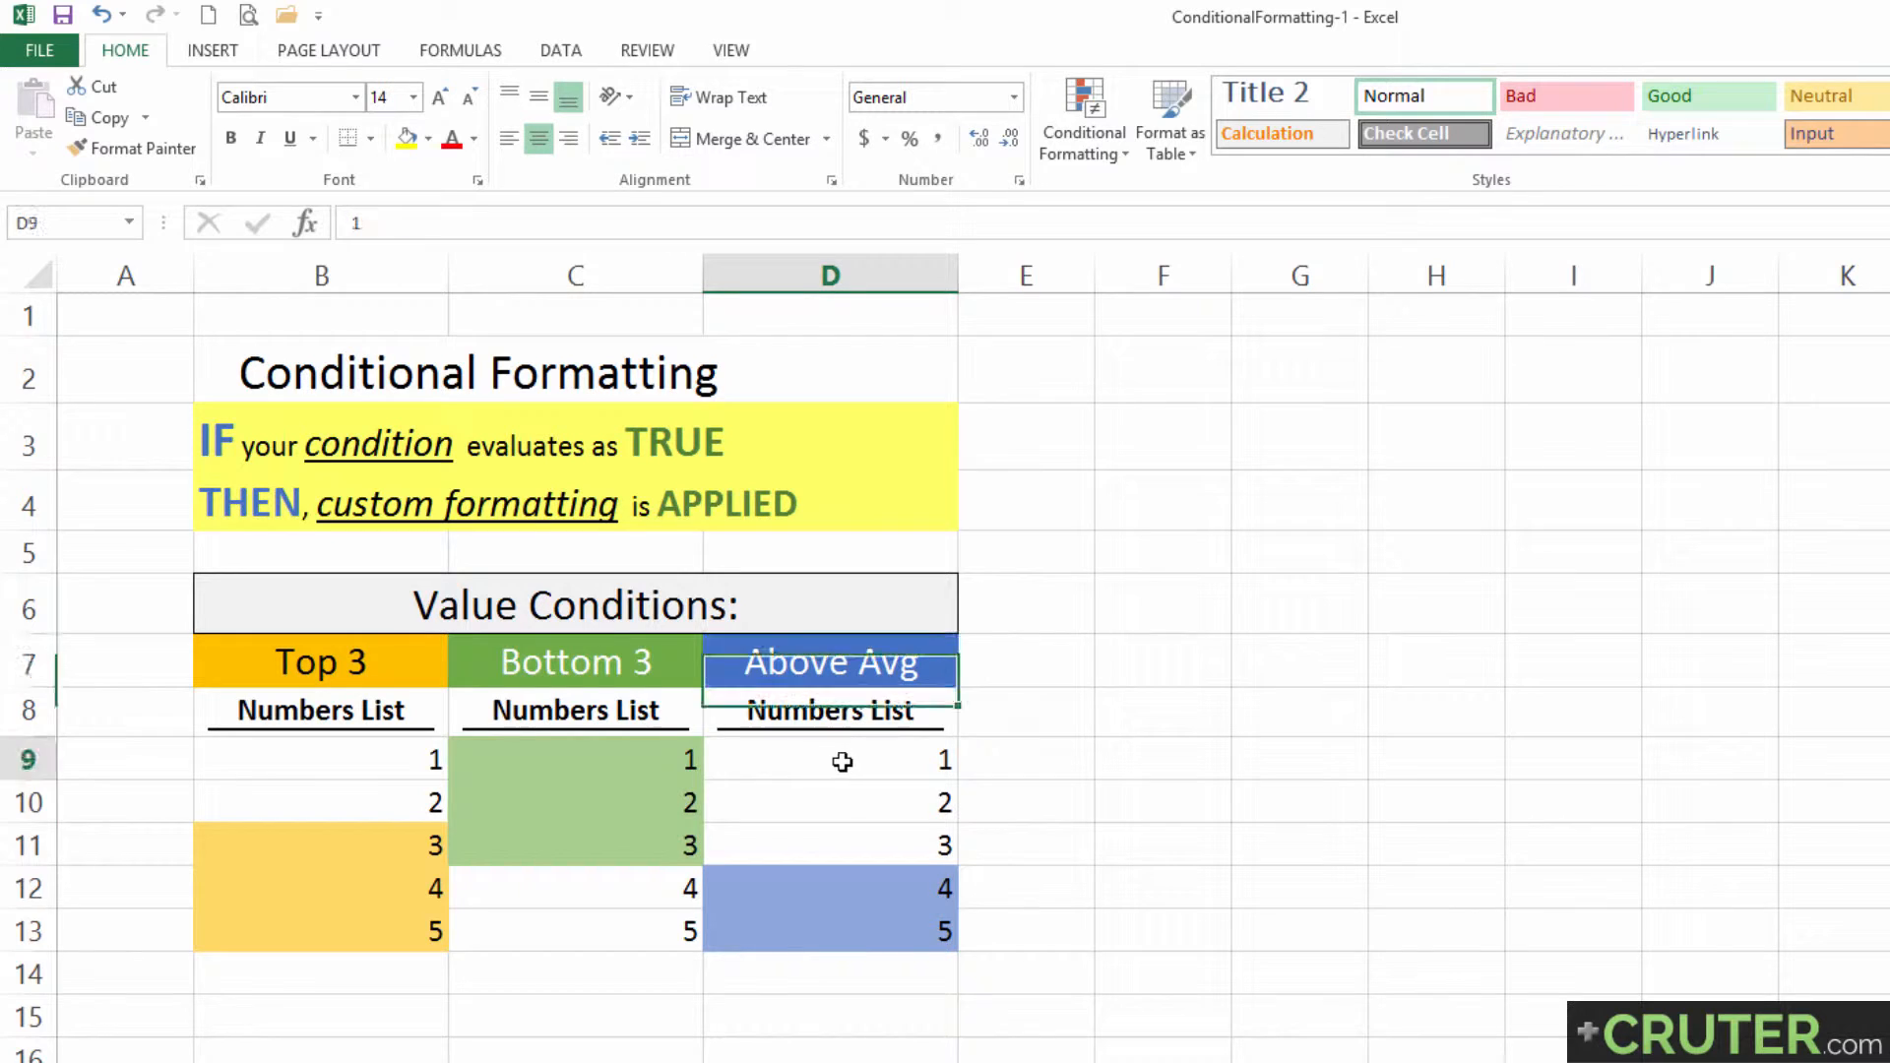
{"action": "left_click_drag", "start_coordinate": [841, 761], "coordinate": [840, 932]}
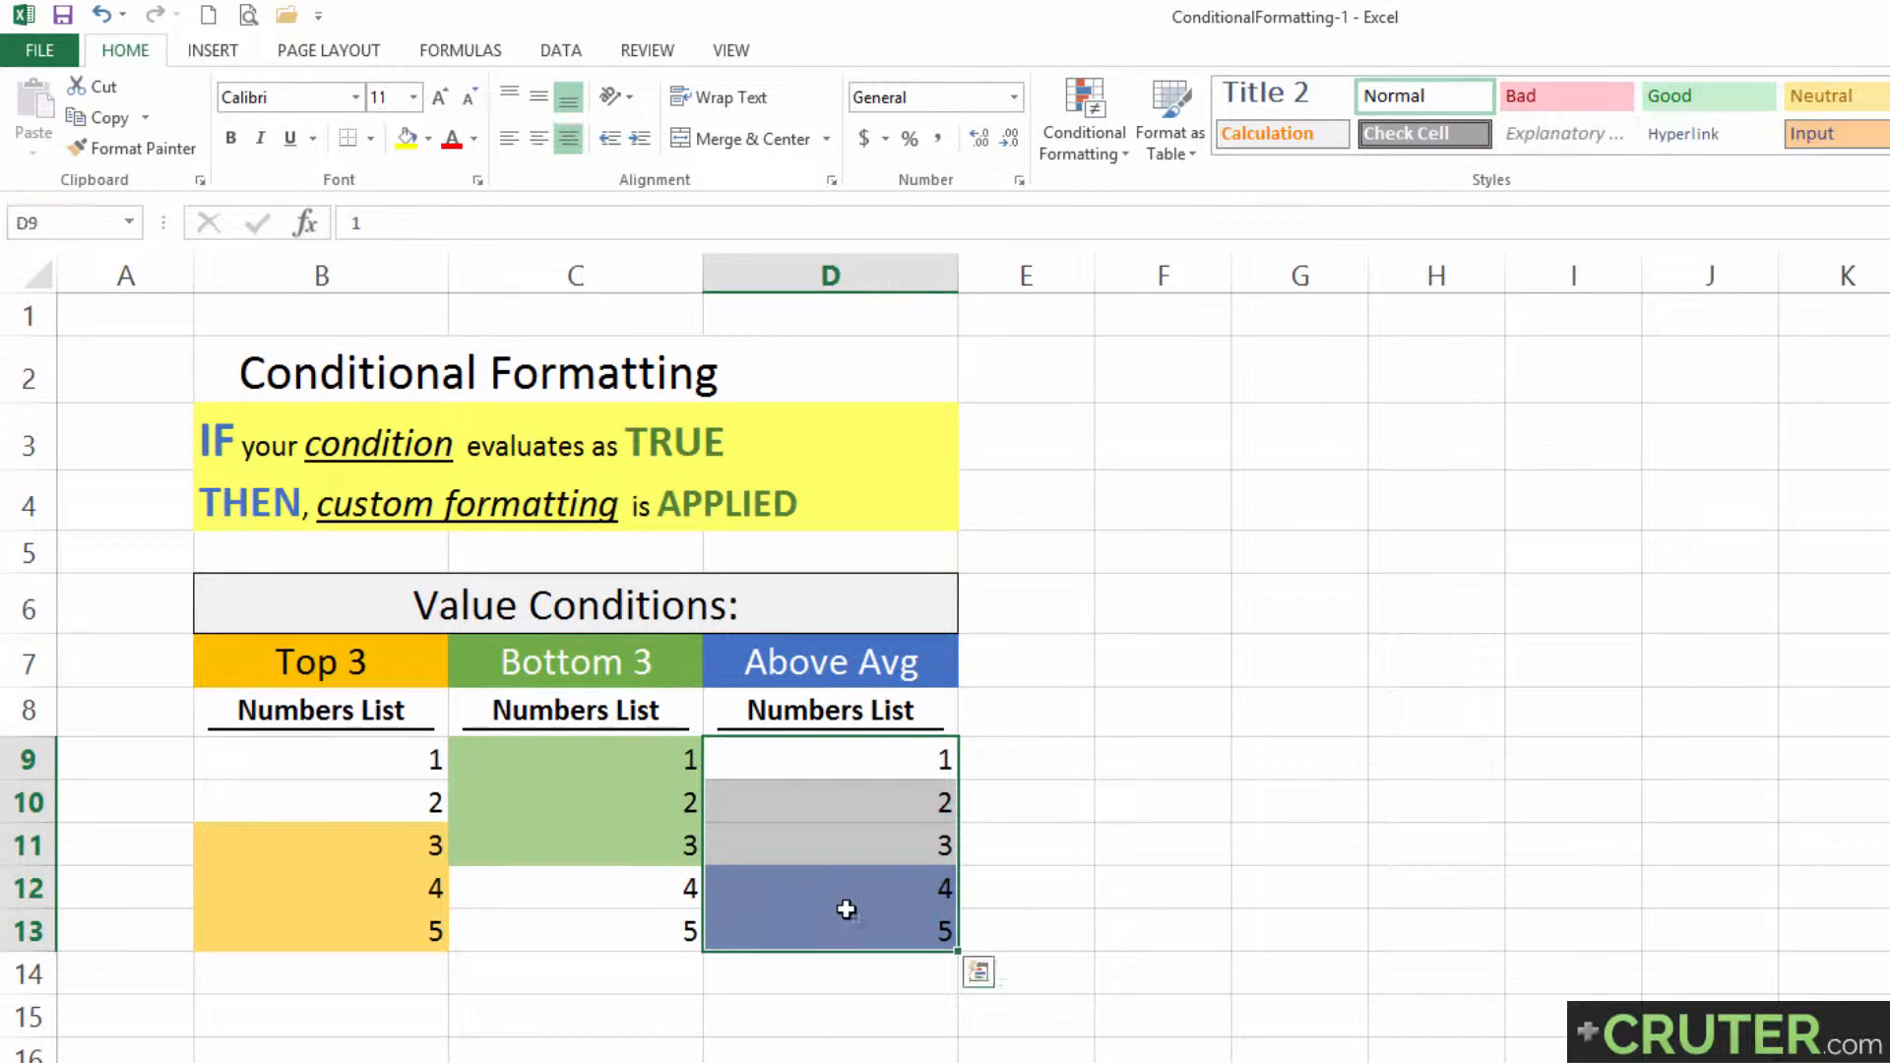
Open the Conditional Formatting Rules Manager for B9:D13, uncover the lists behind it, and show the rules for This Worksheet.
{"action": "left_click", "coordinate": [232, 758]}
{"action": "left_click_drag", "start_coordinate": [394, 768], "coordinate": [792, 910]}
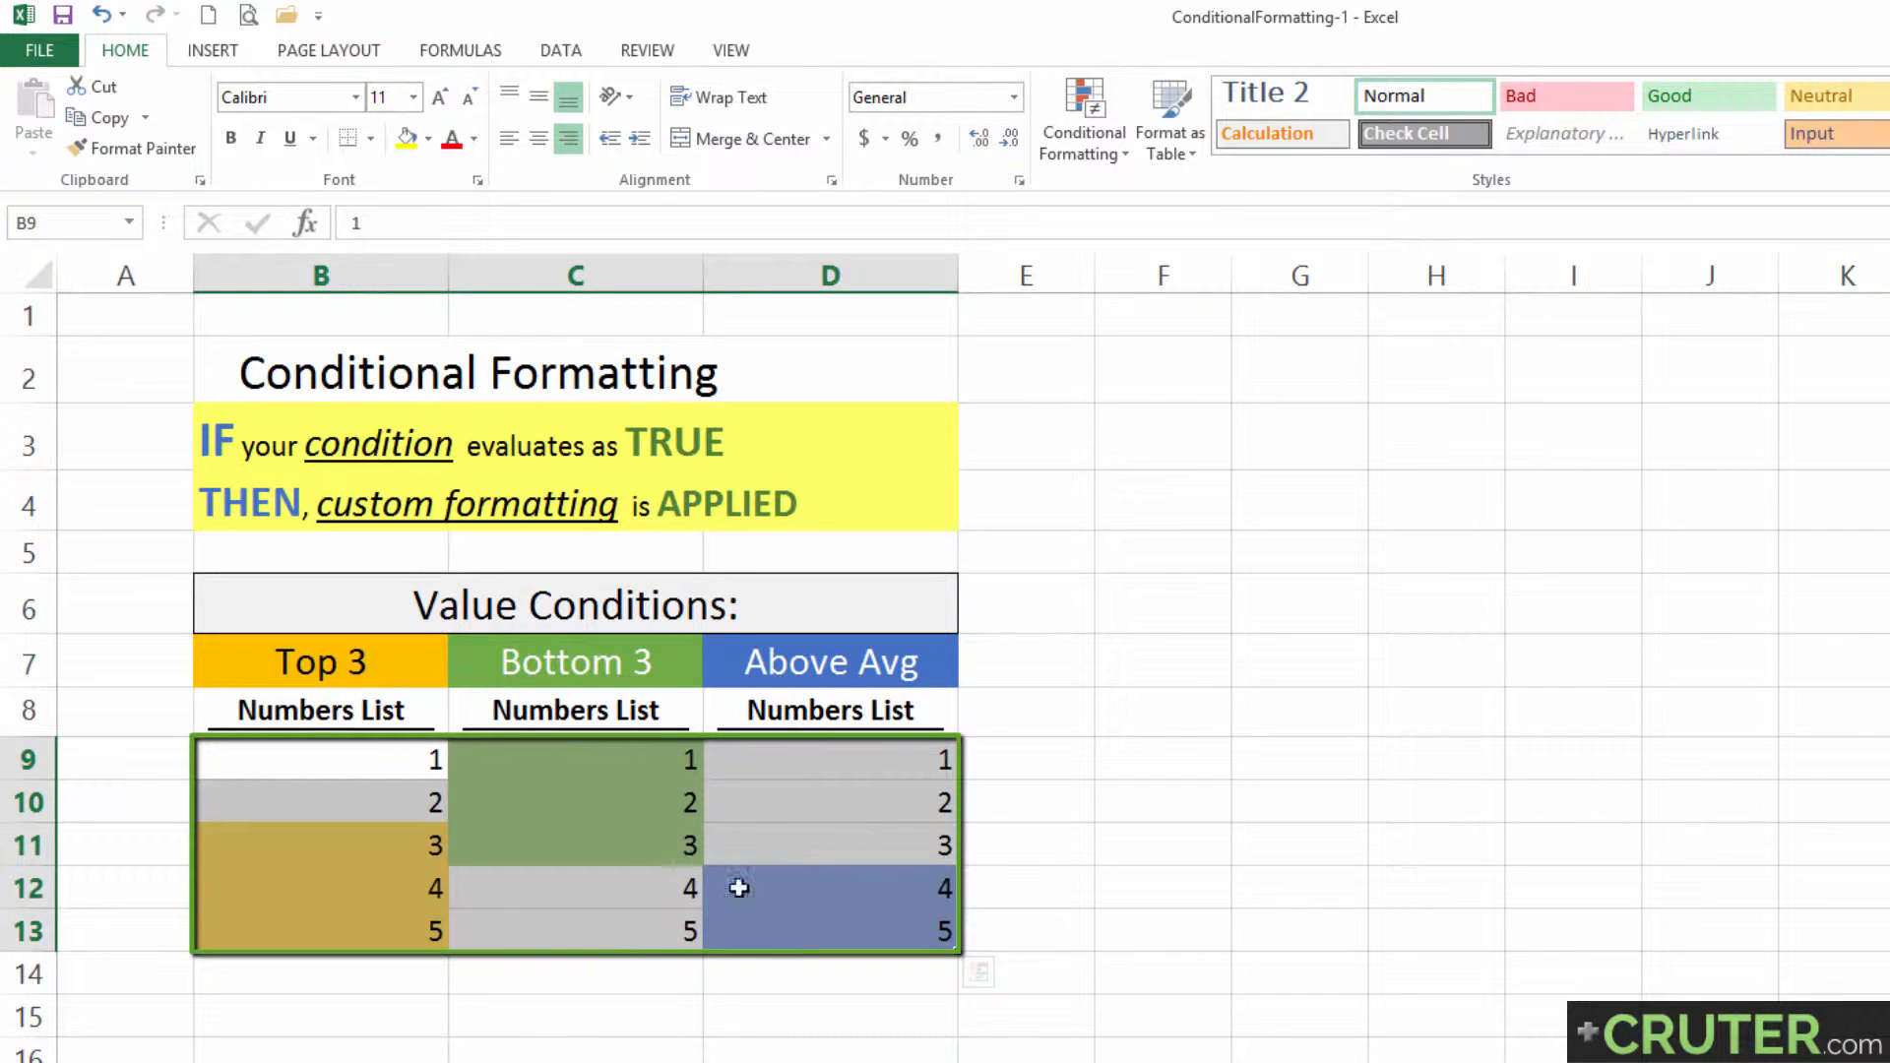
{"action": "left_click", "coordinate": [1091, 143]}
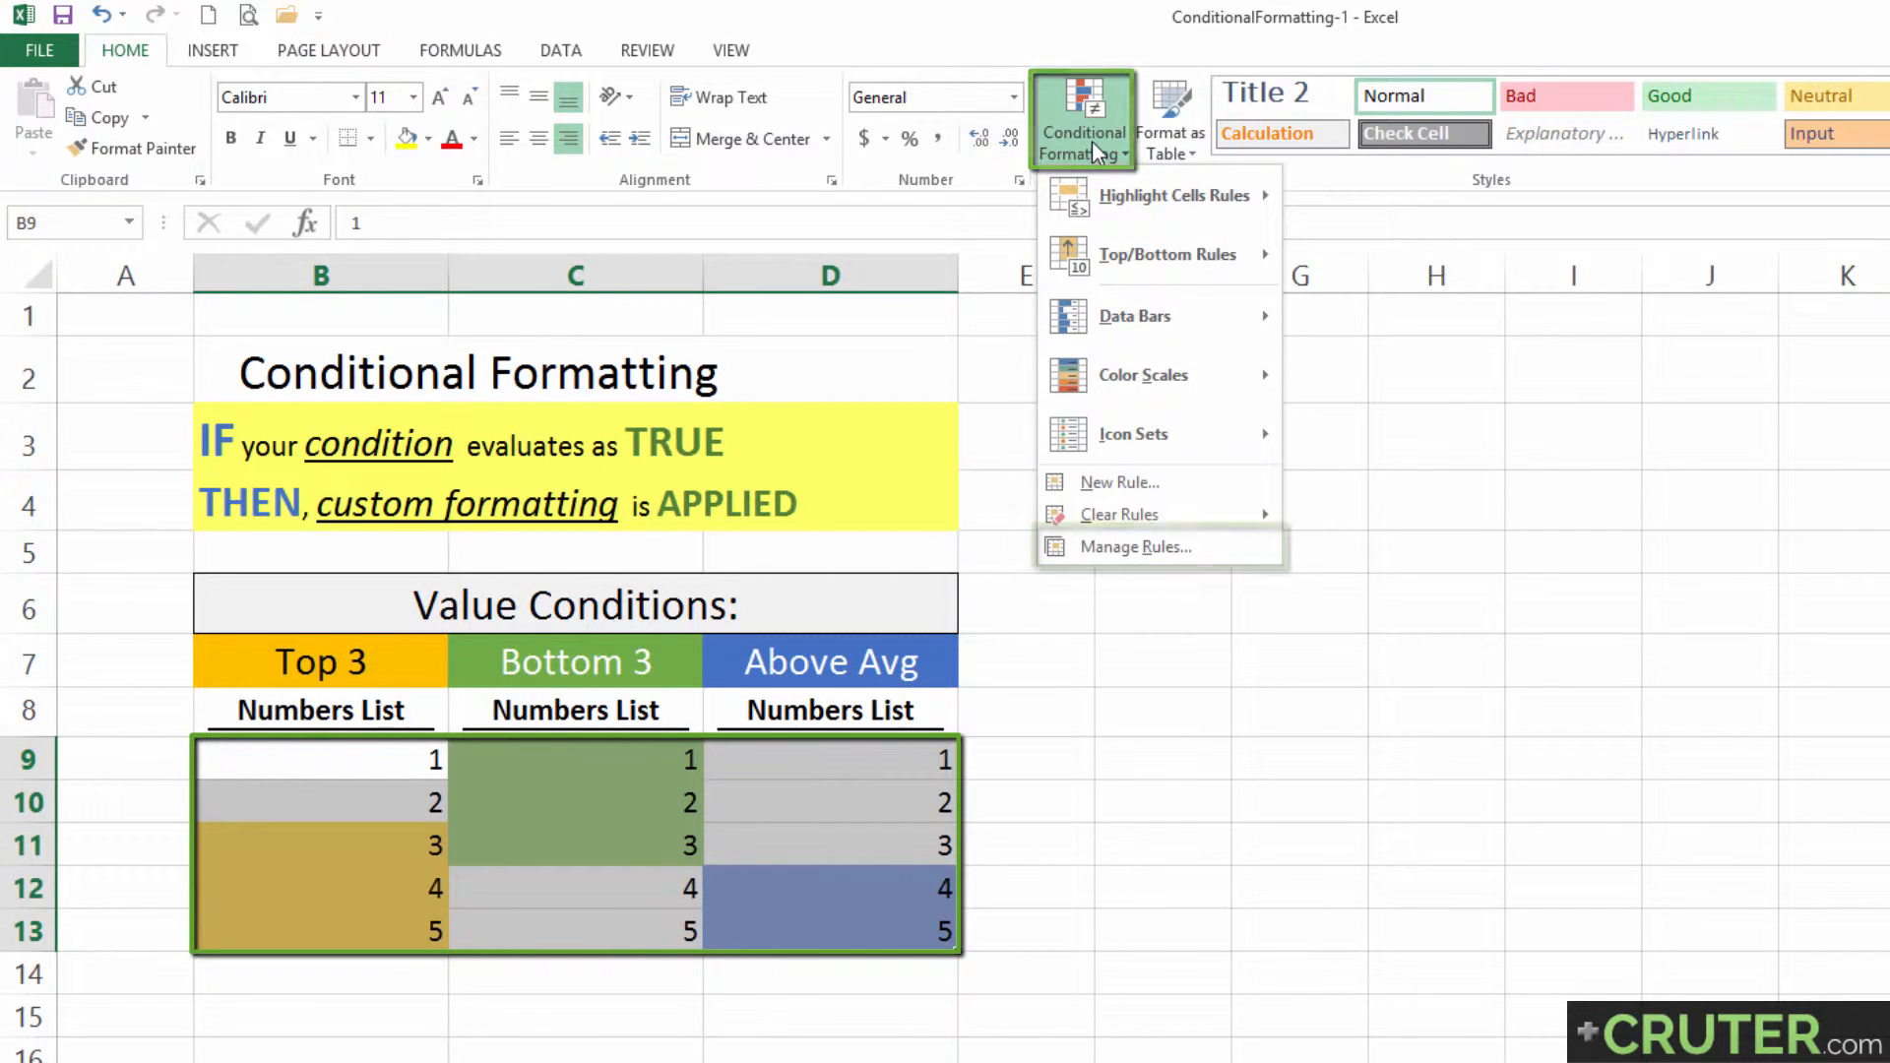
{"action": "left_click", "coordinate": [1155, 549]}
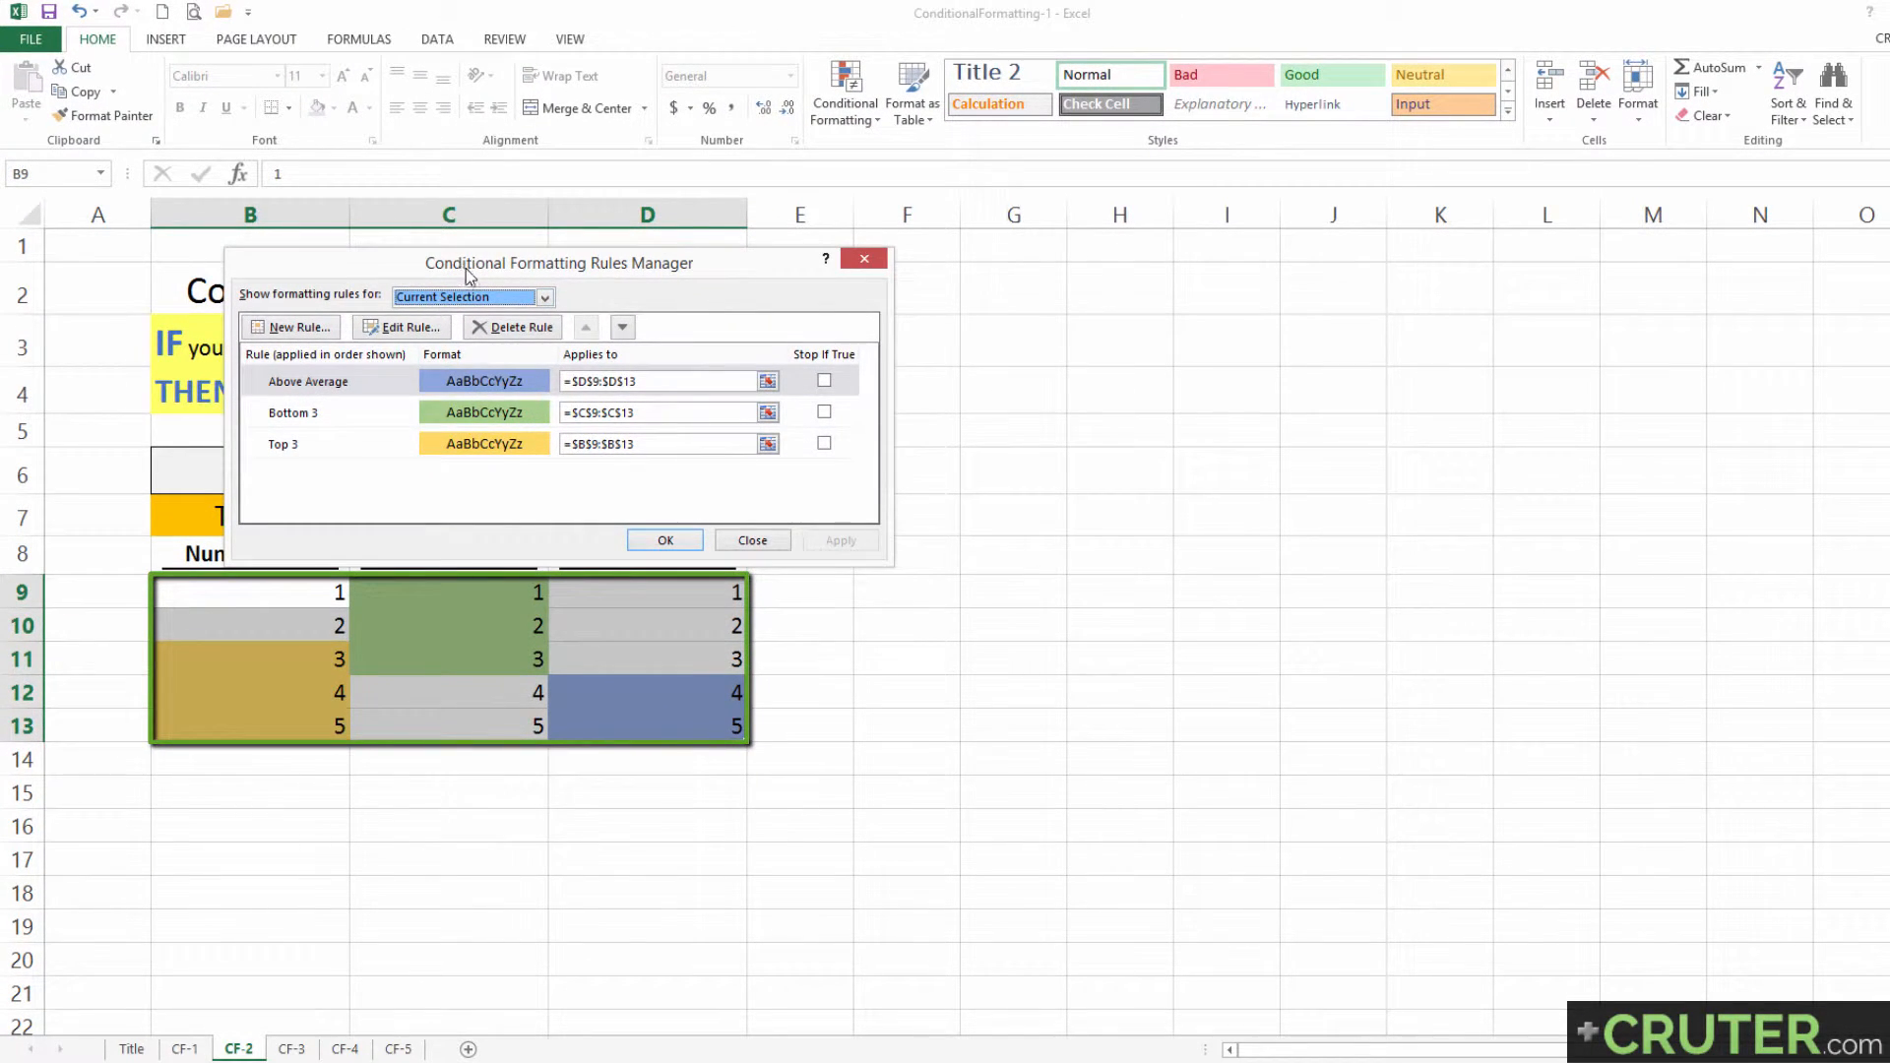
{"action": "left_click_drag", "start_coordinate": [465, 269], "coordinate": [734, 641]}
{"action": "left_click_drag", "start_coordinate": [603, 674], "coordinate": [330, 763]}
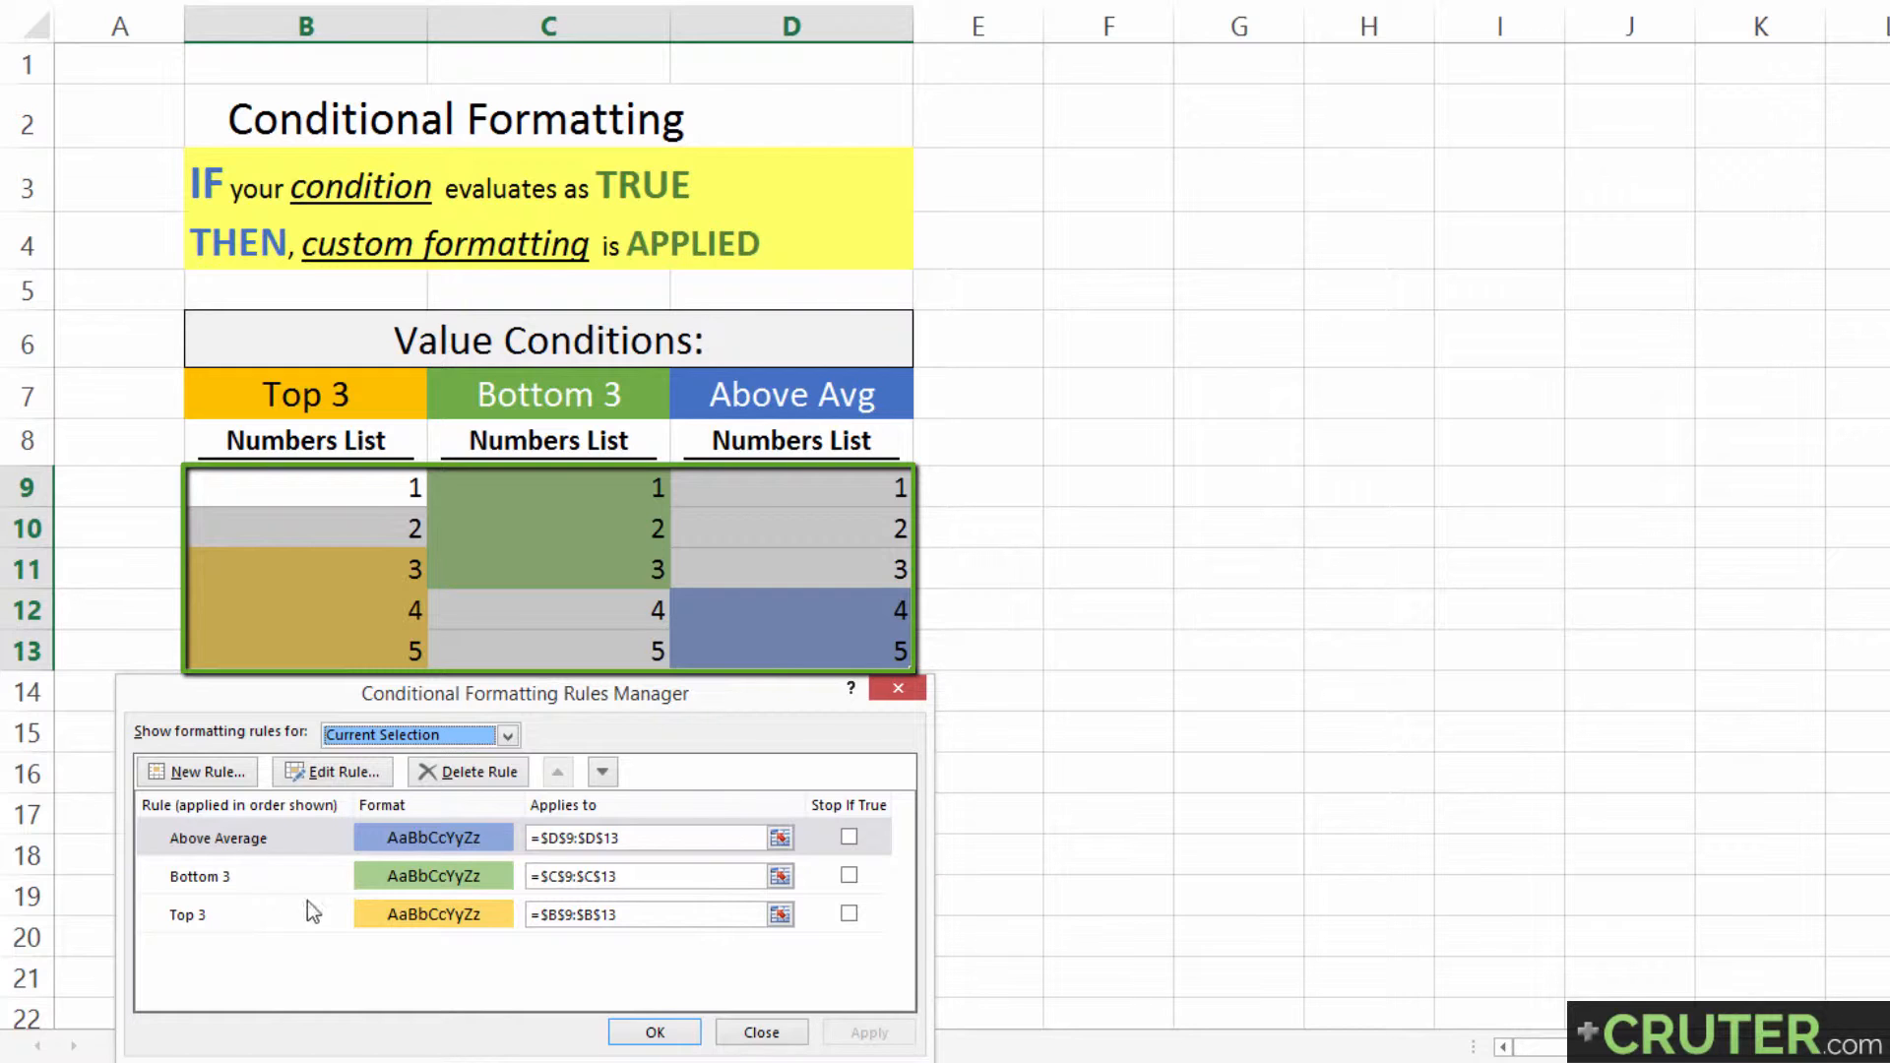
{"action": "left_click", "coordinate": [508, 737]}
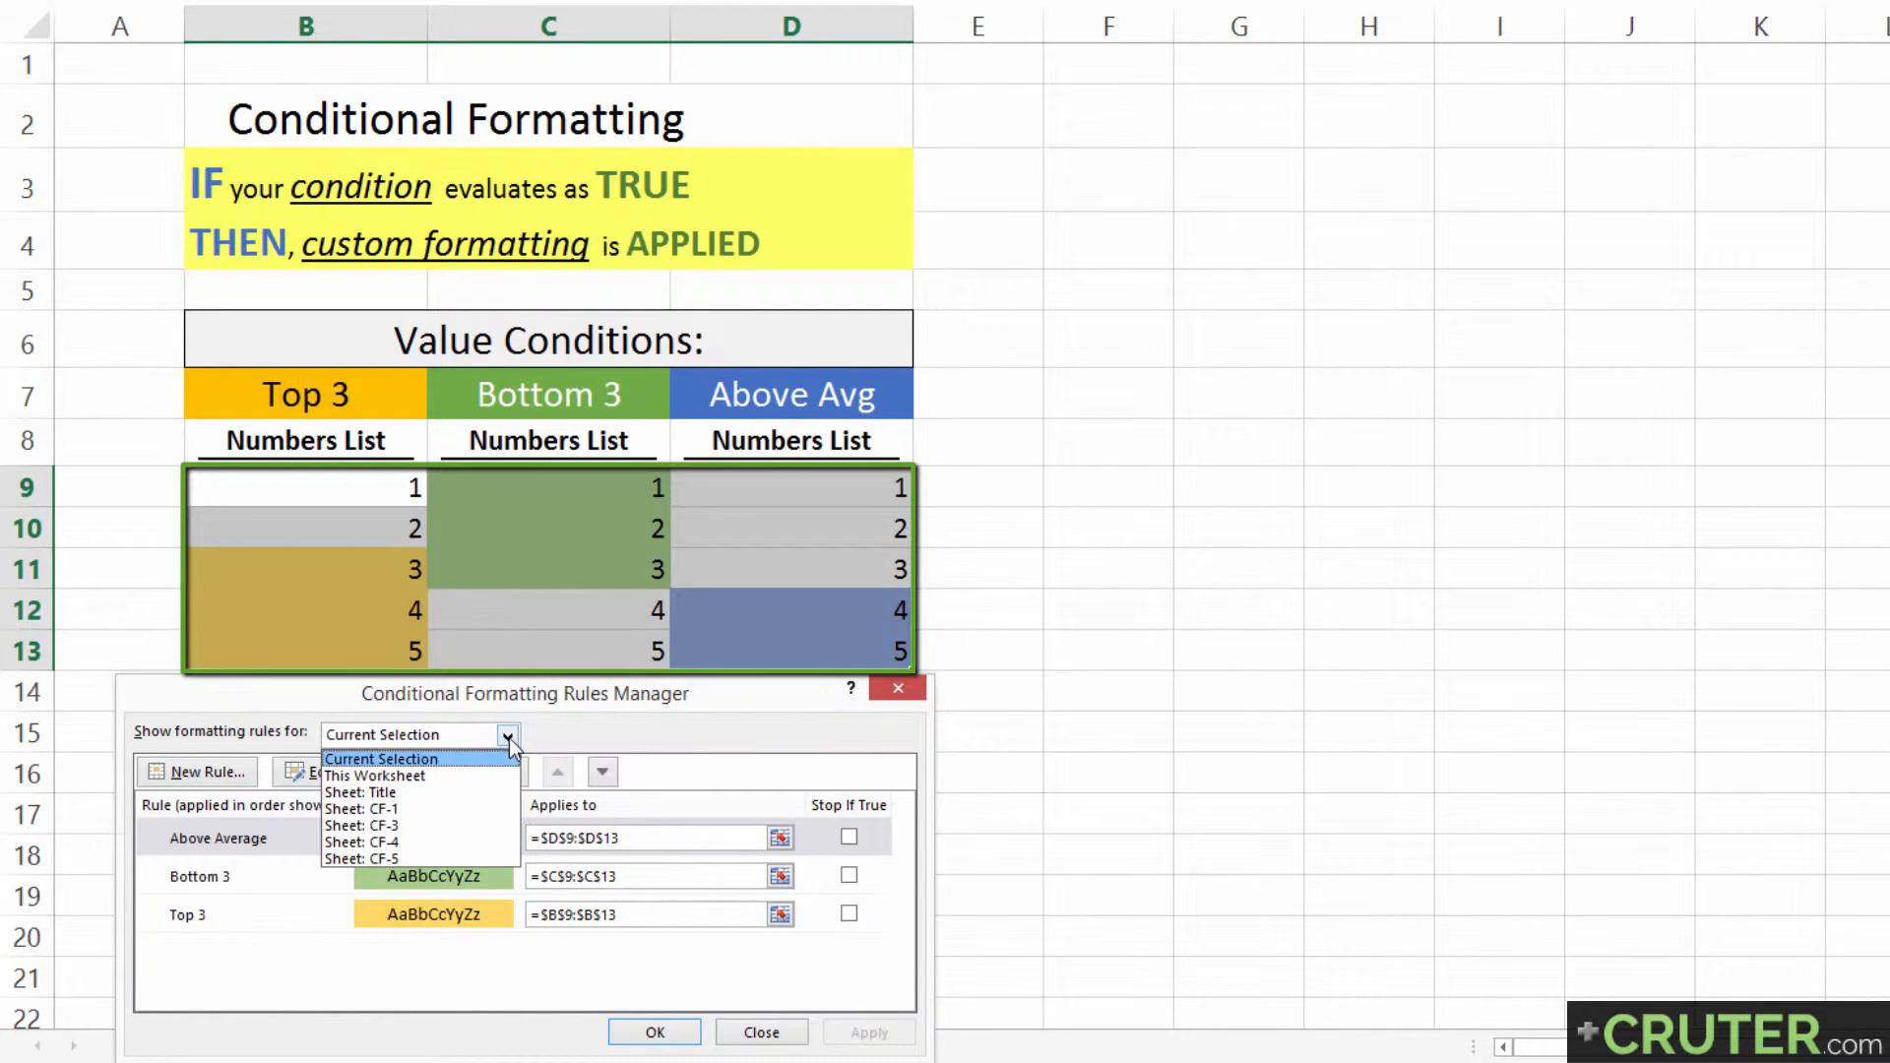
{"action": "left_click", "coordinate": [399, 778]}
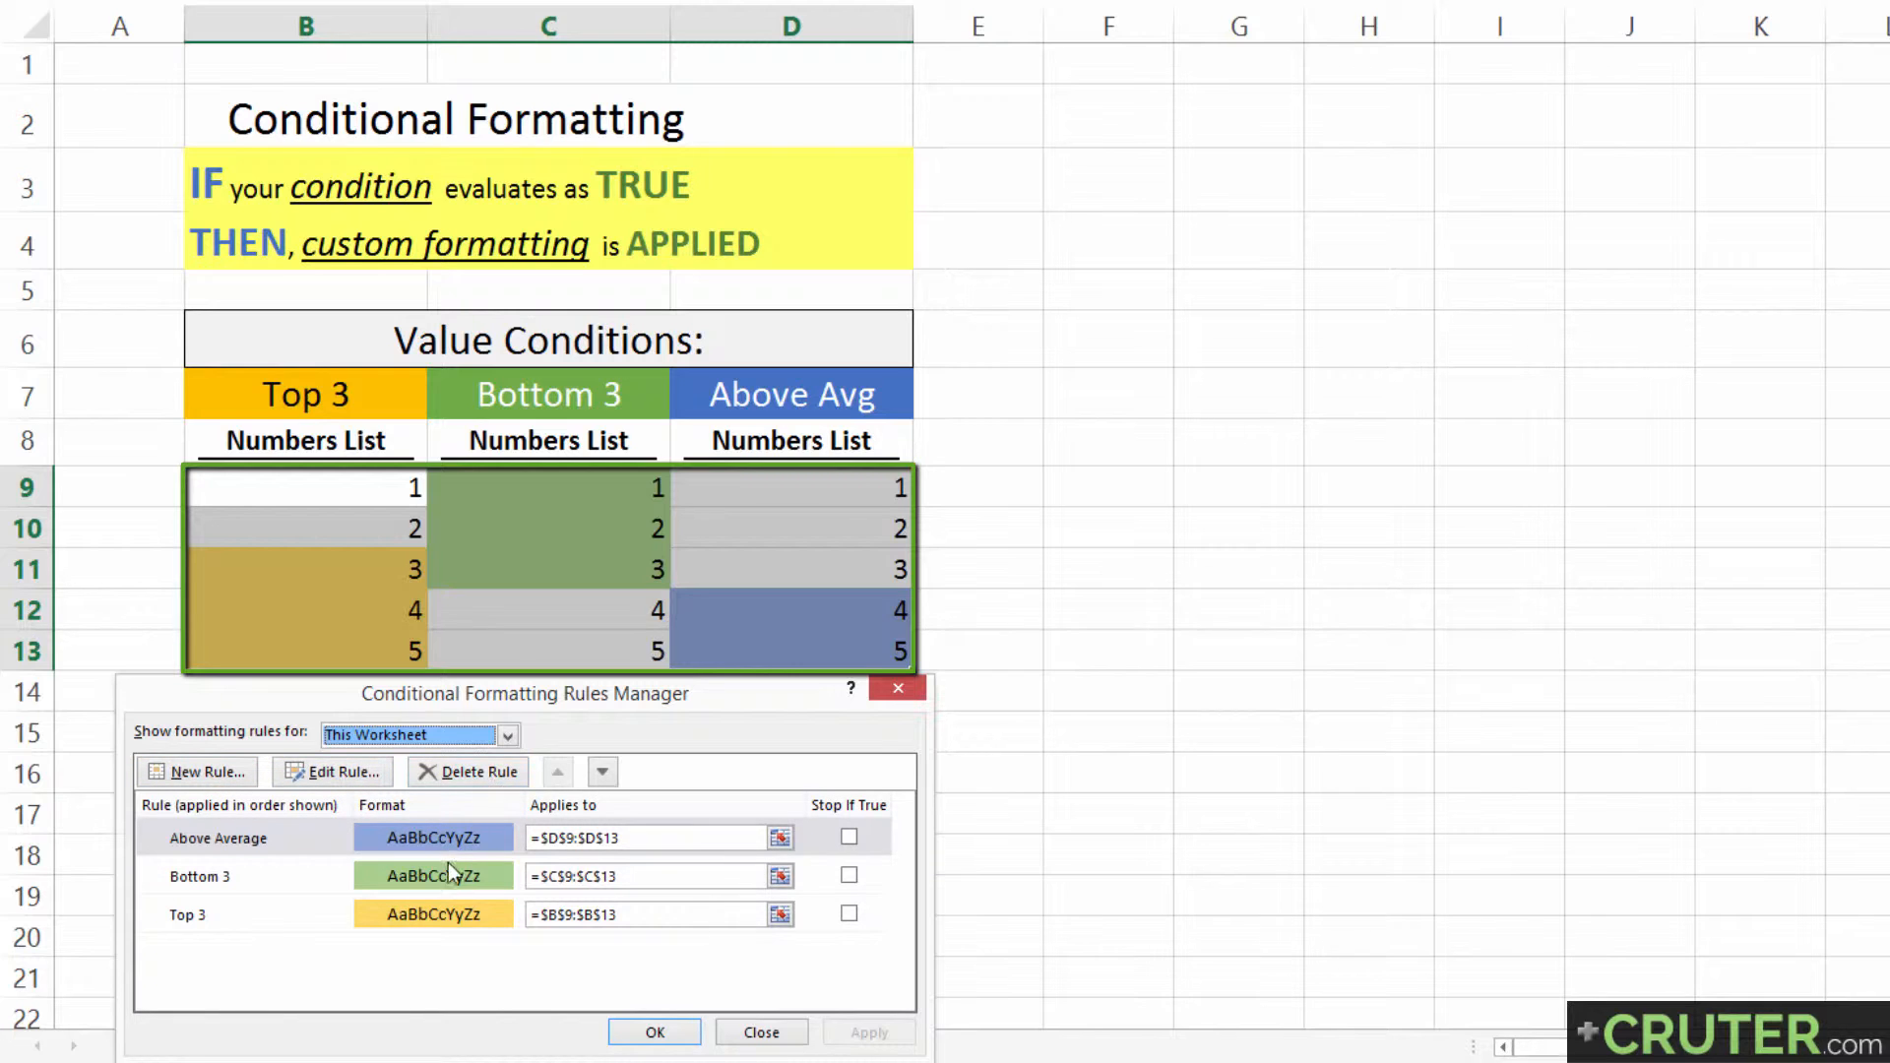
Delete the Above Average, Bottom 3 and Top 3 rules, apply the change, and check the cleared range B9:D13.
{"action": "left_click", "coordinate": [453, 837]}
{"action": "left_click", "coordinate": [473, 773]}
{"action": "left_click", "coordinate": [474, 774]}
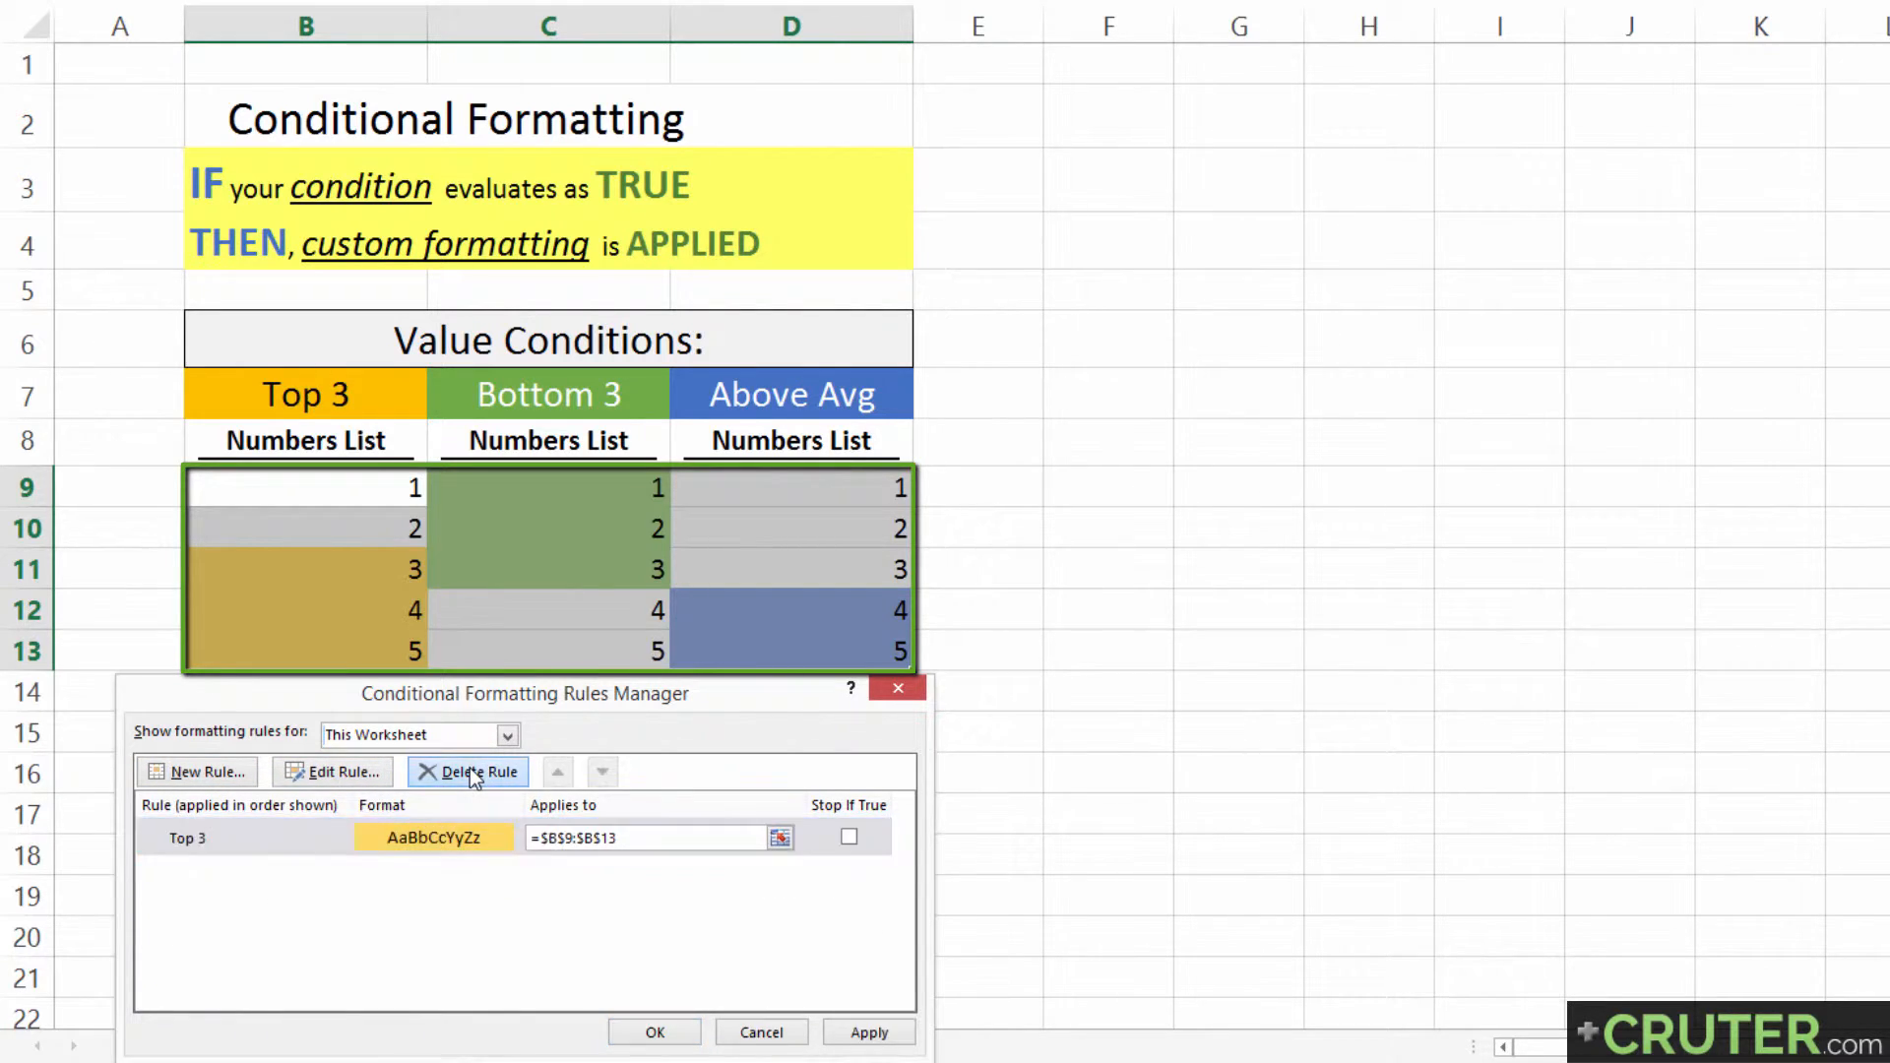
{"action": "left_click", "coordinate": [473, 774]}
{"action": "left_click", "coordinate": [871, 1032]}
{"action": "left_click", "coordinate": [654, 1032]}
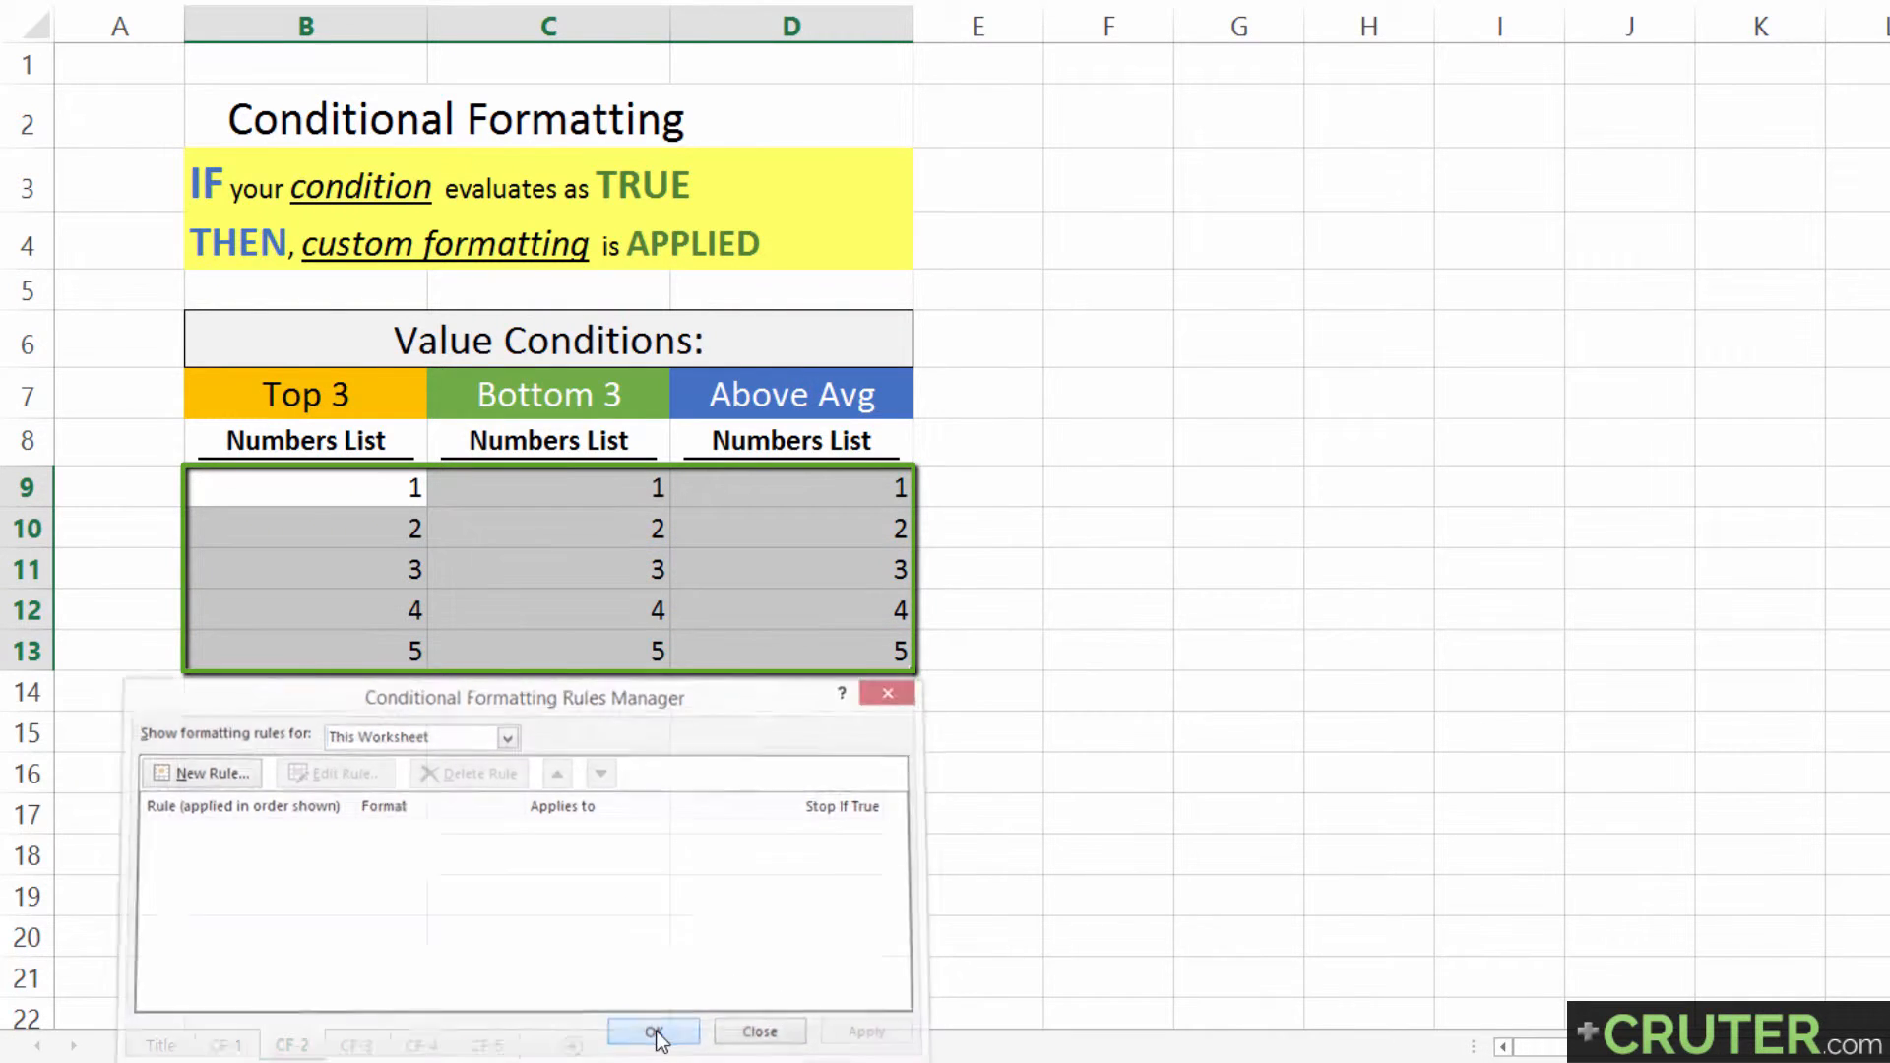
{"action": "left_click", "coordinate": [324, 486]}
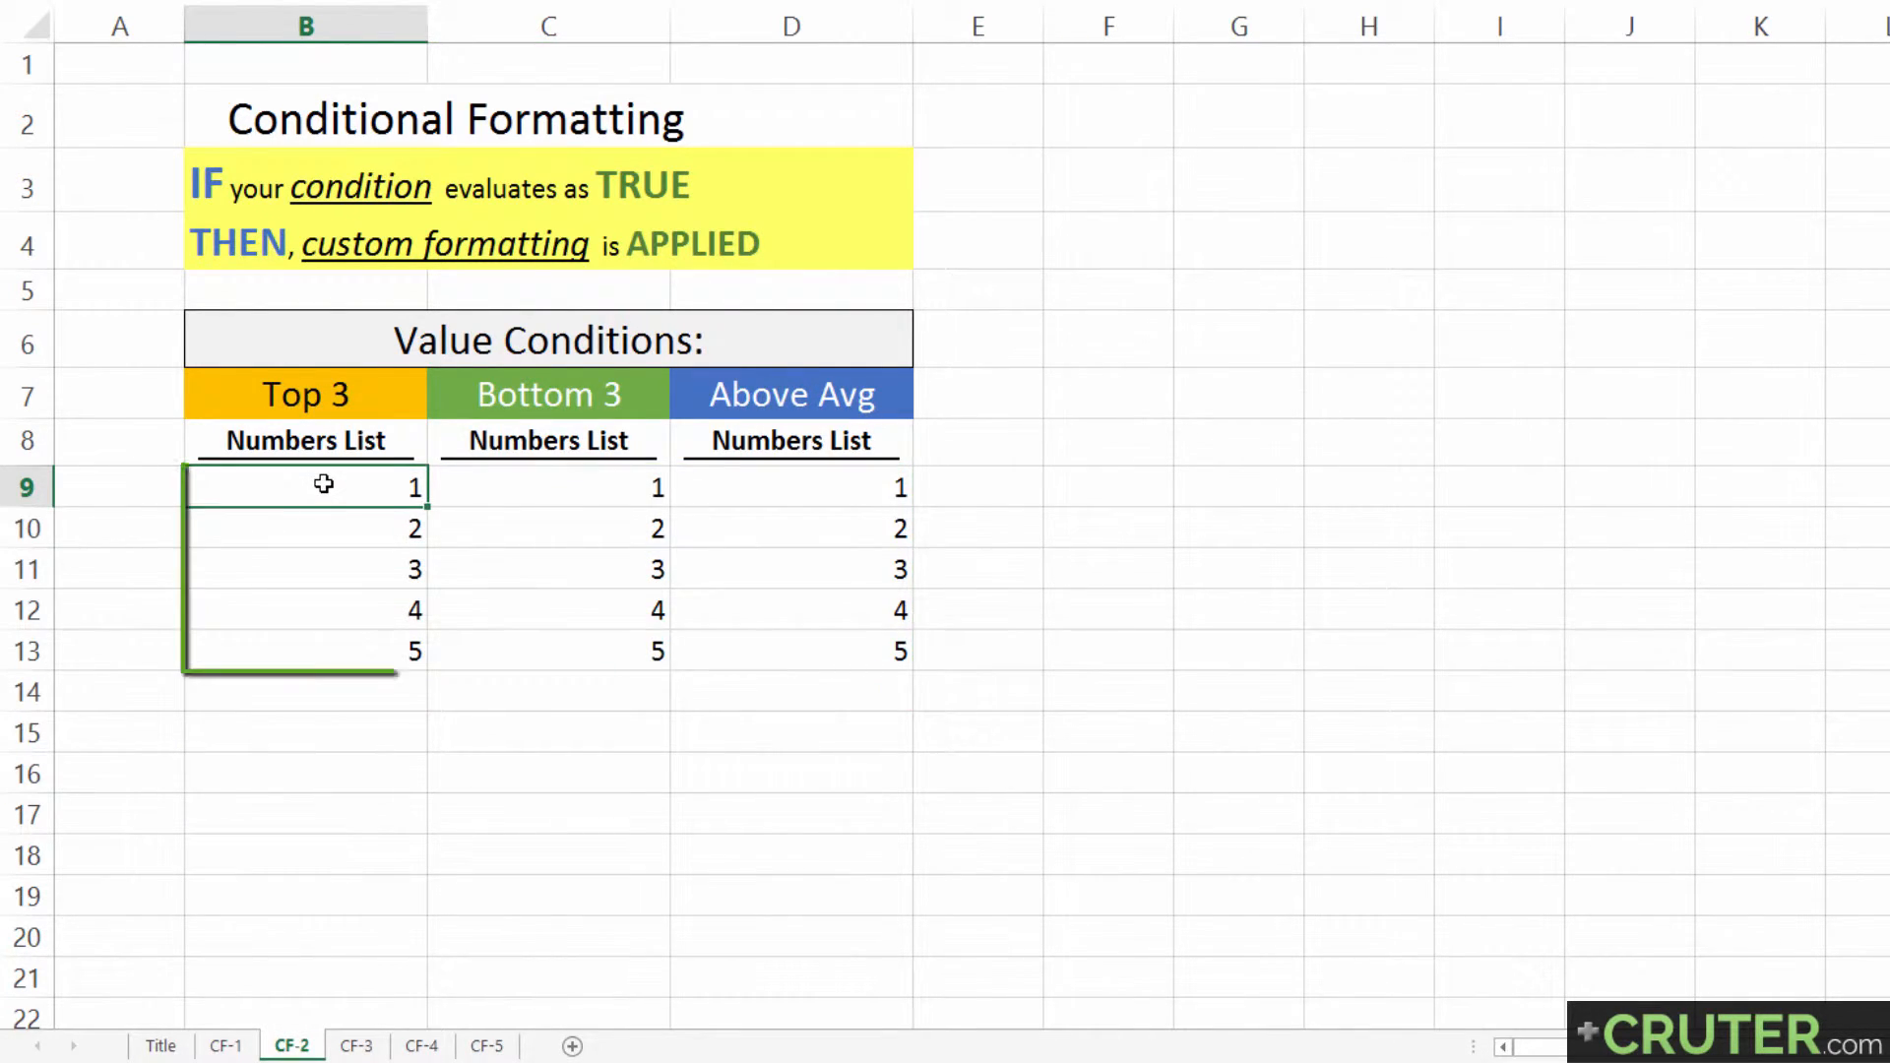
{"action": "left_click_drag", "start_coordinate": [324, 487], "coordinate": [752, 660]}
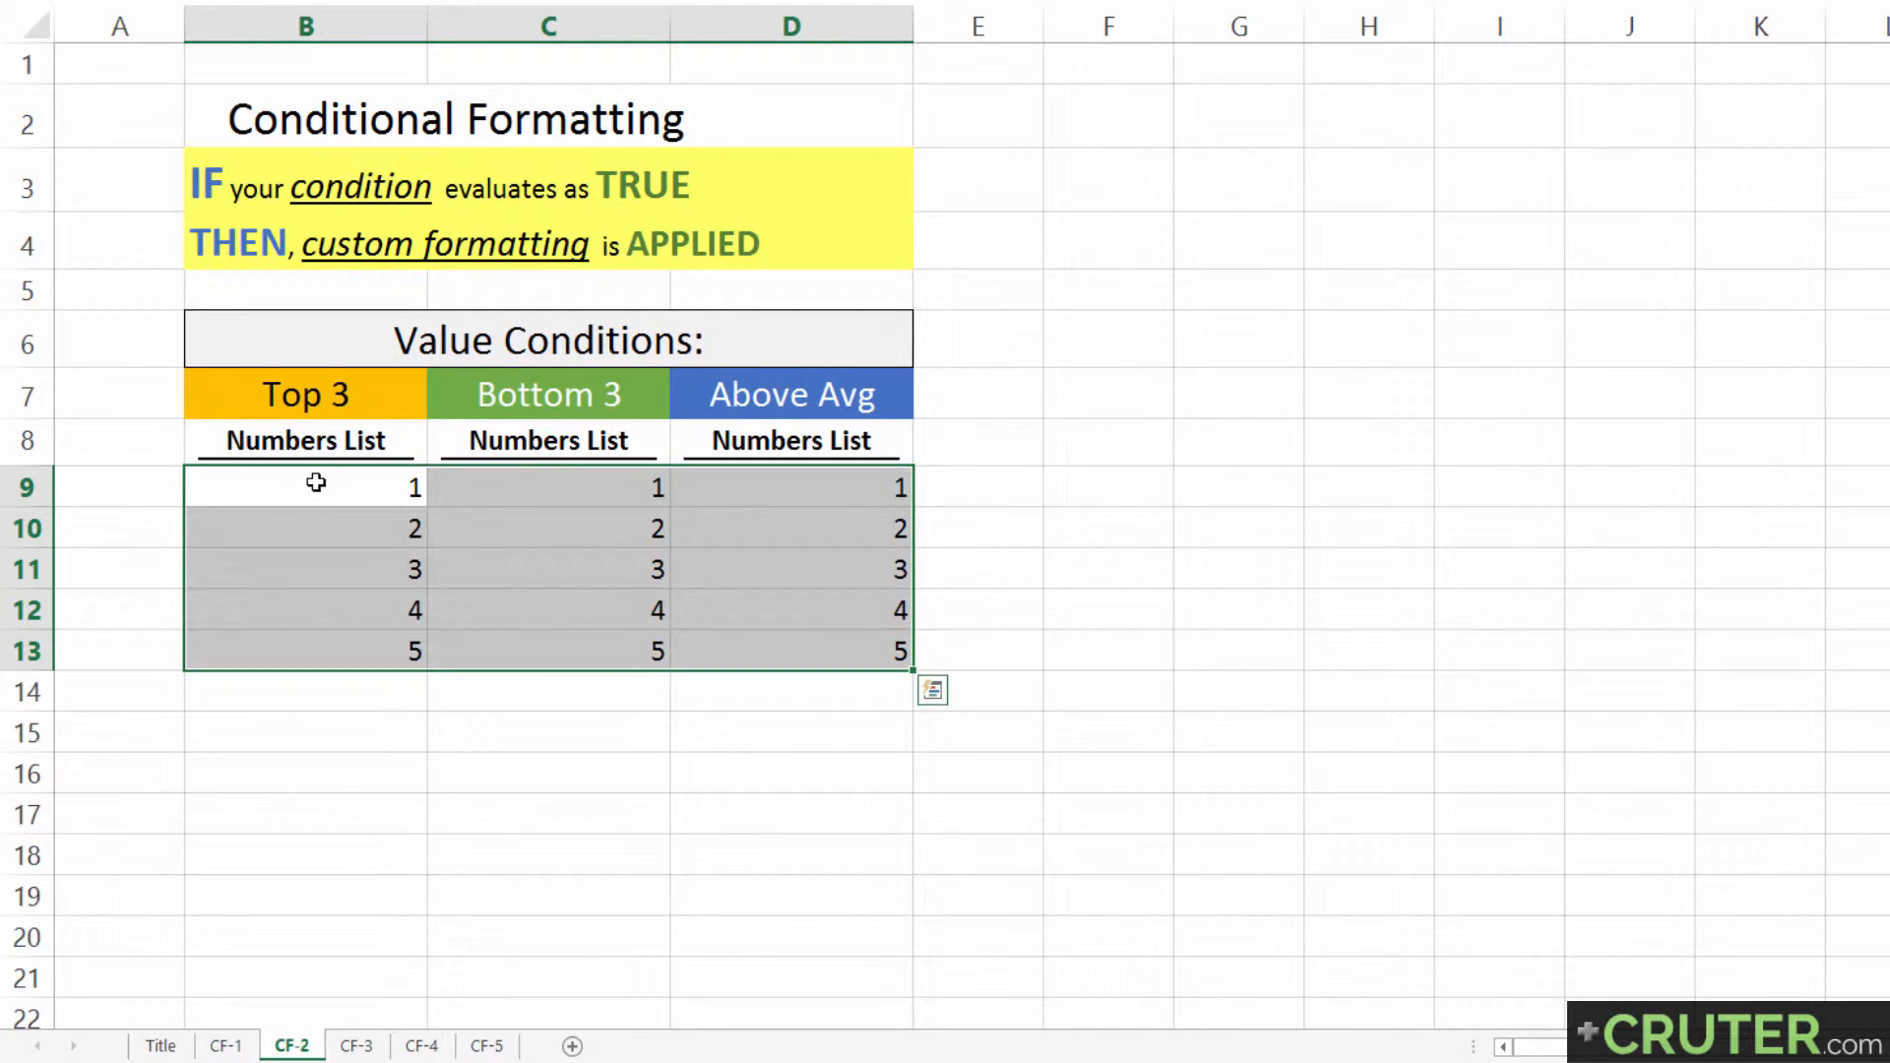
Create a Top 10 Items rule for B9:B13 and set the number of top-ranked items to 3.
{"action": "left_click_drag", "start_coordinate": [316, 482], "coordinate": [316, 642]}
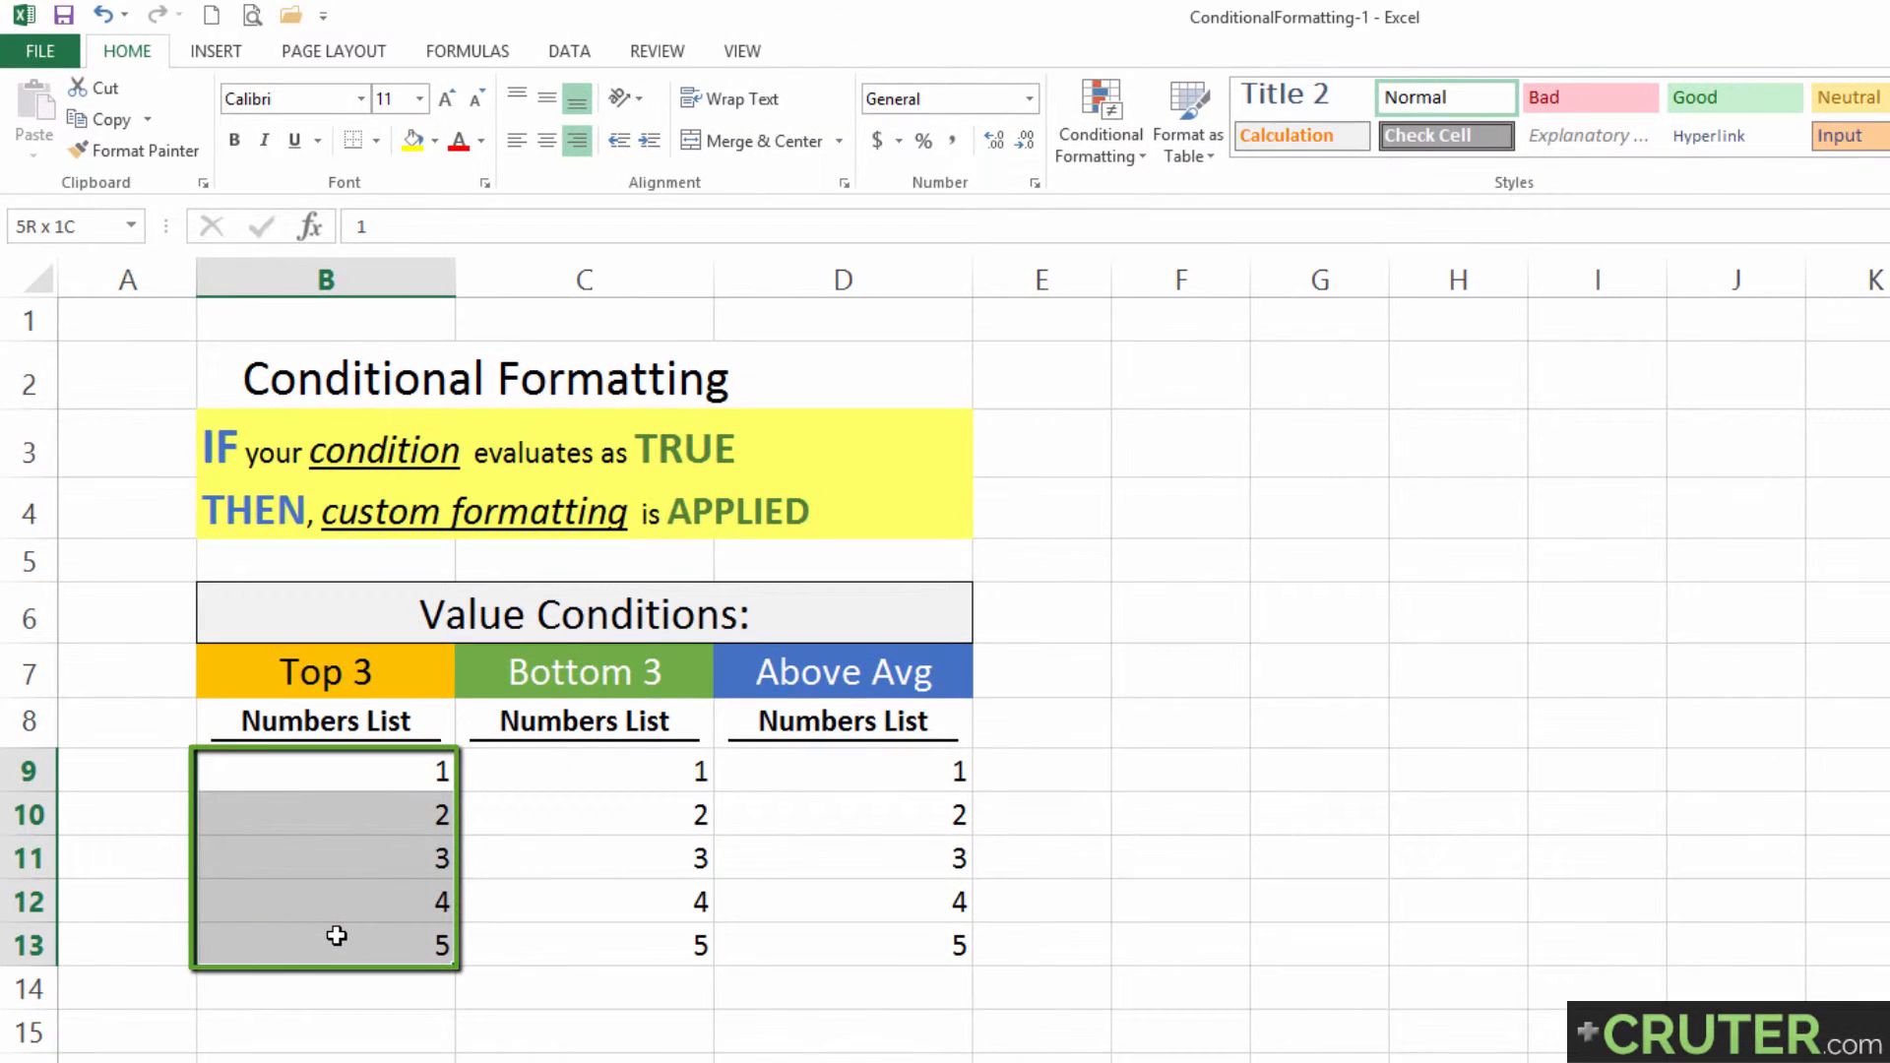
{"action": "left_click", "coordinate": [1071, 126]}
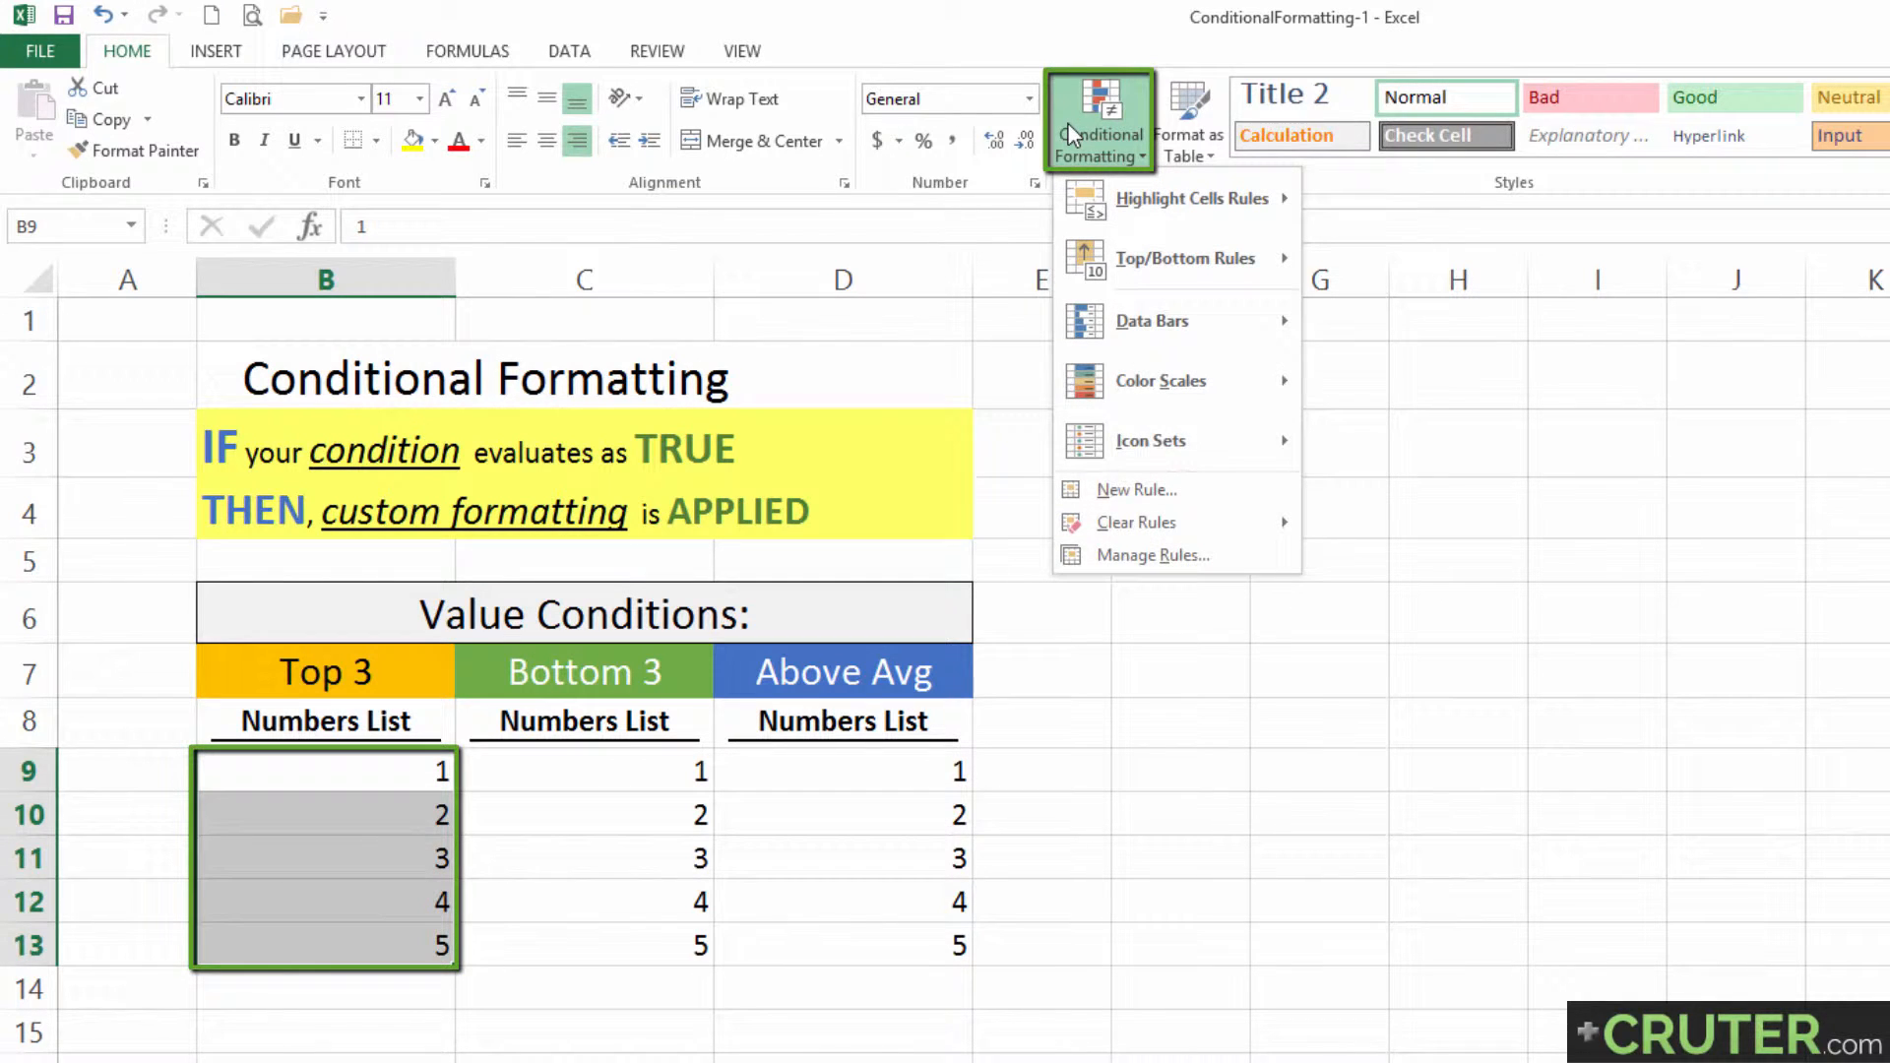
{"action": "mouse_move", "coordinate": [1138, 264]}
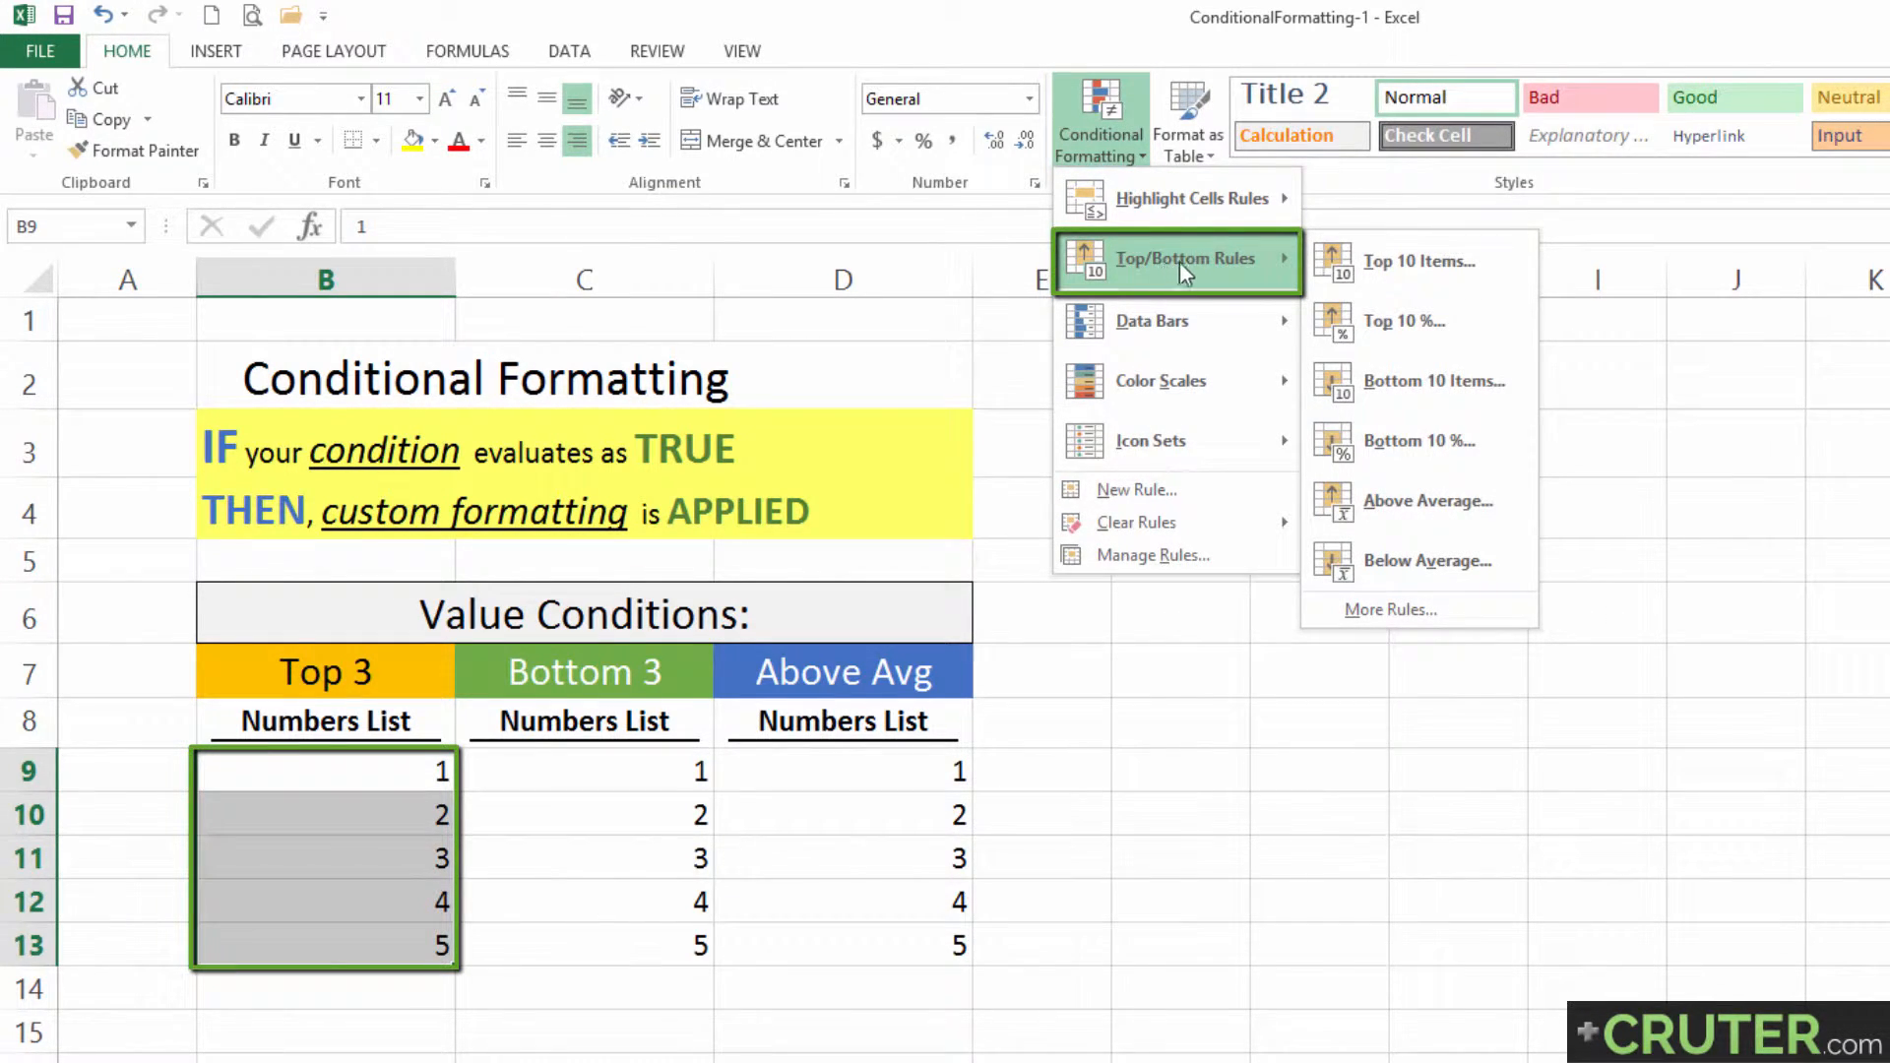
{"action": "left_click", "coordinate": [1421, 270]}
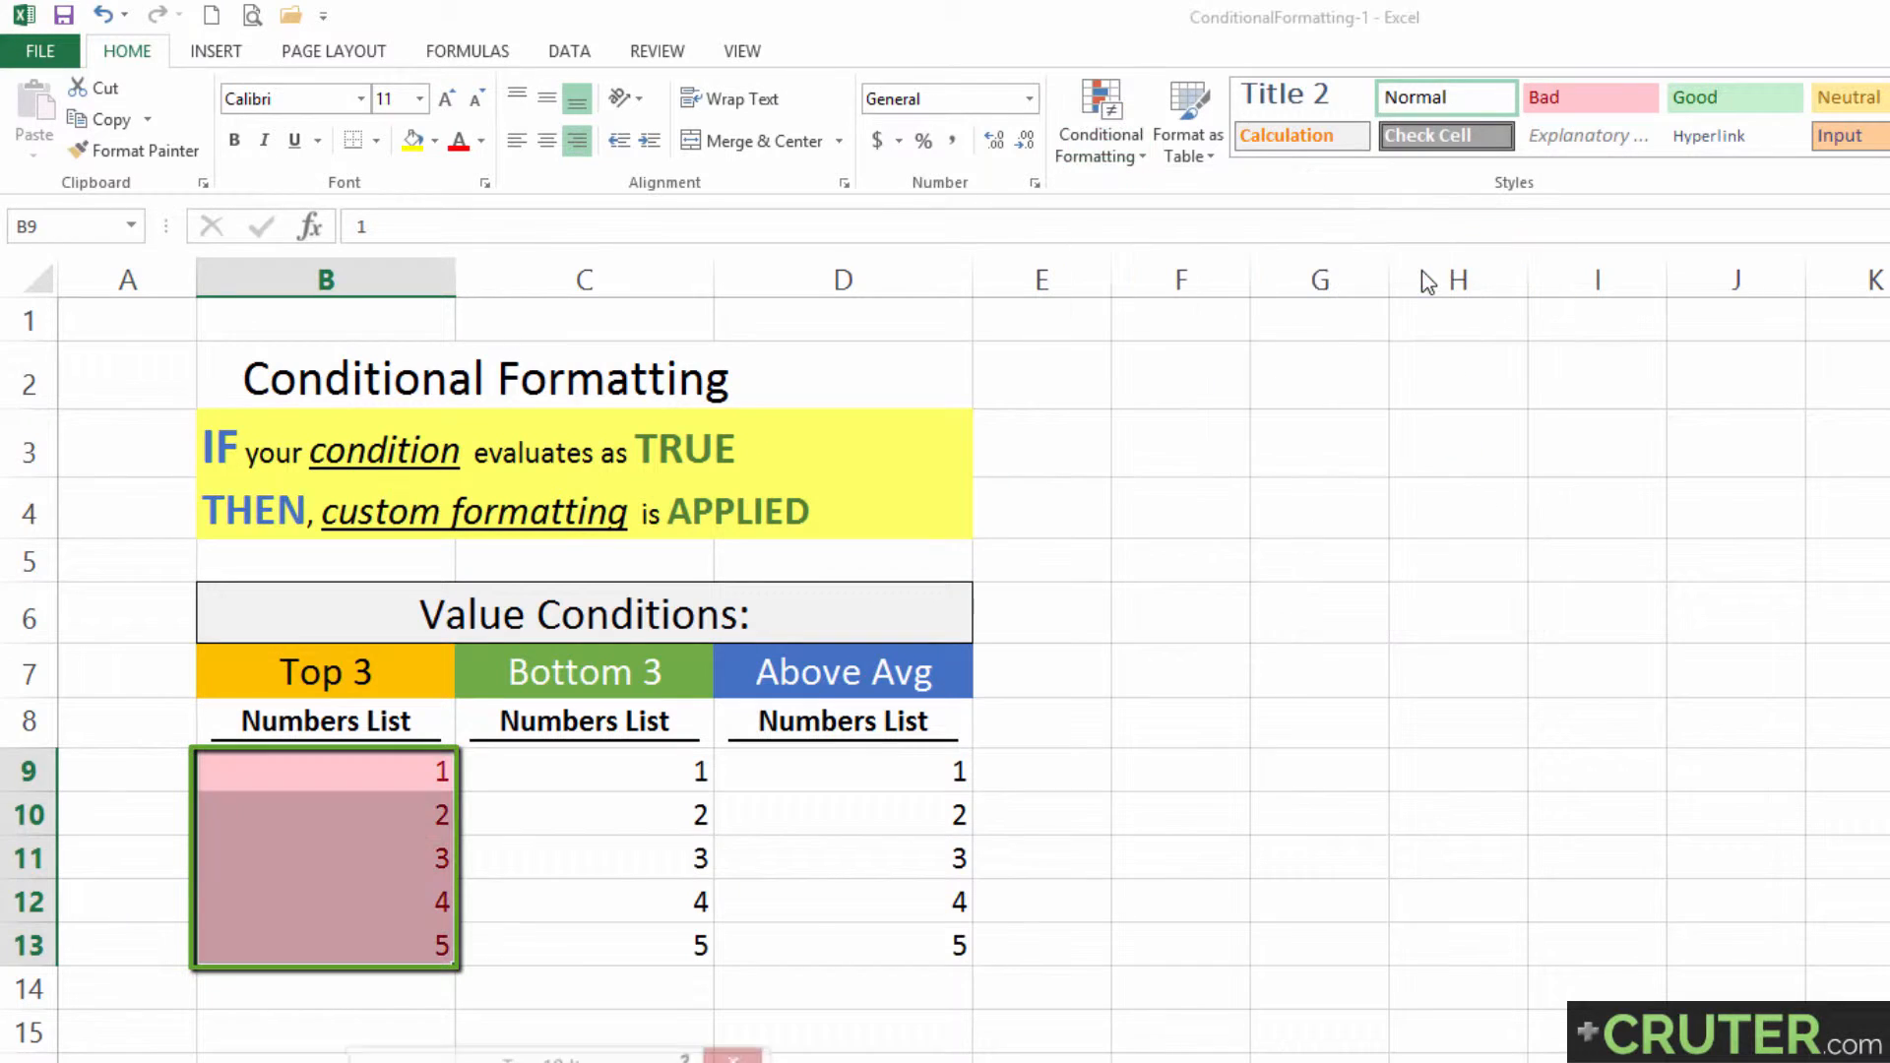
{"action": "left_click_drag", "start_coordinate": [580, 1055], "coordinate": [705, 768]}
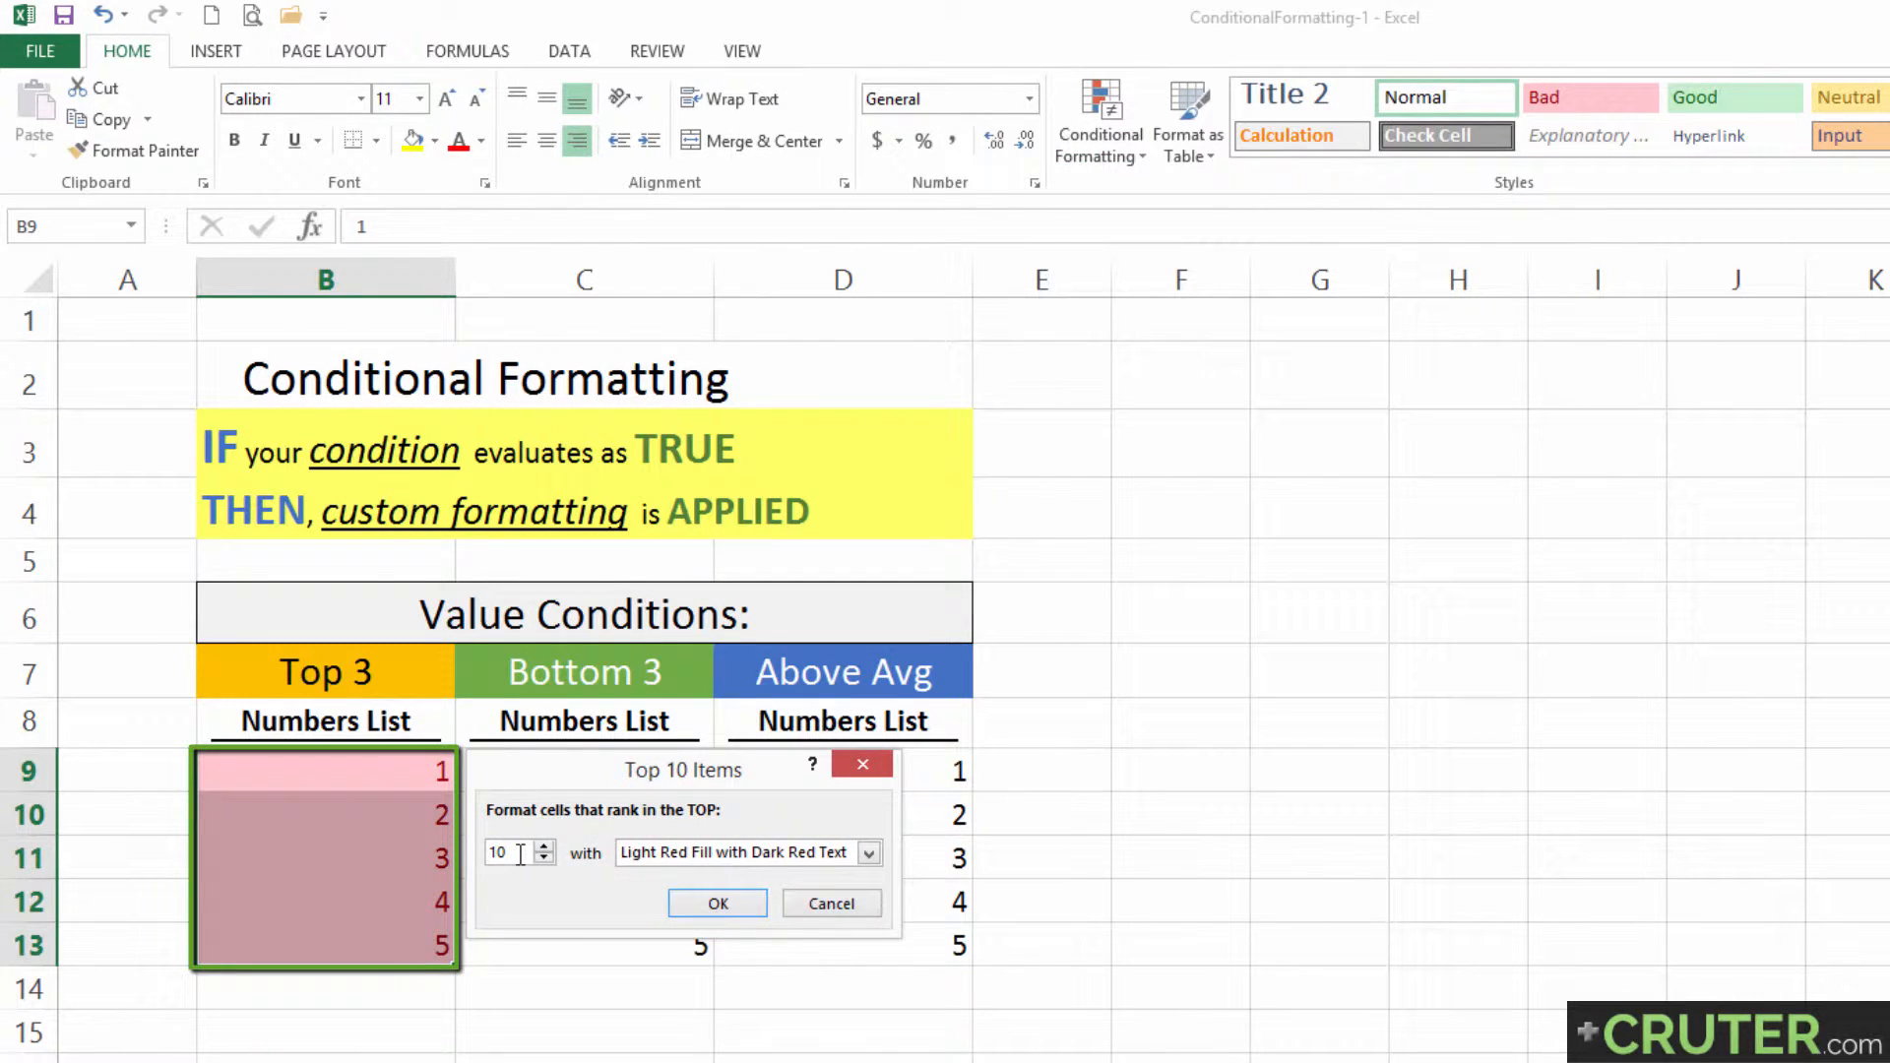
{"action": "left_click_drag", "start_coordinate": [520, 853], "coordinate": [450, 857]}
{"action": "type", "text": "3"}
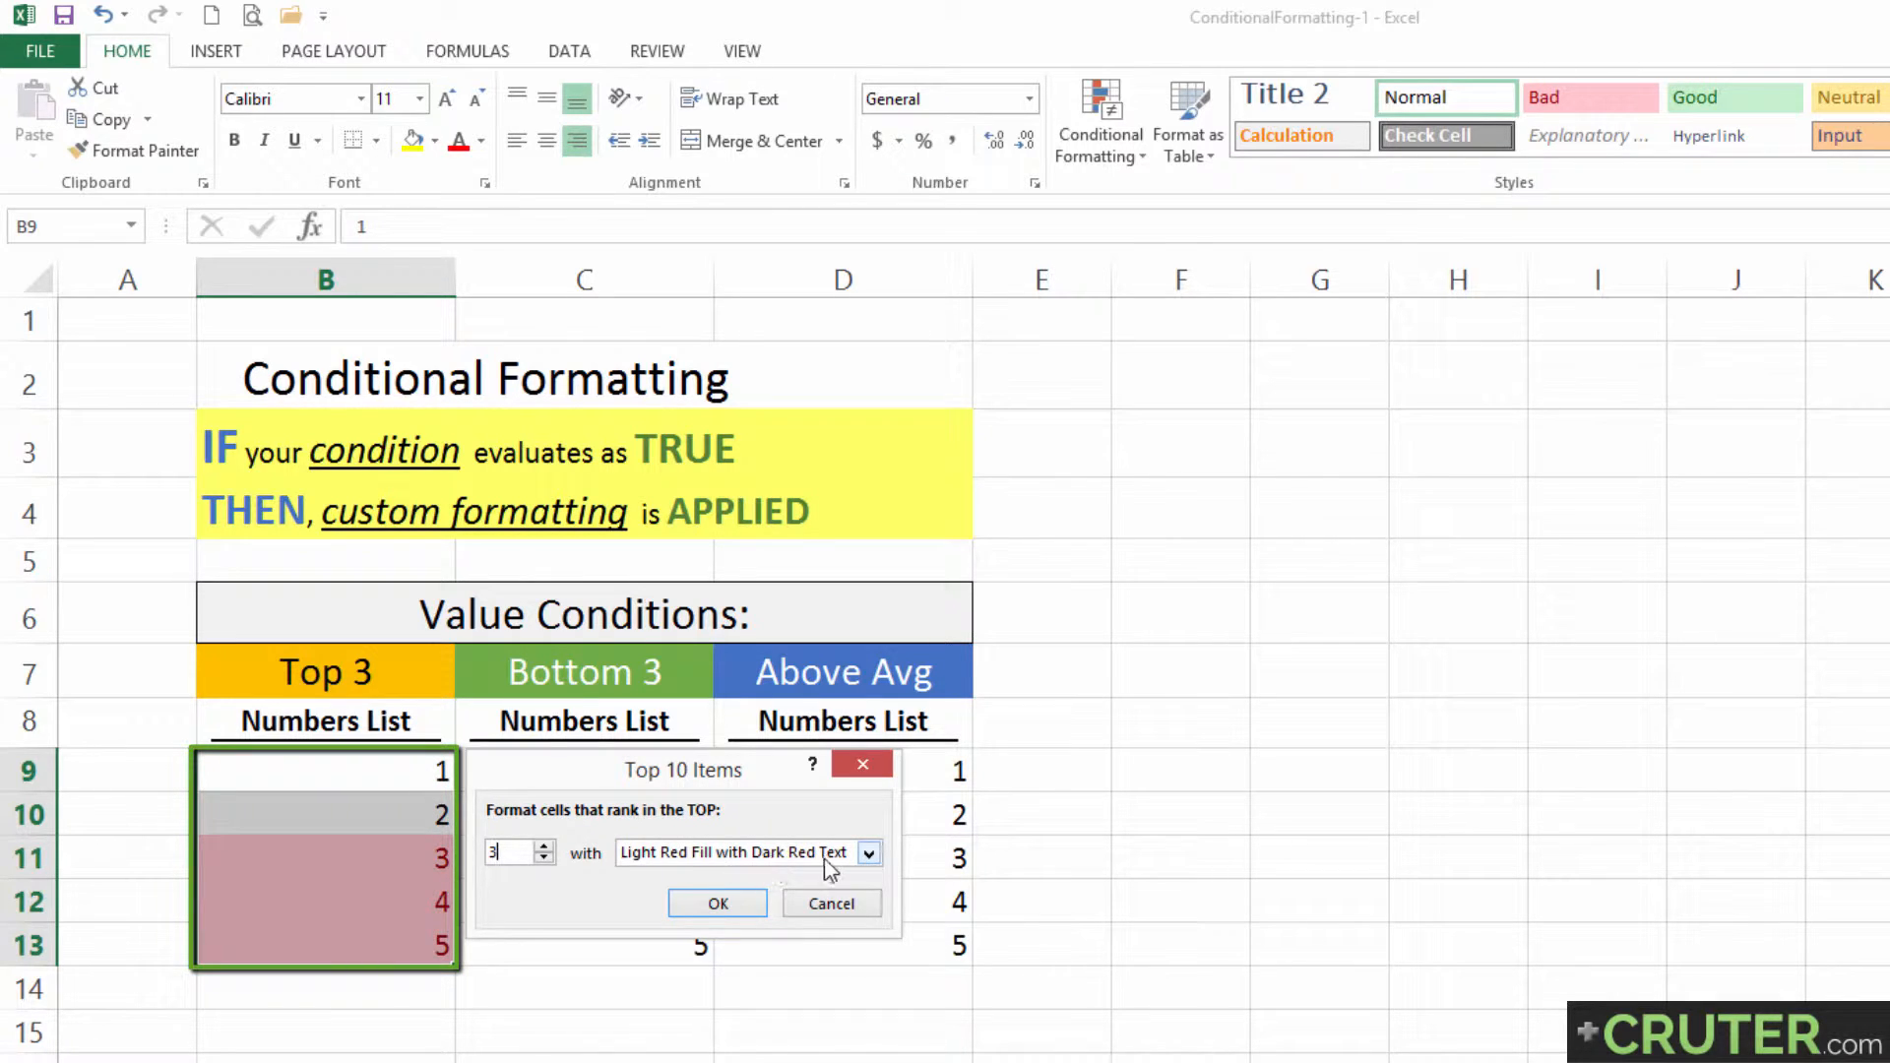
Give the top 3 rule on B9:B13 a custom format with a light gold fill and confirm the rule.
{"action": "left_click", "coordinate": [867, 854]}
{"action": "left_click", "coordinate": [748, 984]}
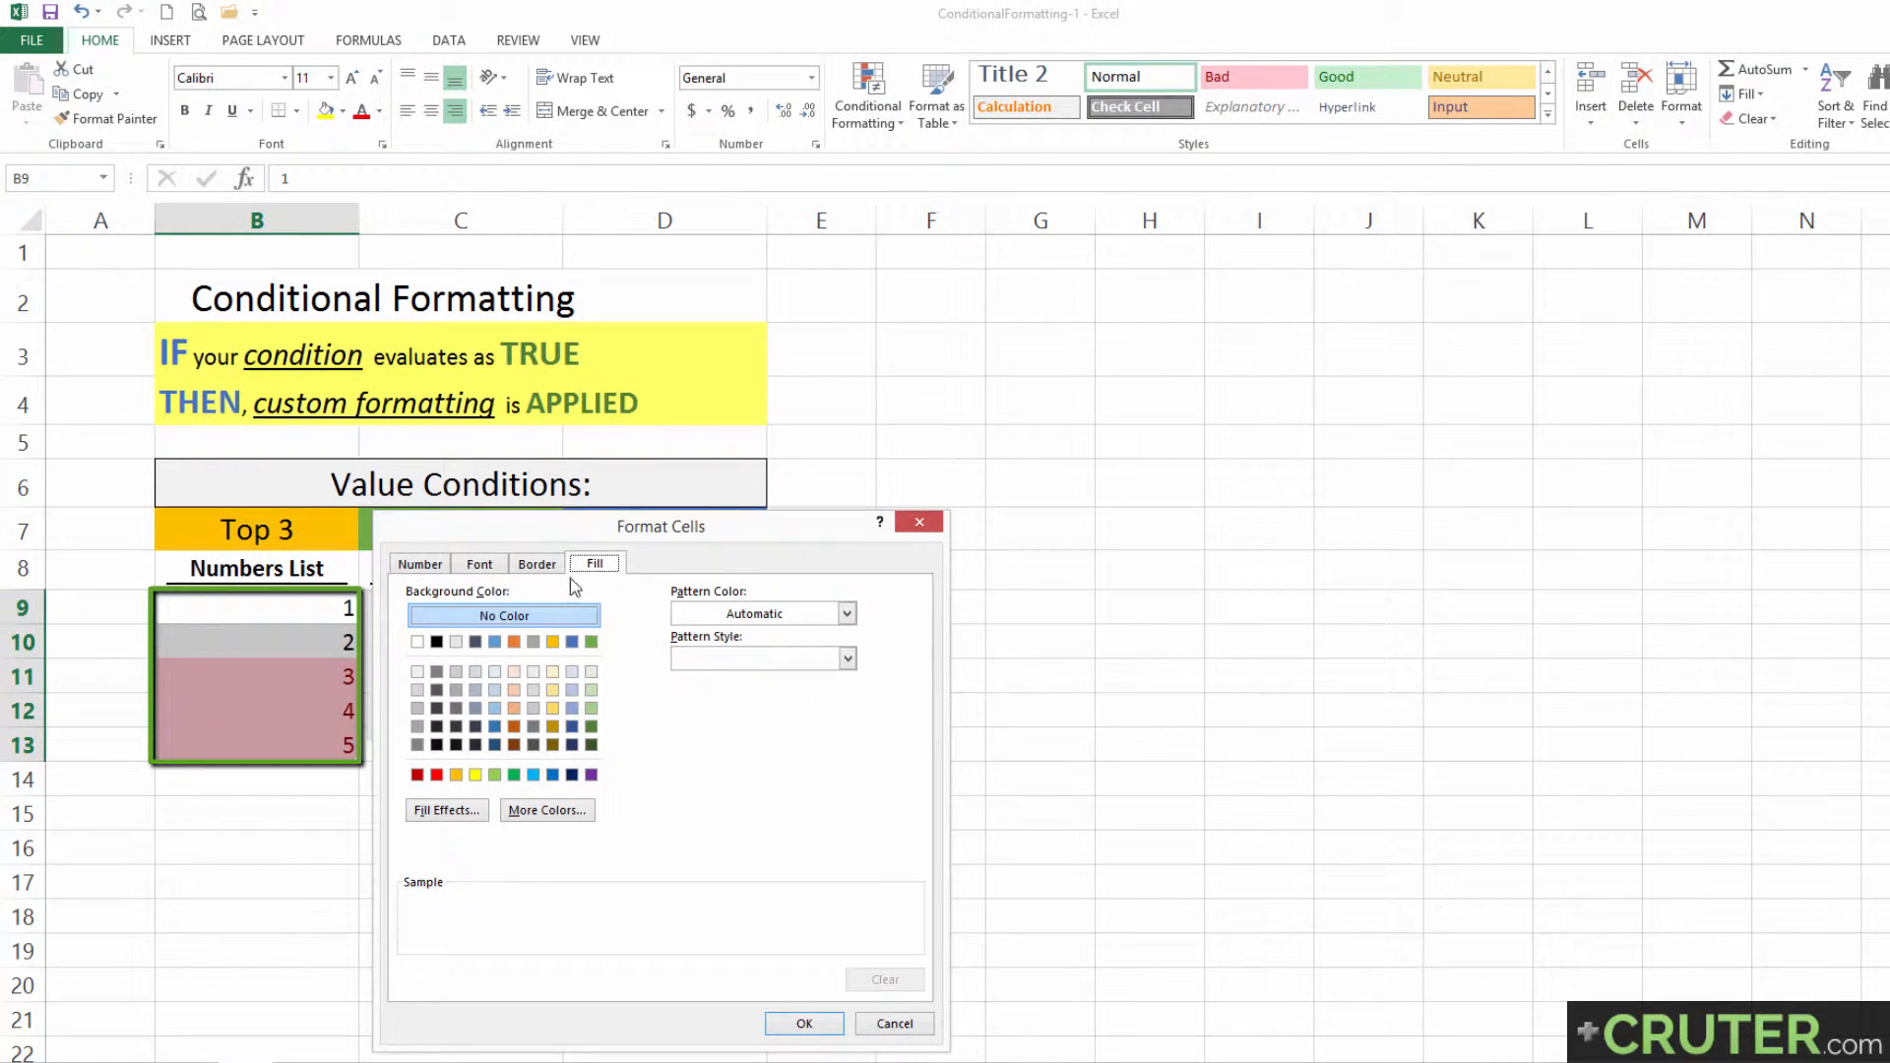
{"action": "left_click", "coordinate": [552, 710]}
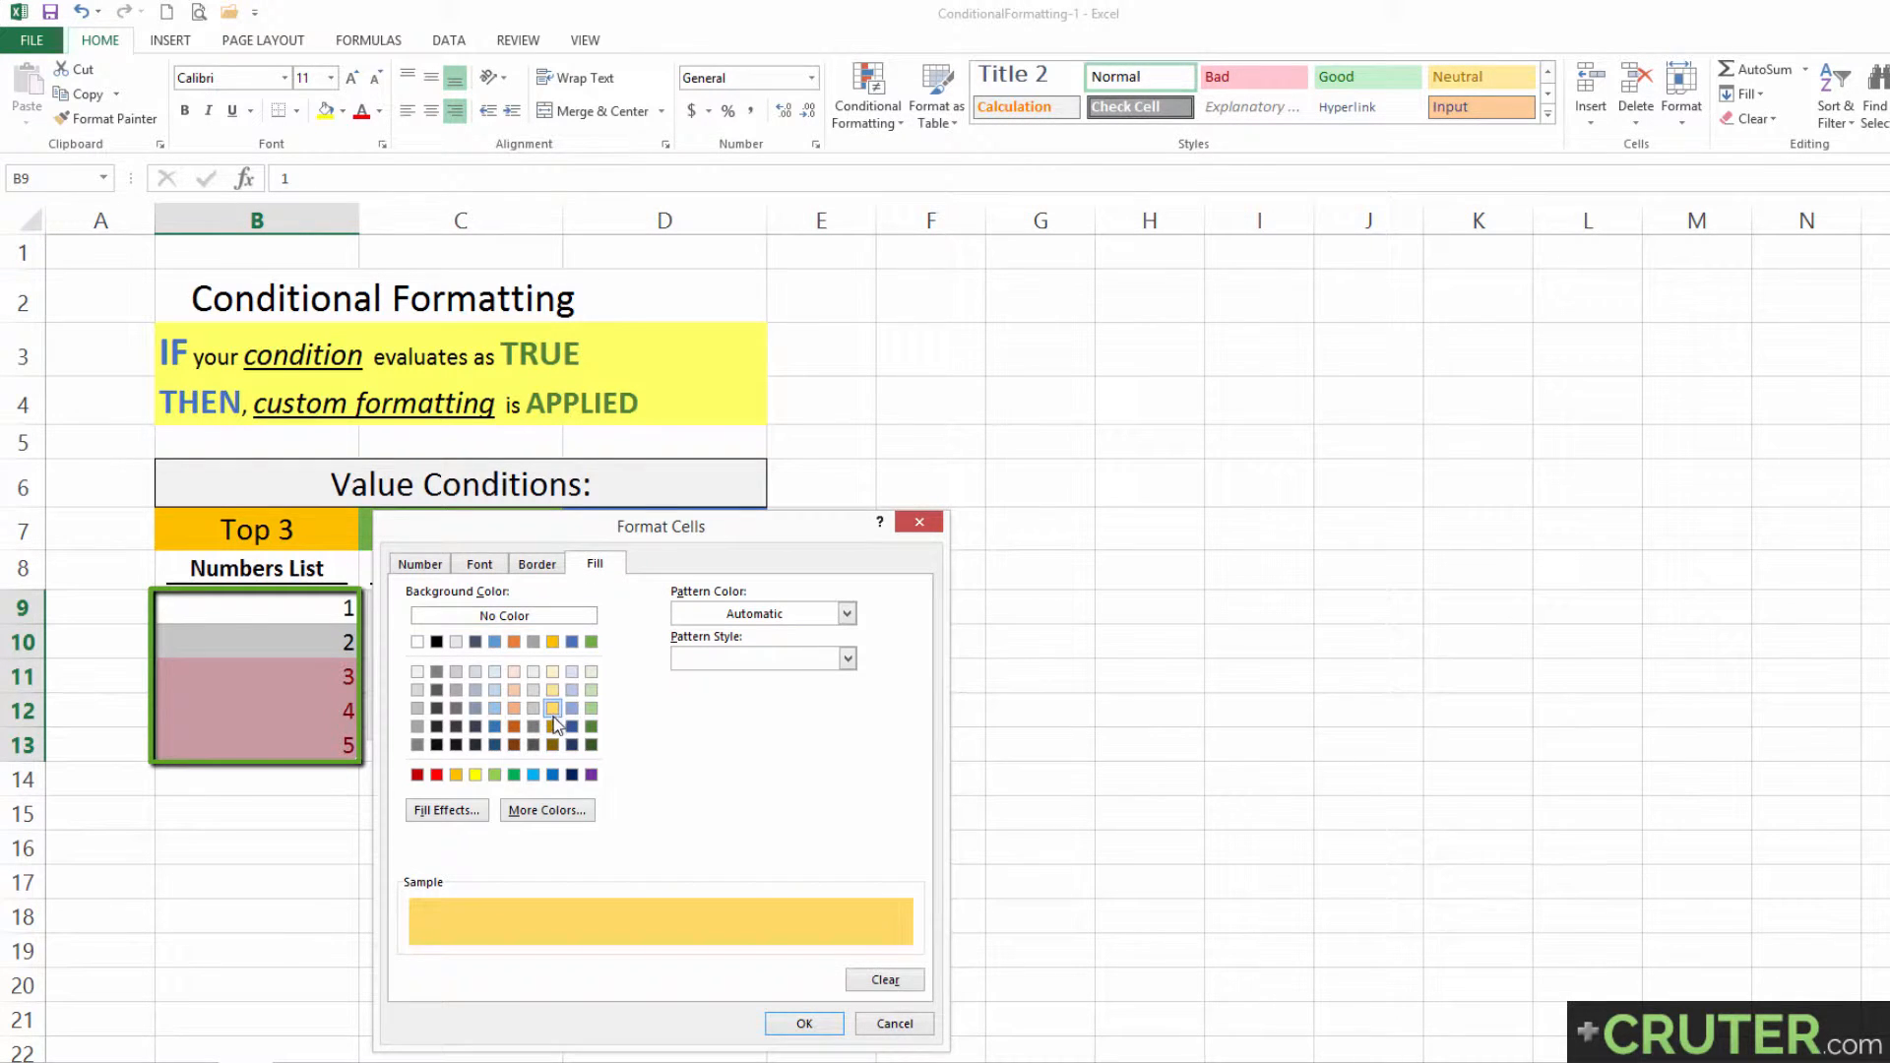
{"action": "left_click", "coordinate": [799, 1023]}
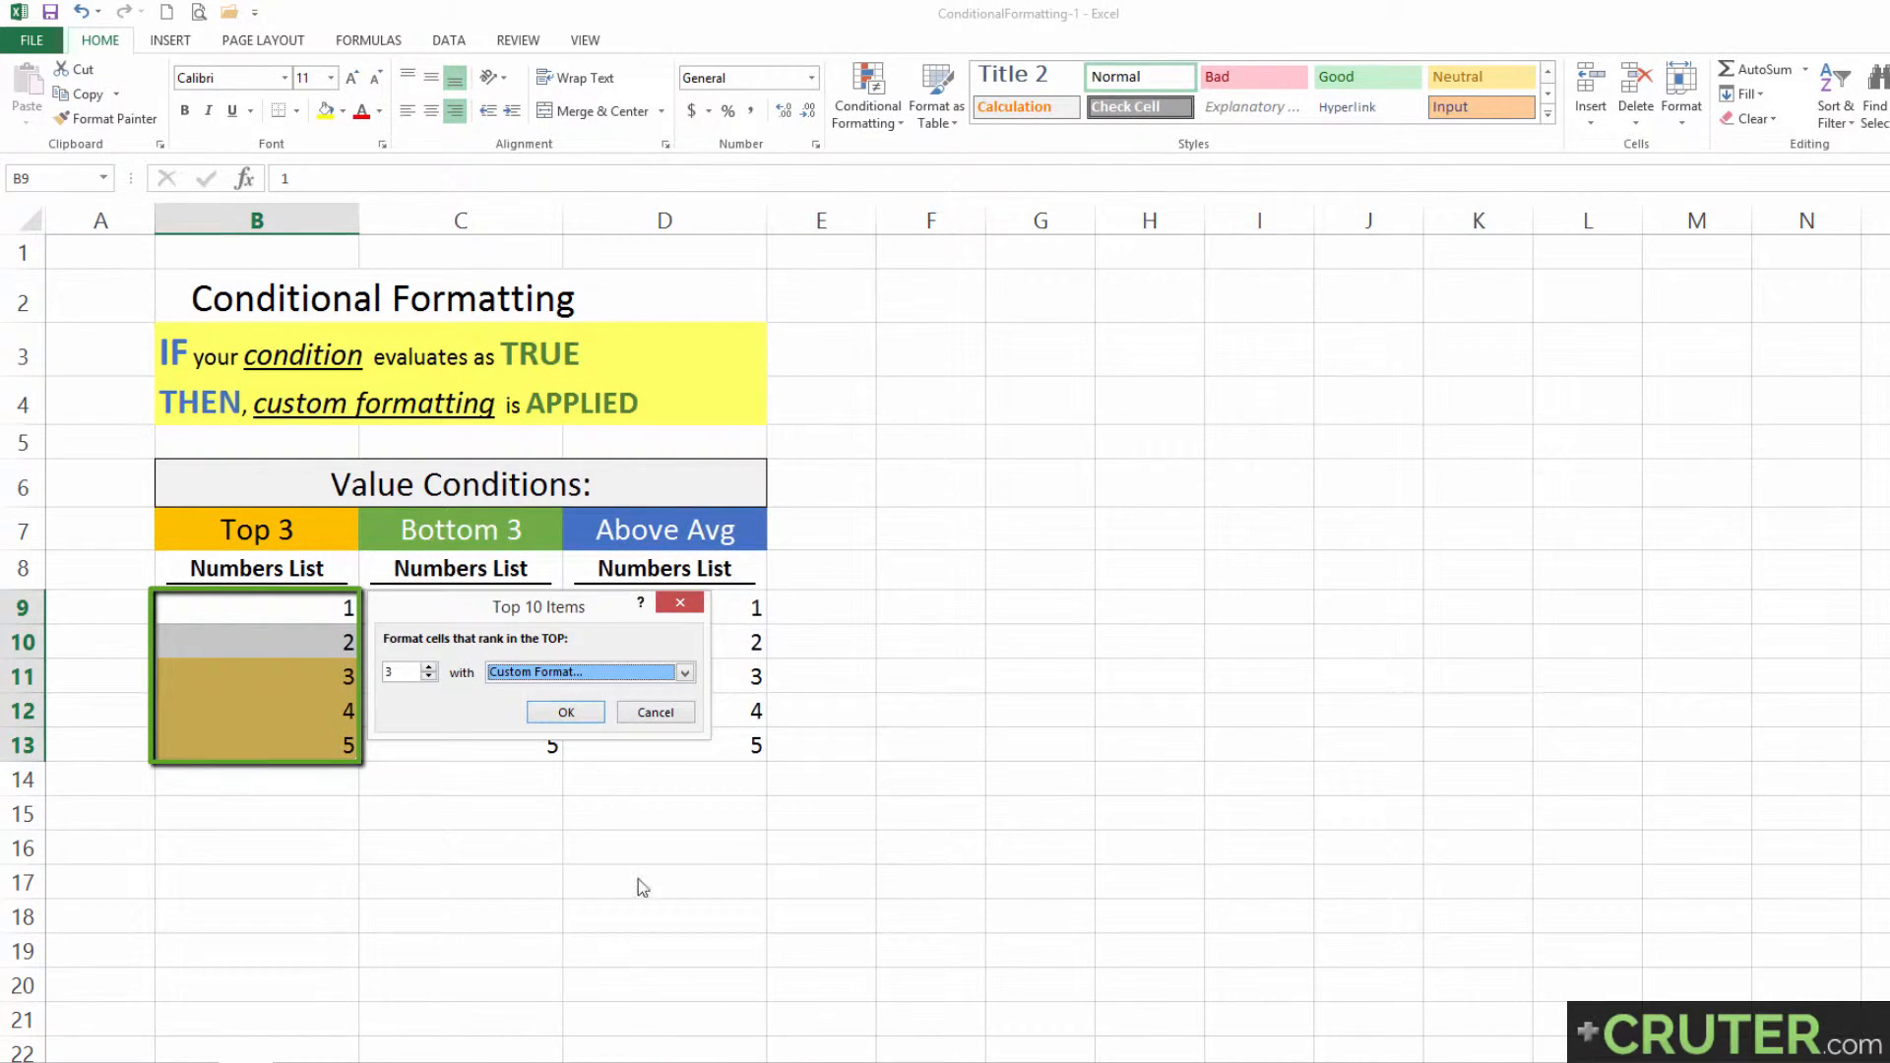
{"action": "left_click", "coordinate": [566, 711]}
{"action": "left_click", "coordinate": [473, 781]}
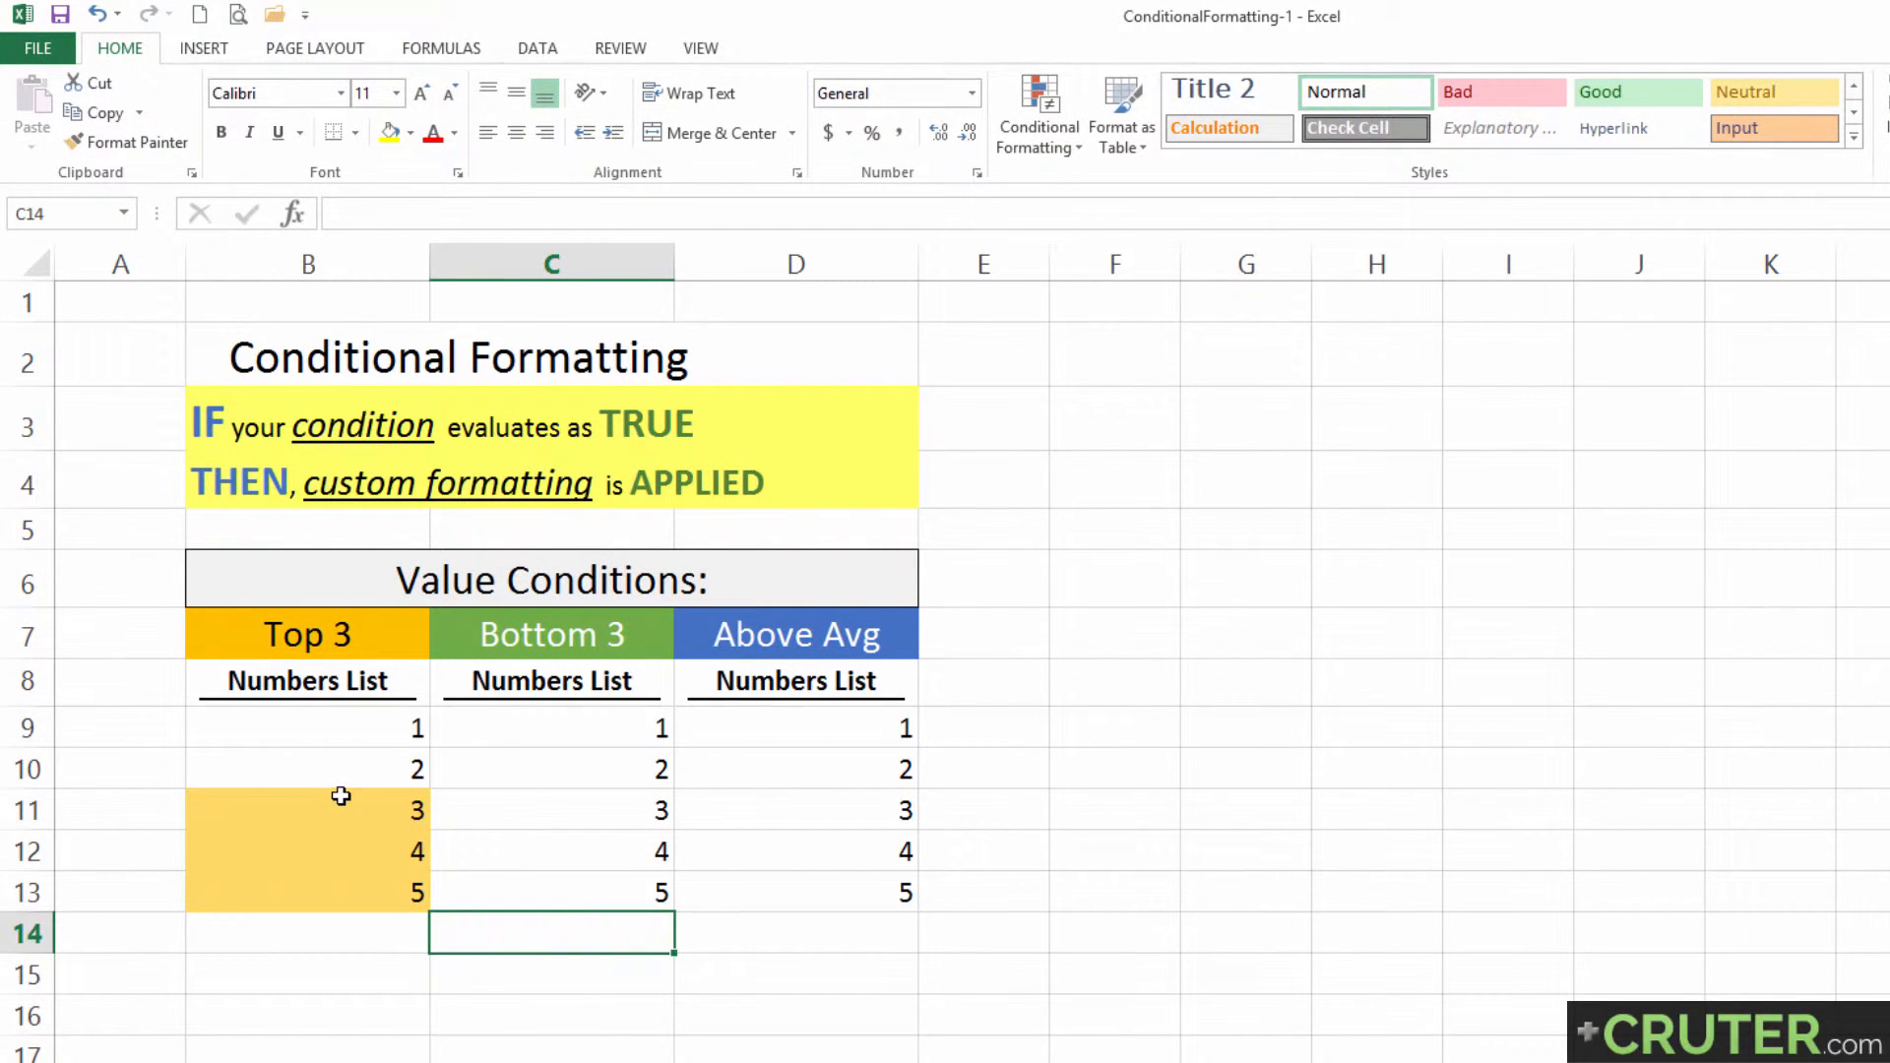
Create a Bottom 10 Items rule for C9:C13 and set the number of bottom-ranked items to 3.
{"action": "left_click_drag", "start_coordinate": [486, 730], "coordinate": [511, 886]}
{"action": "left_click", "coordinate": [1042, 118]}
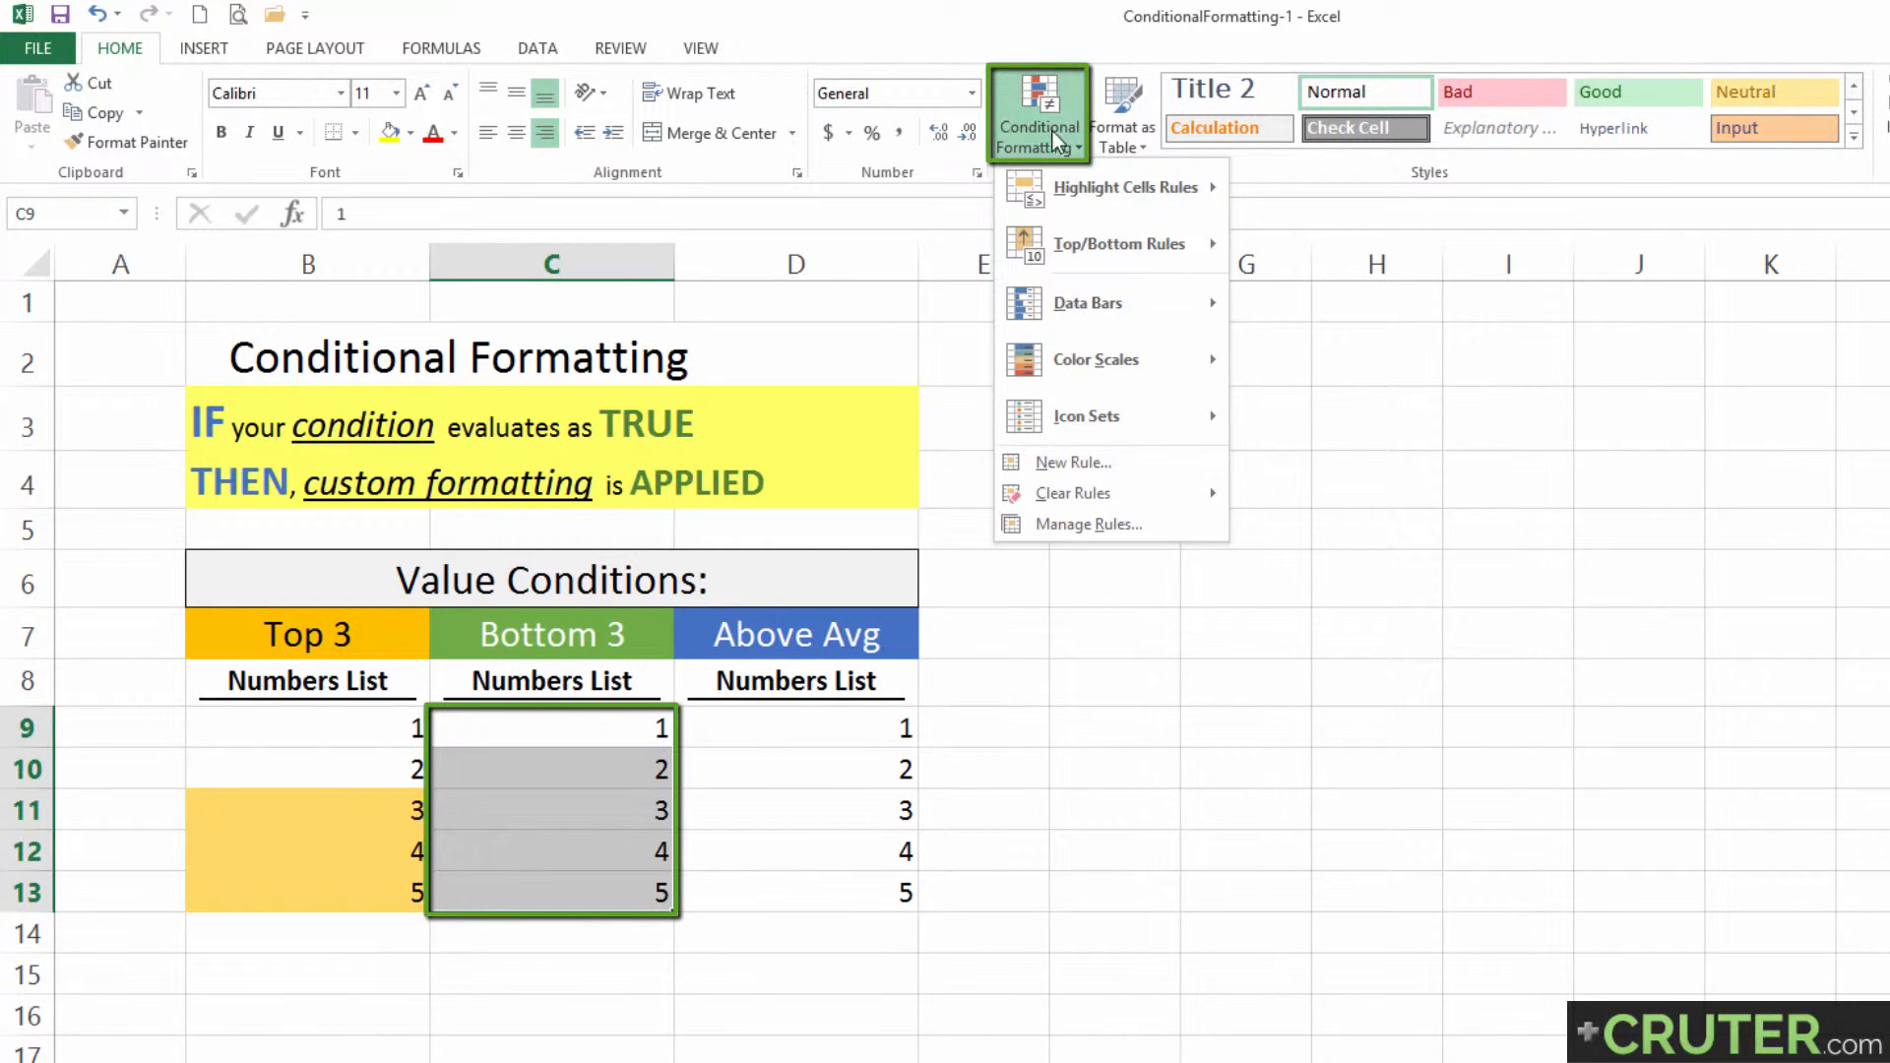
{"action": "mouse_move", "coordinate": [1079, 246]}
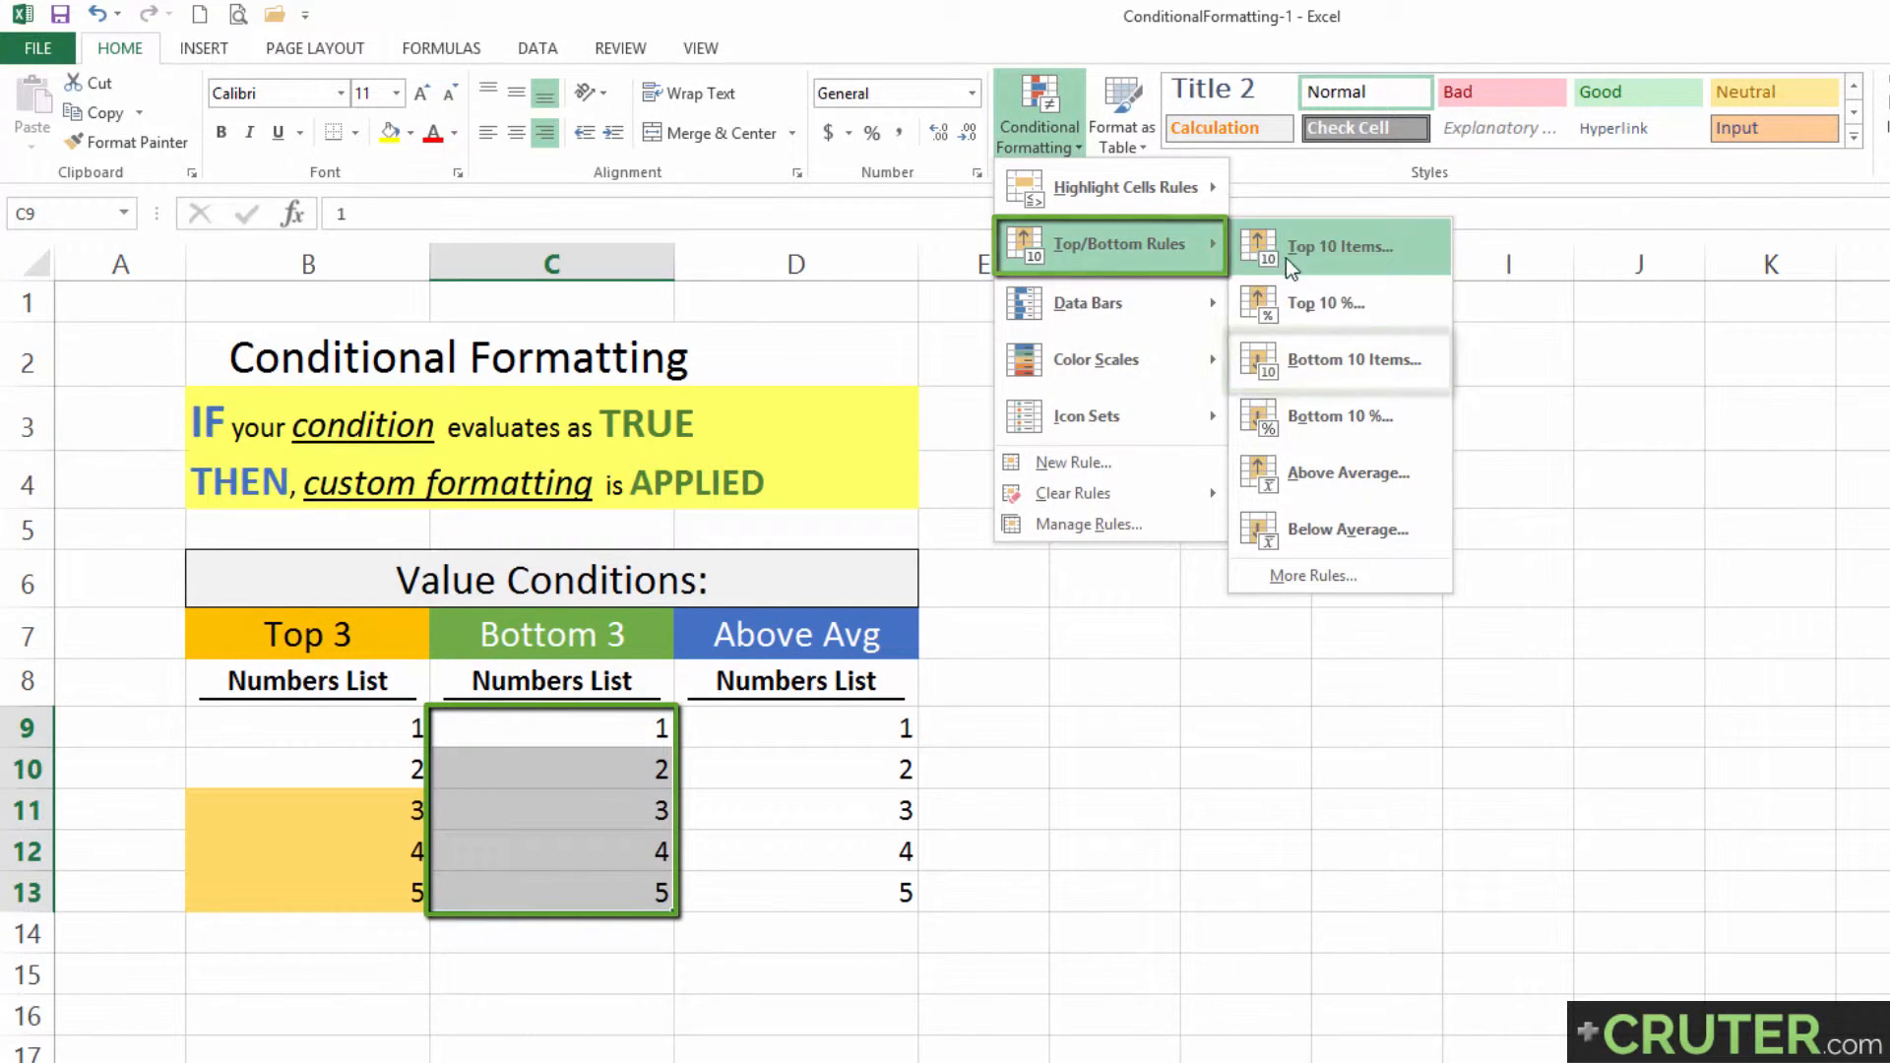
{"action": "left_click", "coordinate": [1309, 360]}
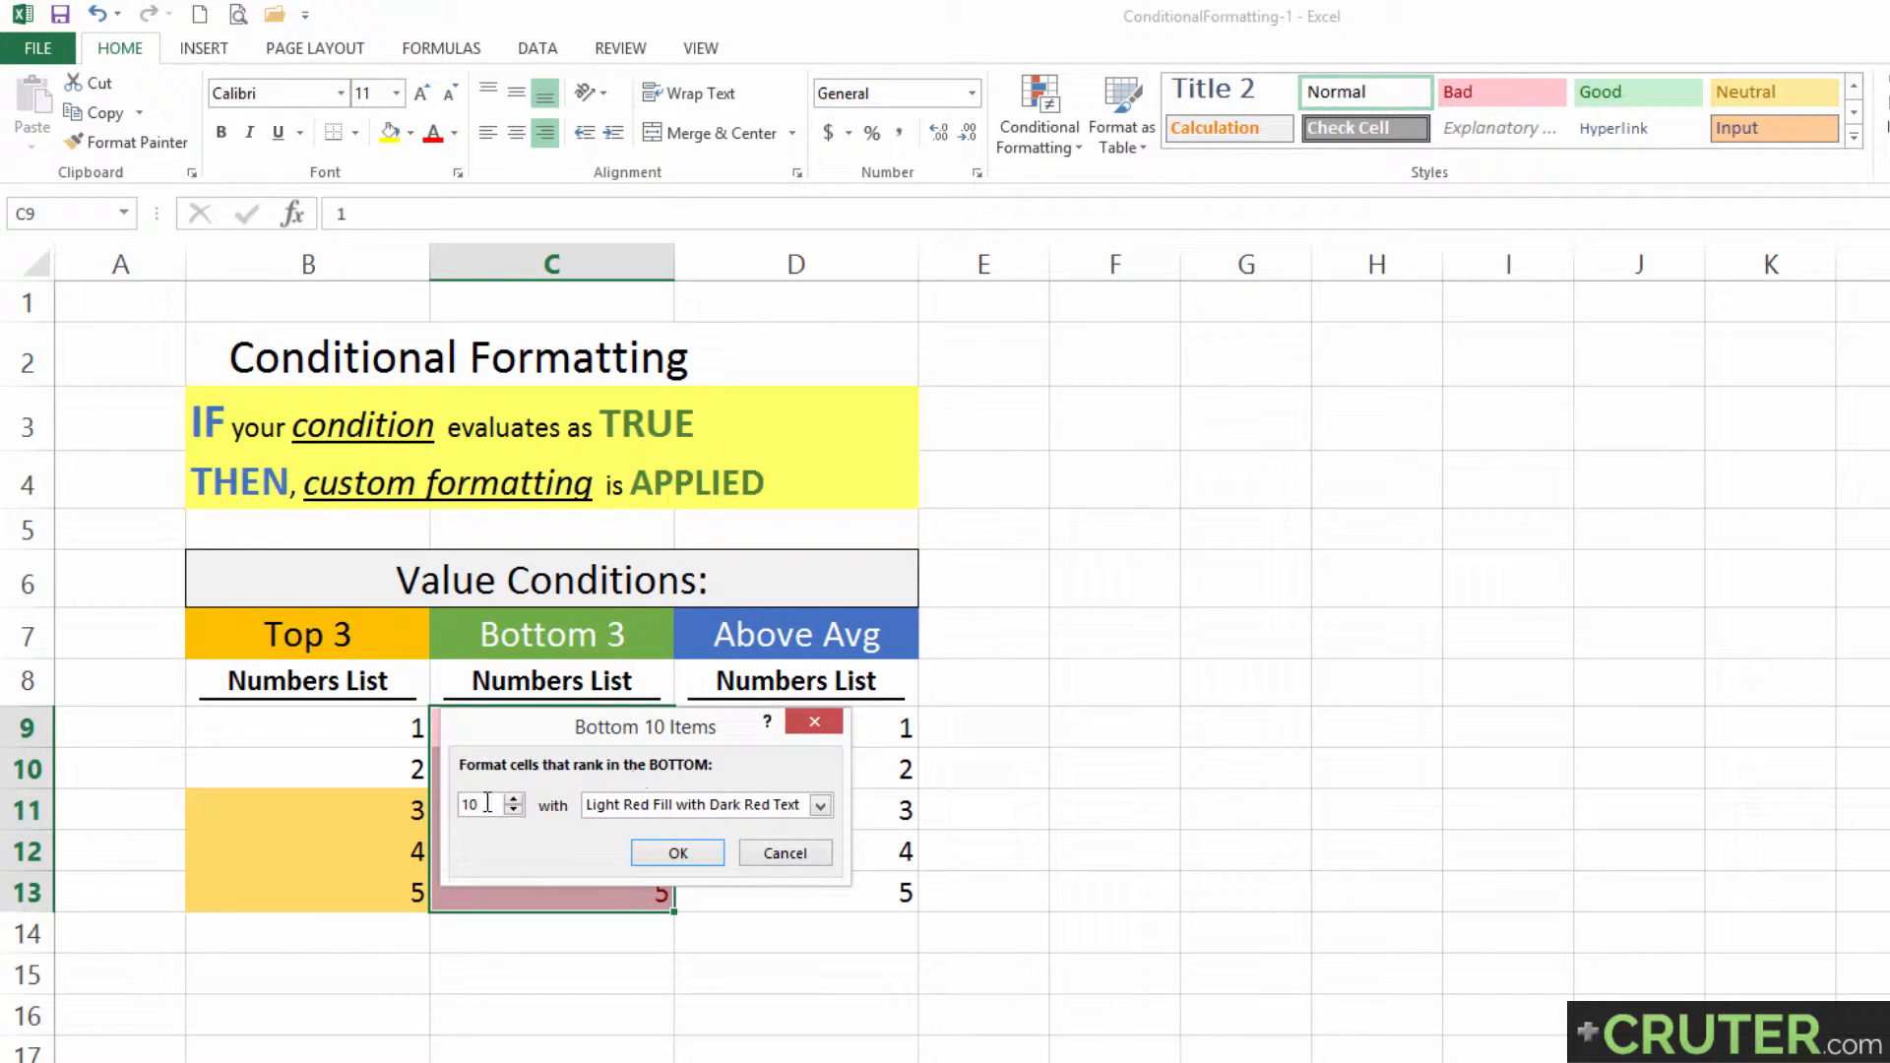
{"action": "double_click", "coordinate": [487, 802]}
{"action": "type", "text": "3"}
Give the bottom 3 rule on C9:C13 a custom format with a light green fill and confirm the rule.
{"action": "left_click", "coordinate": [819, 805]}
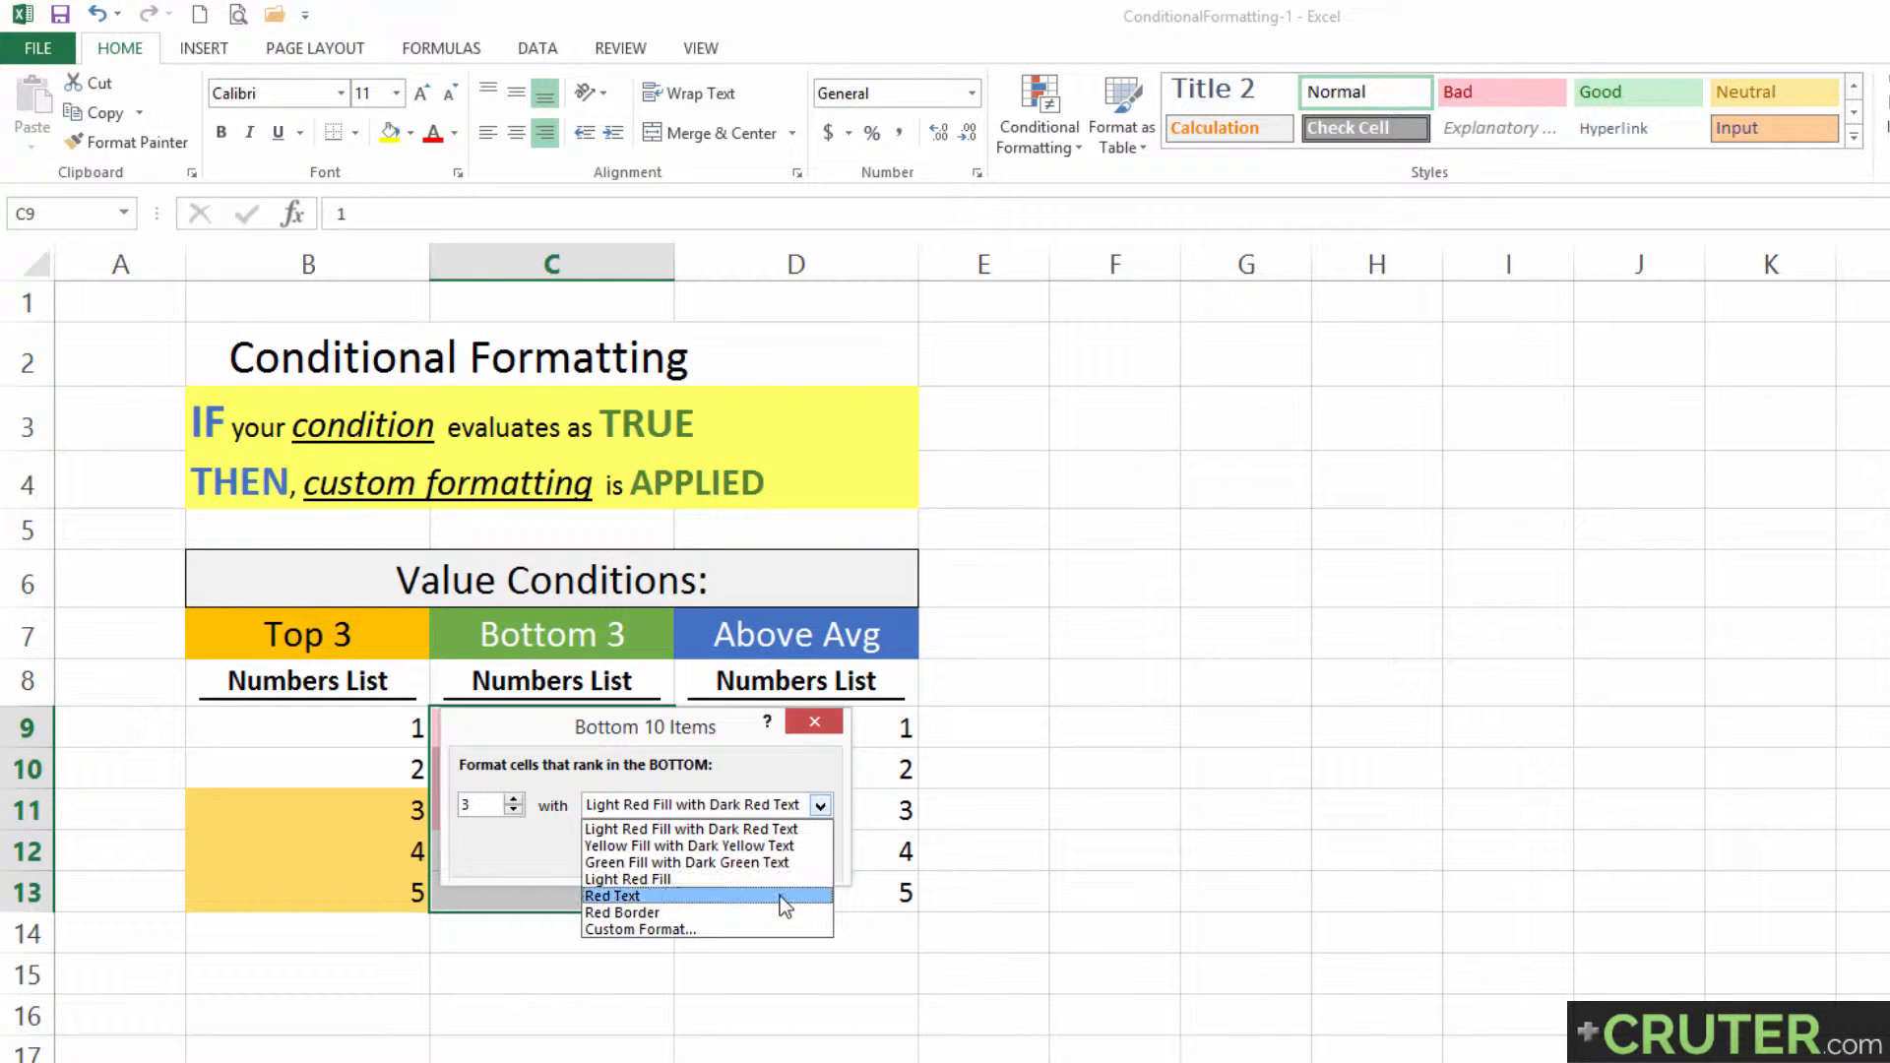
{"action": "left_click", "coordinate": [781, 931]}
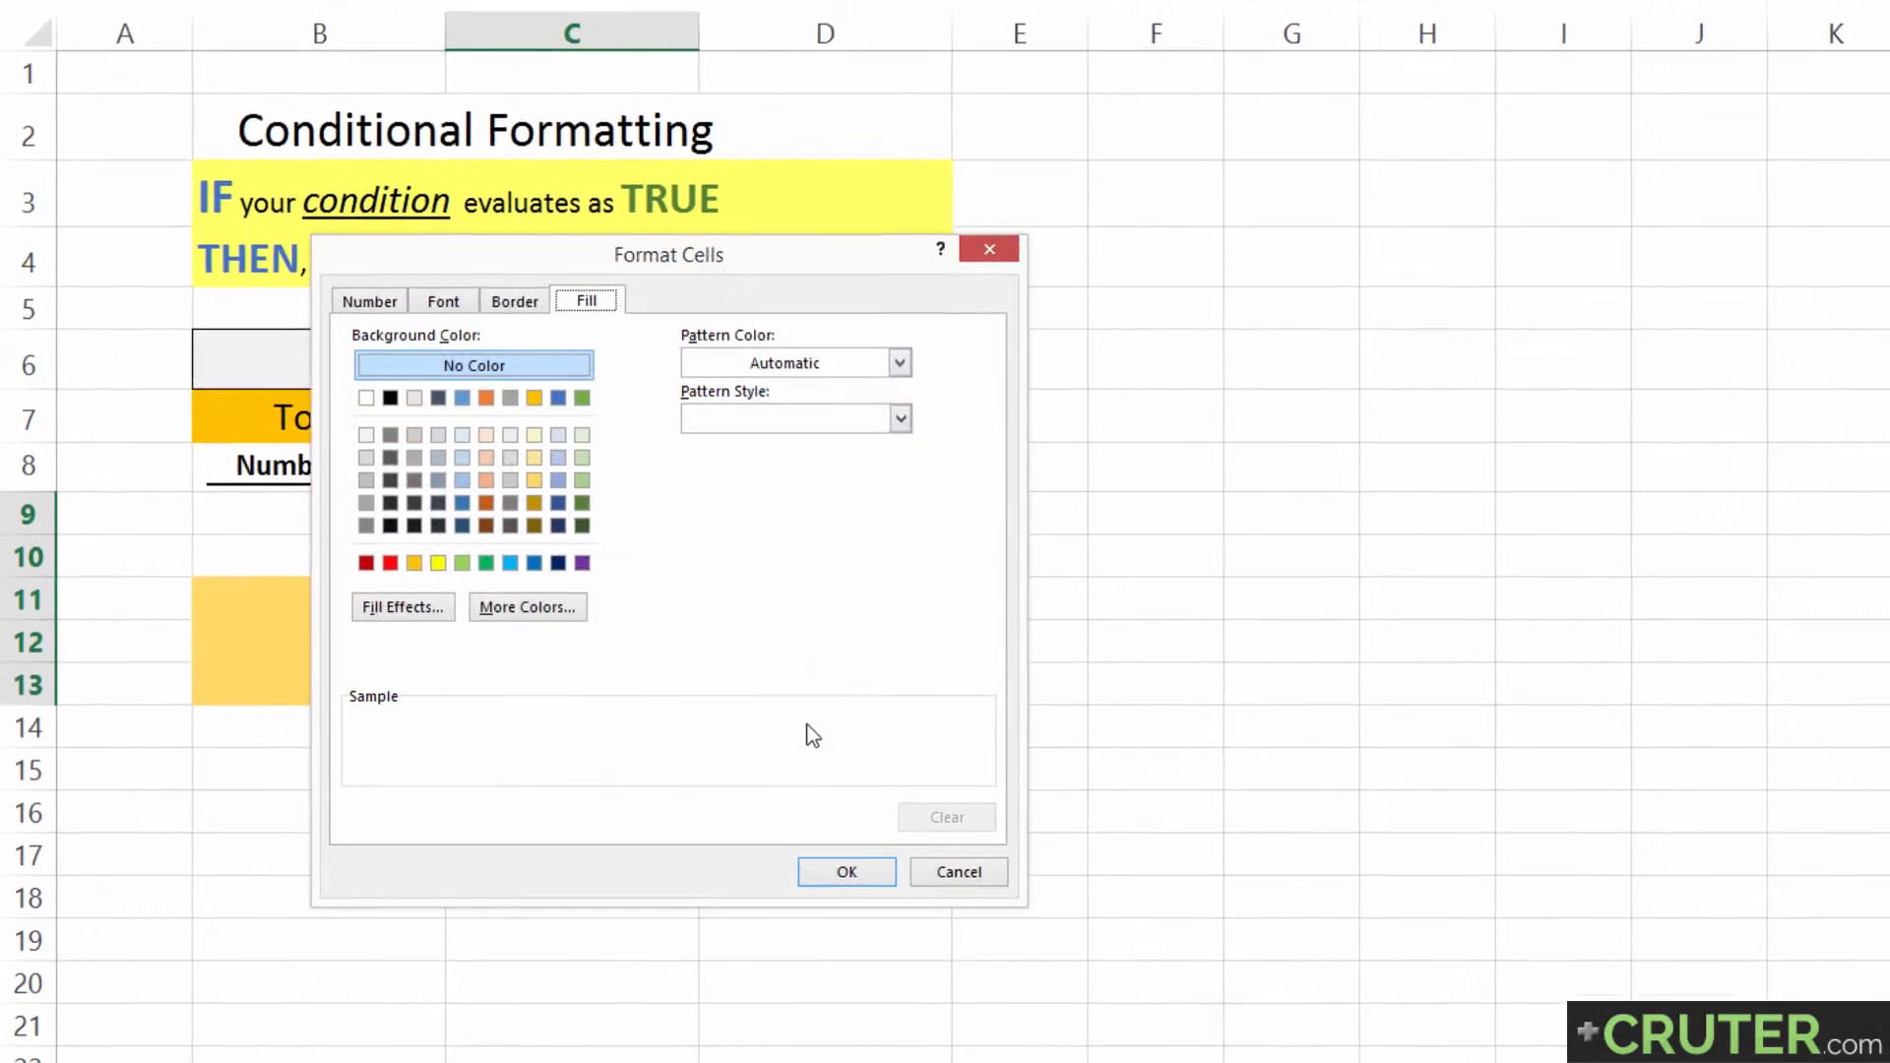
{"action": "left_click_drag", "start_coordinate": [980, 368], "coordinate": [1024, 391]}
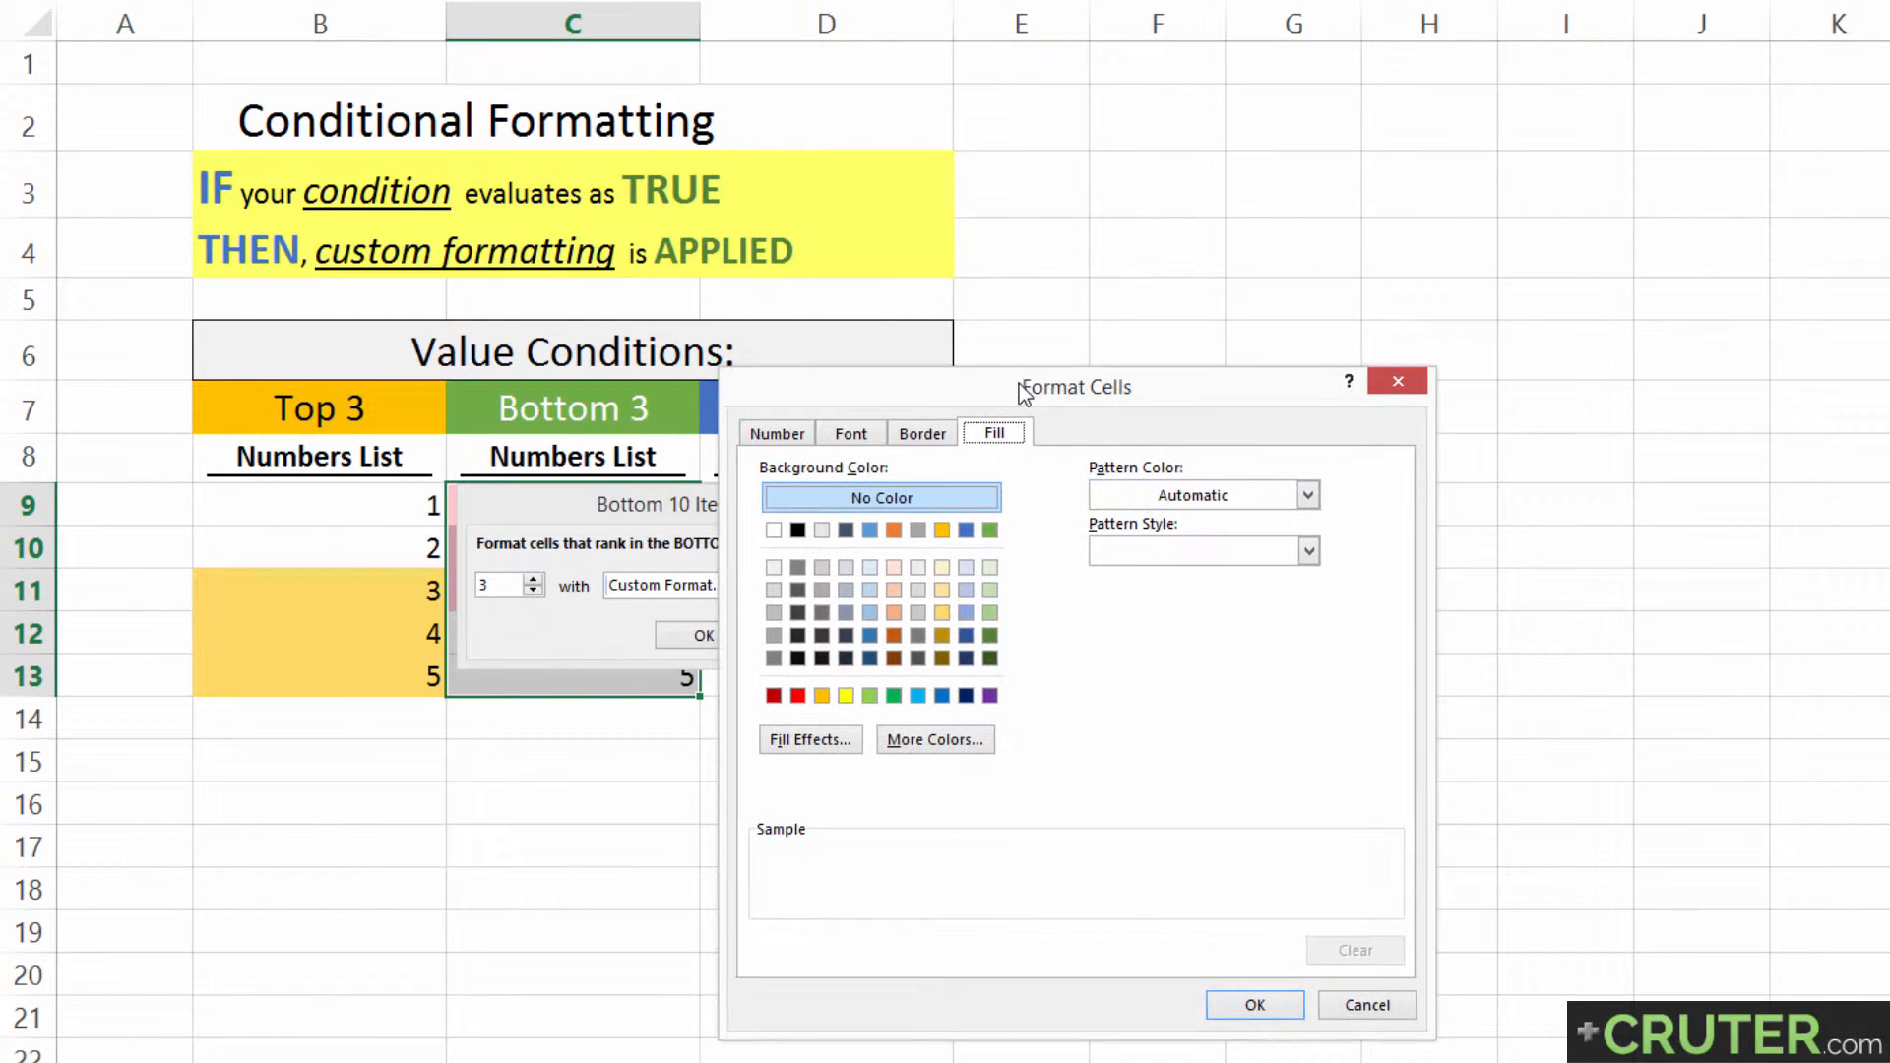
{"action": "left_click", "coordinate": [991, 612]}
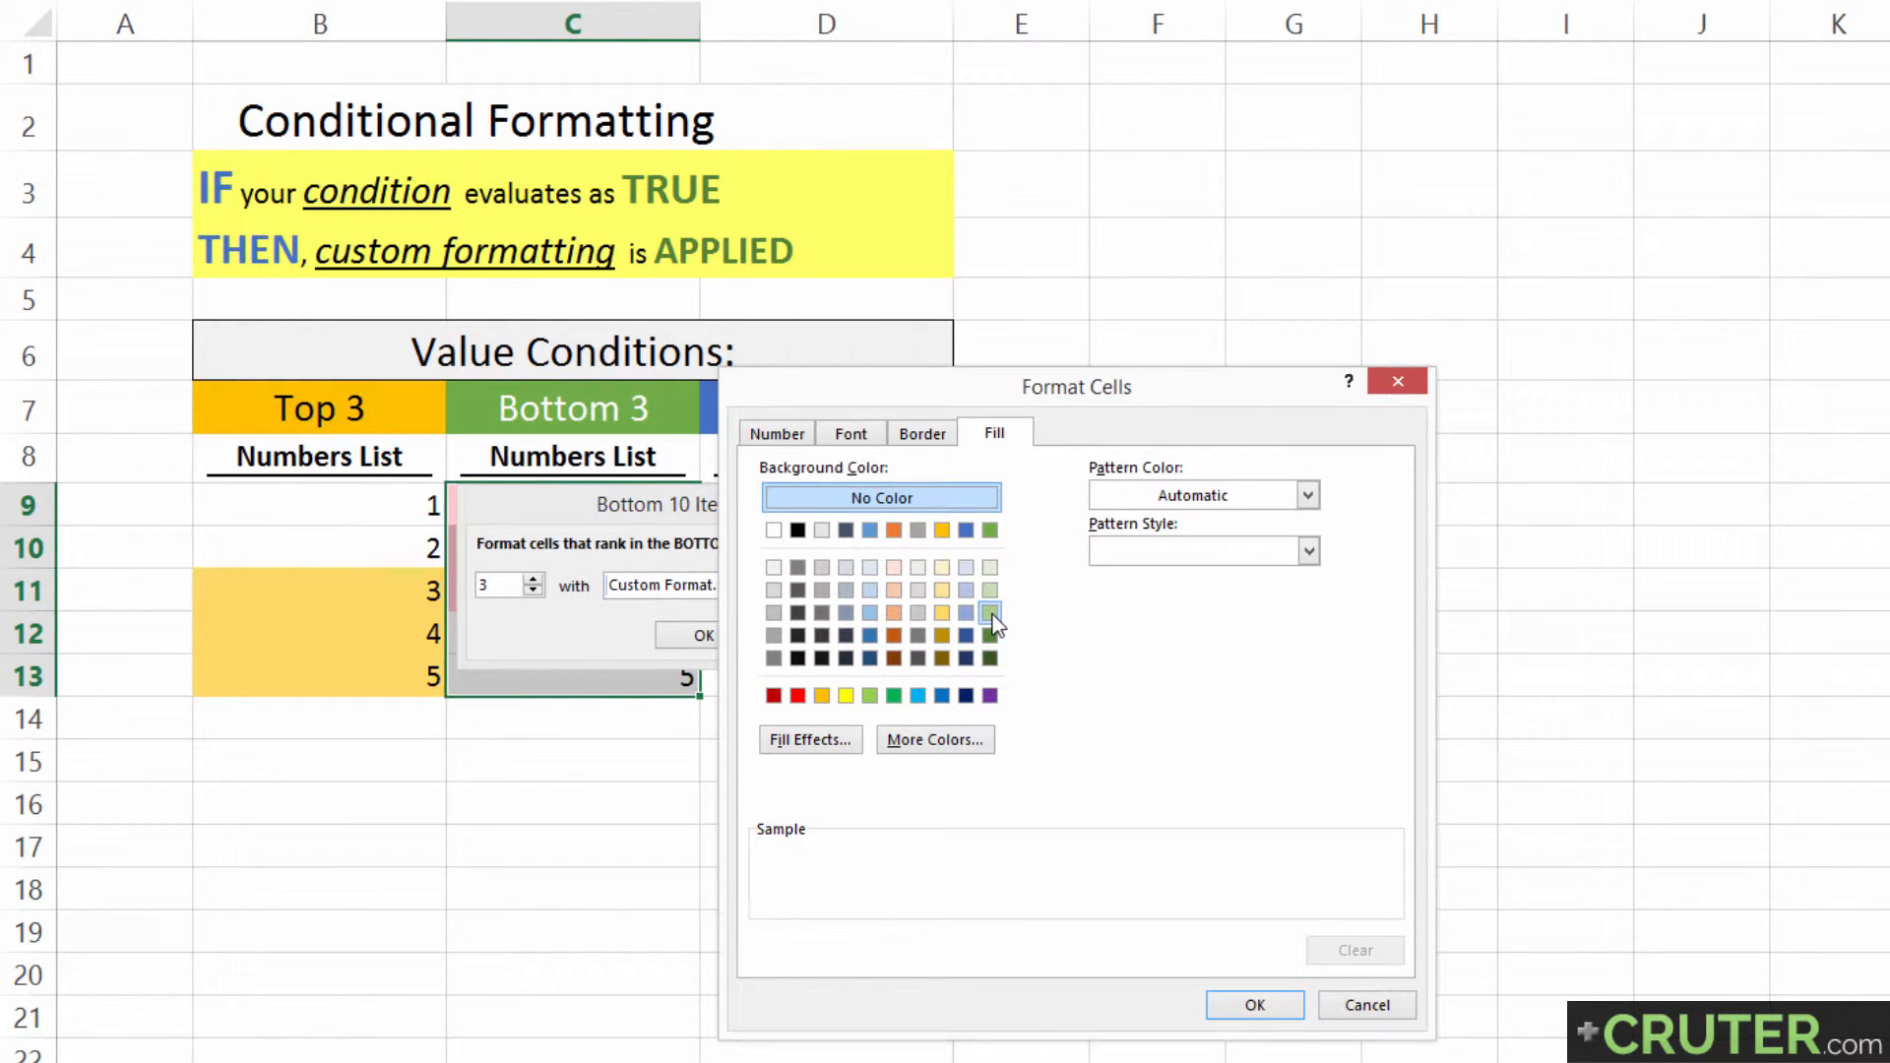
{"action": "left_click", "coordinate": [1254, 1005]}
{"action": "left_click", "coordinate": [677, 633]}
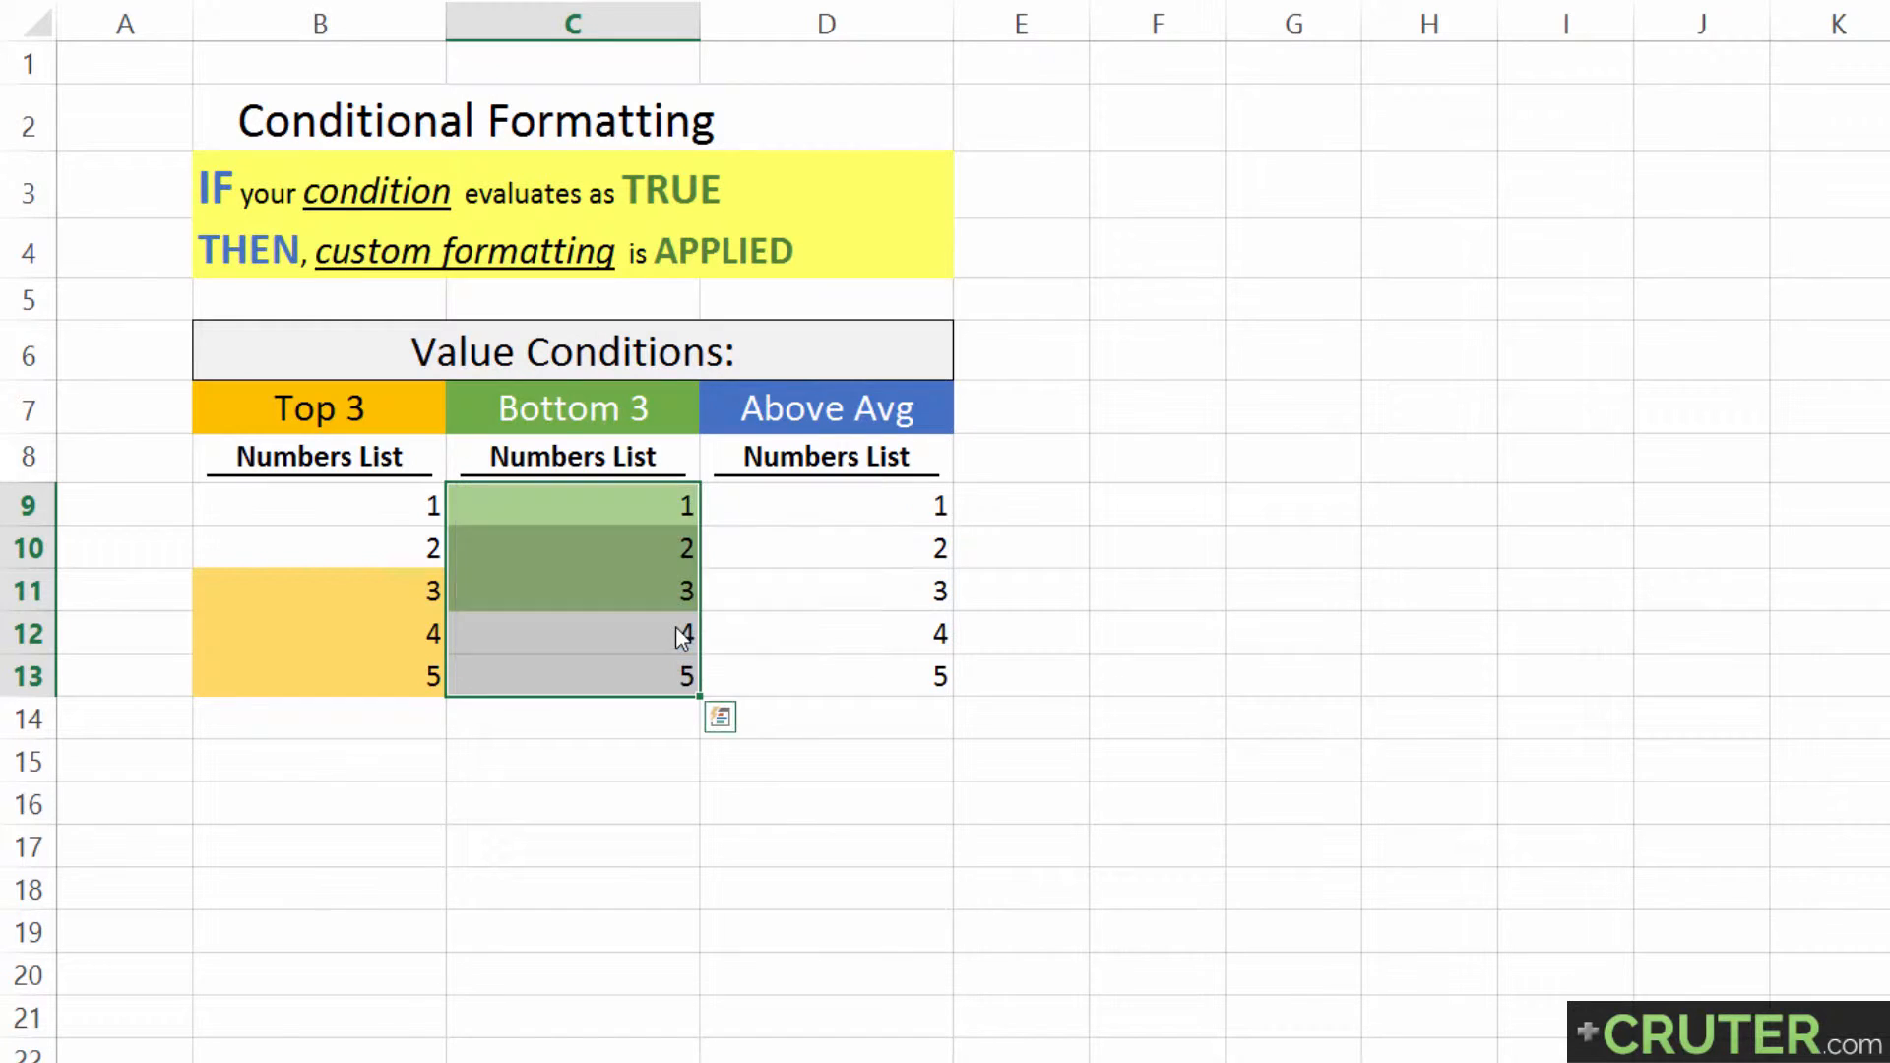
Create an Above Average rule for D9:D13 using a custom format with a light blue fill.
{"action": "left_click_drag", "start_coordinate": [782, 504], "coordinate": [906, 677]}
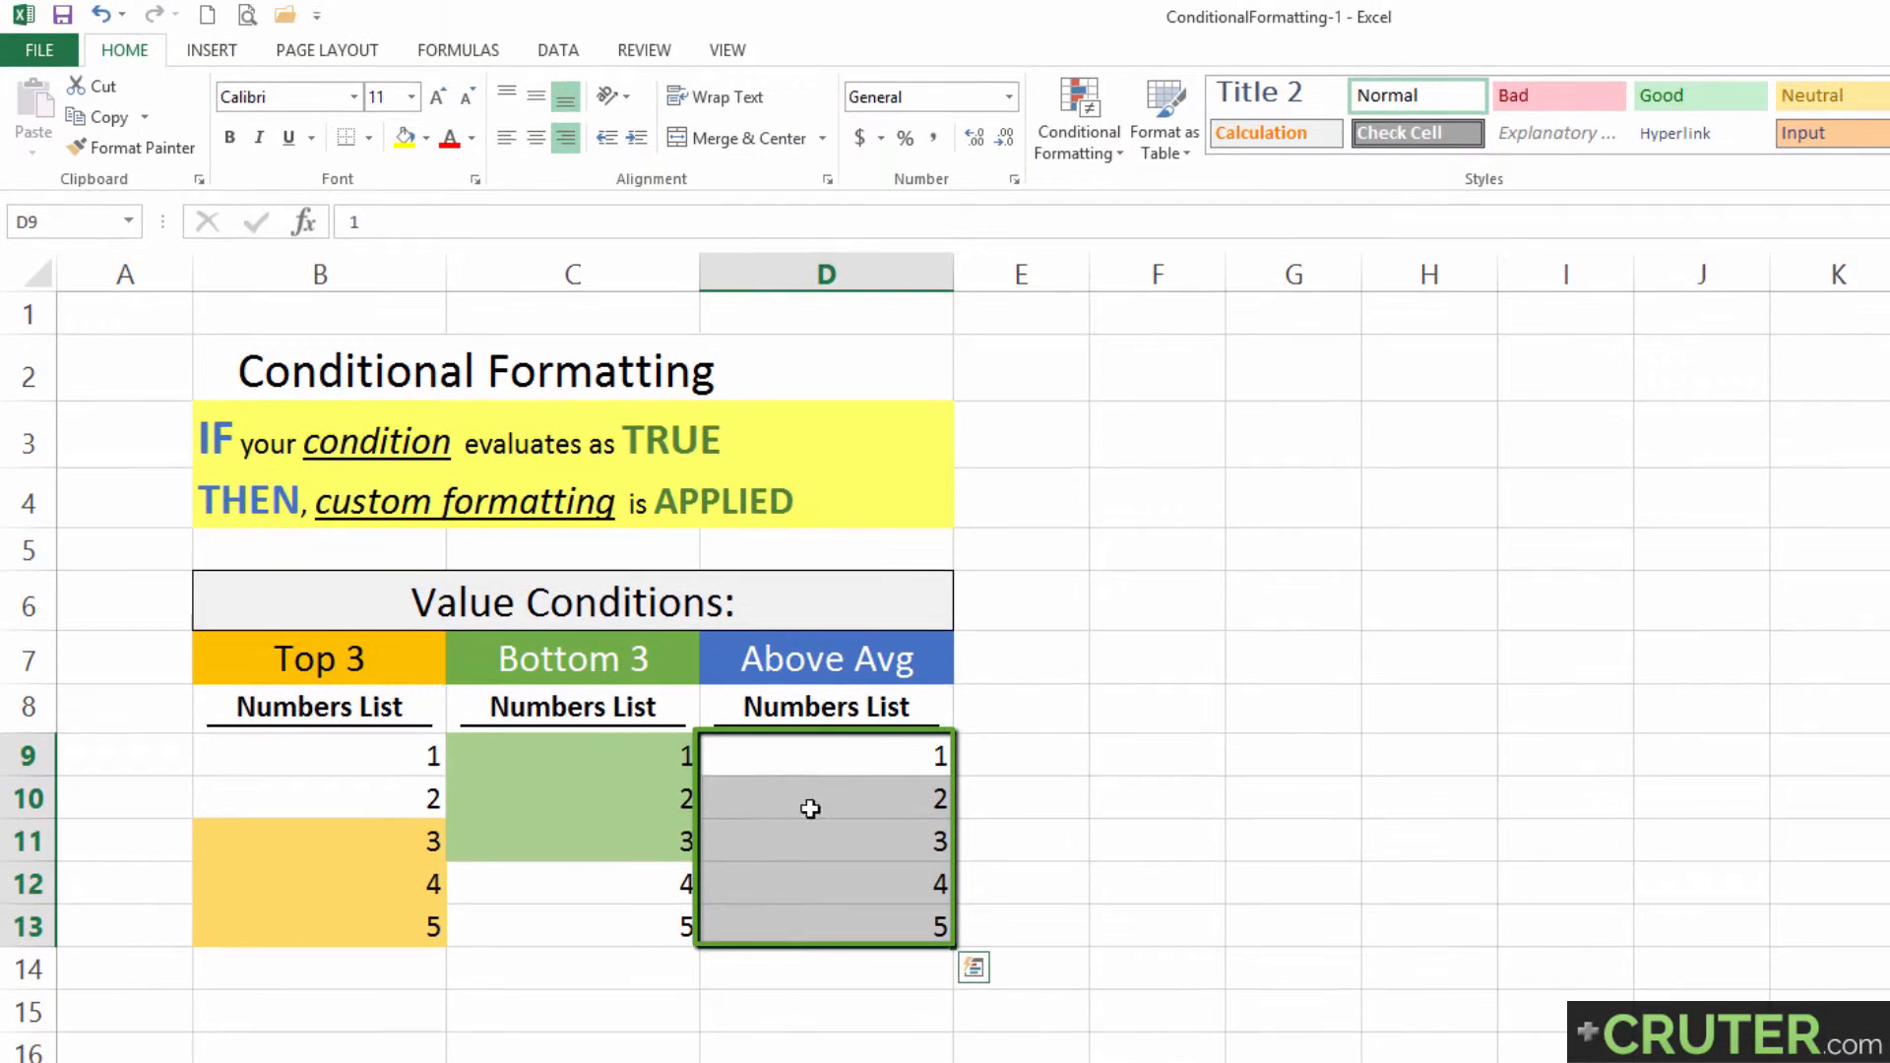
{"action": "left_click", "coordinate": [1062, 148]}
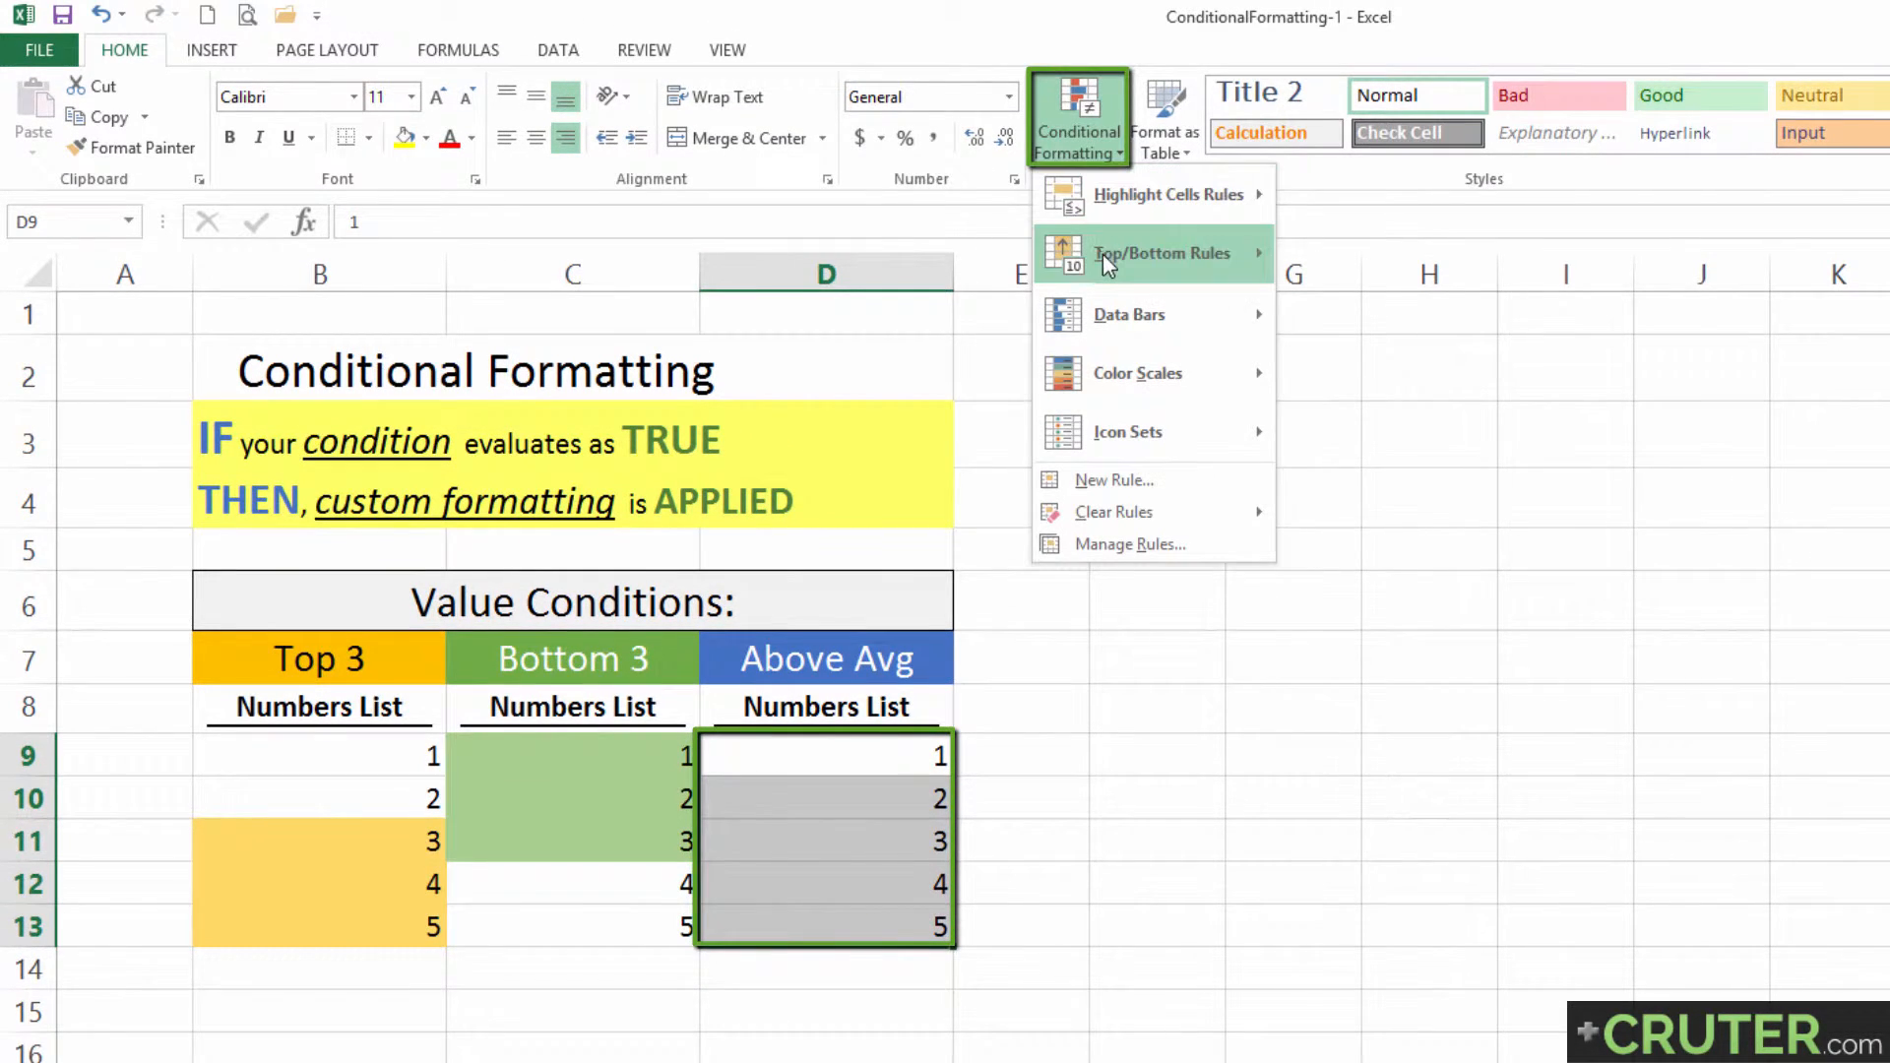
{"action": "mouse_move", "coordinate": [1110, 257]}
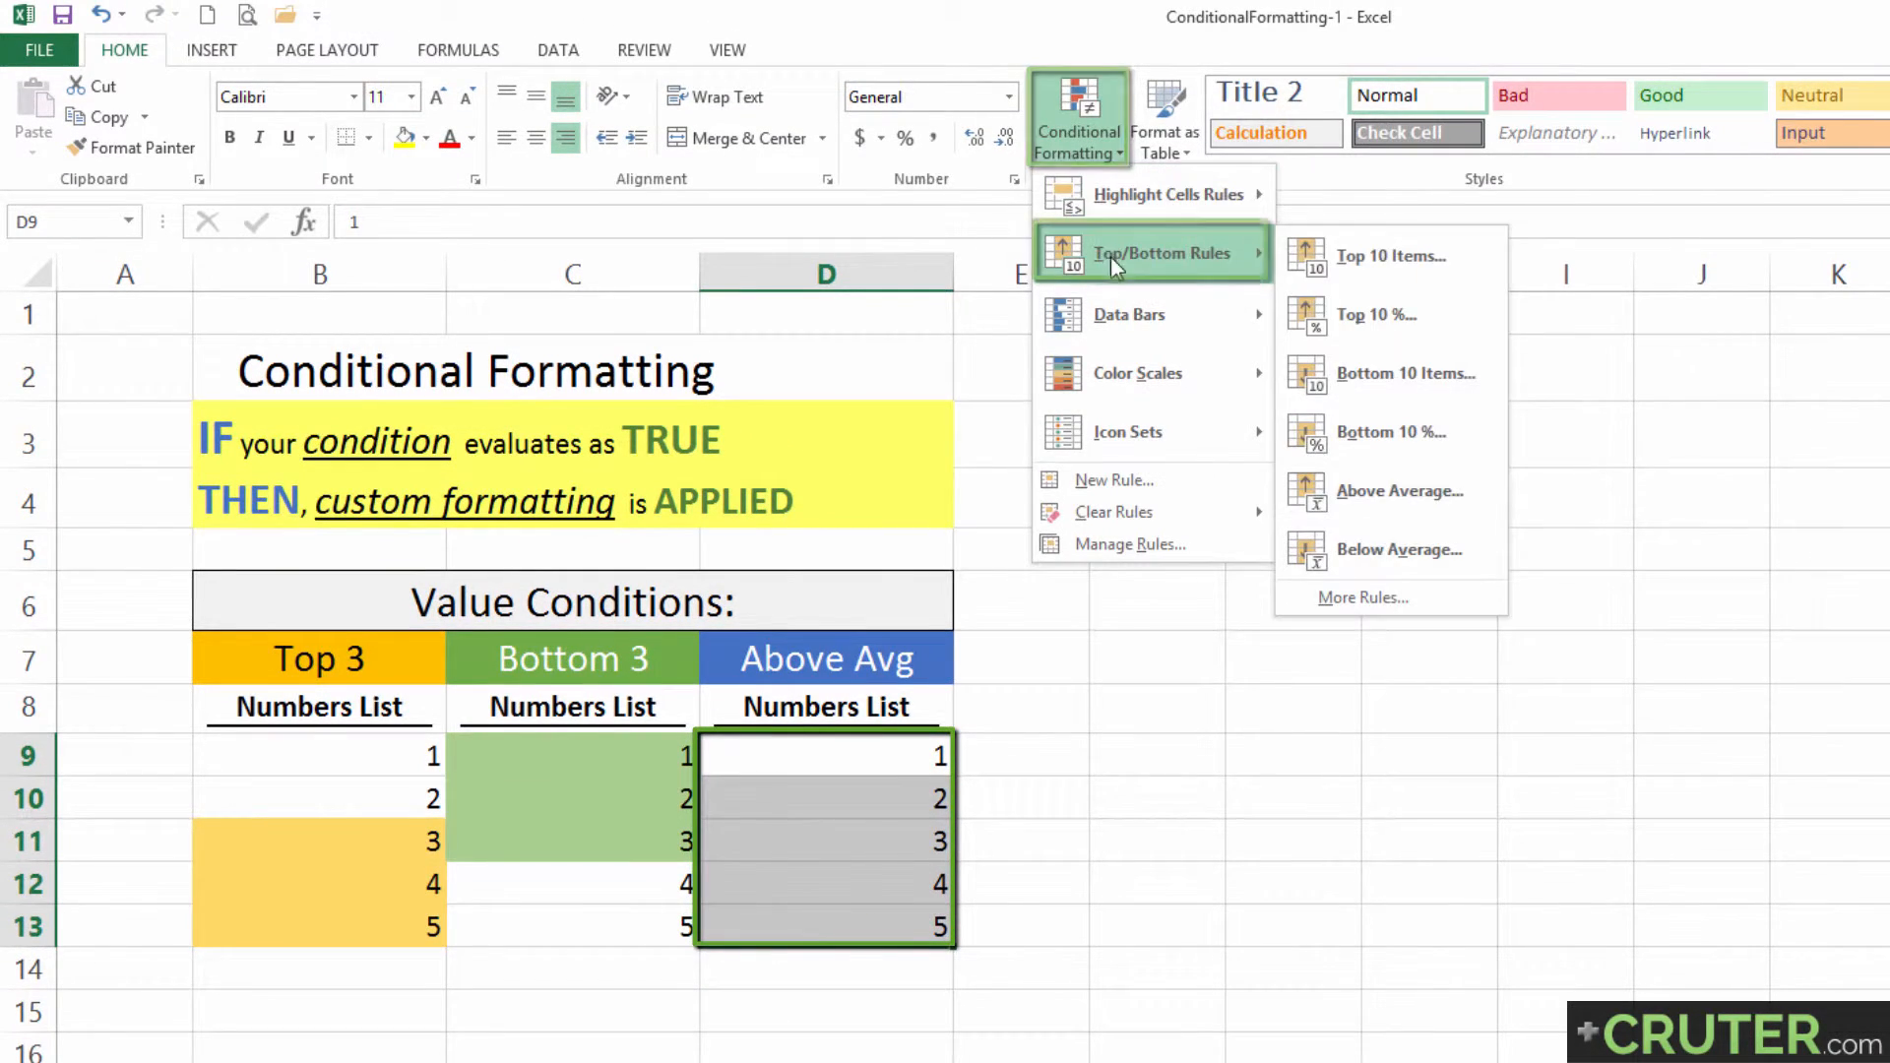
{"action": "left_click", "coordinate": [1388, 489]}
{"action": "left_click", "coordinate": [695, 836]}
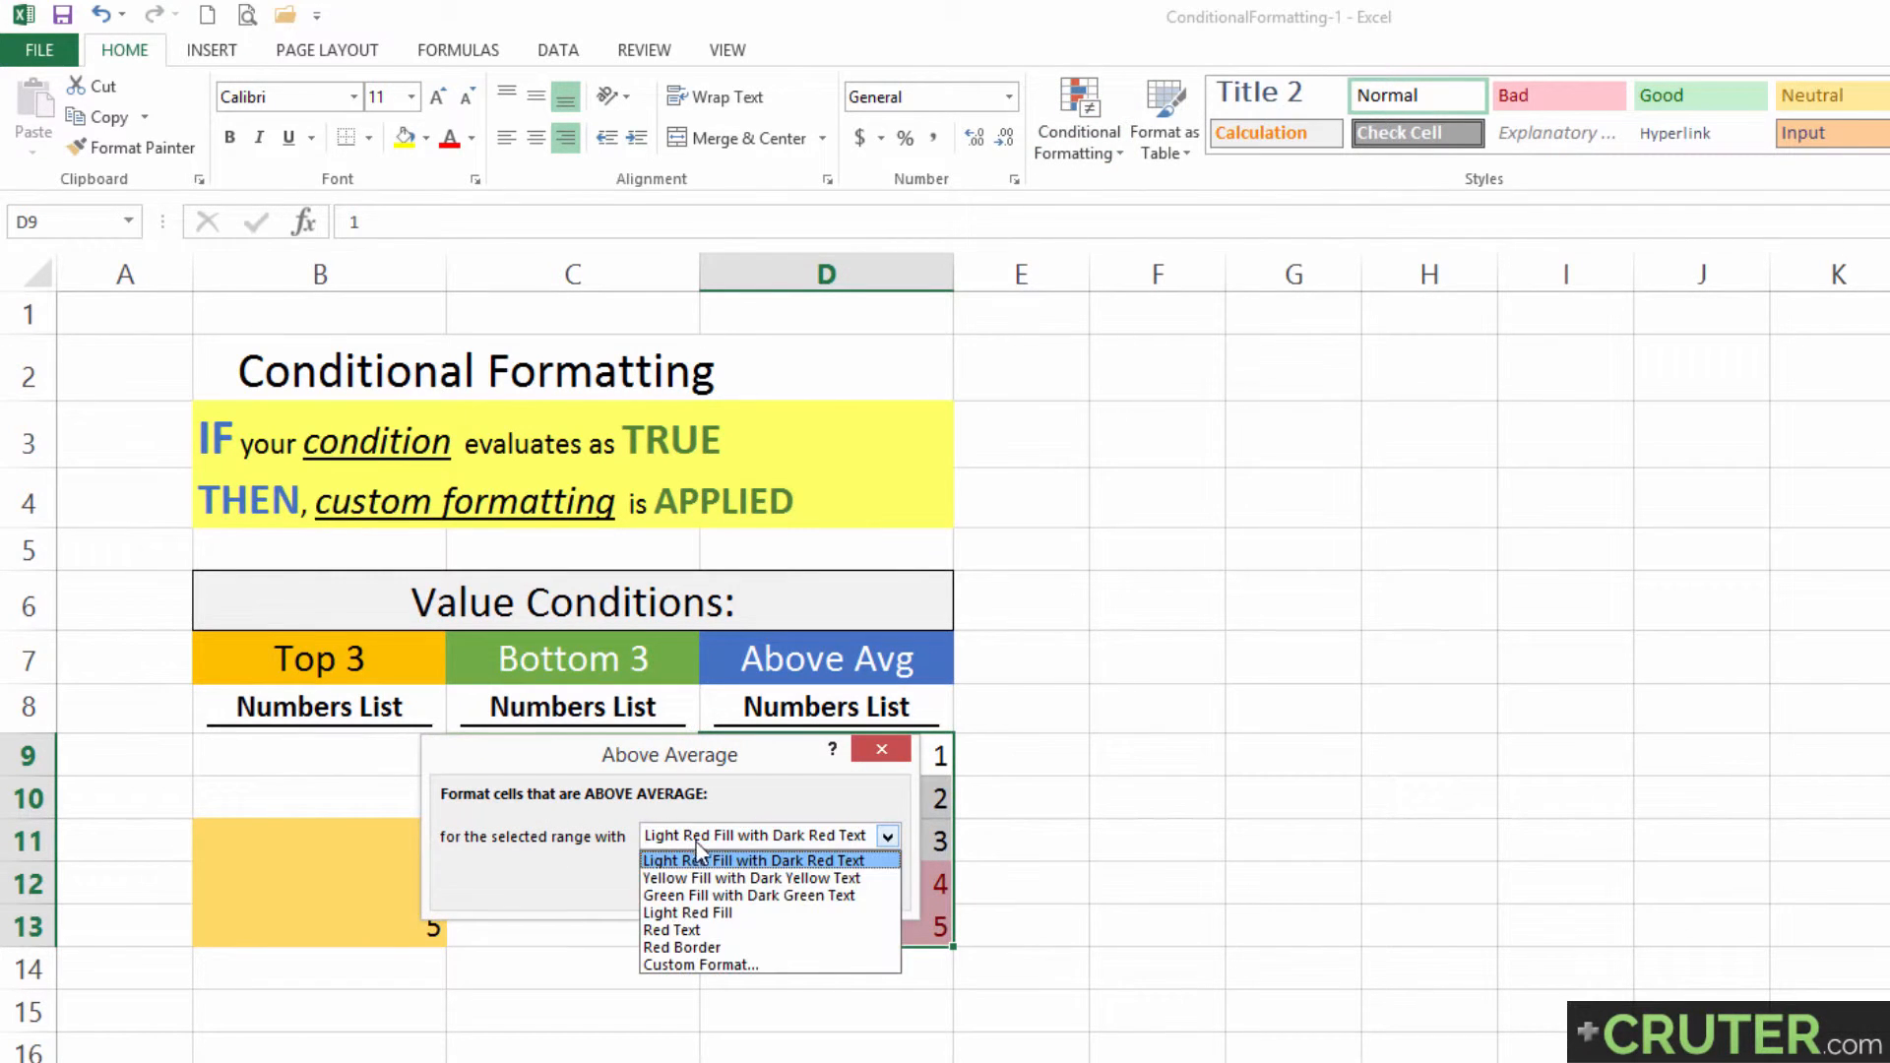
{"action": "left_click", "coordinate": [773, 964]}
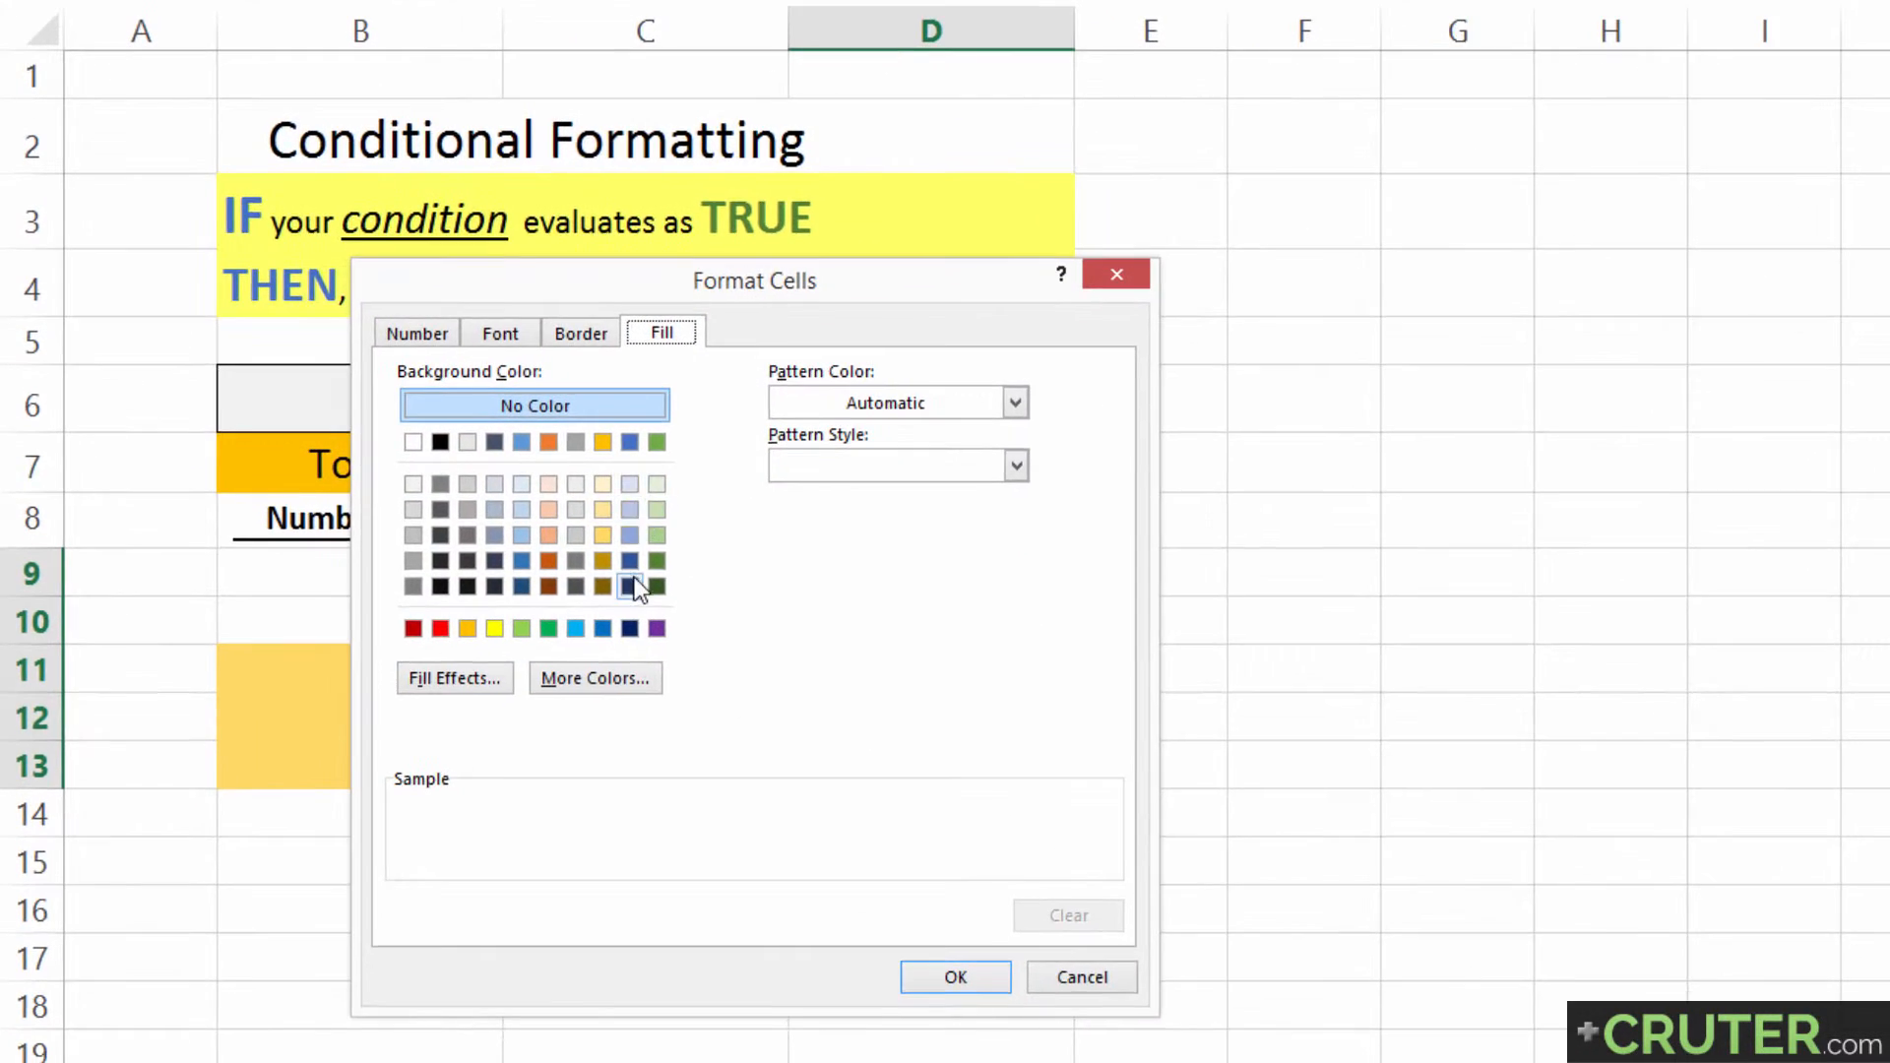
{"action": "left_click", "coordinate": [630, 535]}
{"action": "left_click", "coordinate": [972, 984]}
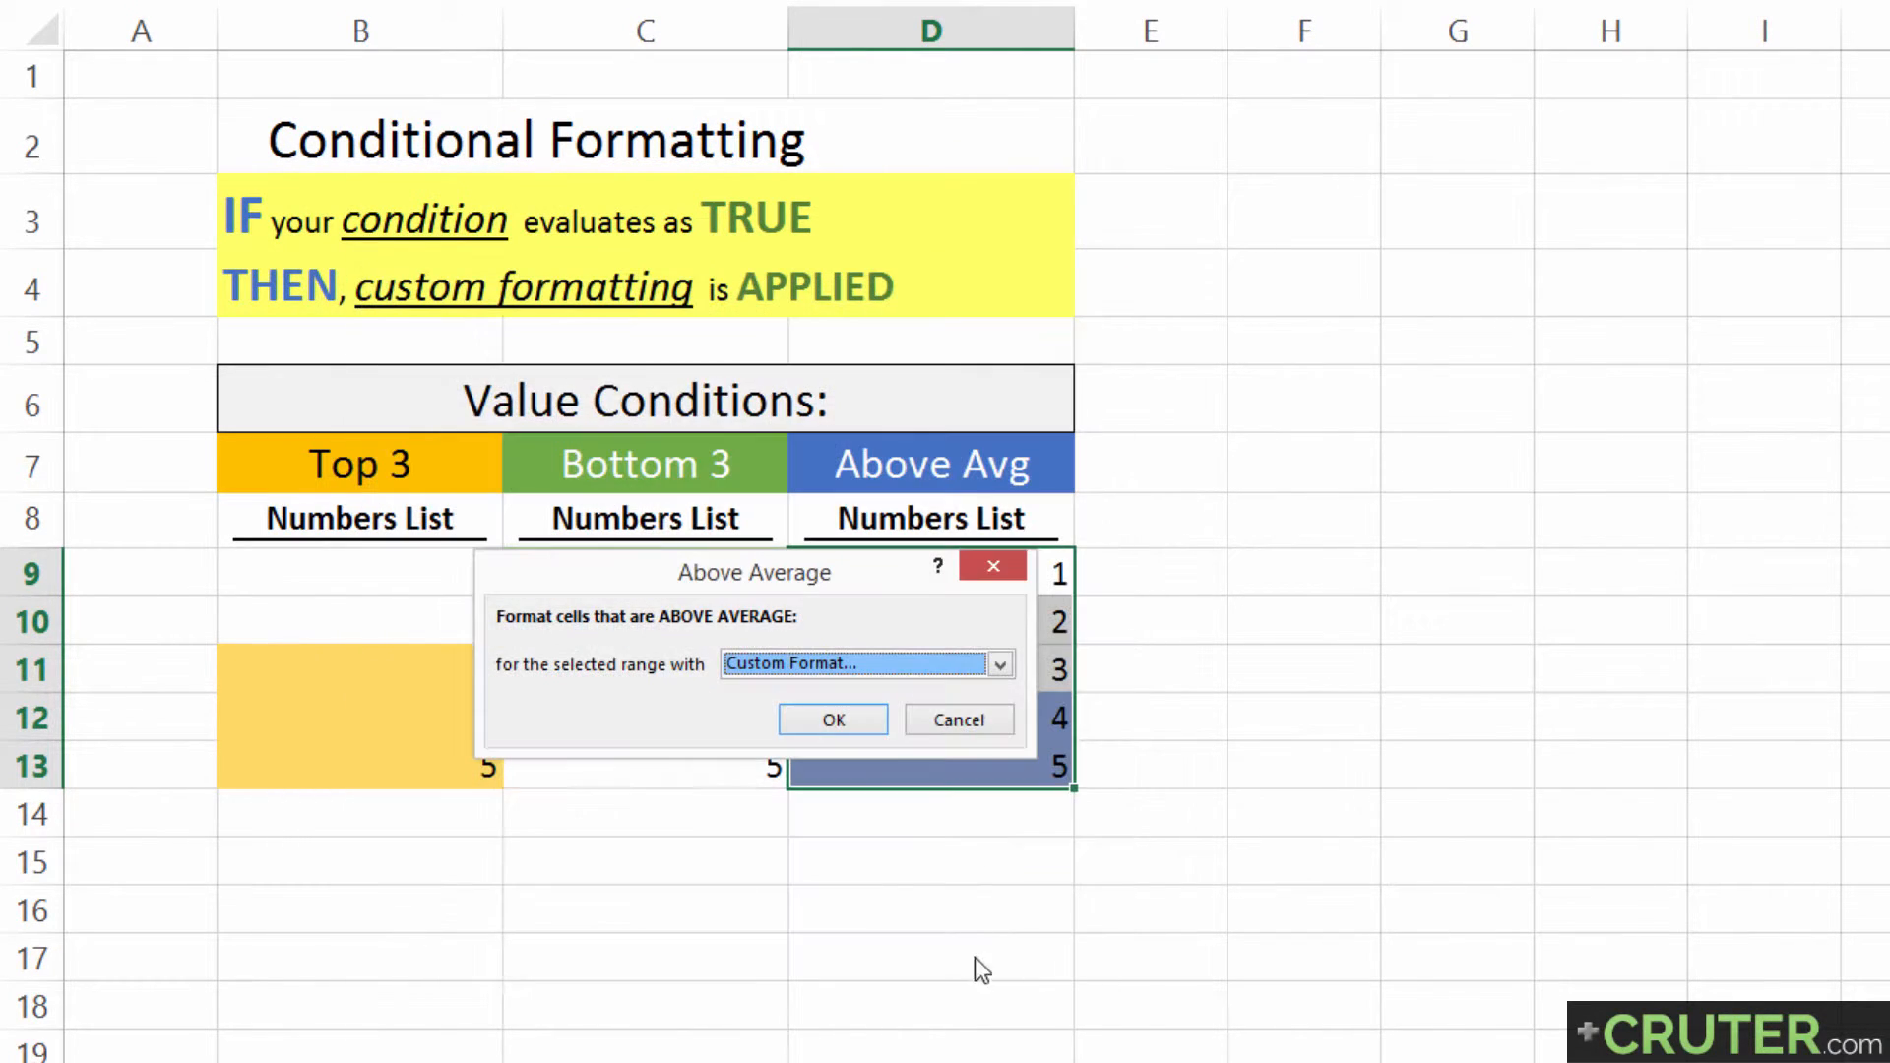
{"action": "left_click", "coordinate": [801, 719]}
{"action": "left_click", "coordinate": [877, 822]}
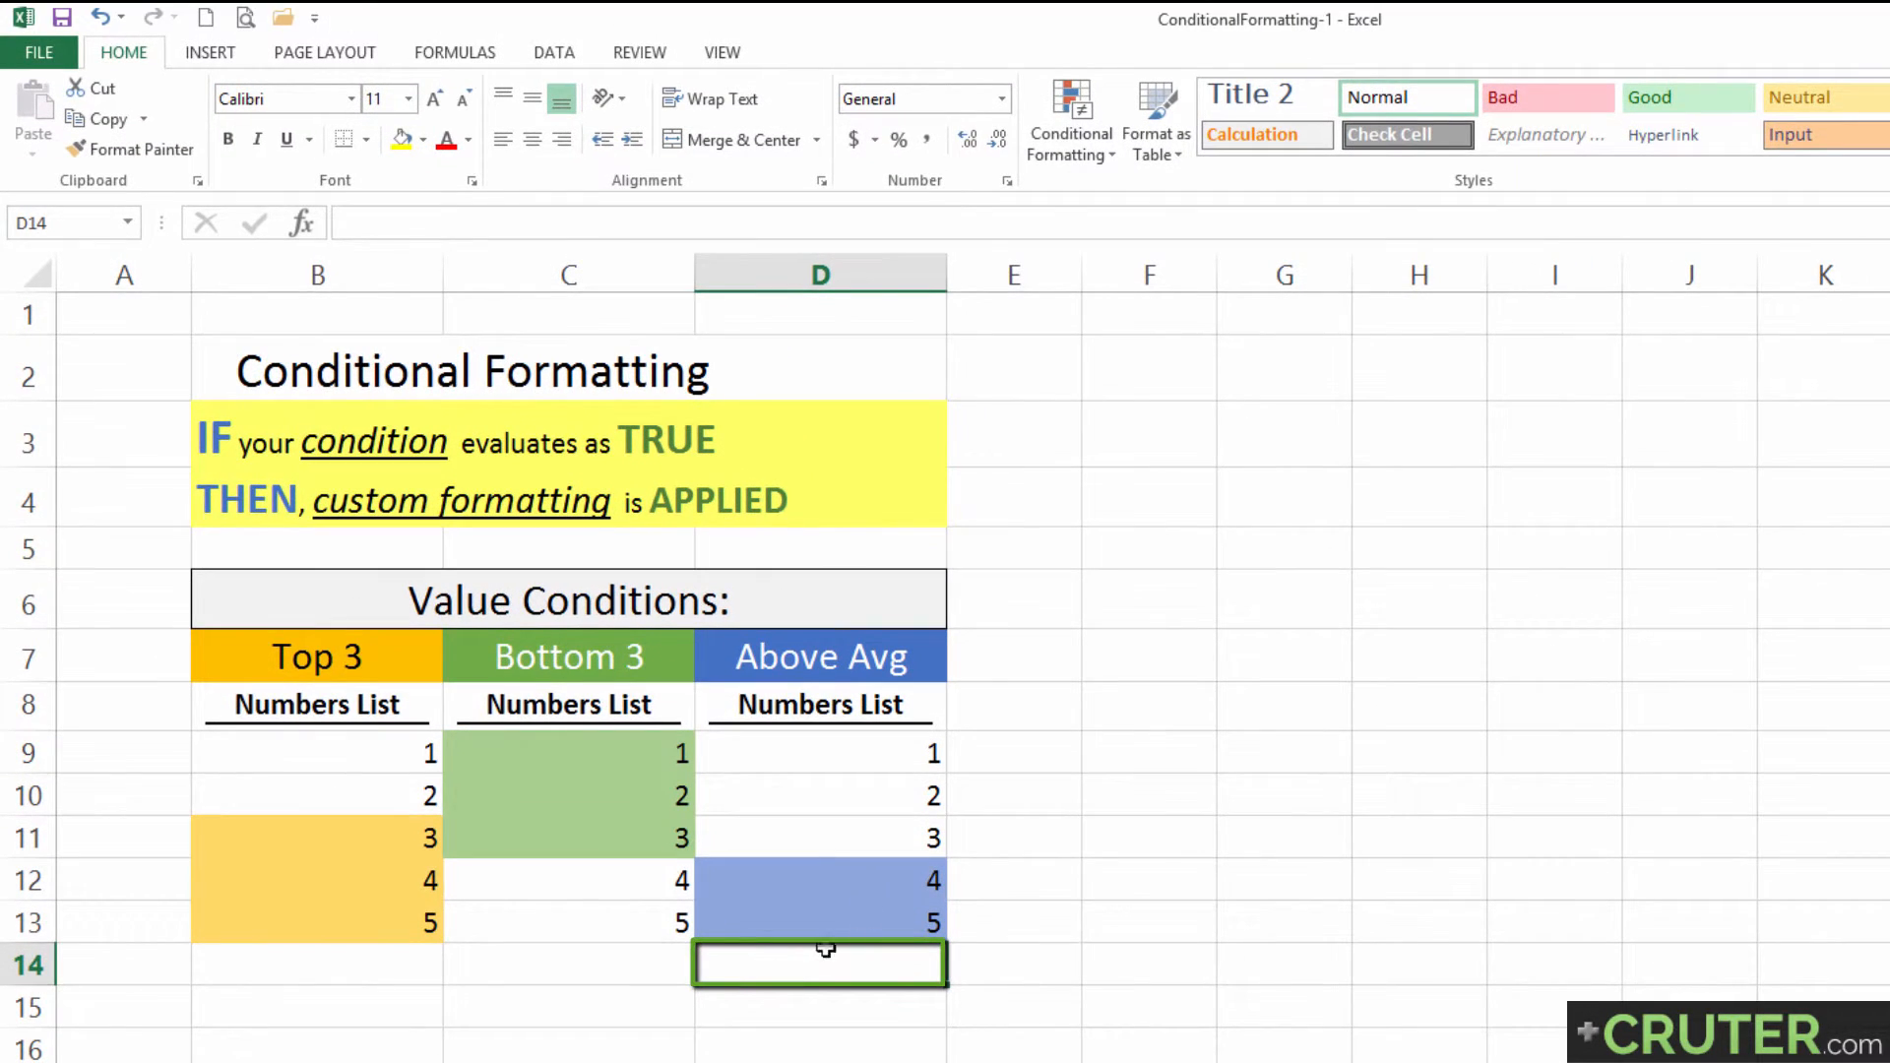
Open the Conditional Formatting Rules Manager, move it below the number lists, and show the rules for This Worksheet.
{"action": "left_click", "coordinate": [1051, 144]}
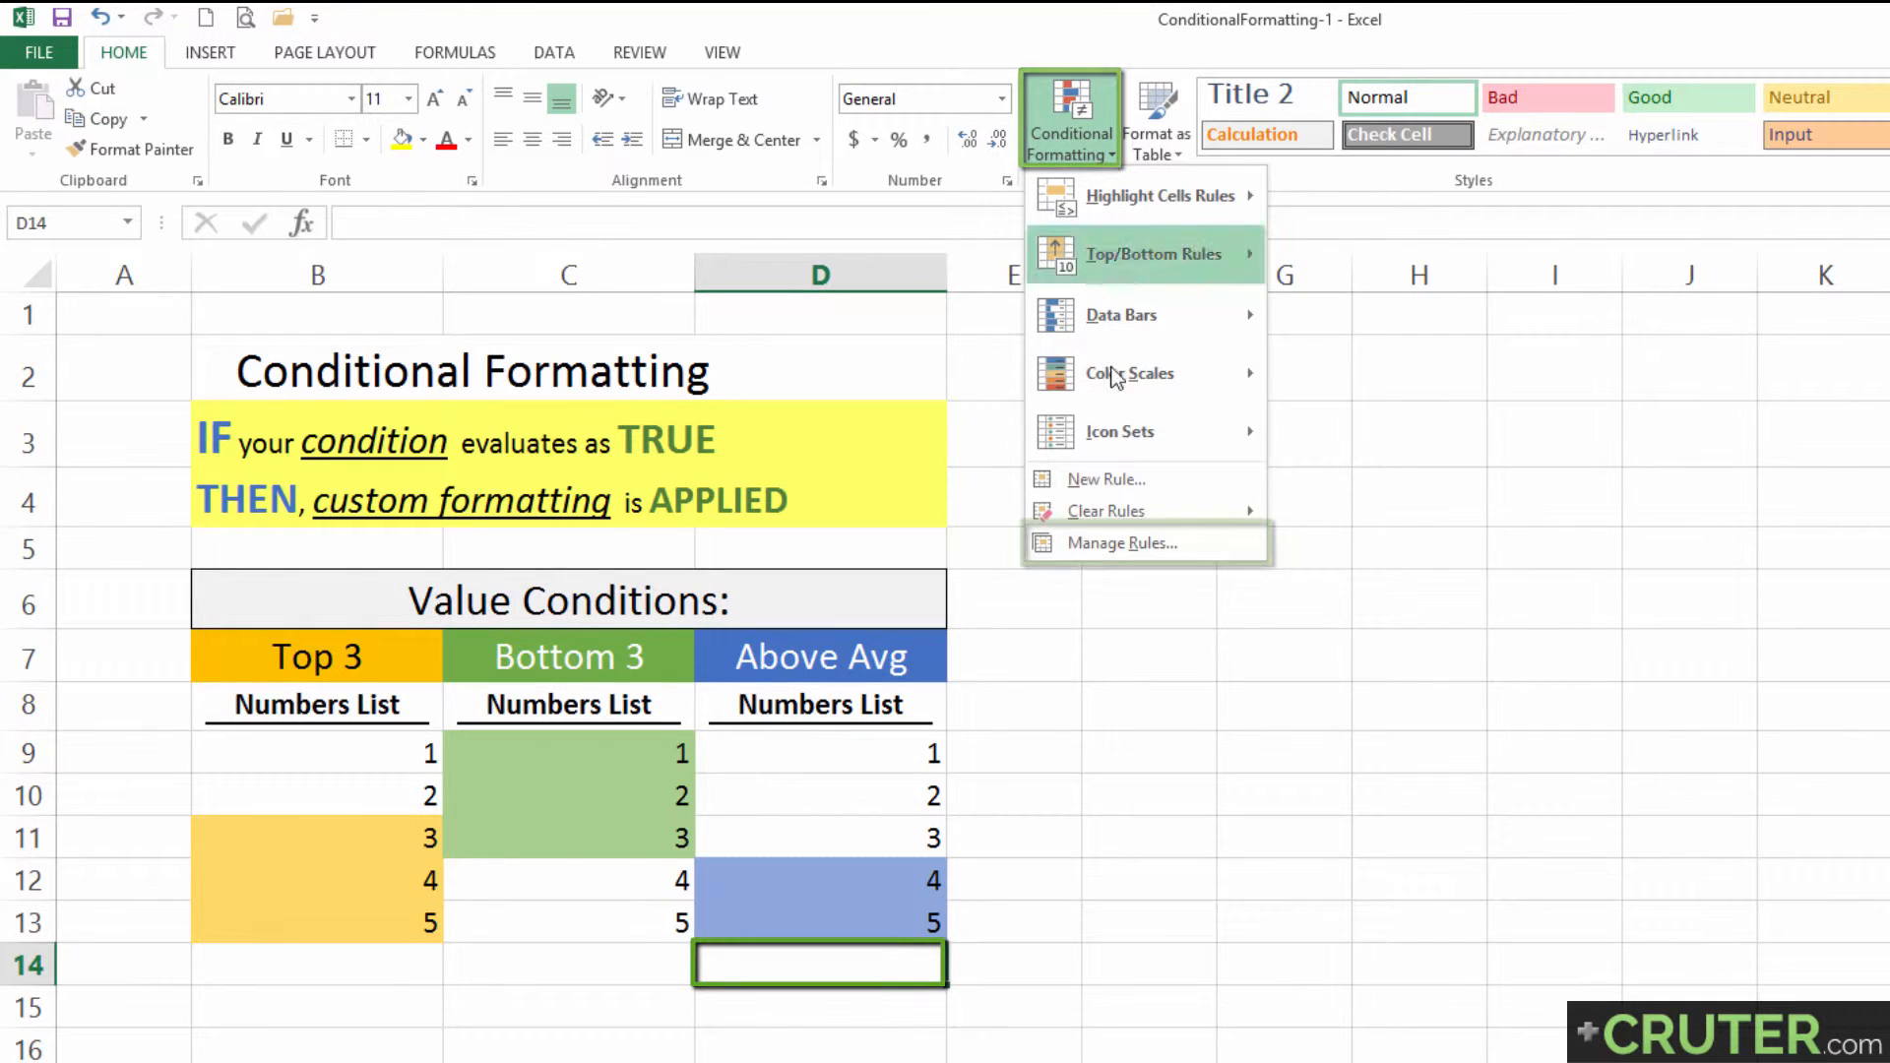
{"action": "left_click", "coordinate": [1132, 551]}
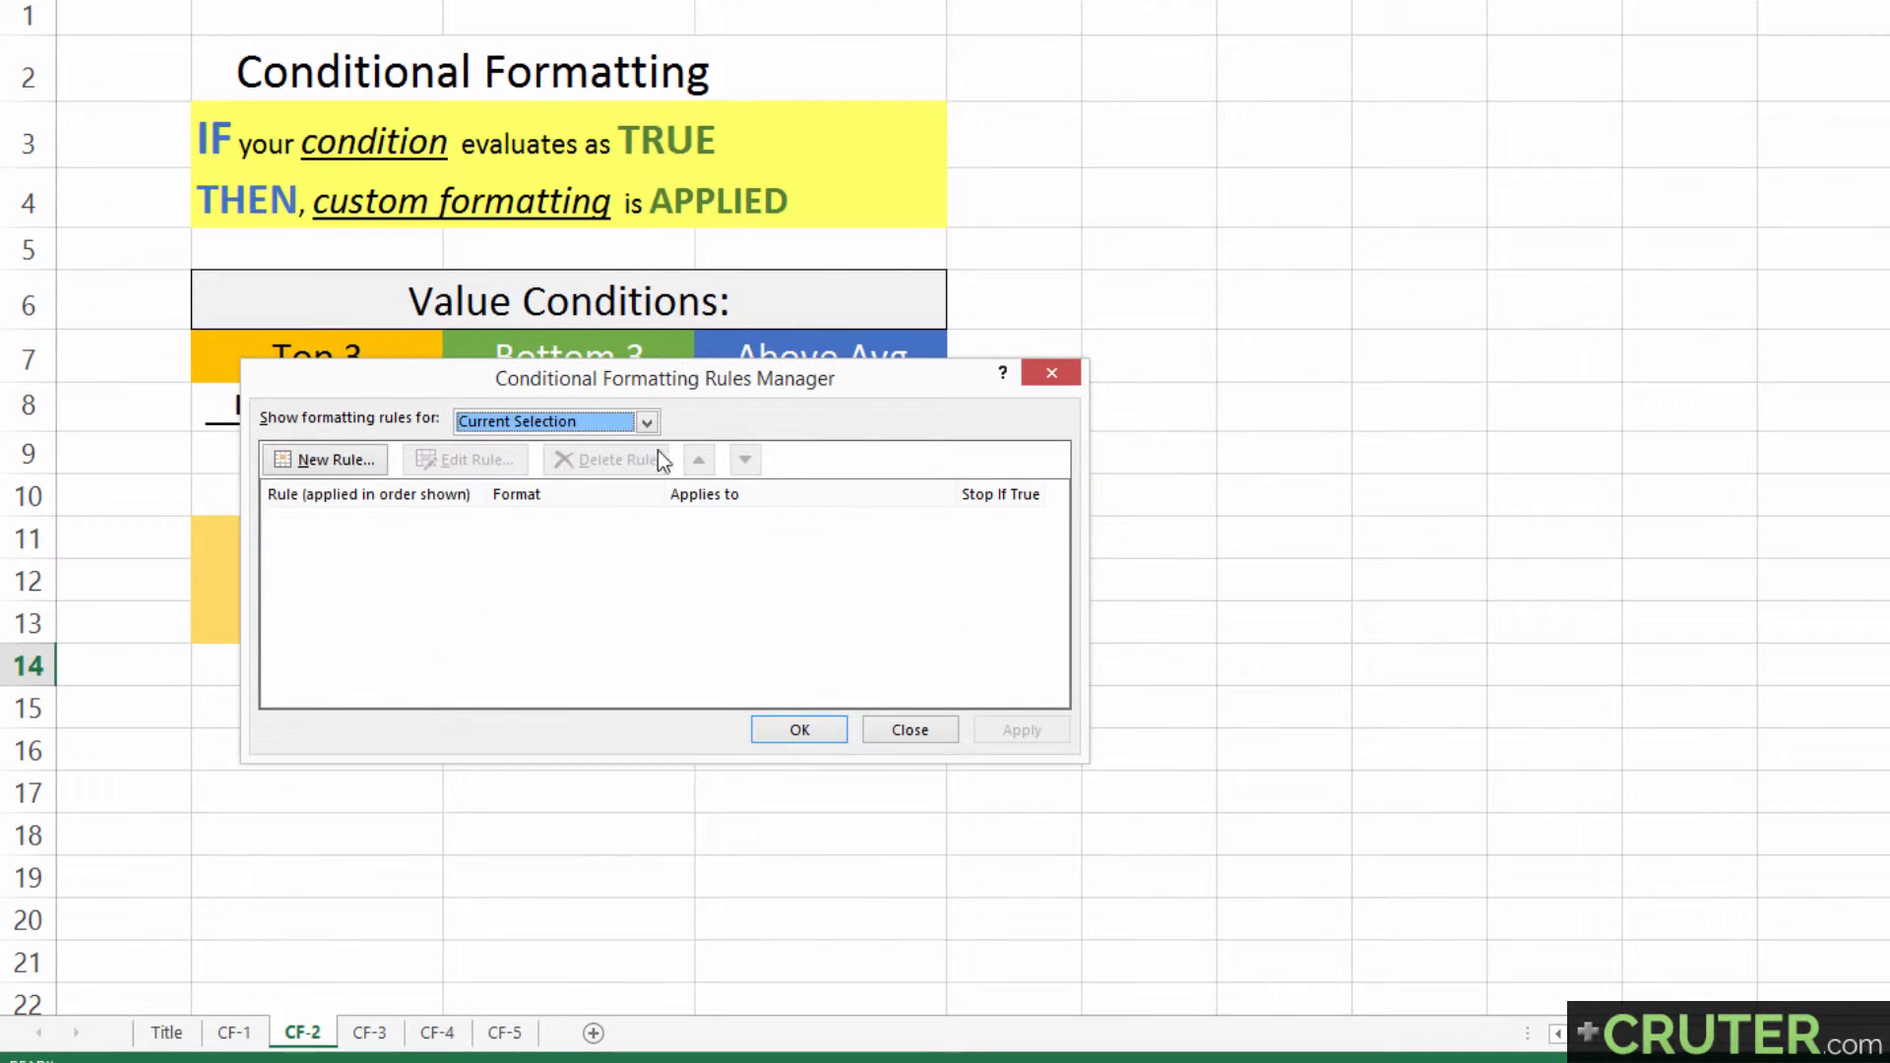
{"action": "left_click_drag", "start_coordinate": [657, 378], "coordinate": [565, 668]}
{"action": "left_click", "coordinate": [506, 712]}
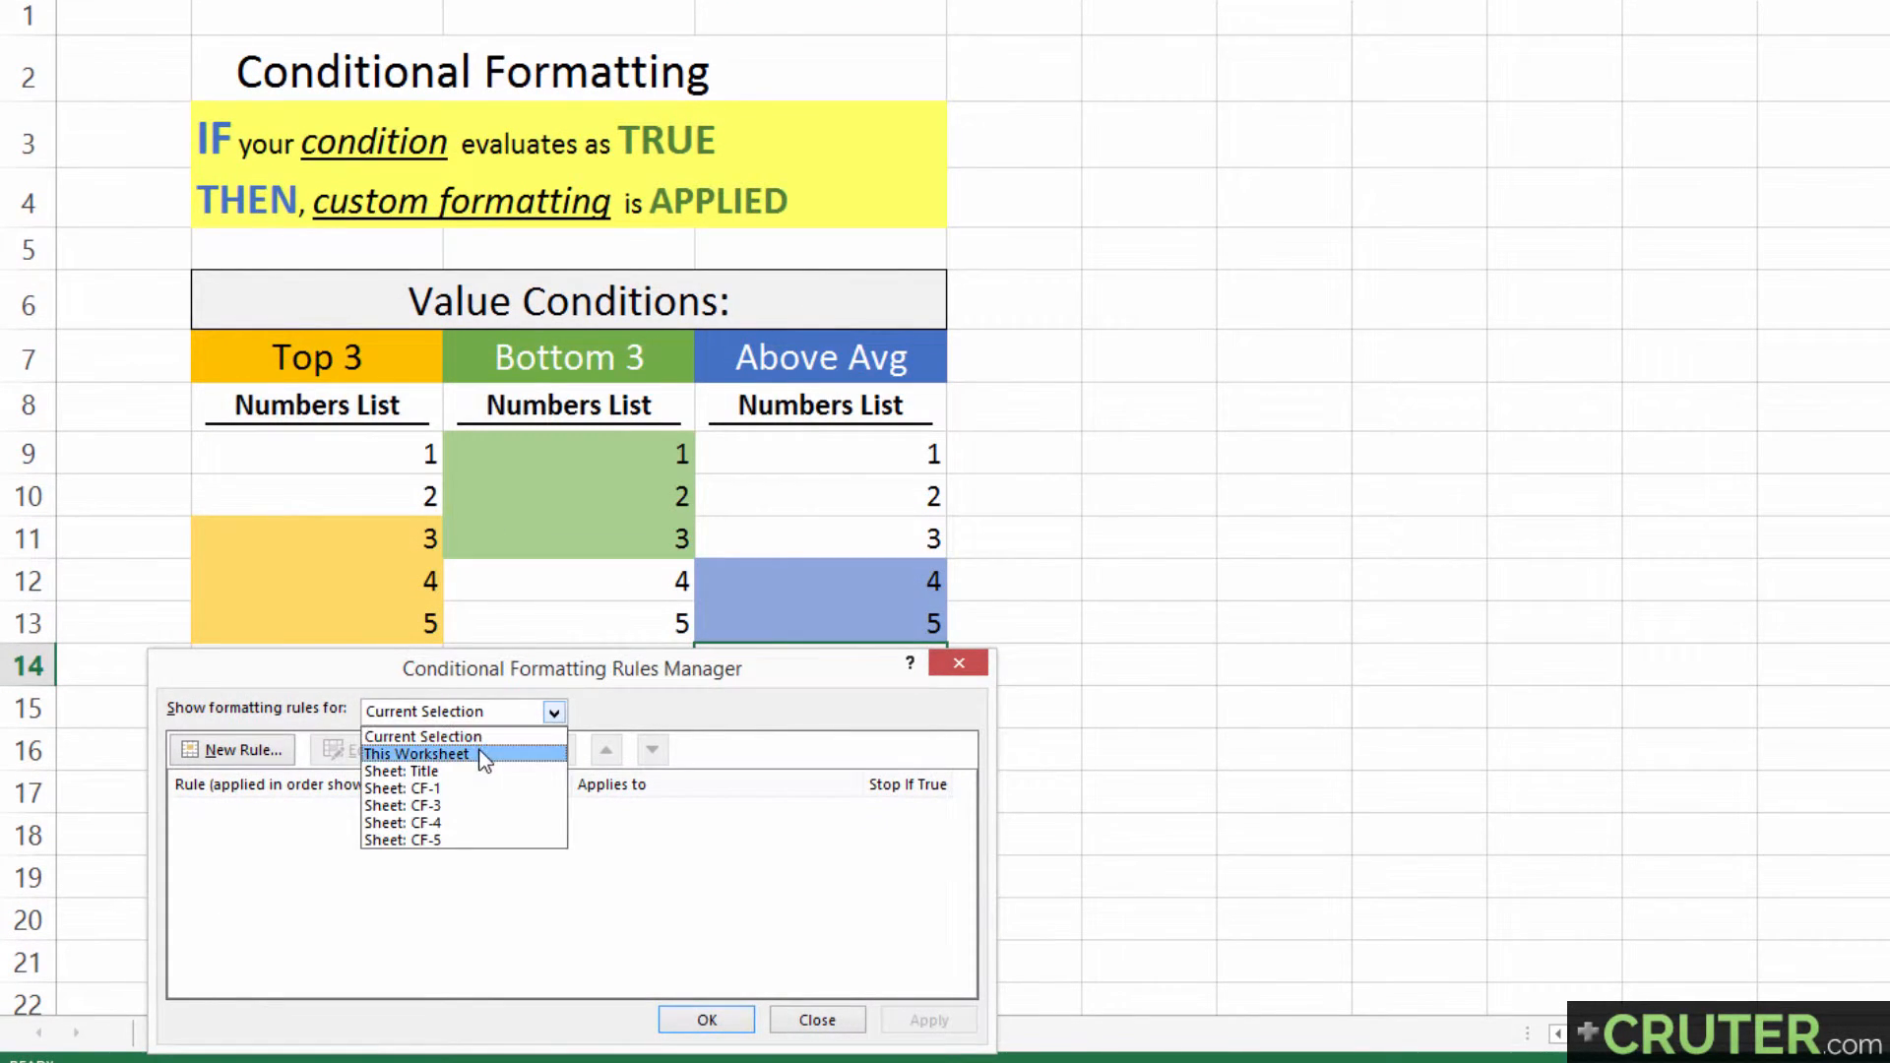
{"action": "left_click", "coordinate": [484, 756]}
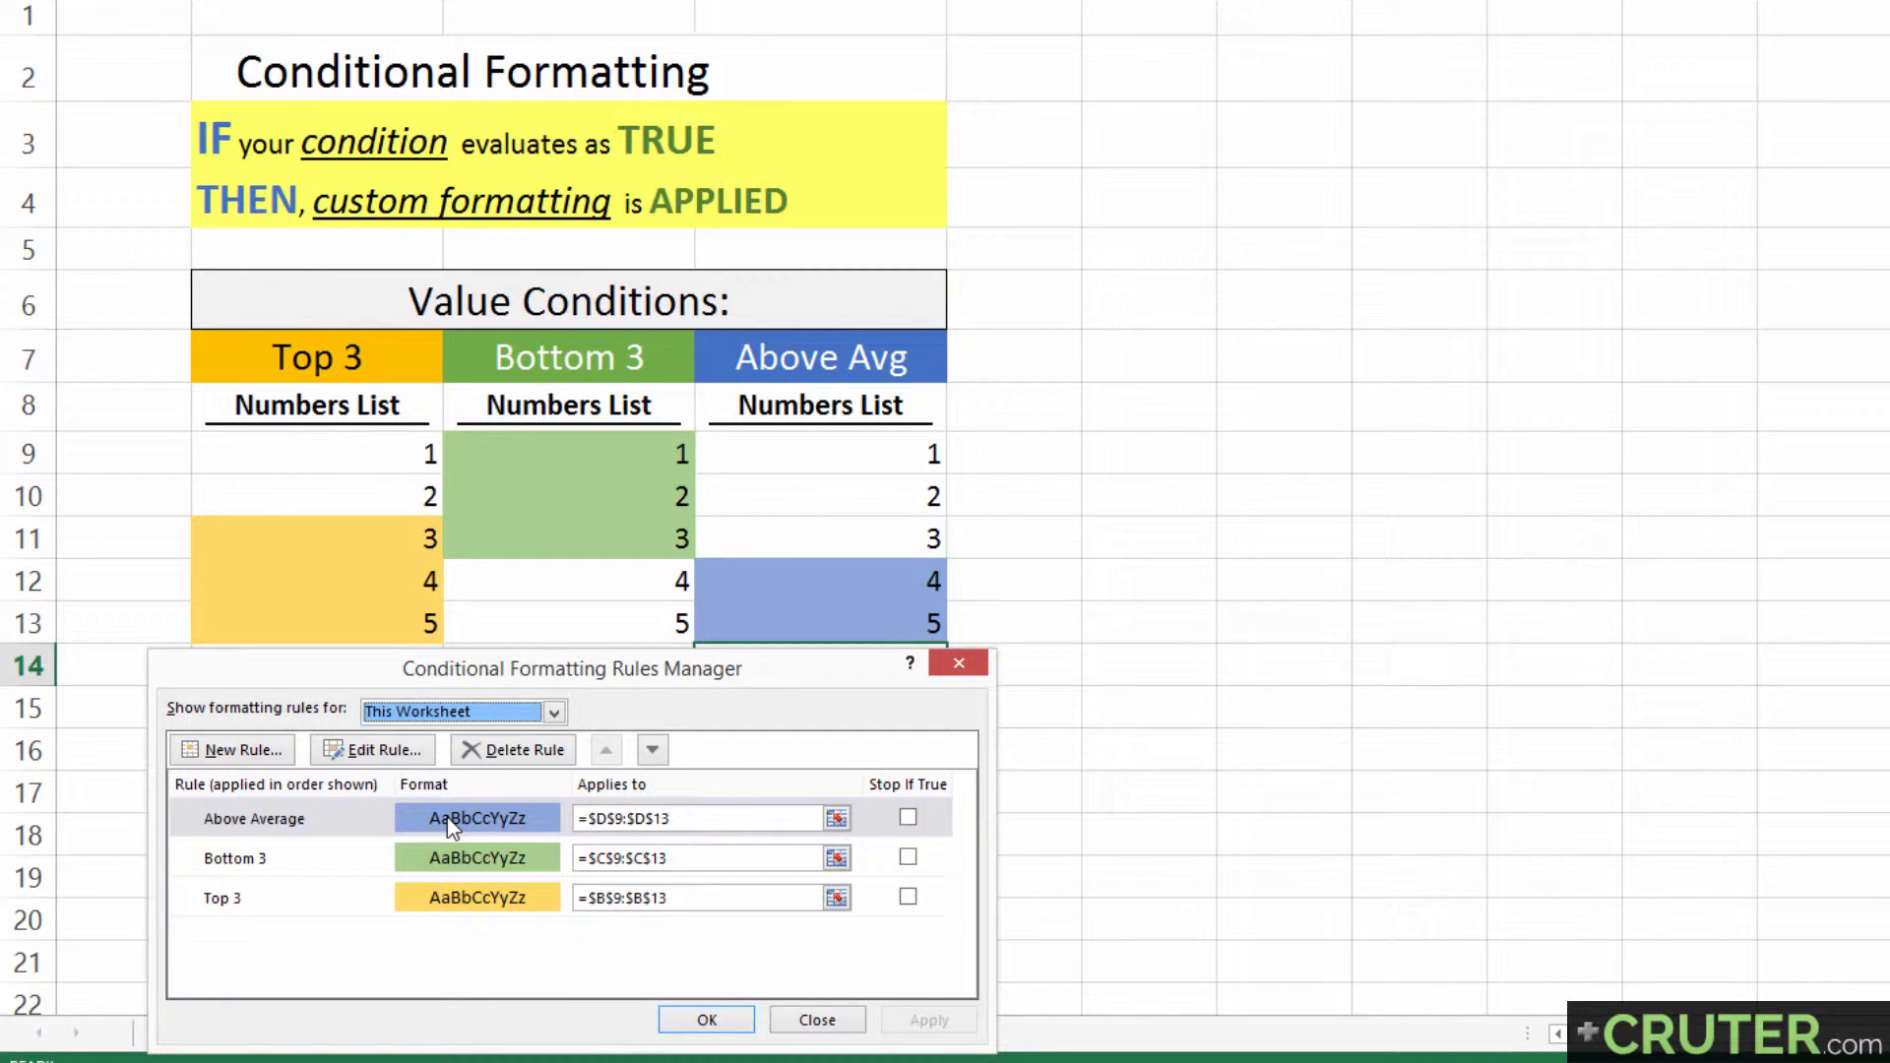
Open the Above Average rule for editing, examine the available average and standard deviation comparisons, and leave without changes.
{"action": "left_click", "coordinate": [455, 825]}
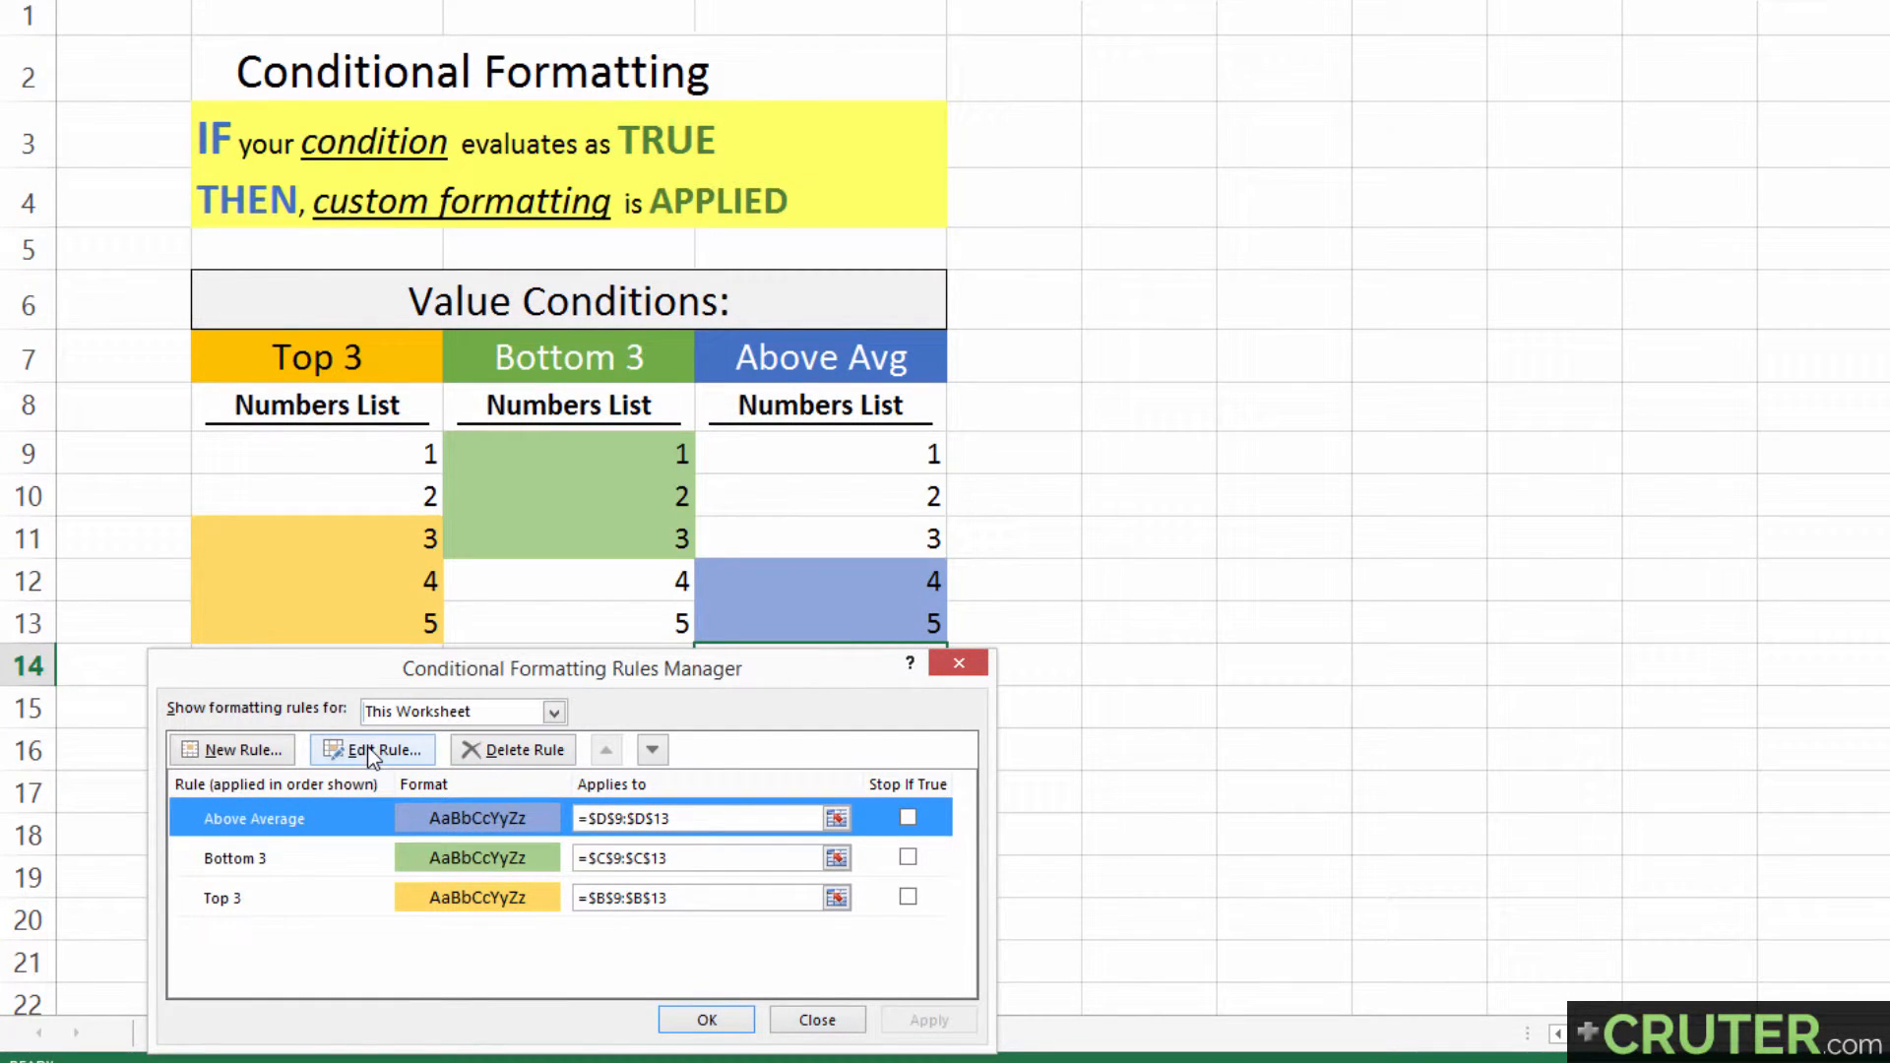
{"action": "double_click", "coordinate": [370, 811]}
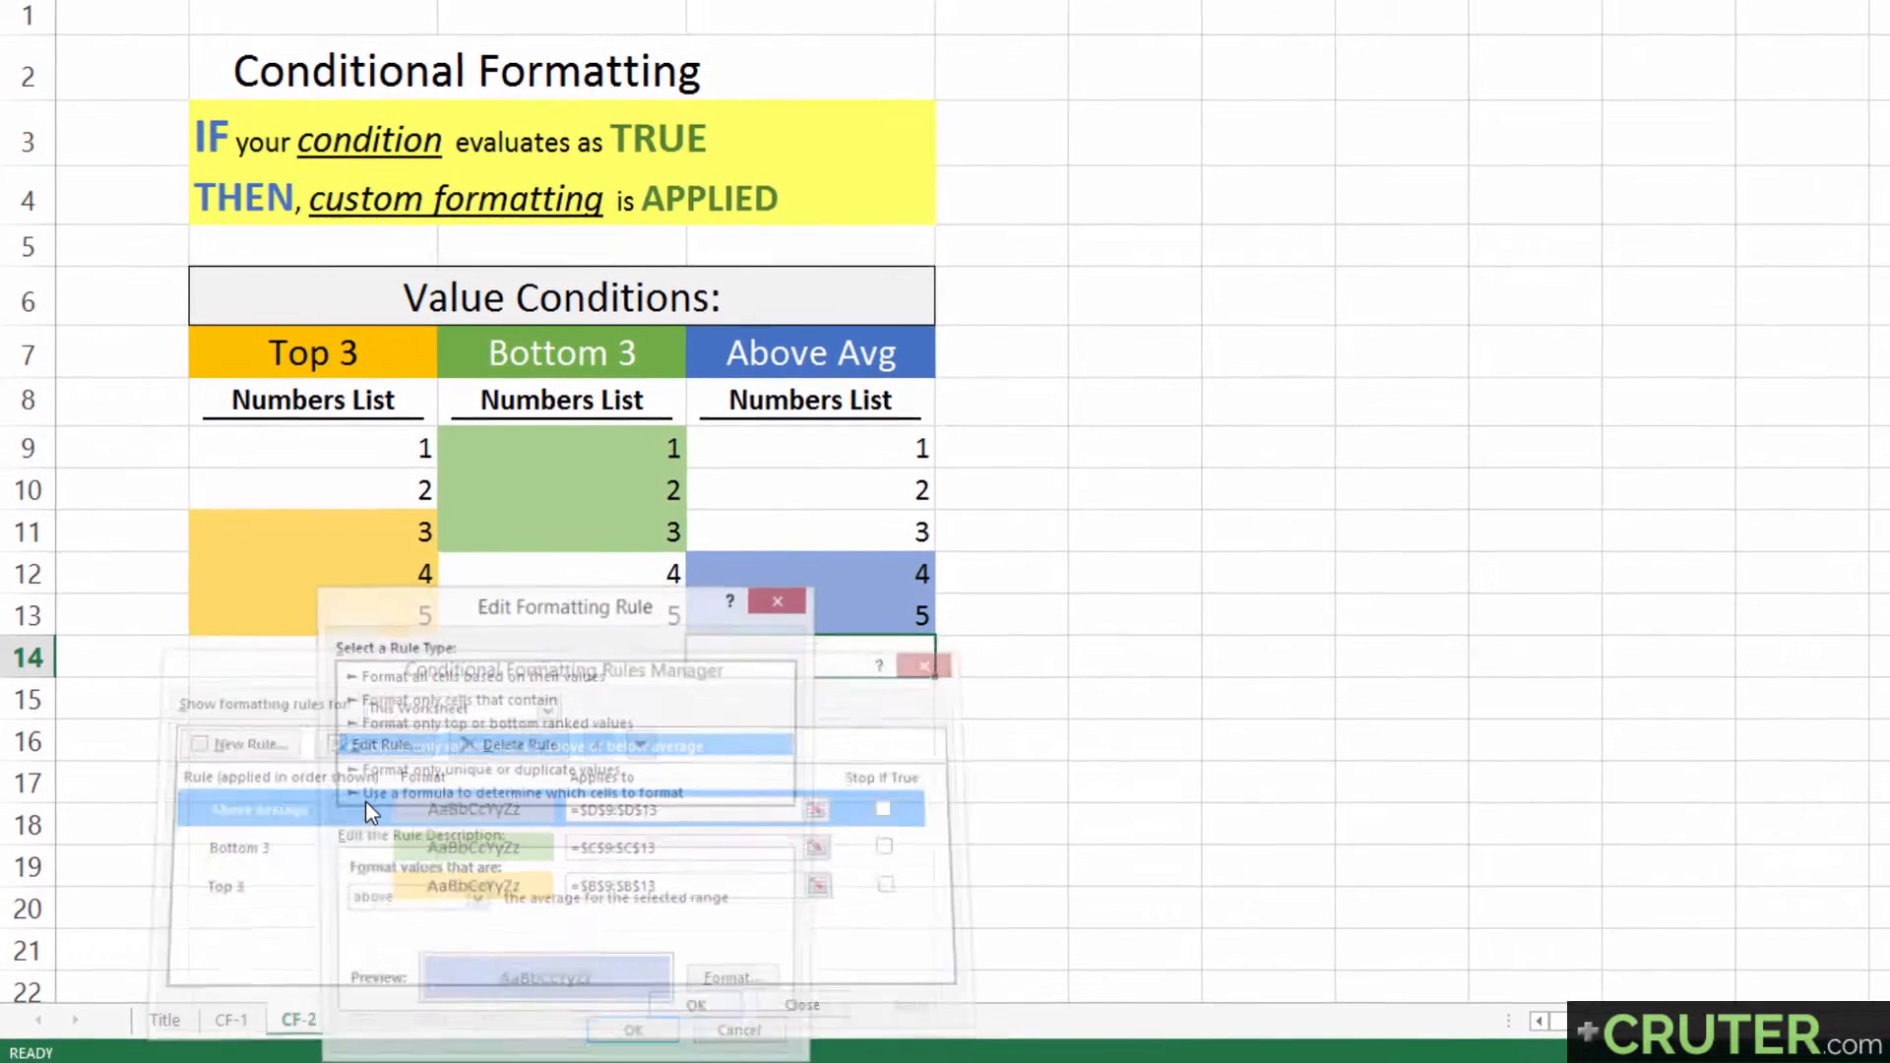
{"action": "left_click_drag", "start_coordinate": [481, 605], "coordinate": [347, 322]}
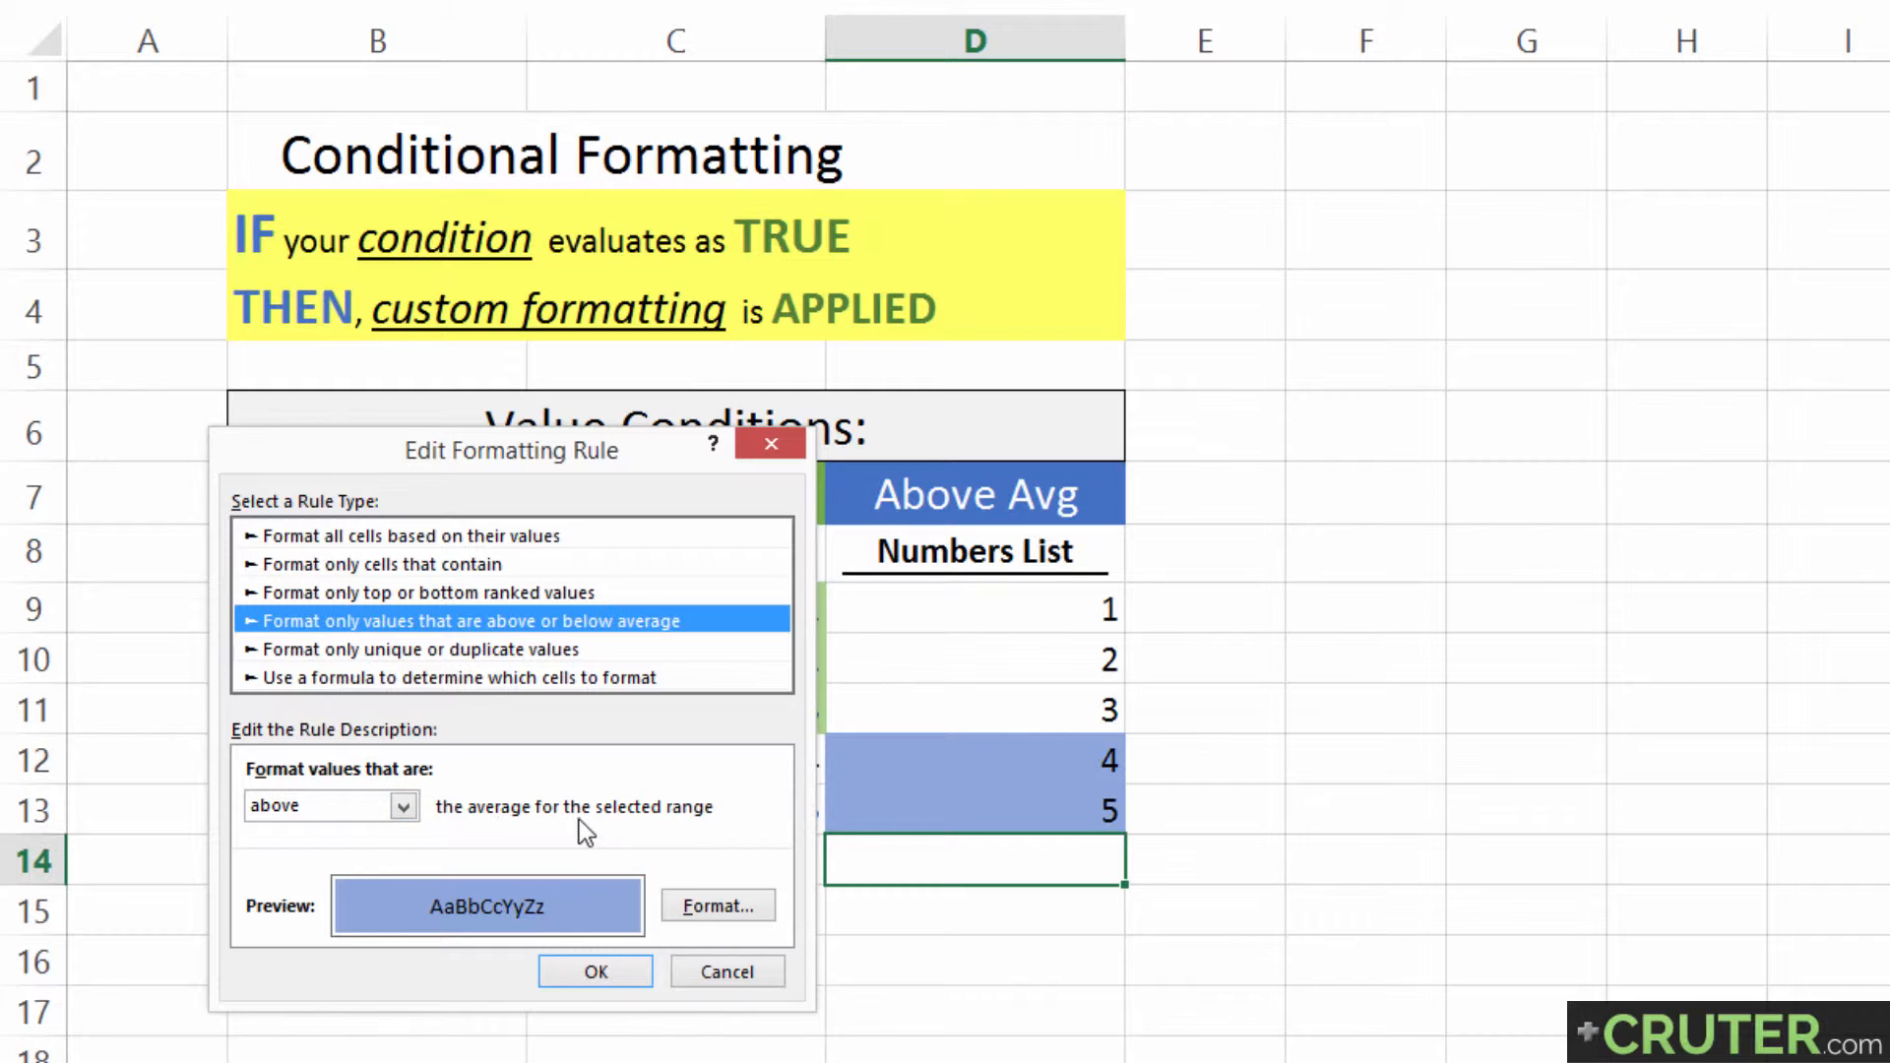
{"action": "left_click", "coordinate": [405, 807]}
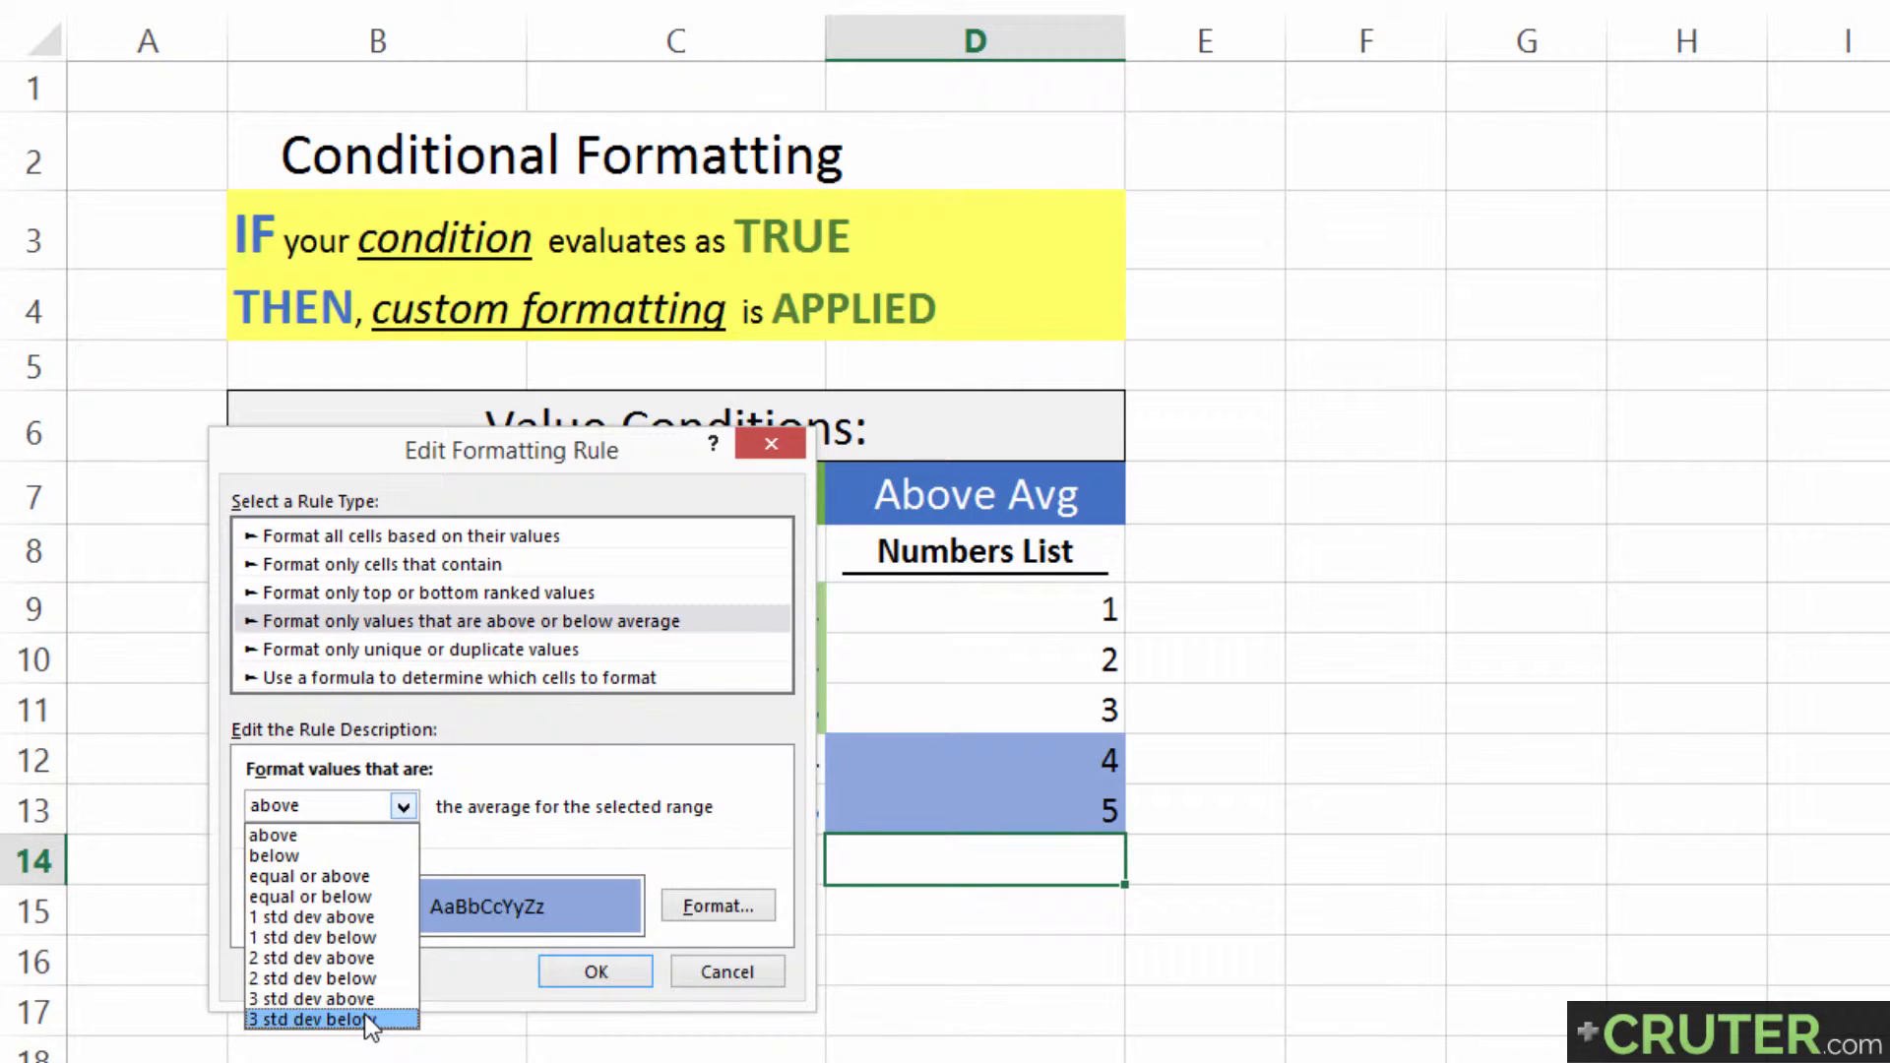
{"action": "left_click", "coordinate": [469, 978]}
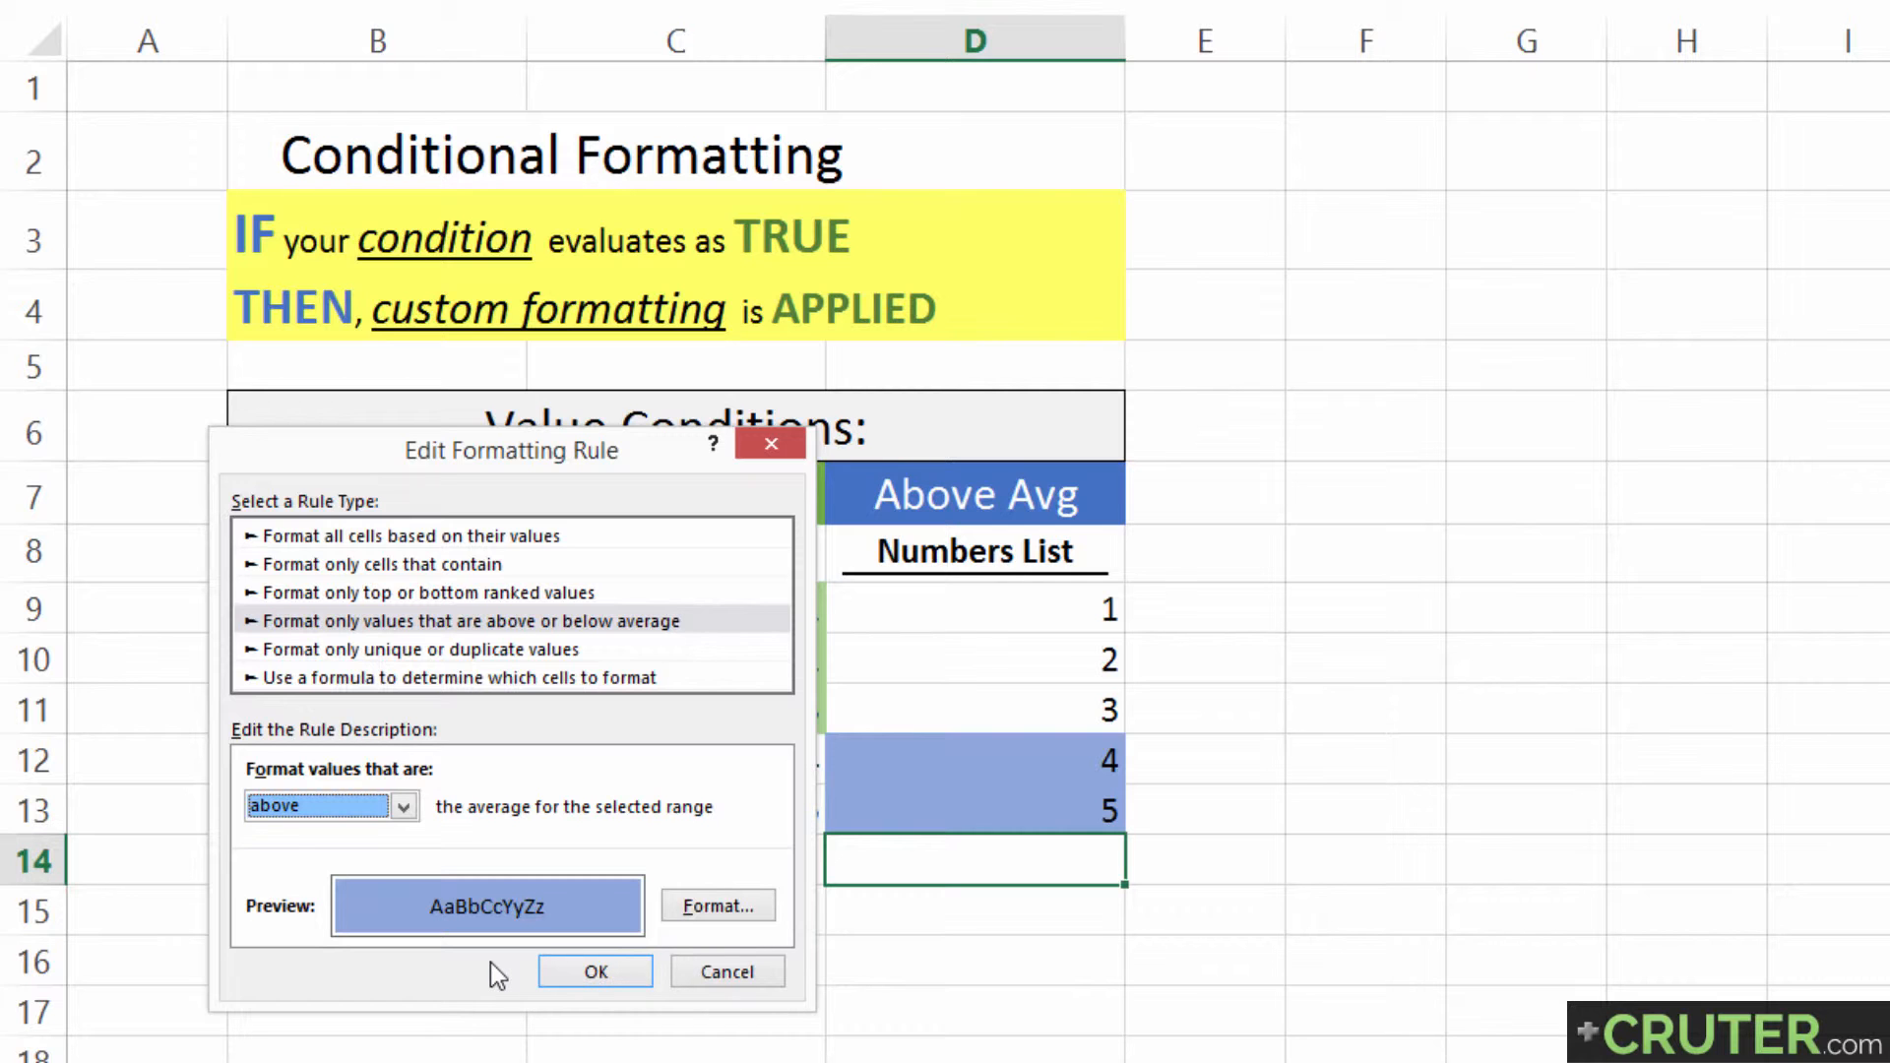
{"action": "left_click", "coordinate": [719, 972]}
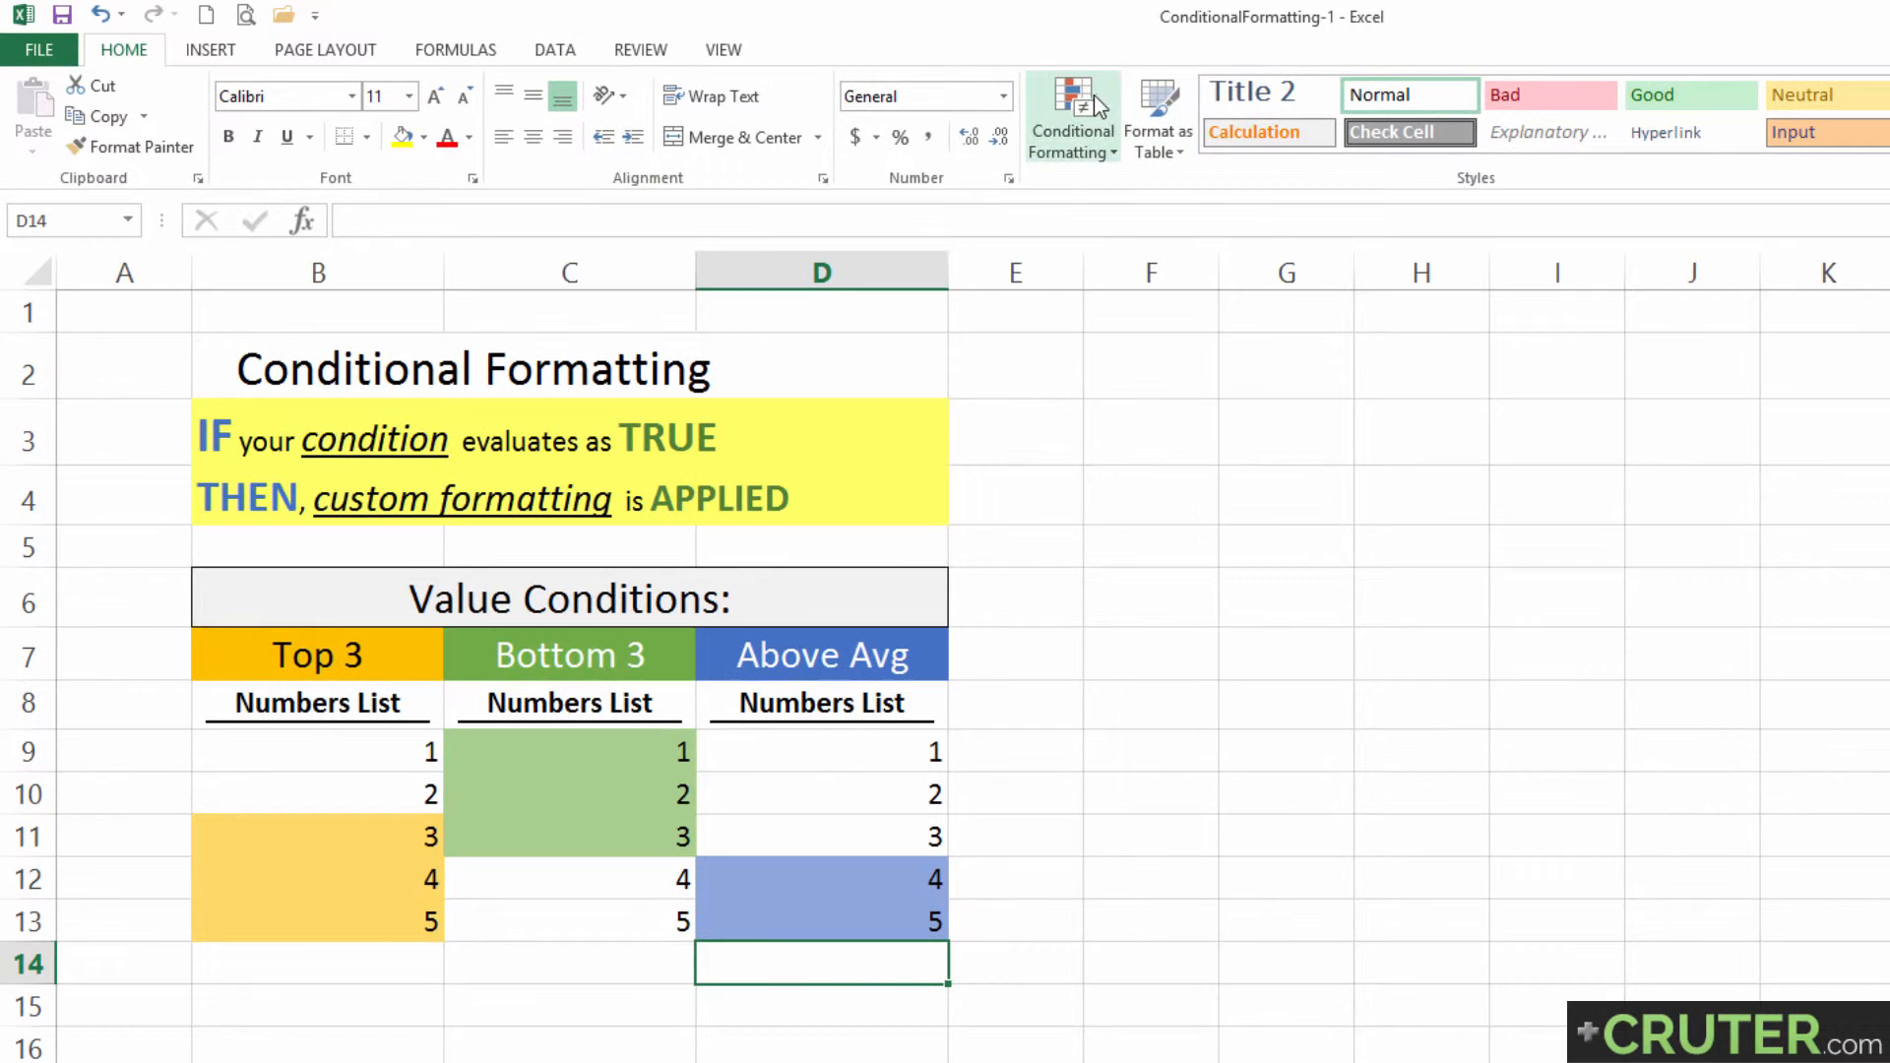
Glance over the Highlight Cells rule types and switch to sheet CF-3.
{"action": "left_click", "coordinate": [1095, 94]}
{"action": "mouse_move", "coordinate": [1097, 198]}
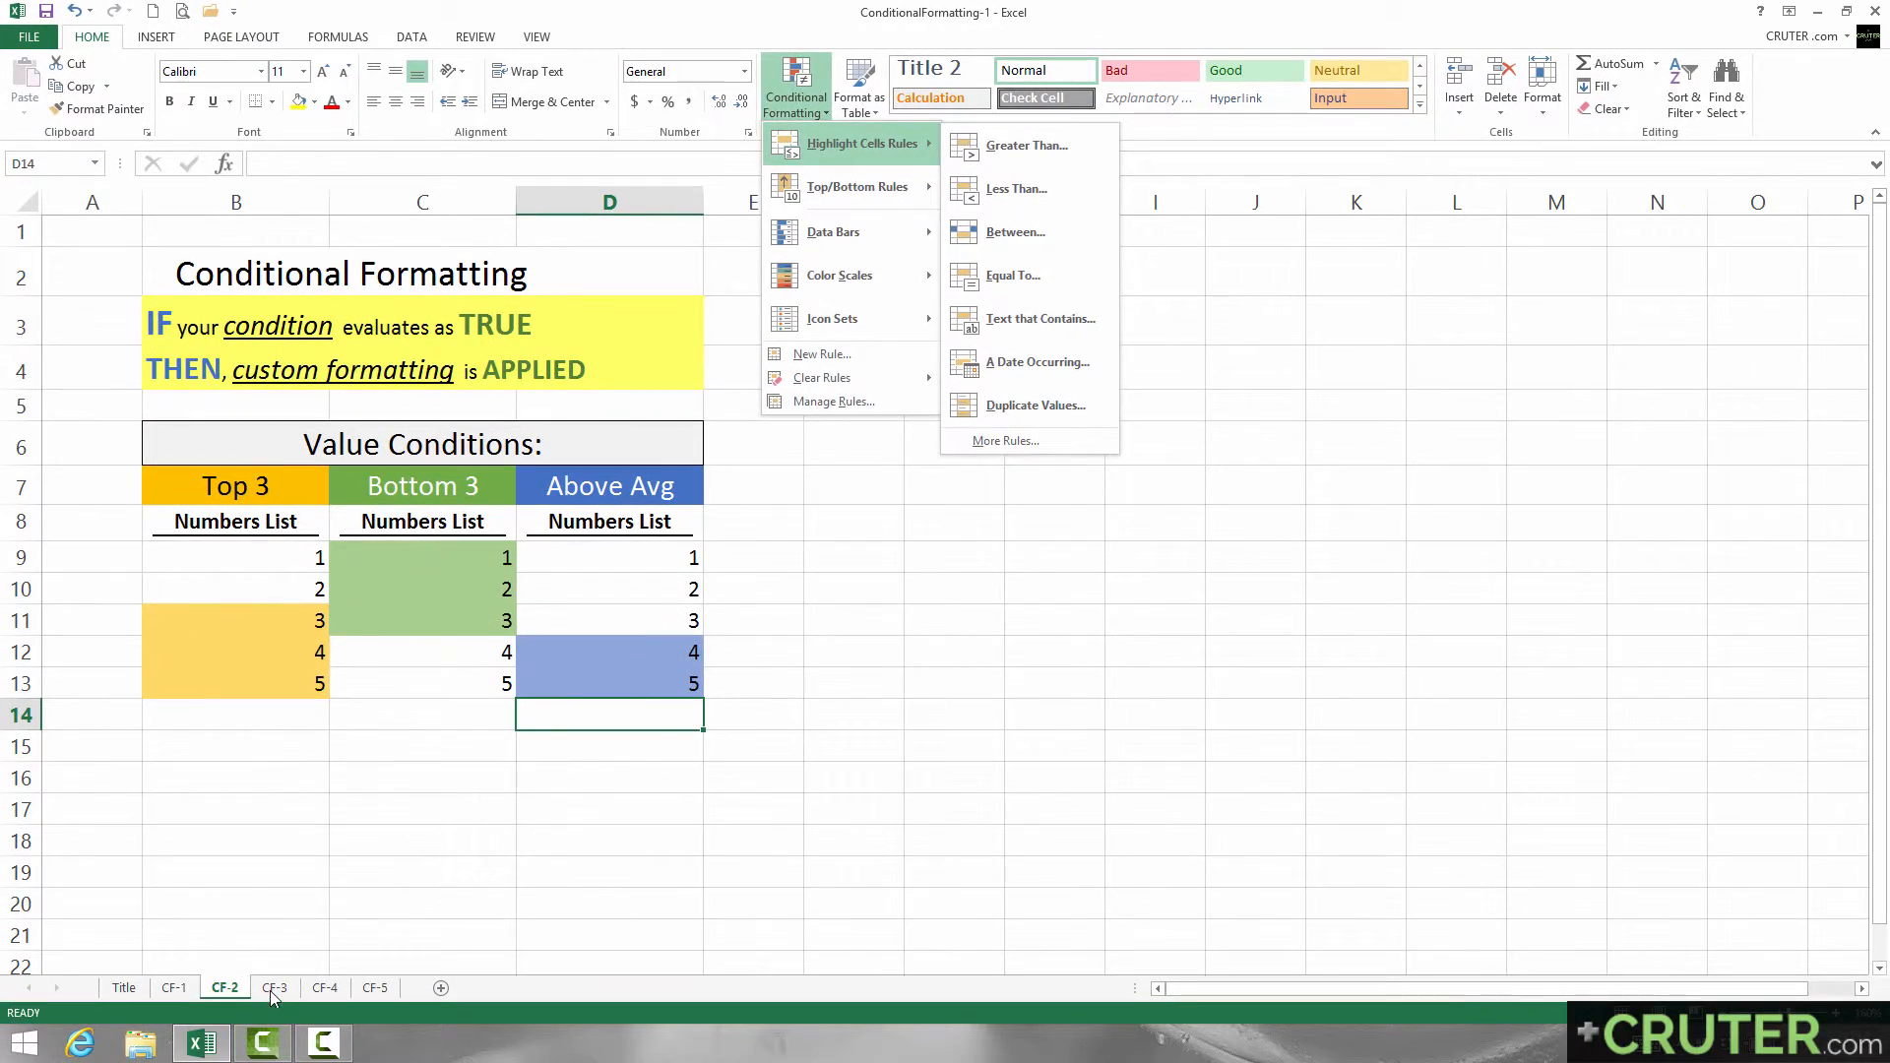
{"action": "left_click", "coordinate": [279, 1006]}
{"action": "left_click", "coordinate": [279, 1005]}
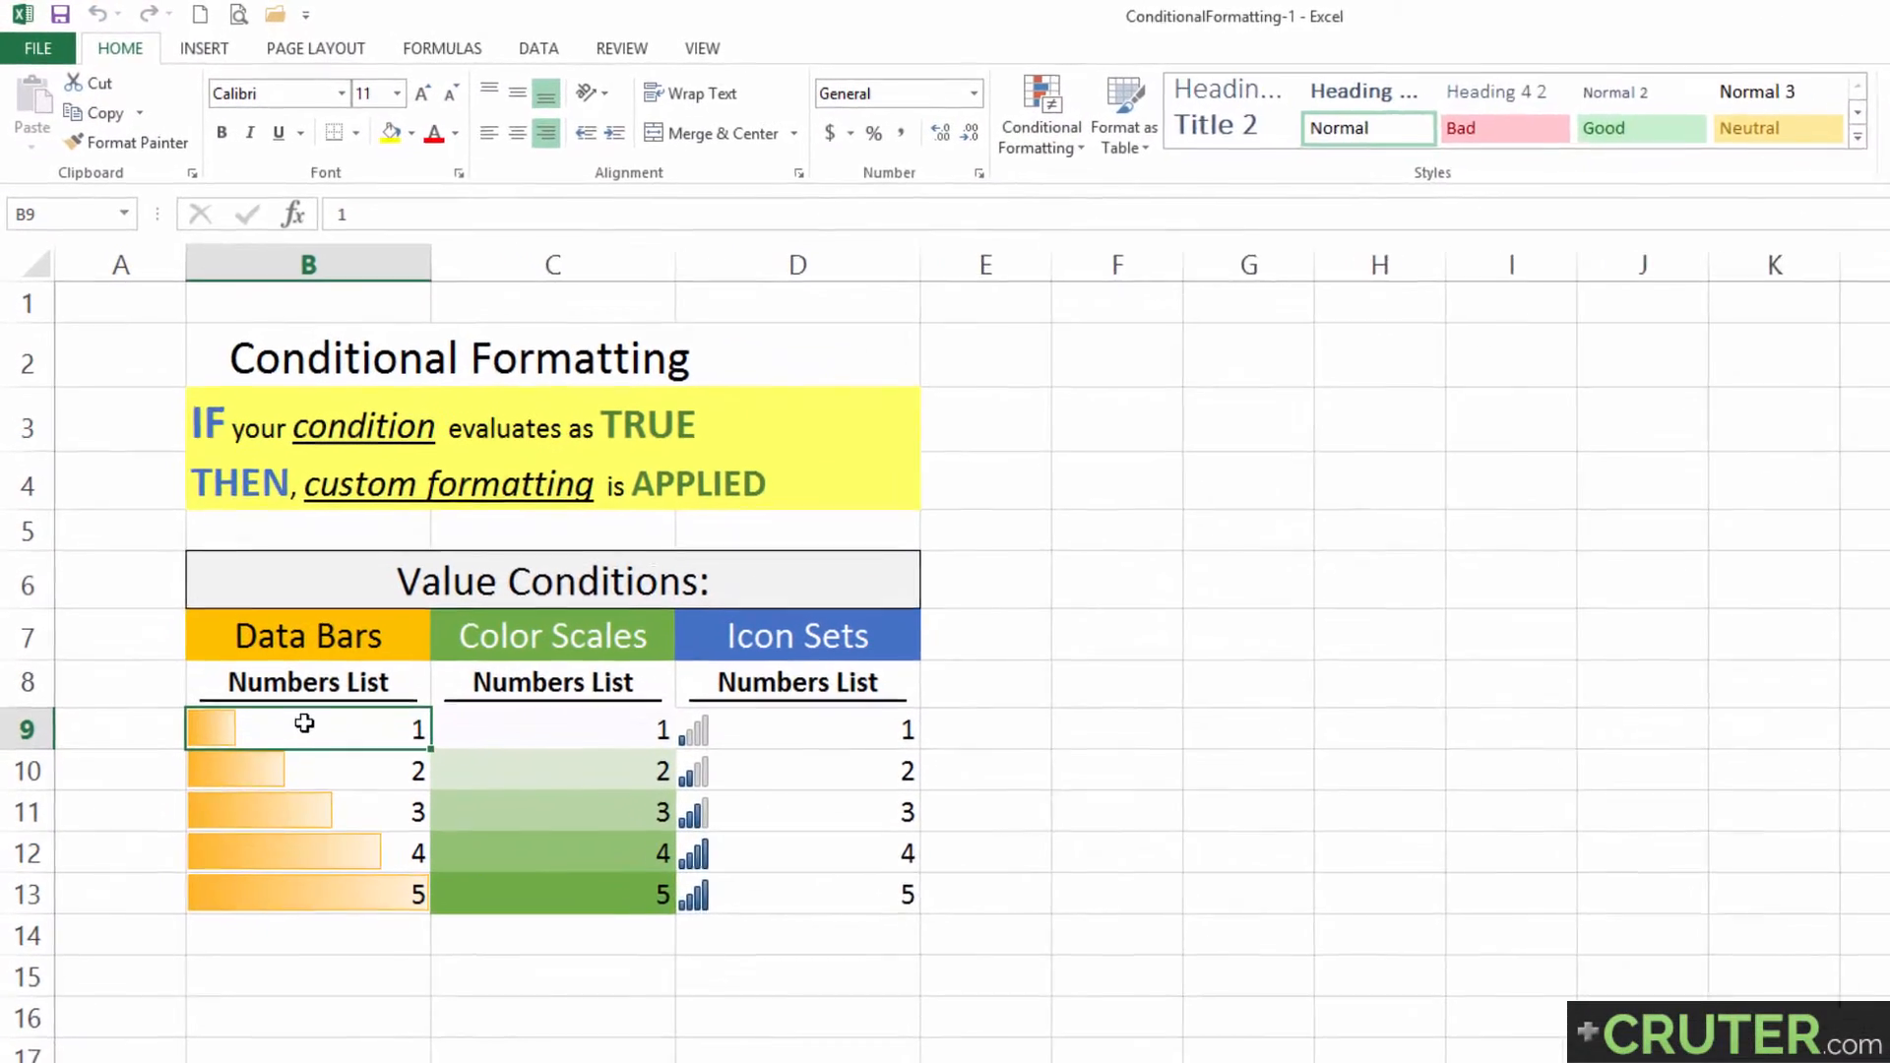
Clear the conditional formatting rules from only the cells B9:D13 under Data Bars, Color Scales and Icon Sets.
{"action": "left_click_drag", "start_coordinate": [310, 747], "coordinate": [882, 920]}
{"action": "left_click", "coordinate": [1106, 121]}
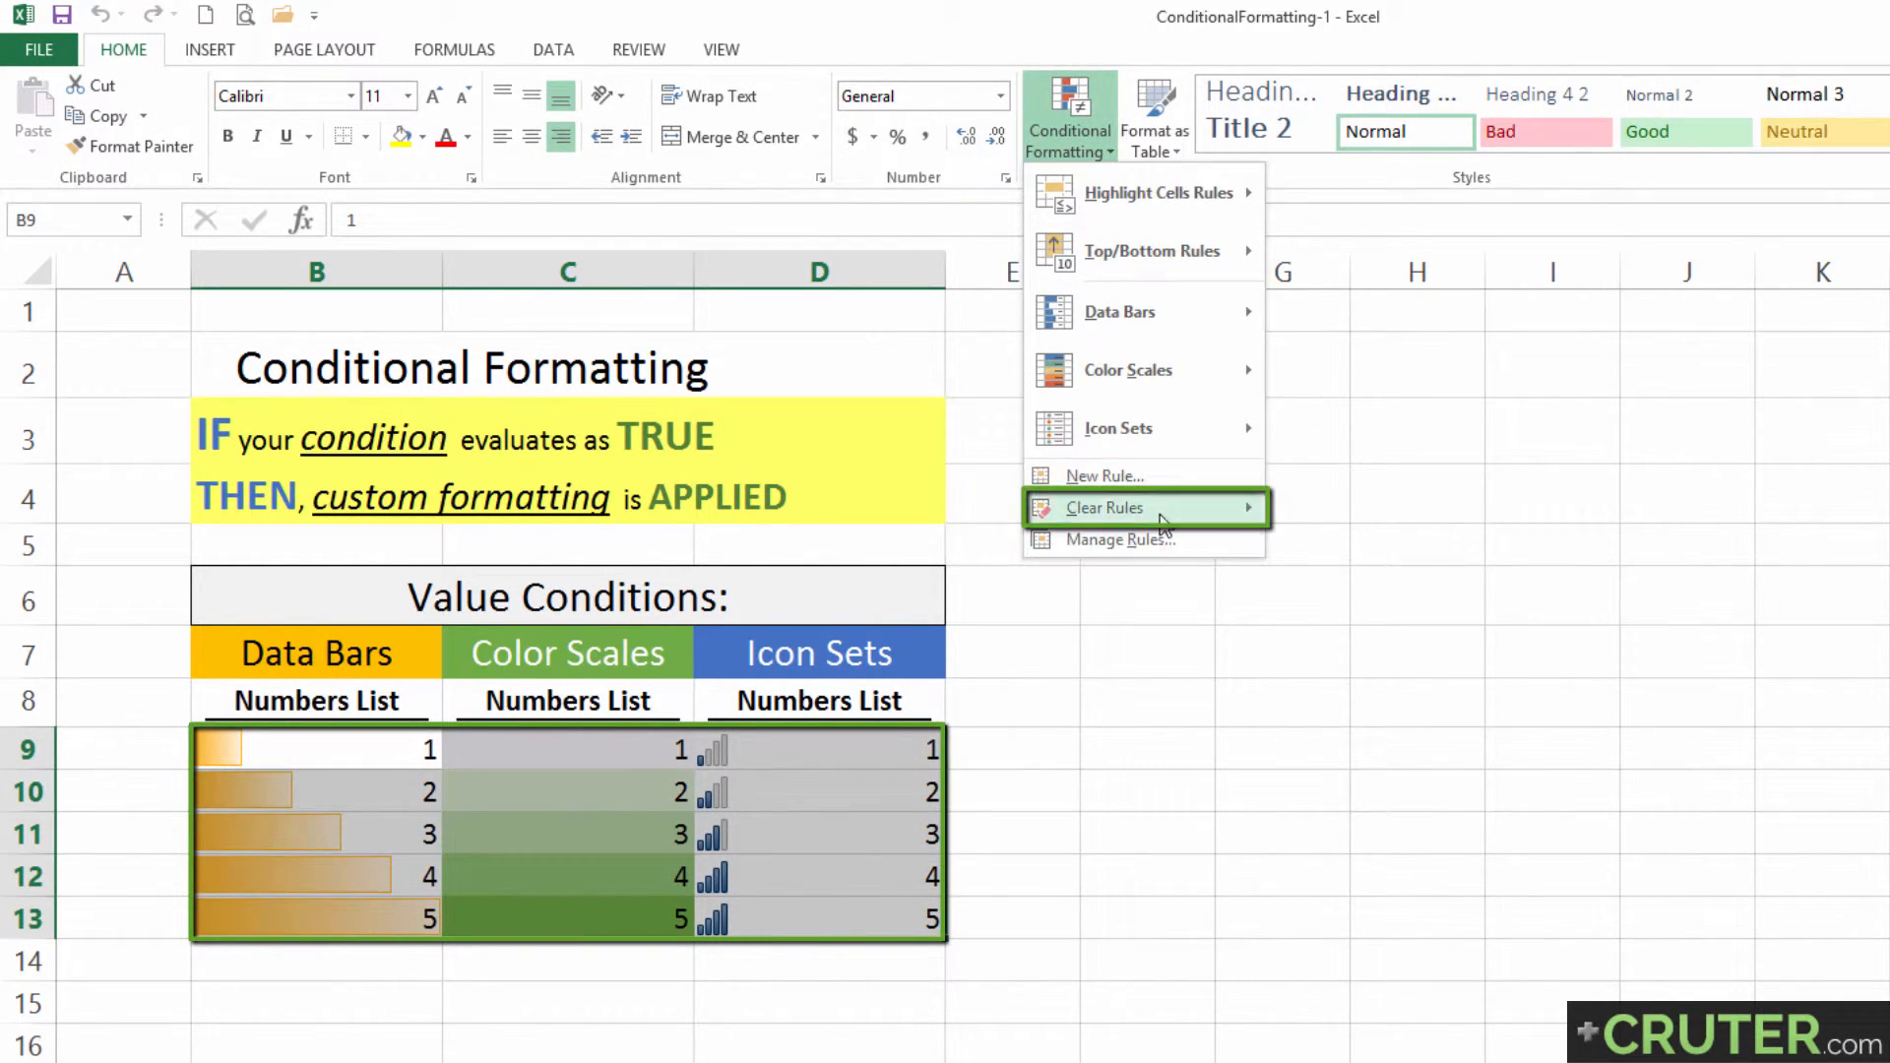
{"action": "mouse_move", "coordinate": [1159, 512]}
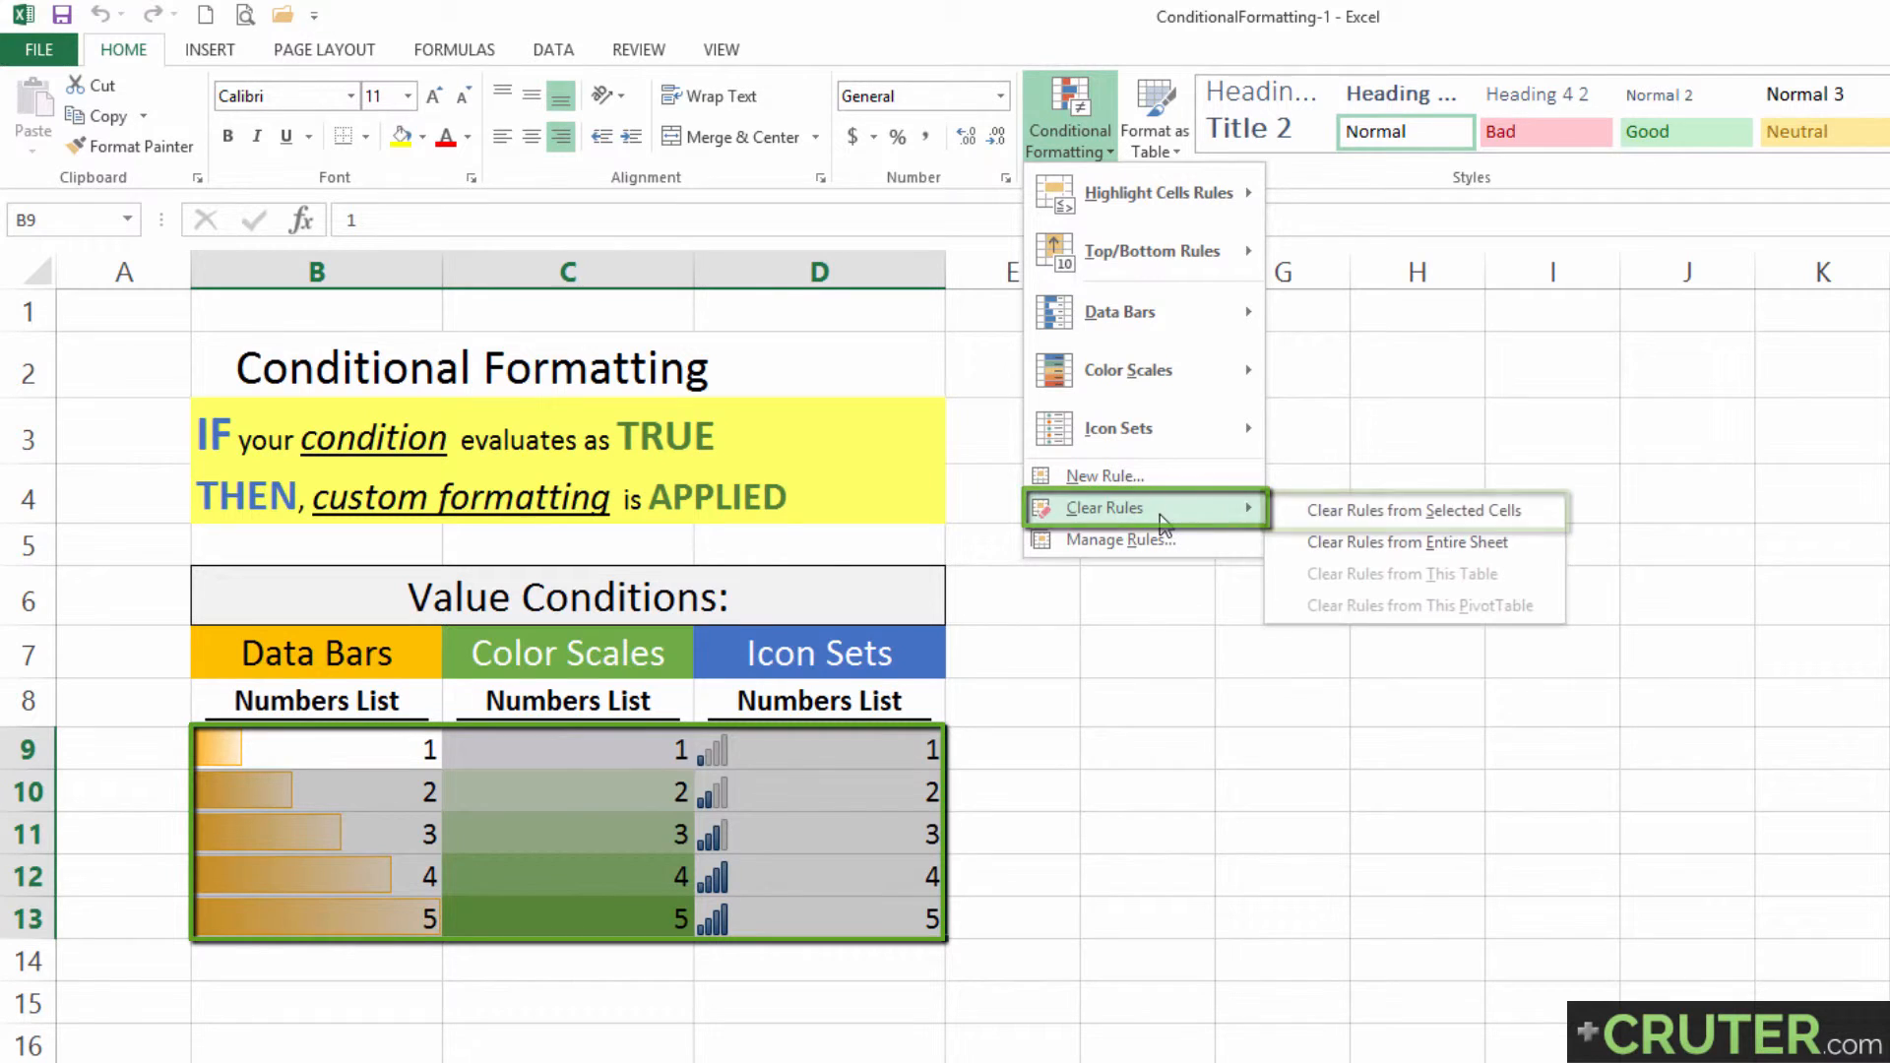
{"action": "left_click", "coordinate": [1458, 512]}
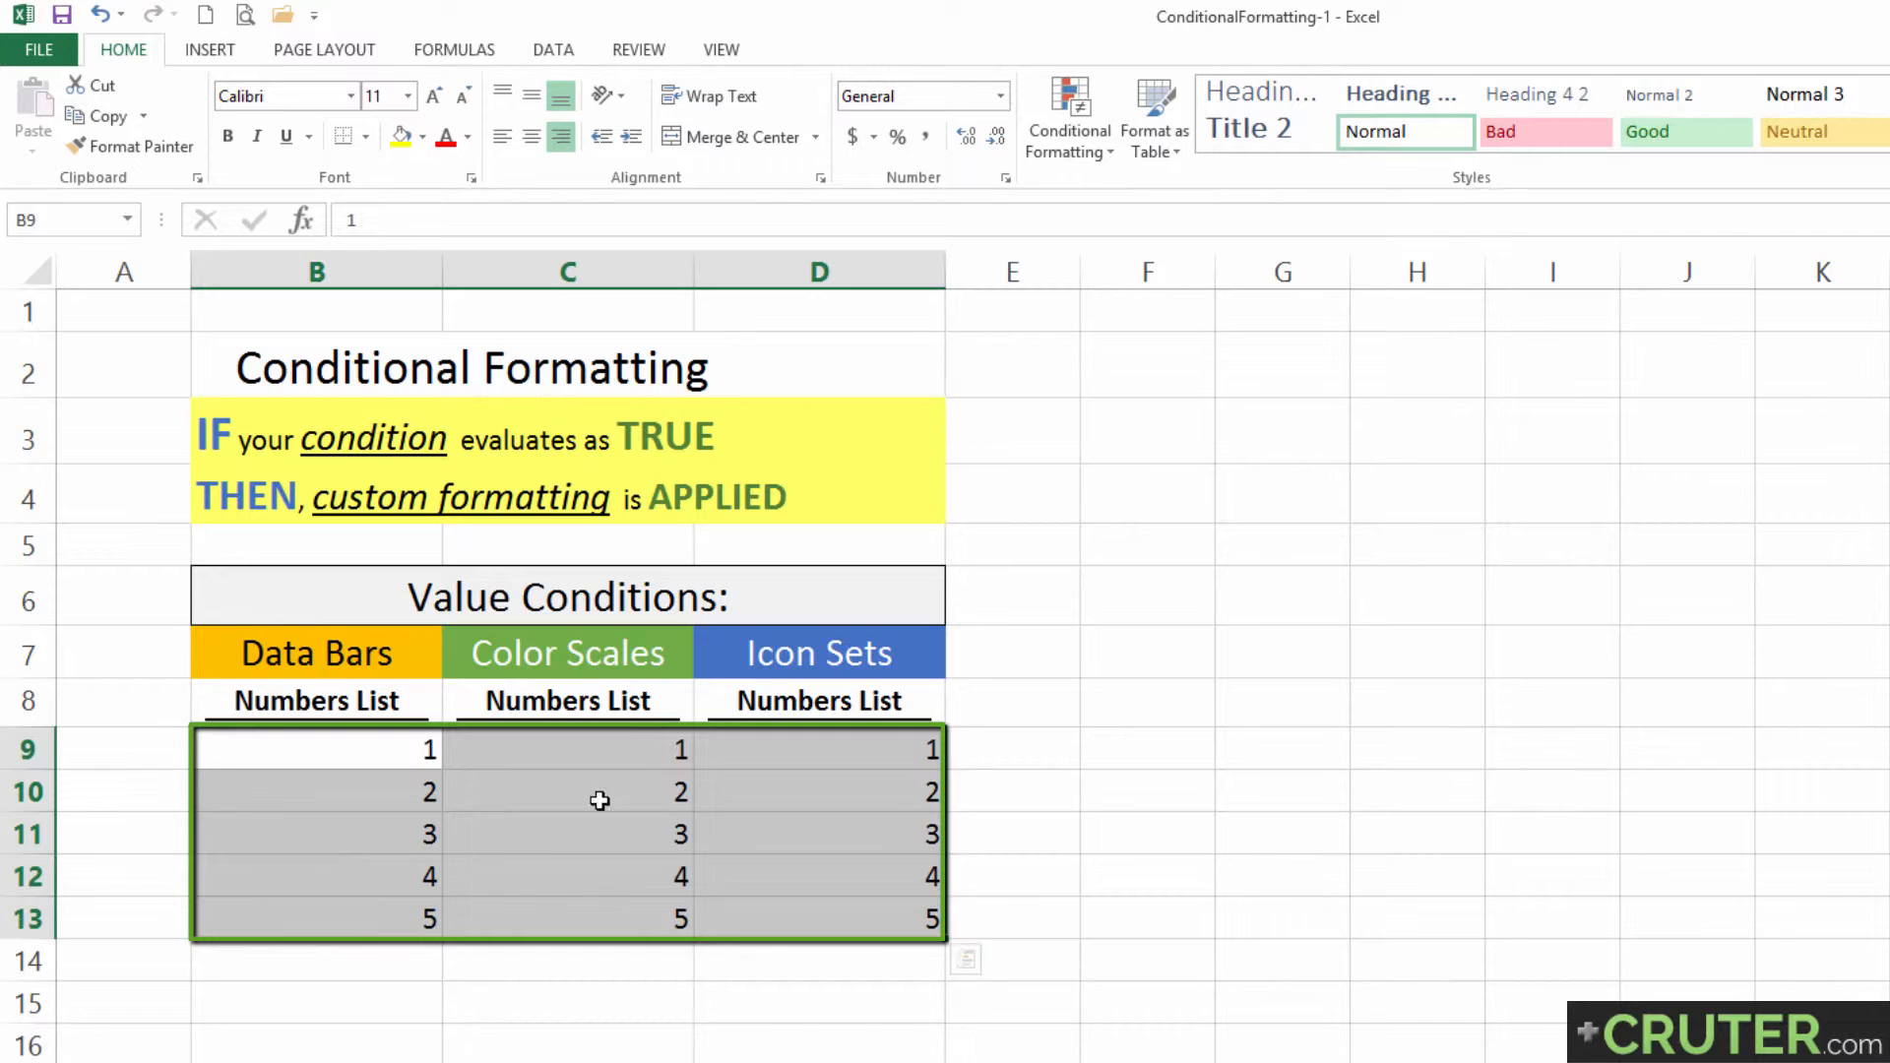
Apply orange gradient-fill data bars to the numbers in B9:B13 under Data Bars.
{"action": "left_click_drag", "start_coordinate": [273, 765], "coordinate": [277, 918]}
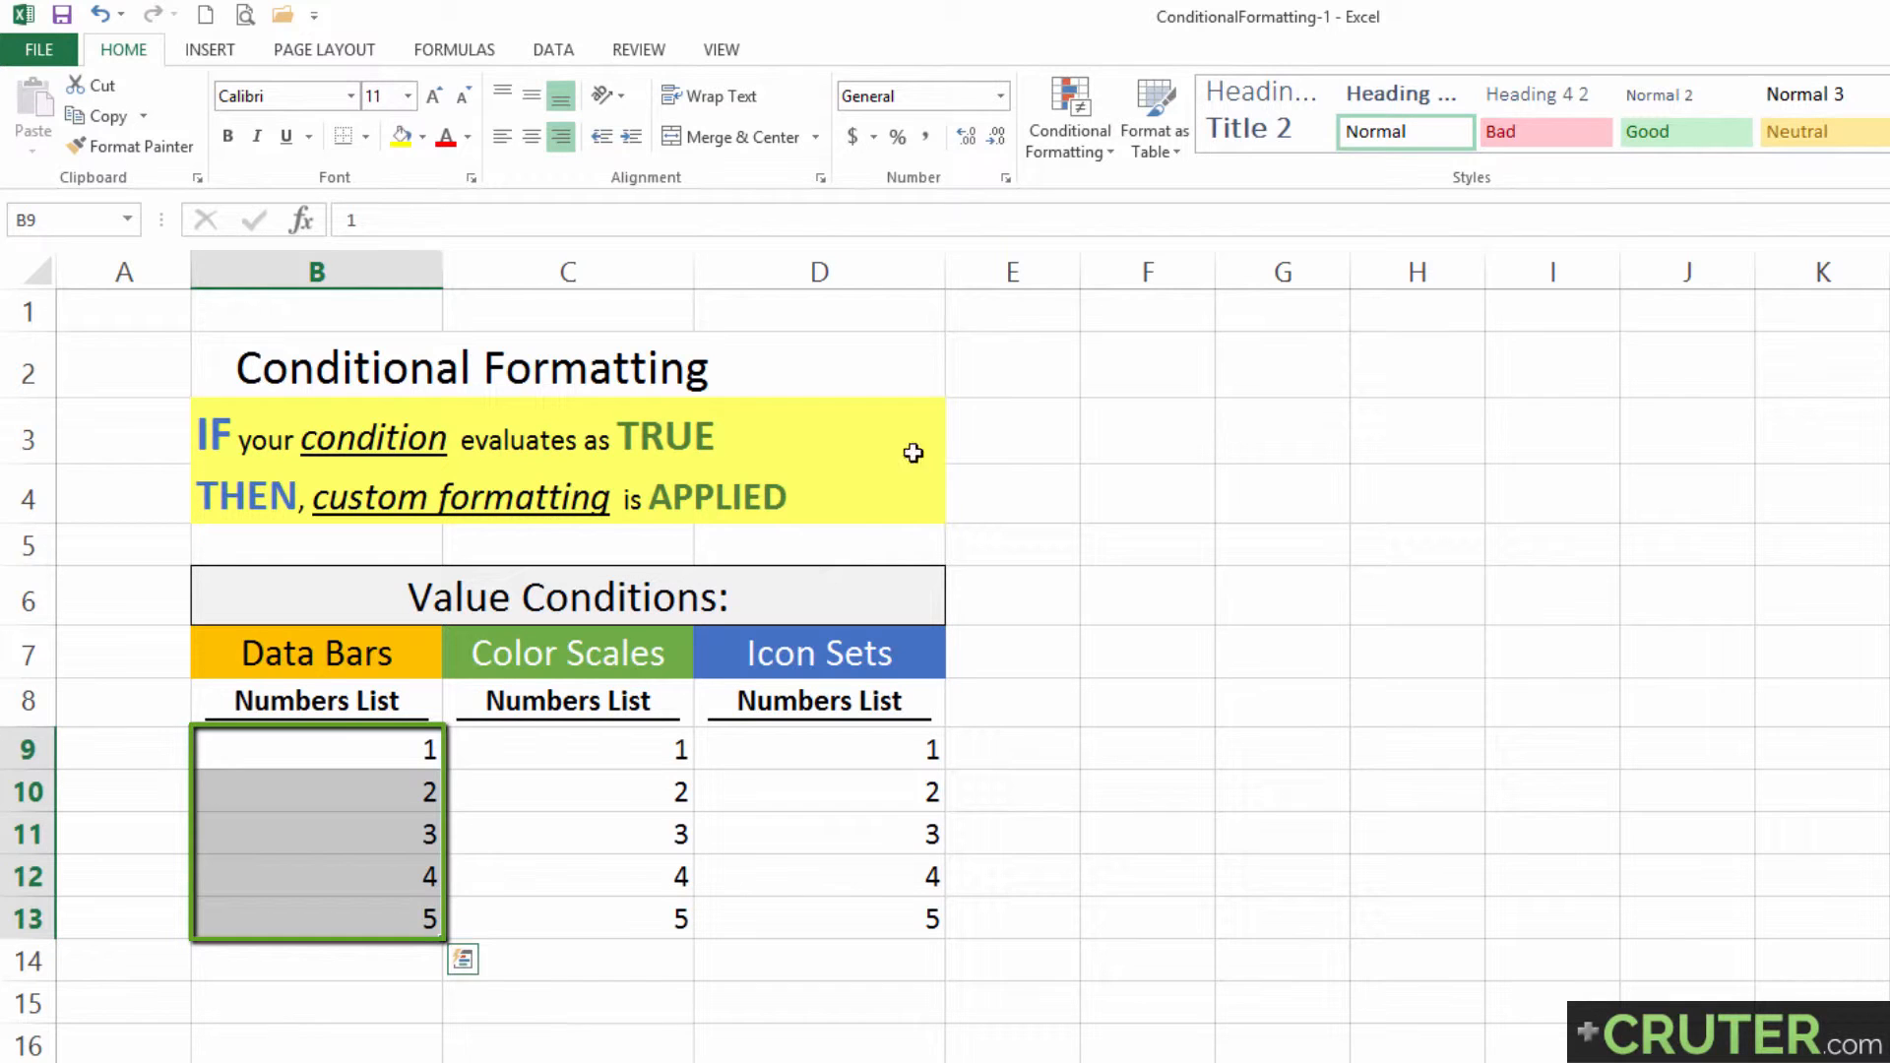
{"action": "left_click", "coordinate": [1050, 139]}
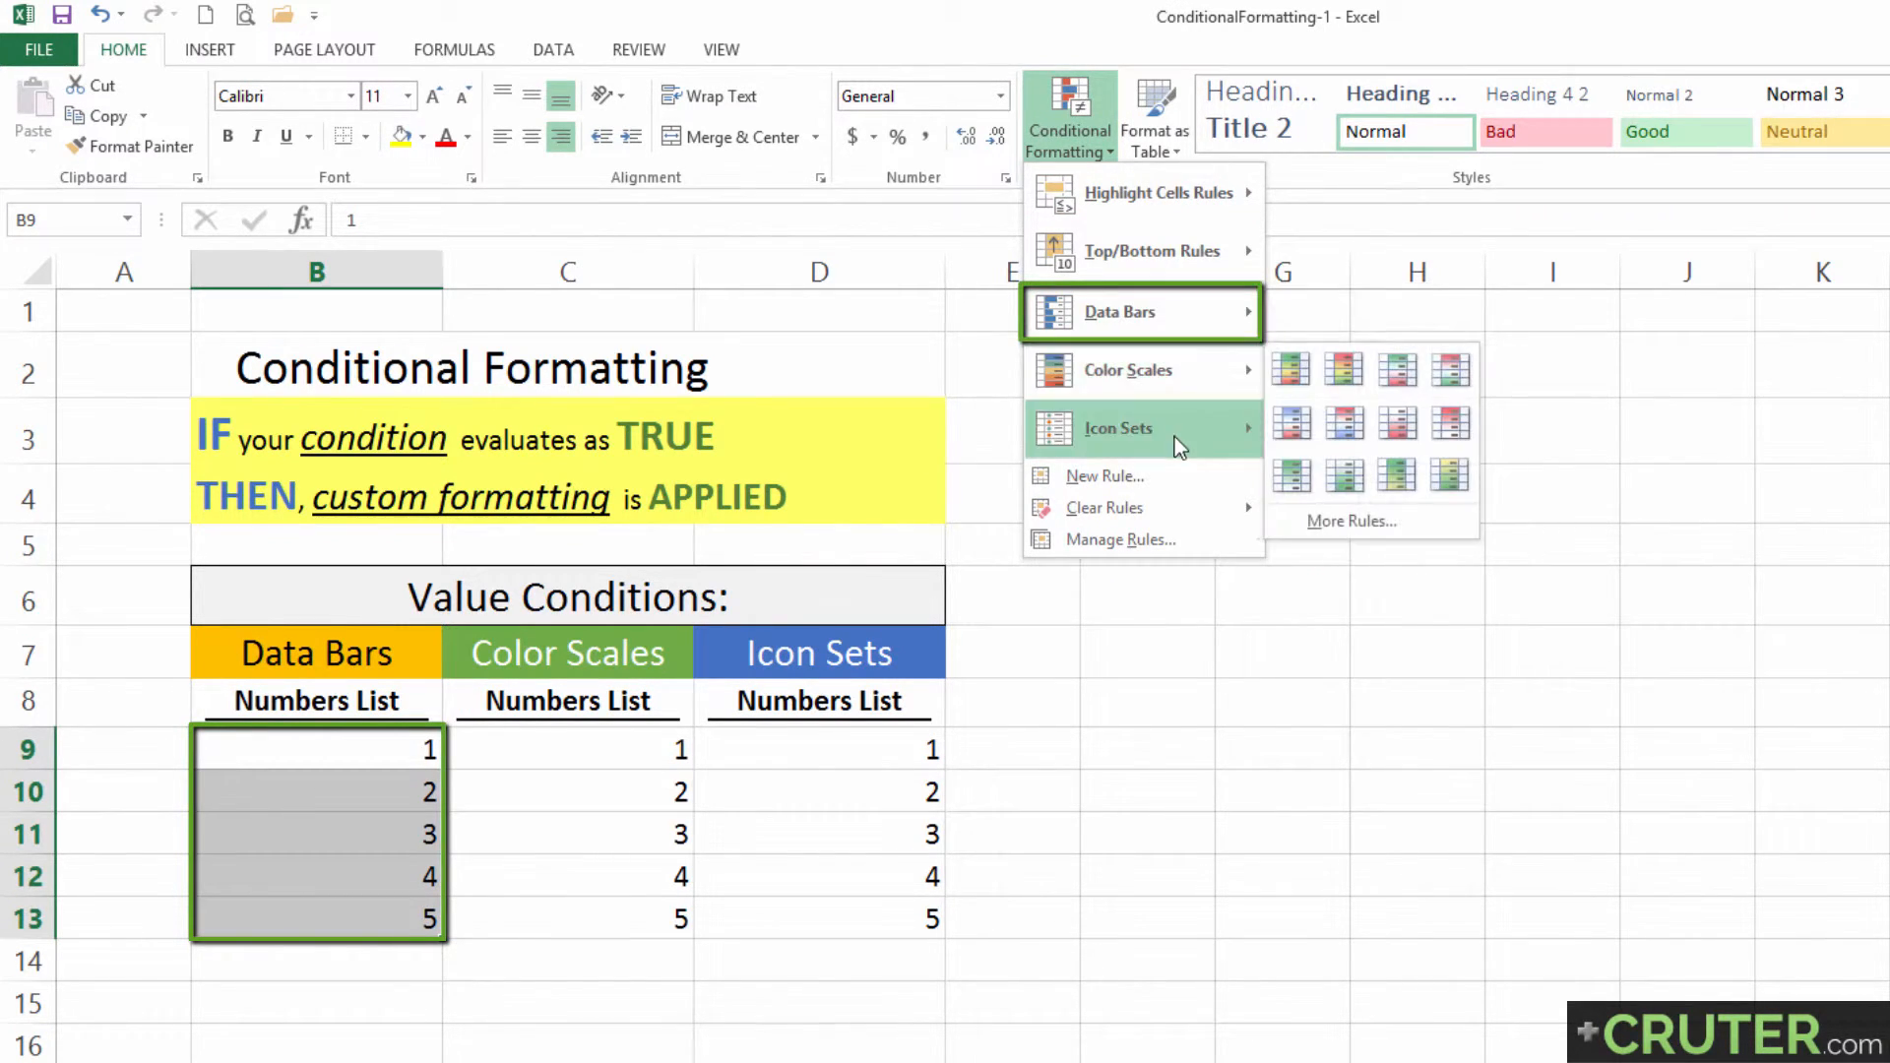
{"action": "mouse_move", "coordinate": [1164, 321]}
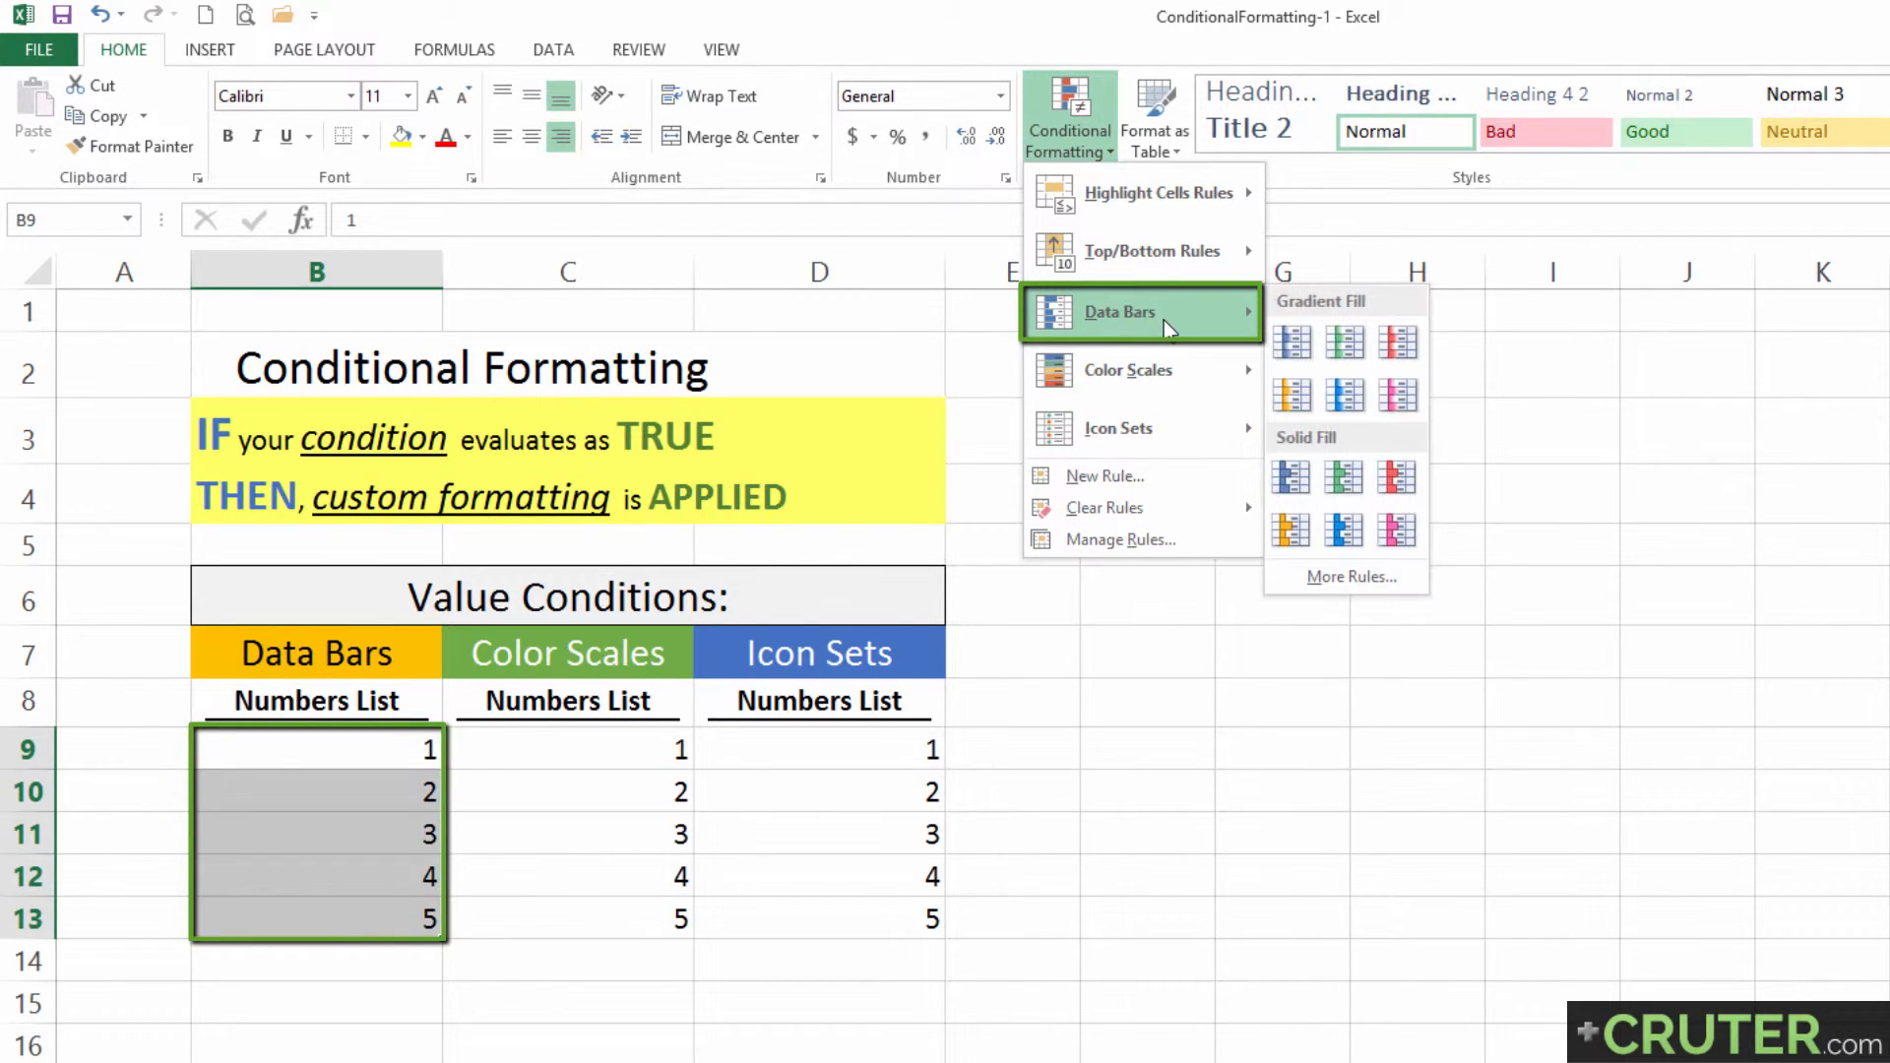
{"action": "left_click", "coordinate": [1299, 399]}
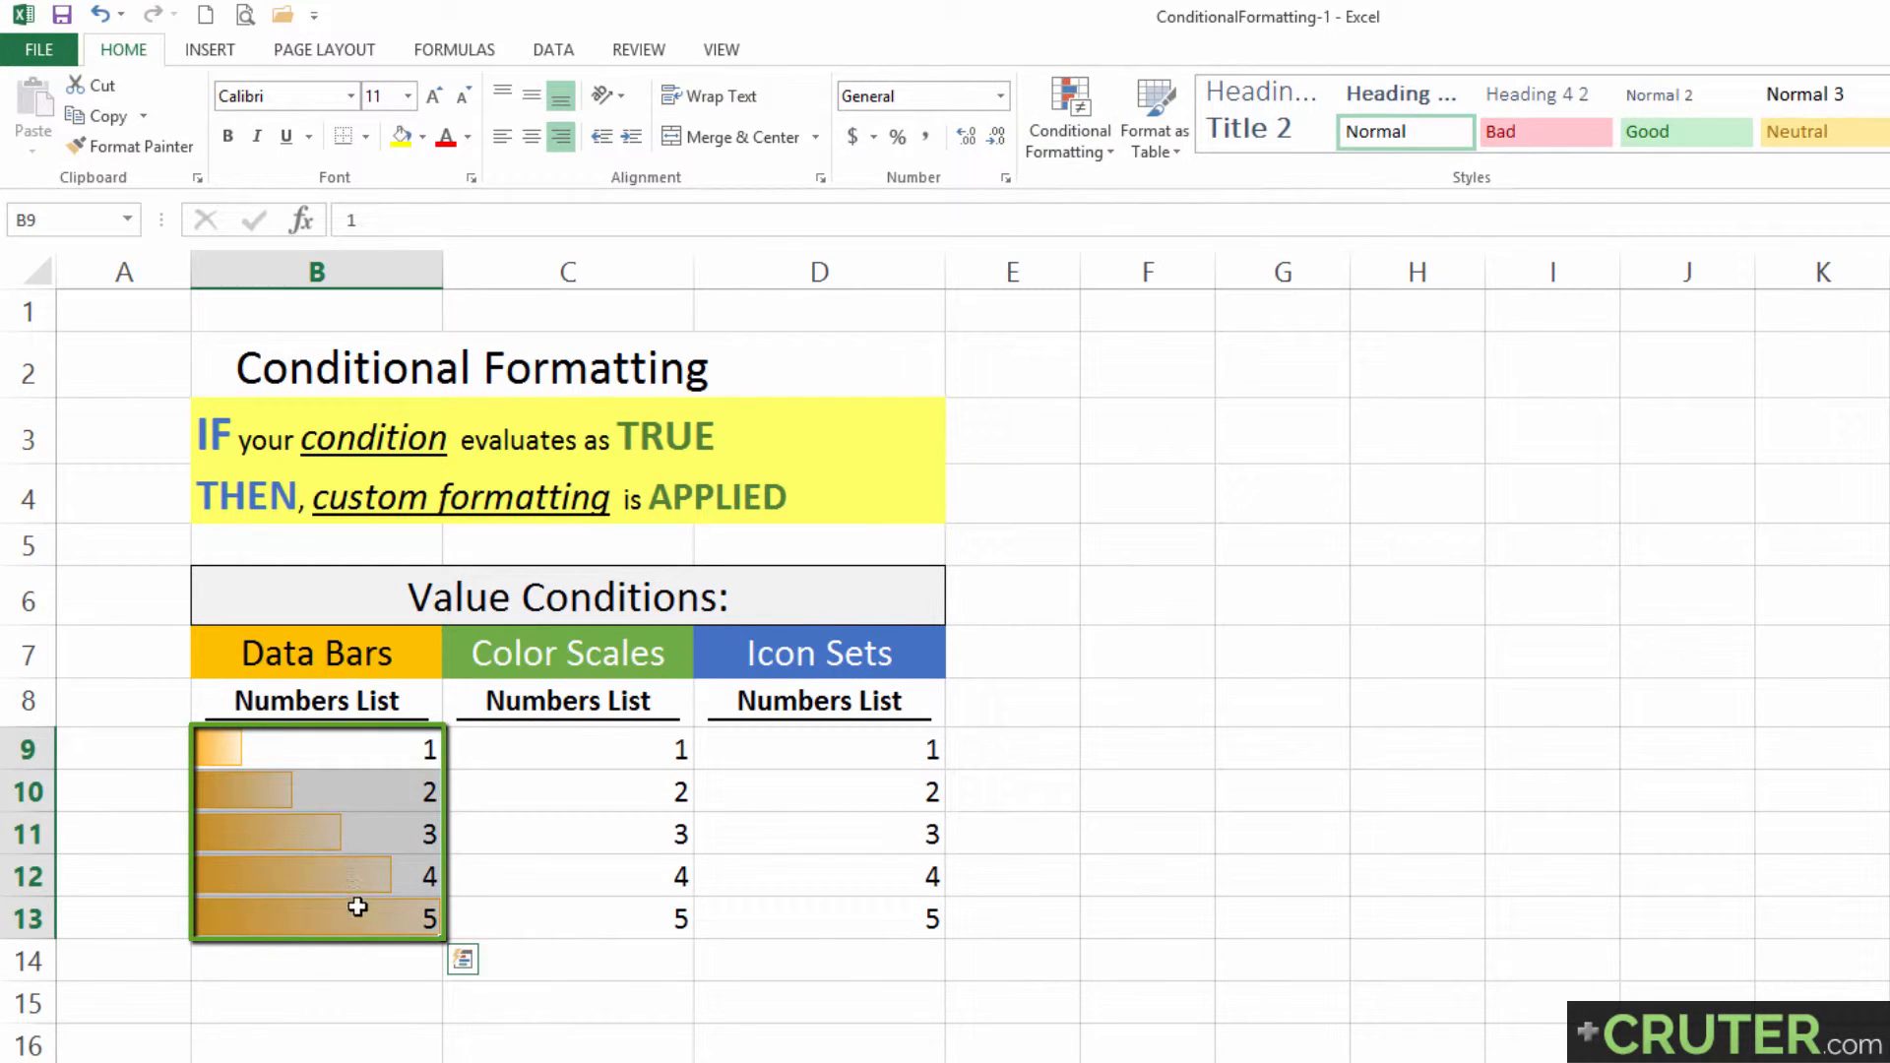
Open the Data Bar rule of B9:B13 for editing beside the list and review its format styles, keeping Data Bar.
{"action": "left_click", "coordinate": [1079, 149]}
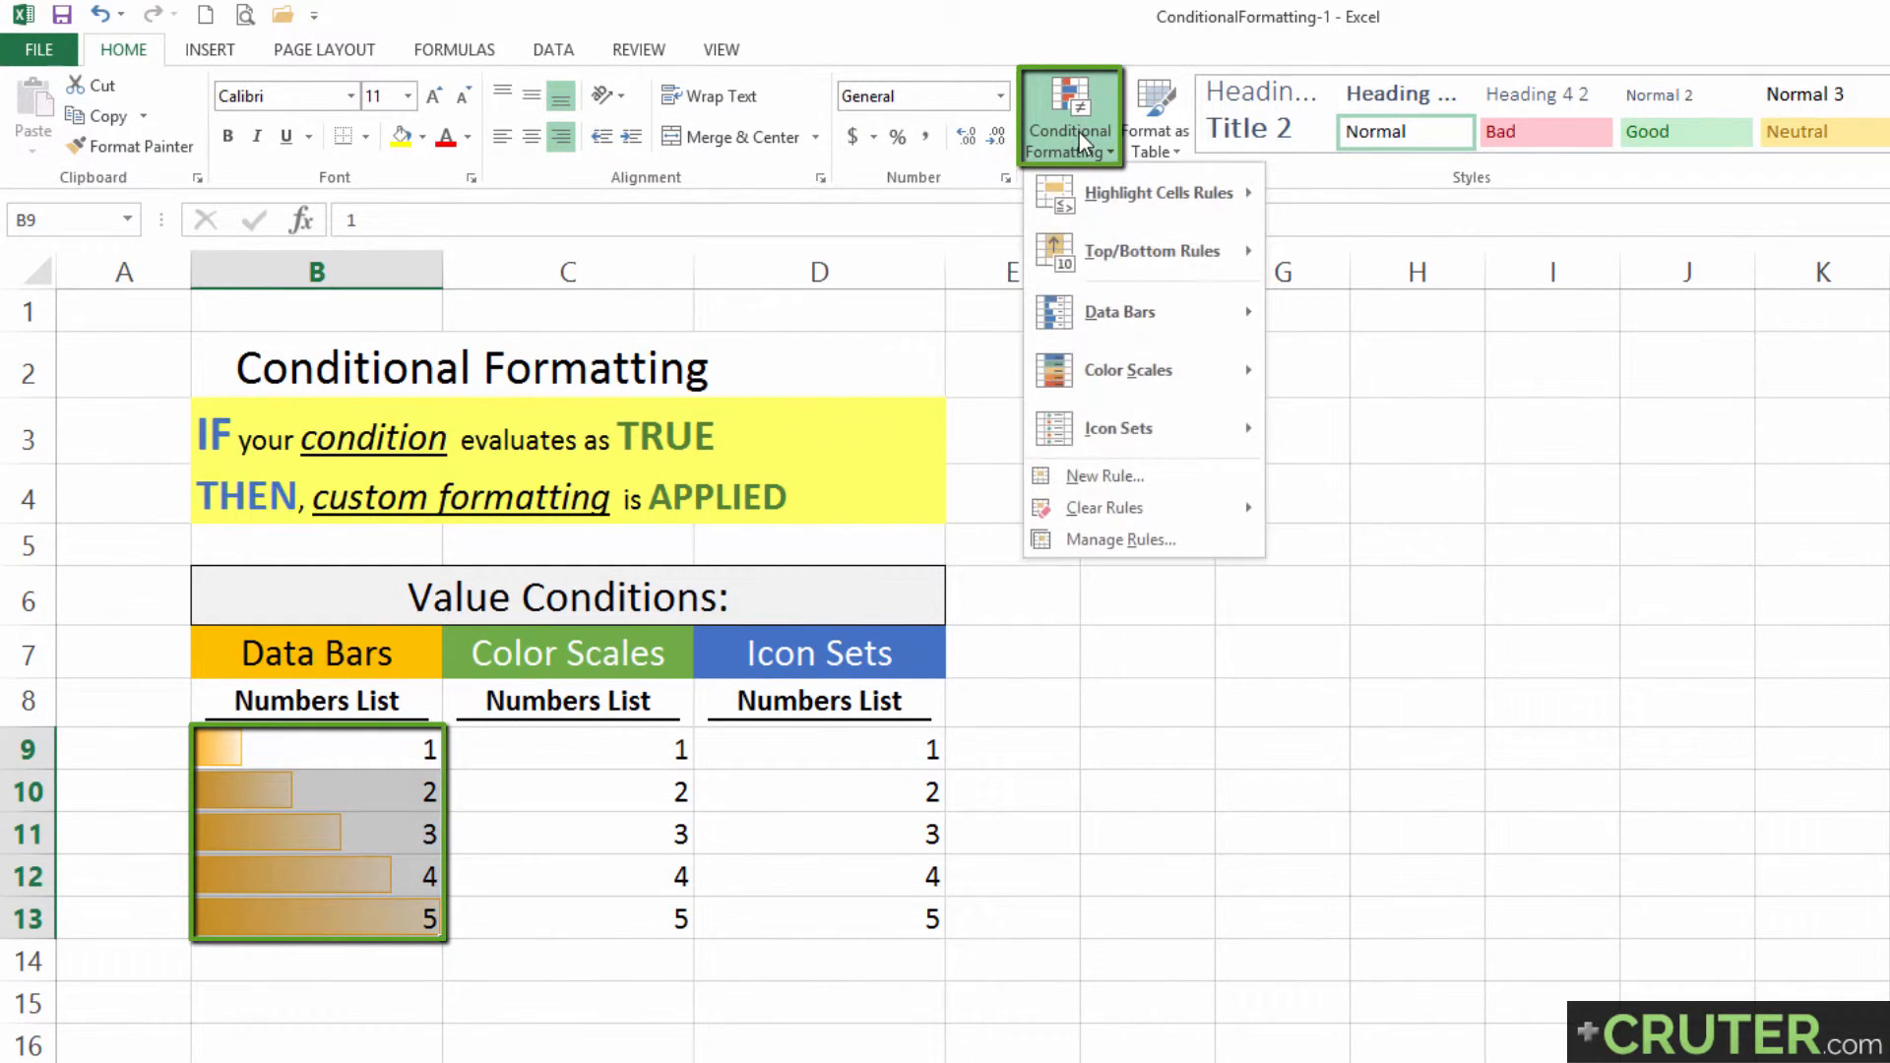
{"action": "left_click", "coordinate": [1160, 542]}
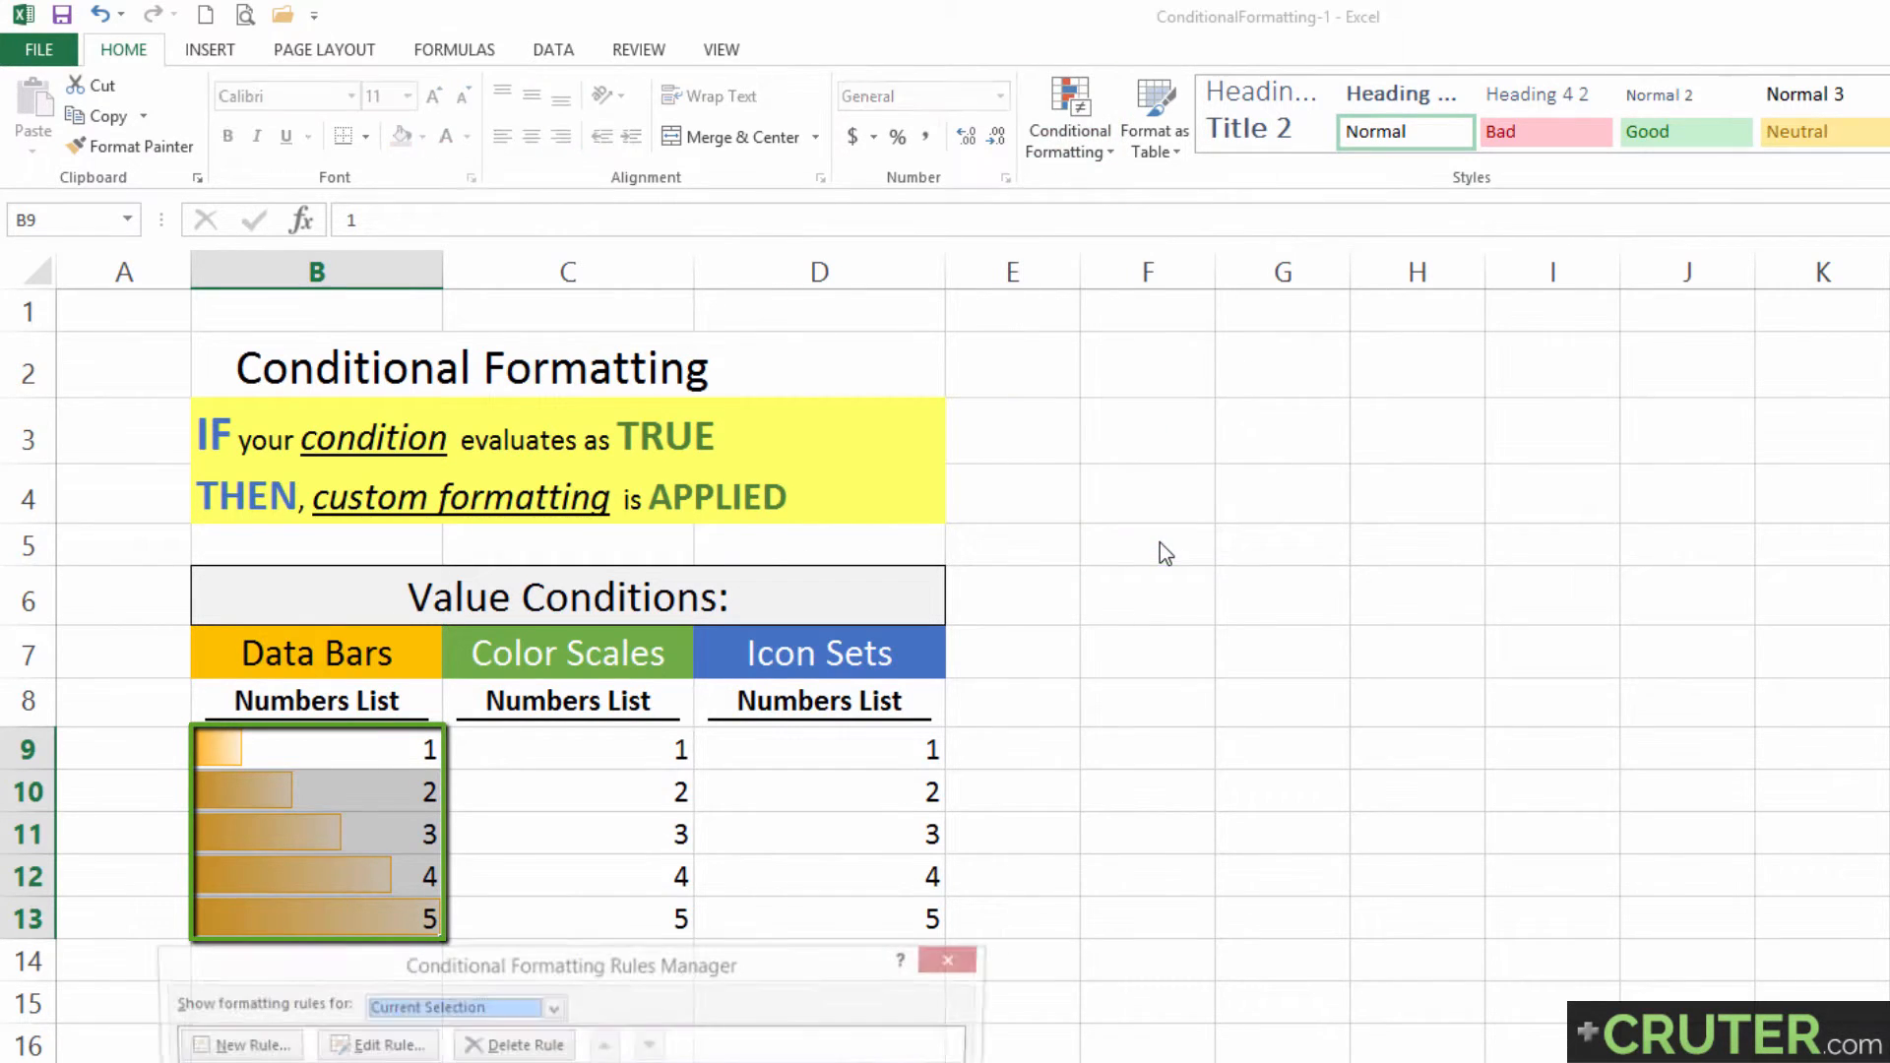
{"action": "left_click_drag", "start_coordinate": [492, 969], "coordinate": [784, 756]}
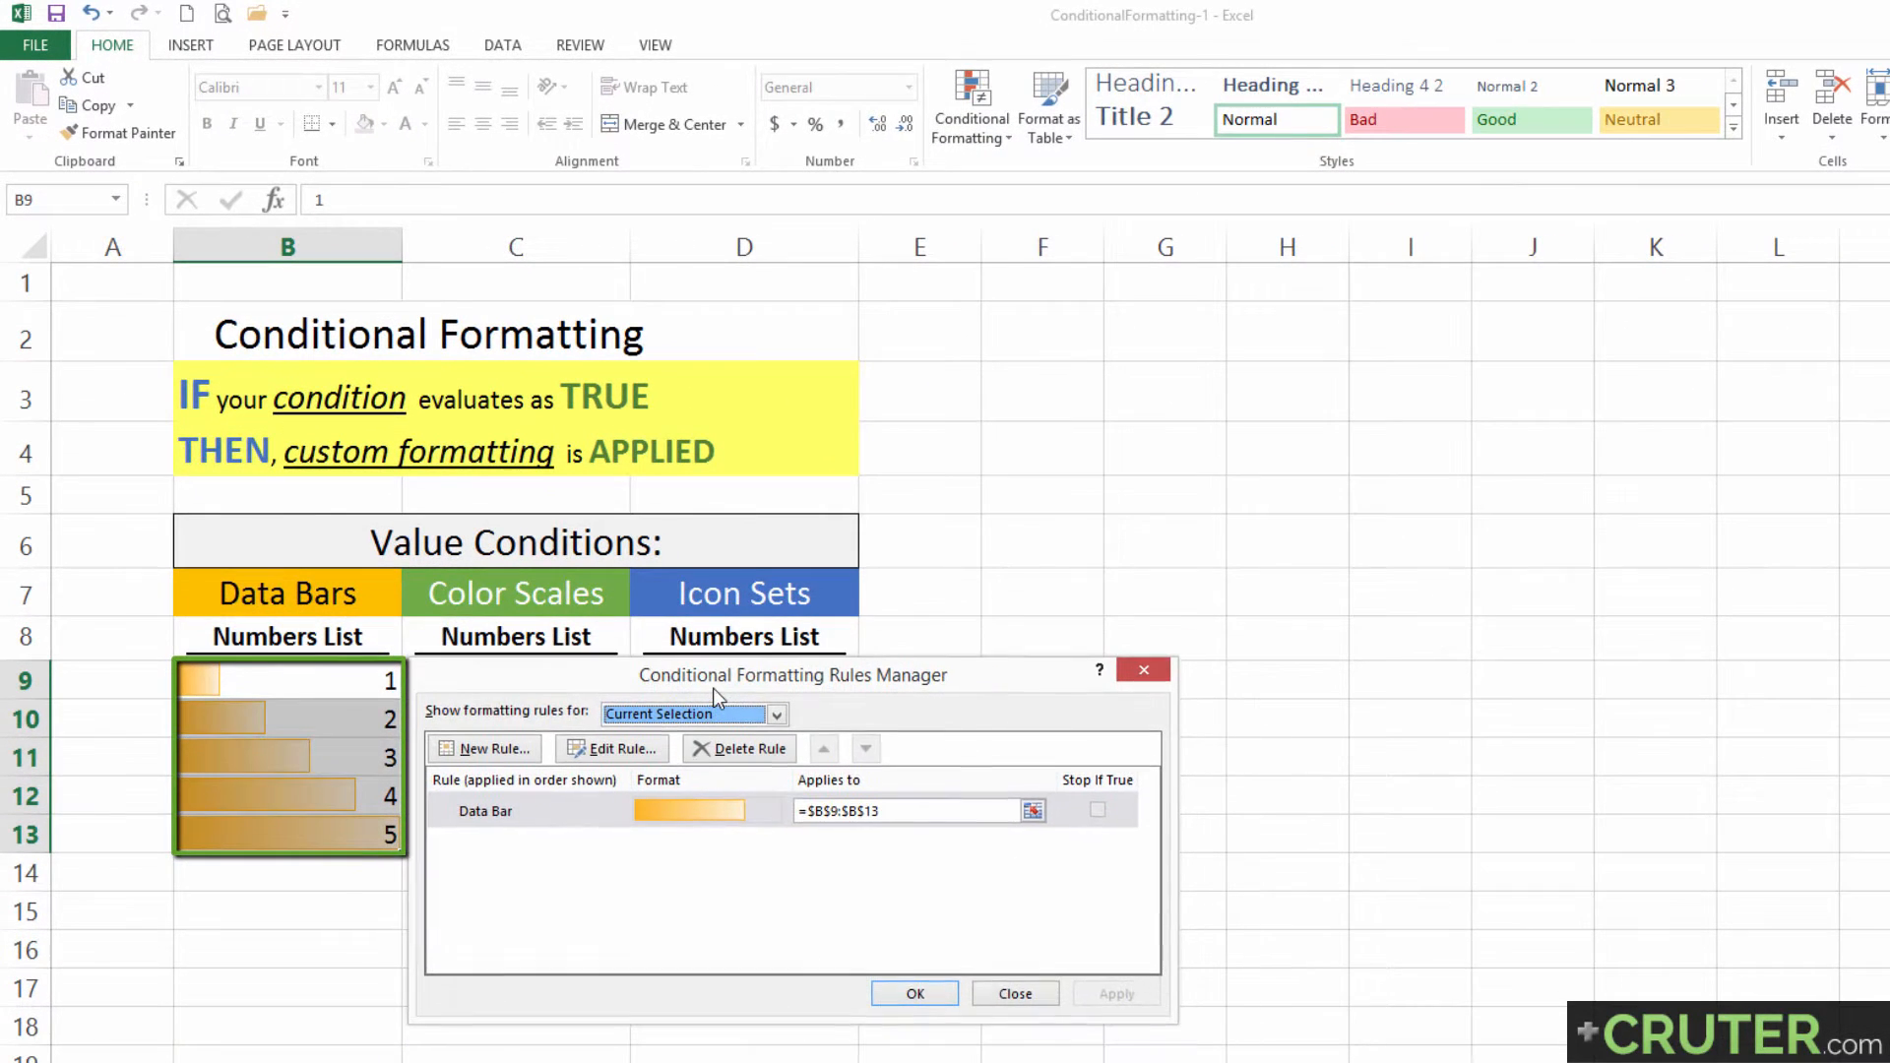
{"action": "left_click_drag", "start_coordinate": [713, 688], "coordinate": [712, 689]}
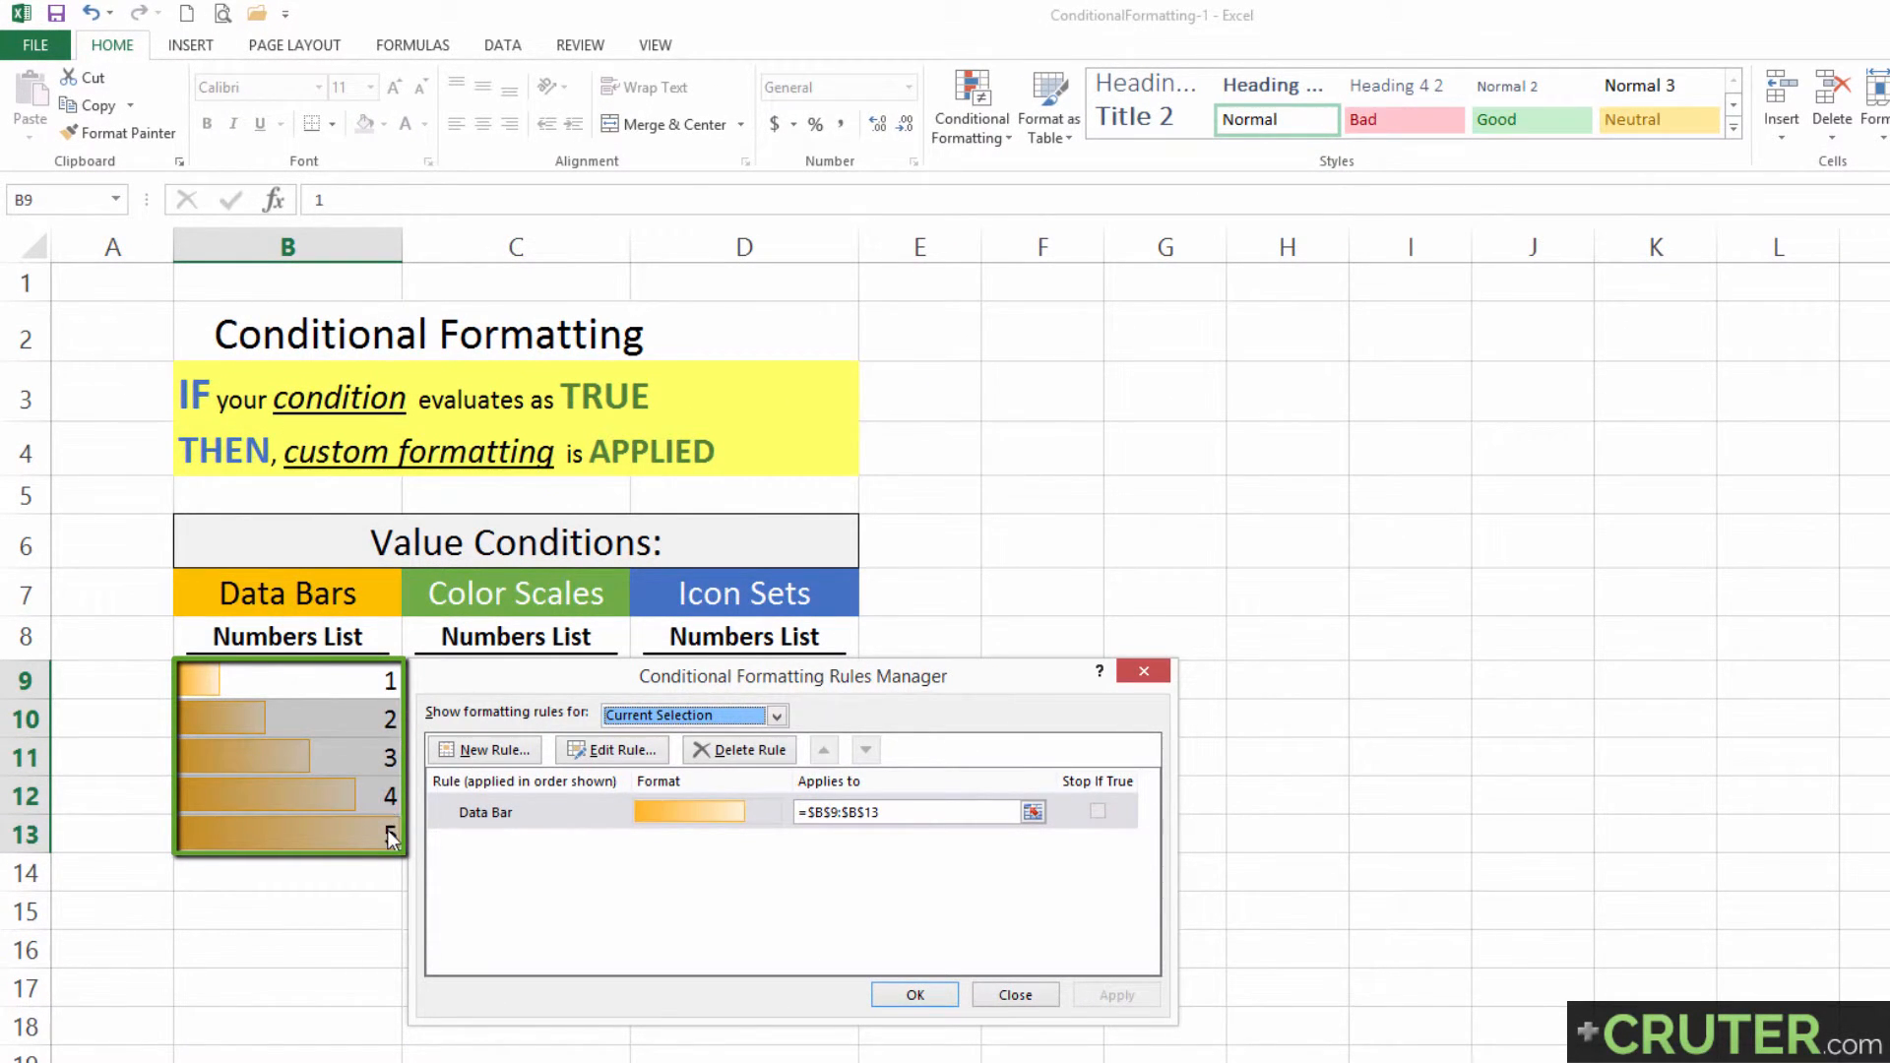
{"action": "left_click", "coordinate": [510, 815]}
{"action": "left_click", "coordinate": [612, 750]}
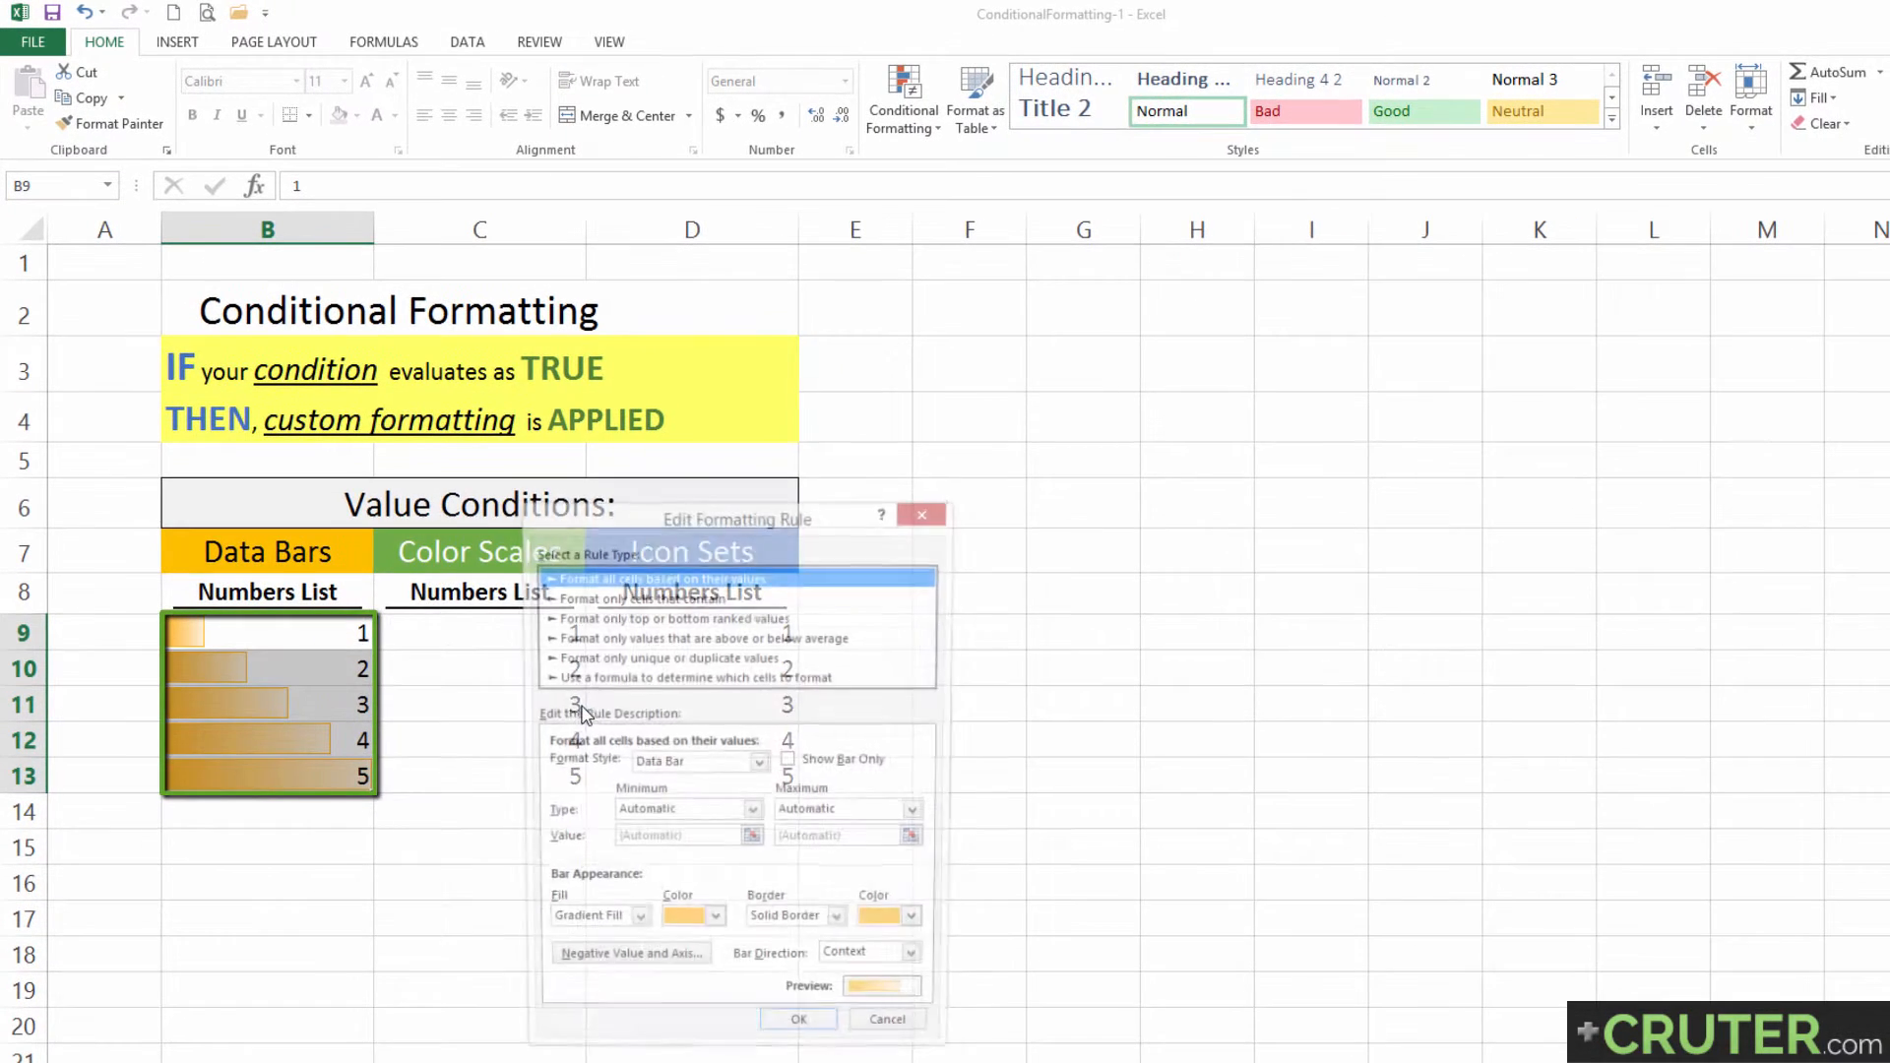
{"action": "left_click_drag", "start_coordinate": [626, 534], "coordinate": [478, 532]}
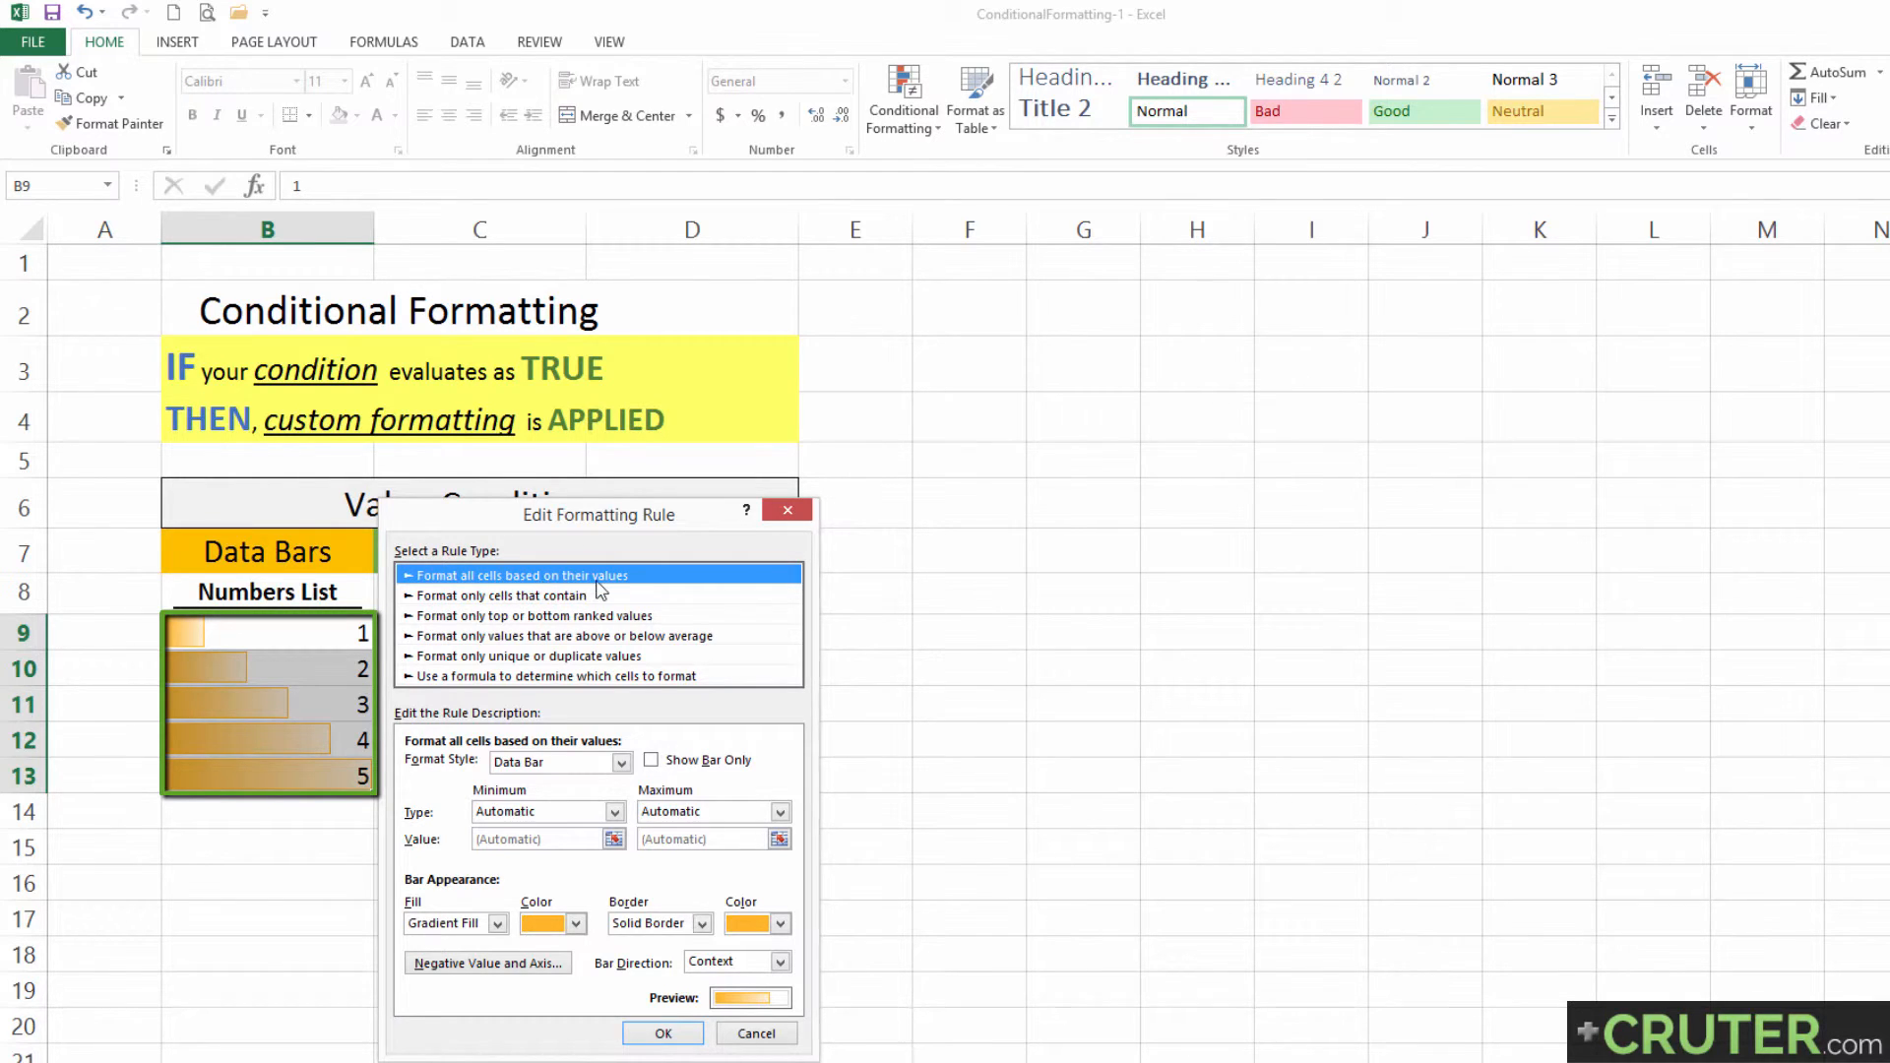
{"action": "left_click", "coordinate": [622, 763]}
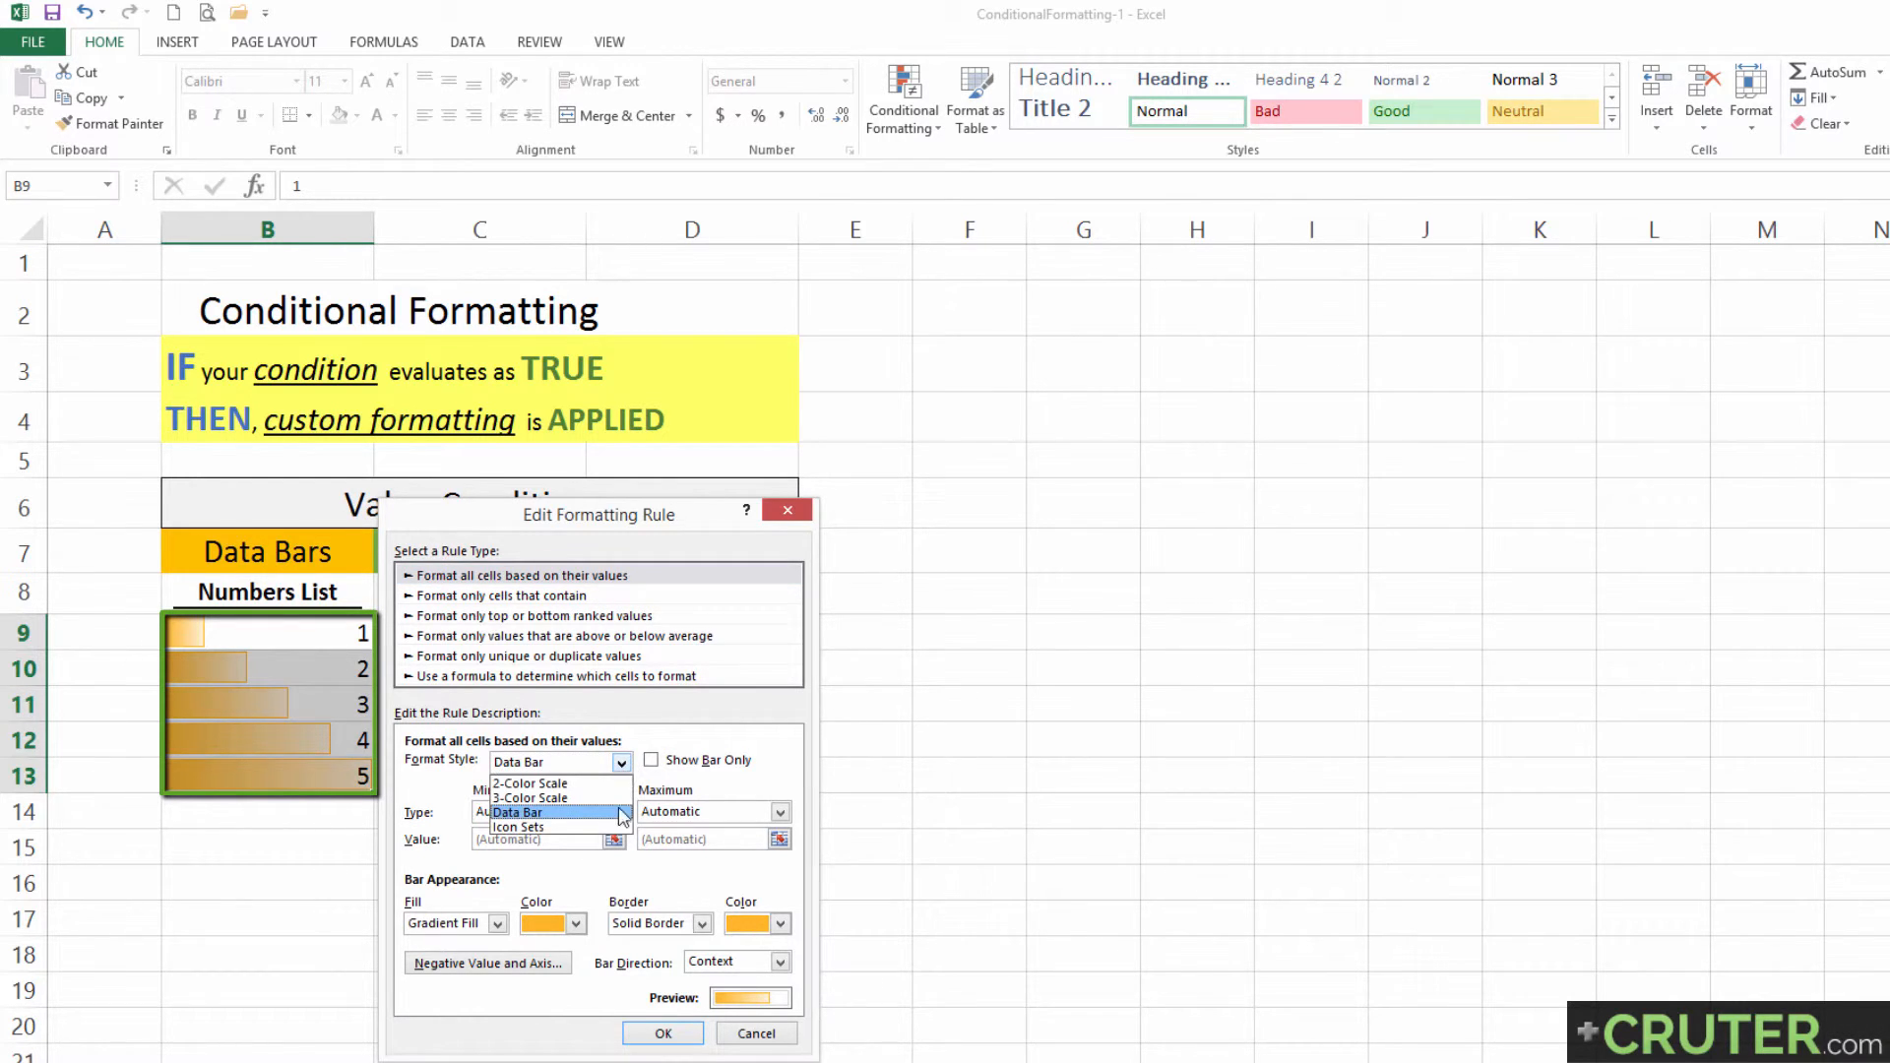
{"action": "left_click", "coordinate": [580, 816]}
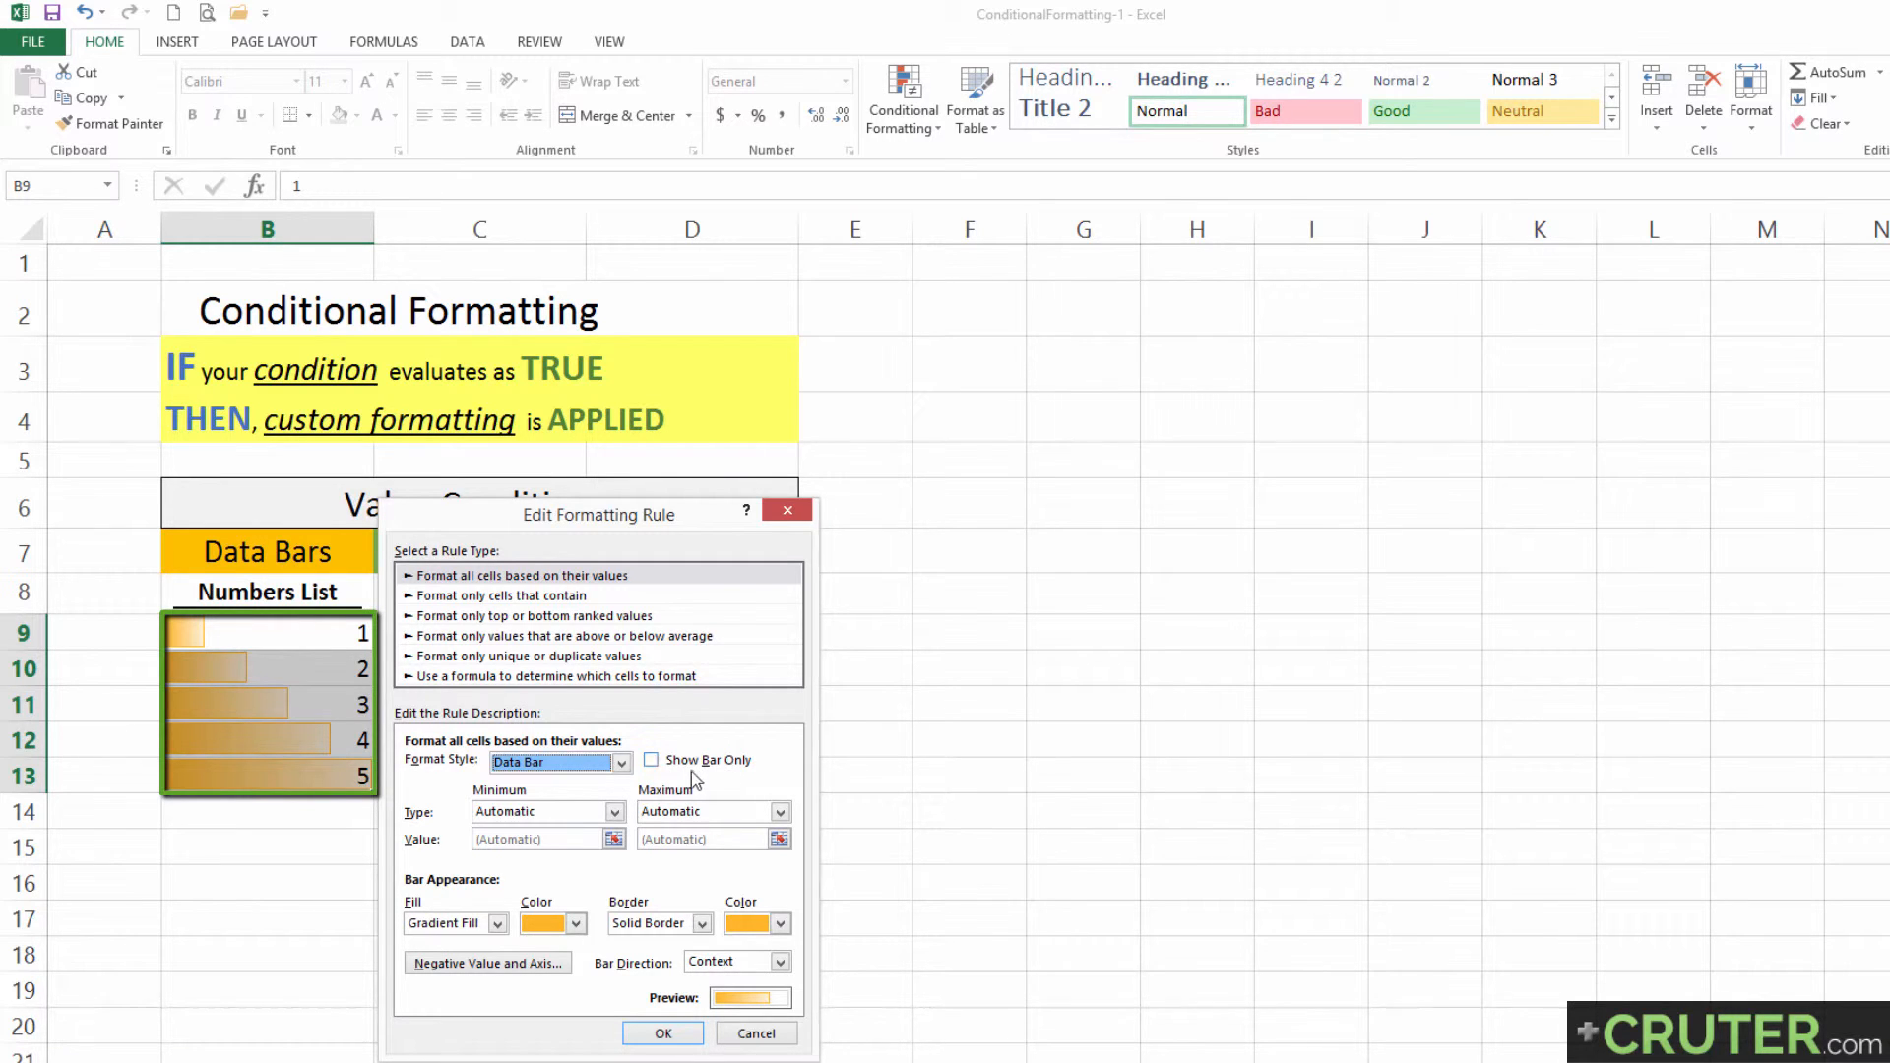
Turn on Show Bar Only for the Data Bar rule and apply it to B9:B13.
{"action": "left_click", "coordinate": [651, 761]}
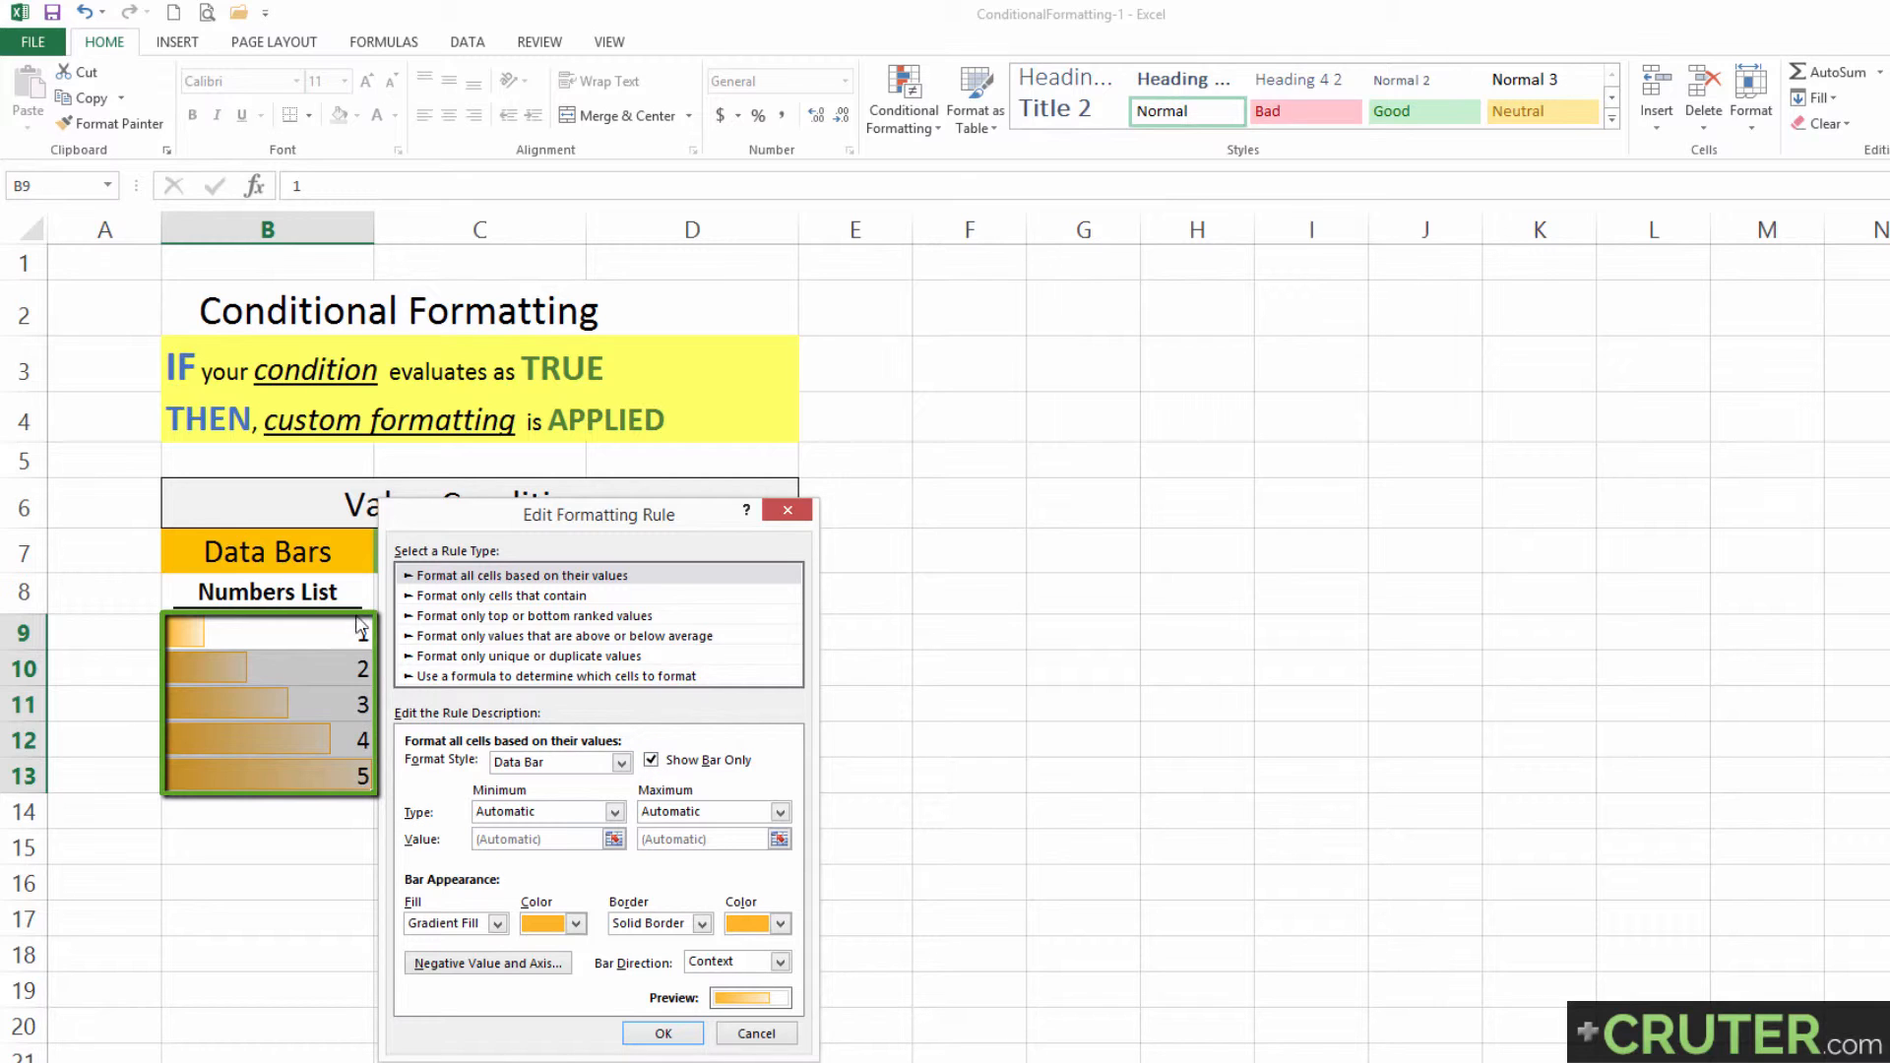
{"action": "key", "text": "Tab"}
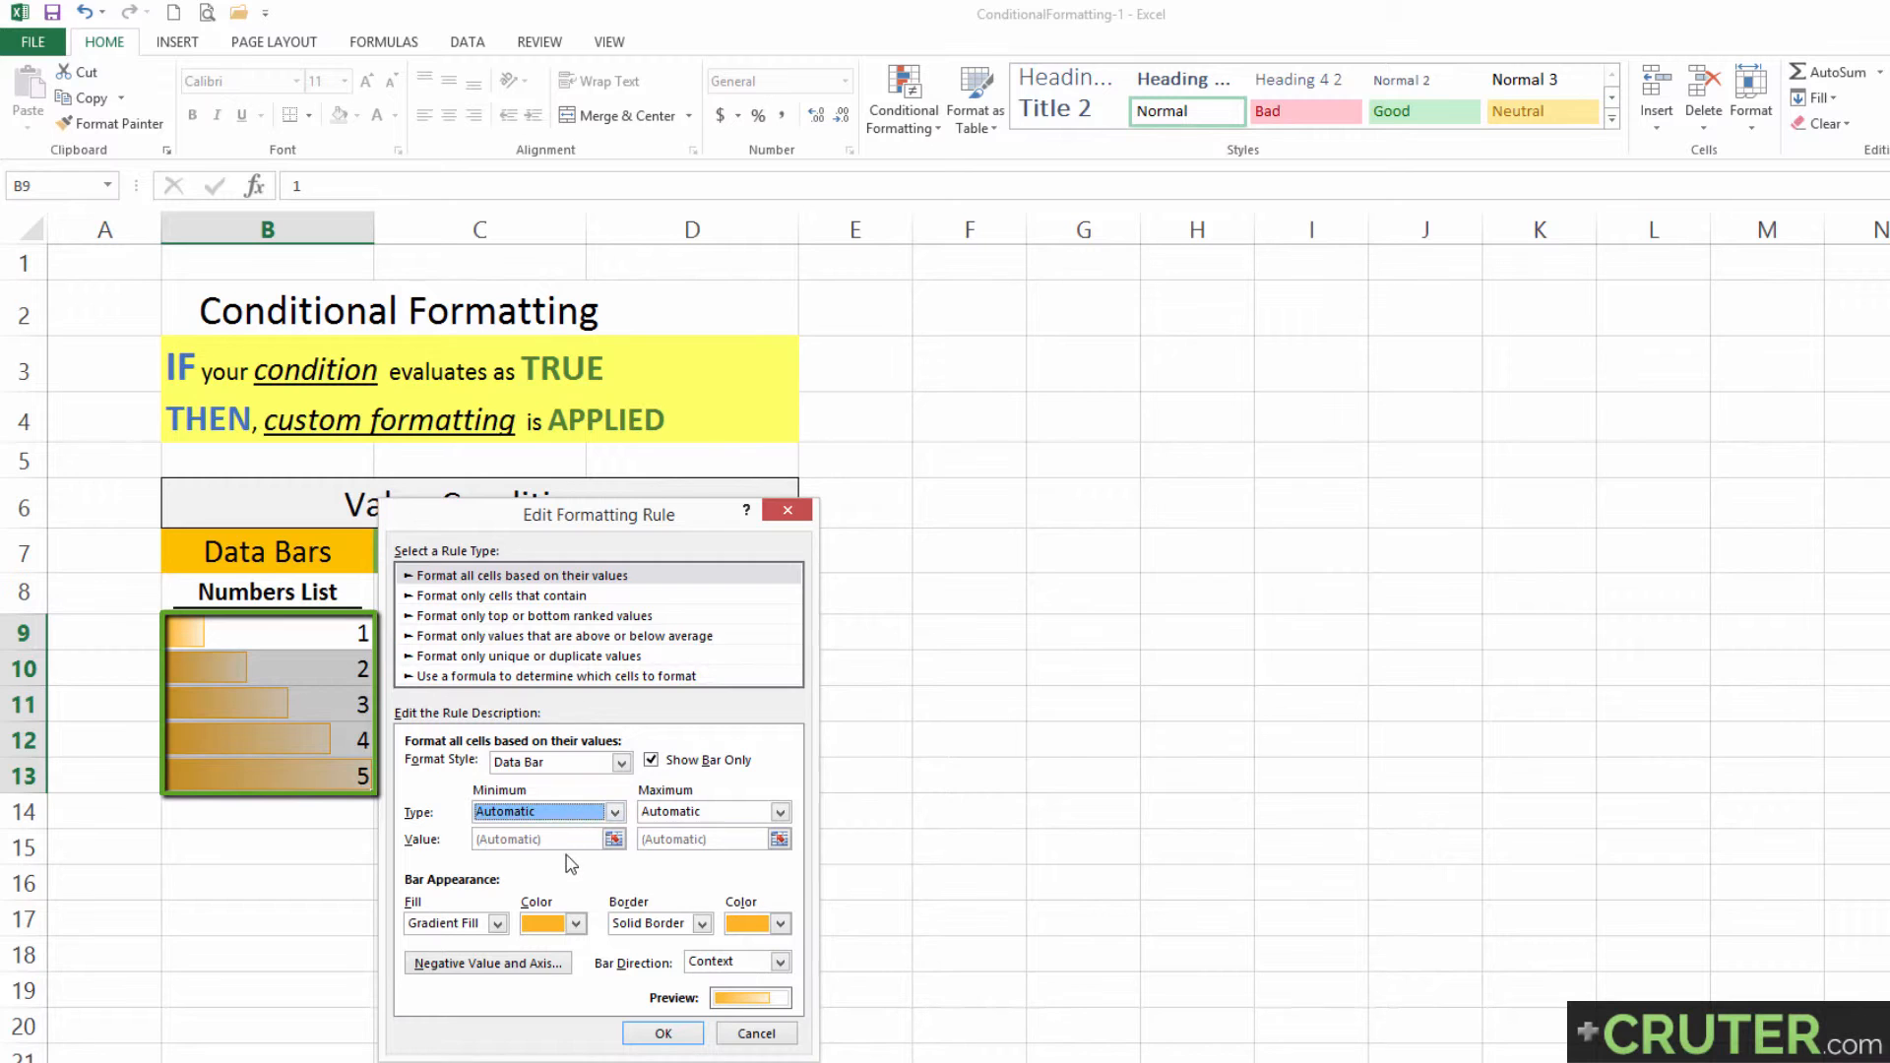
{"action": "left_click", "coordinate": [654, 926]}
{"action": "left_click", "coordinate": [655, 931]}
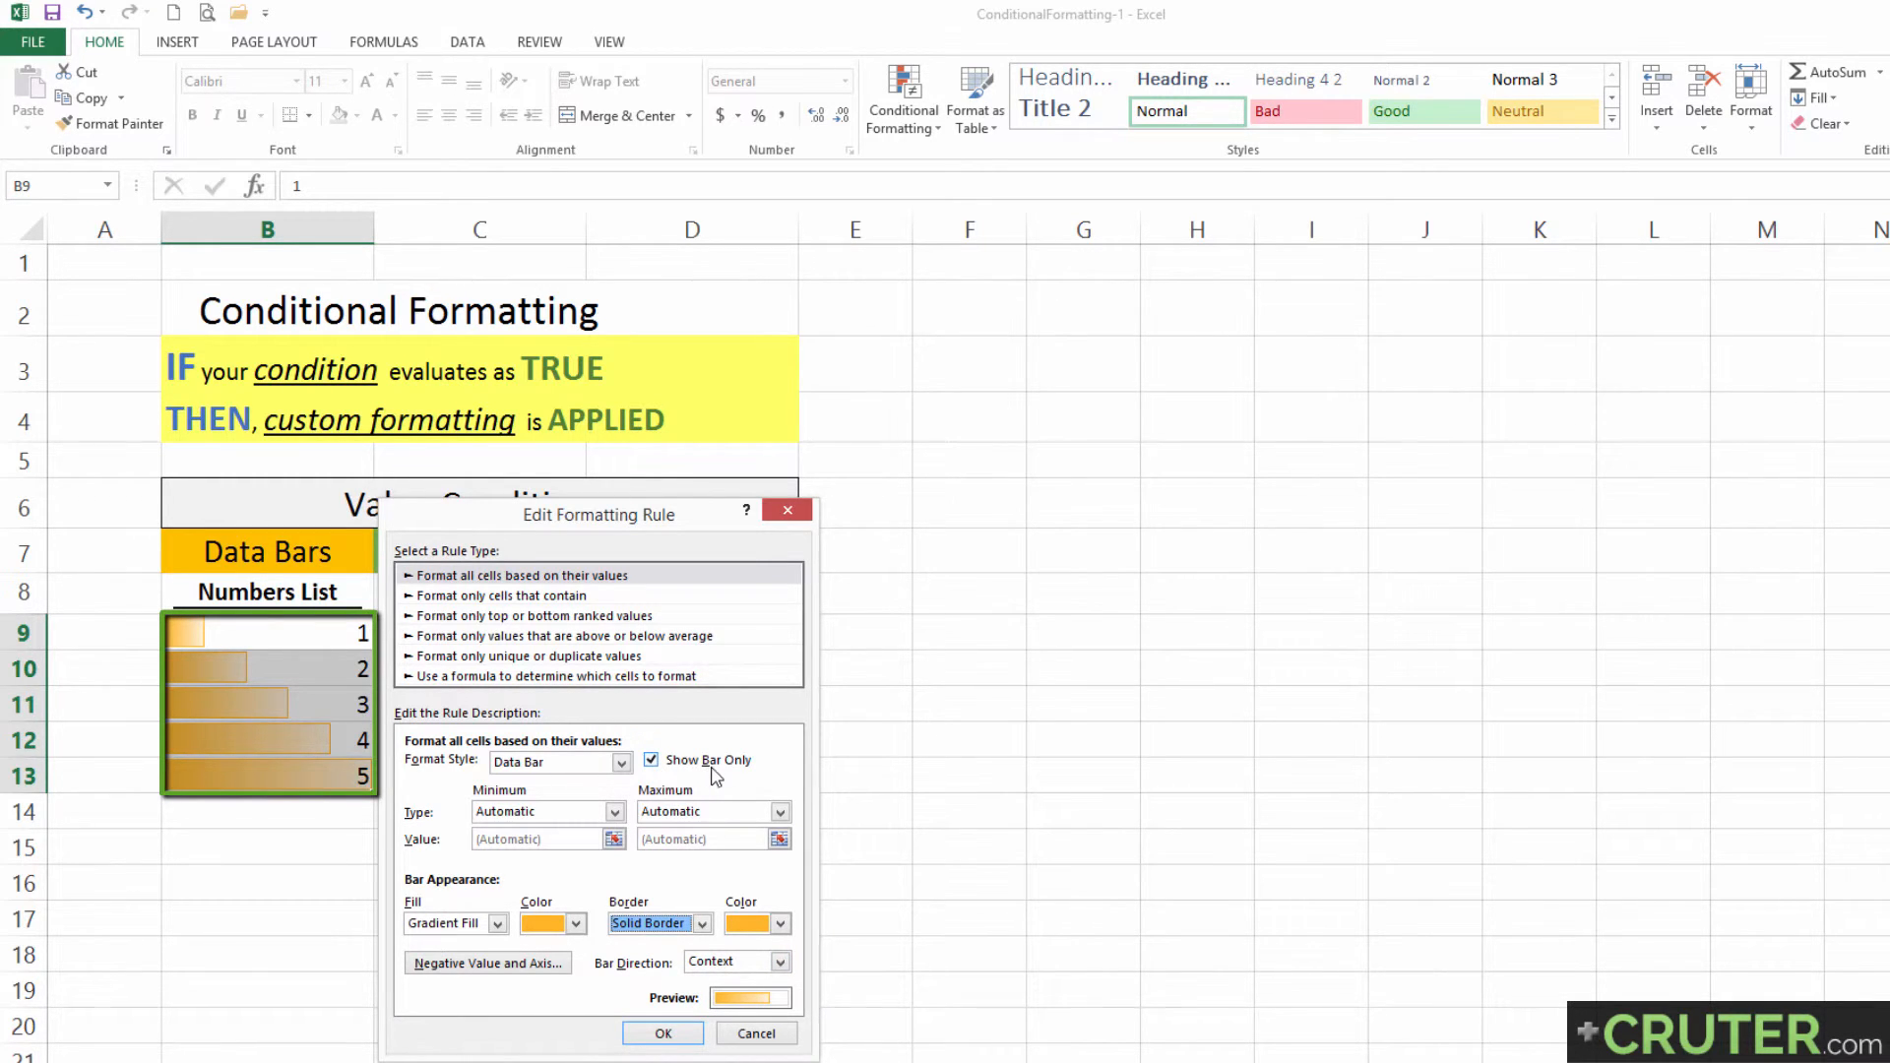
{"action": "left_click", "coordinate": [693, 1039]}
{"action": "left_click", "coordinate": [1024, 928]}
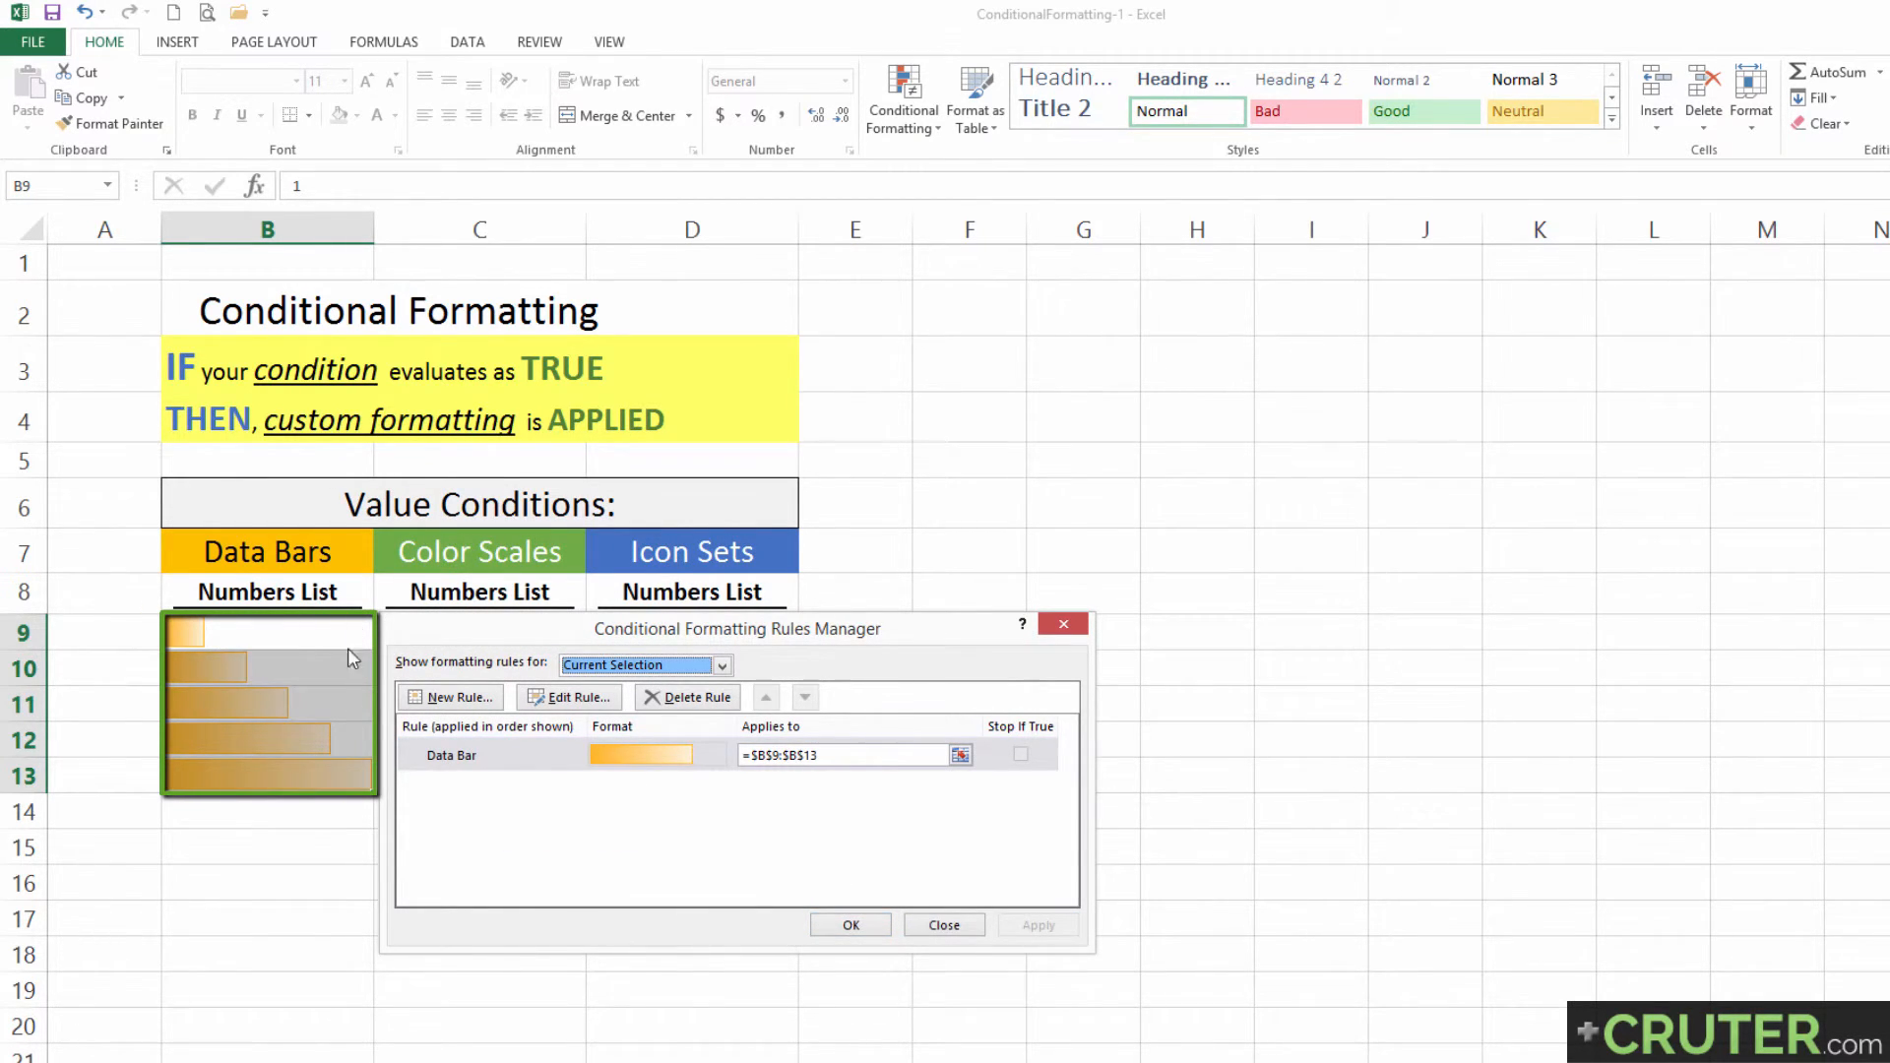
{"action": "left_click", "coordinate": [844, 922]}
Apply a two-color scale from white for the lowest to green for the highest value to C9:C13.
{"action": "left_click", "coordinate": [495, 634]}
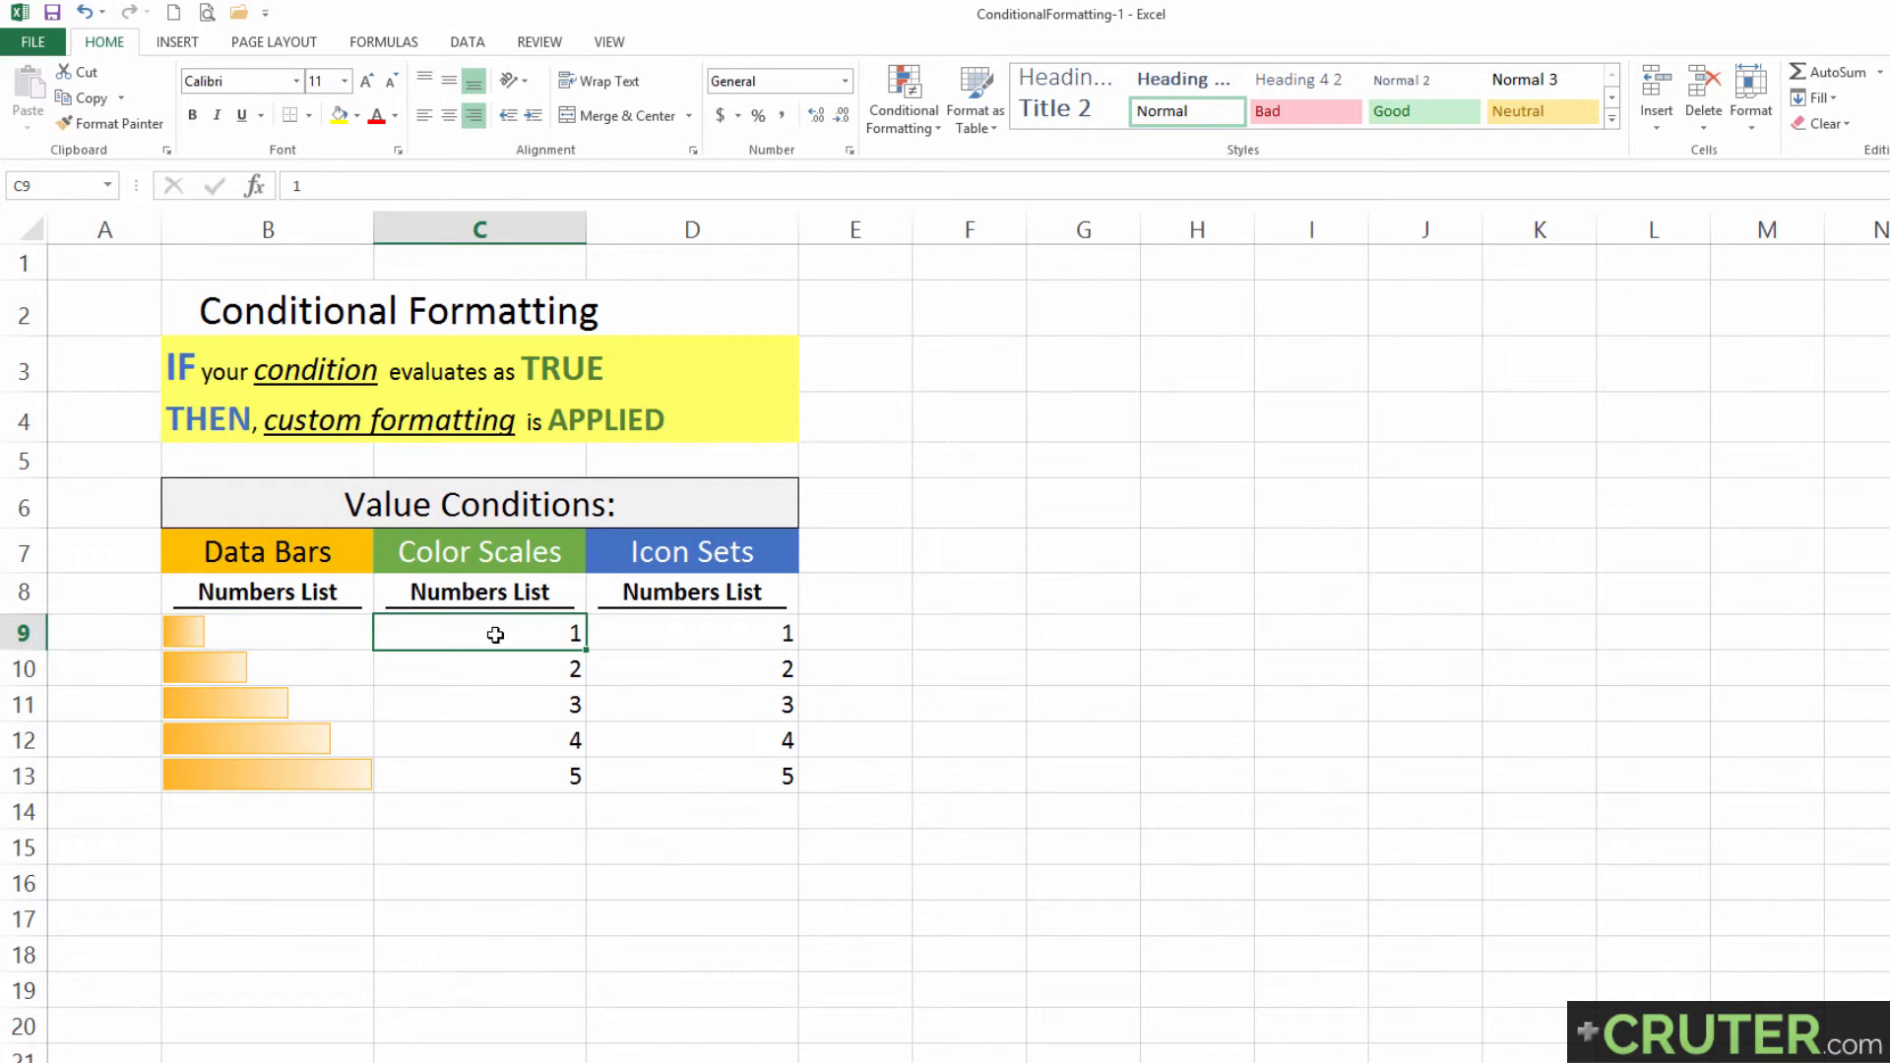
{"action": "key", "text": "ctrl+shift+Down"}
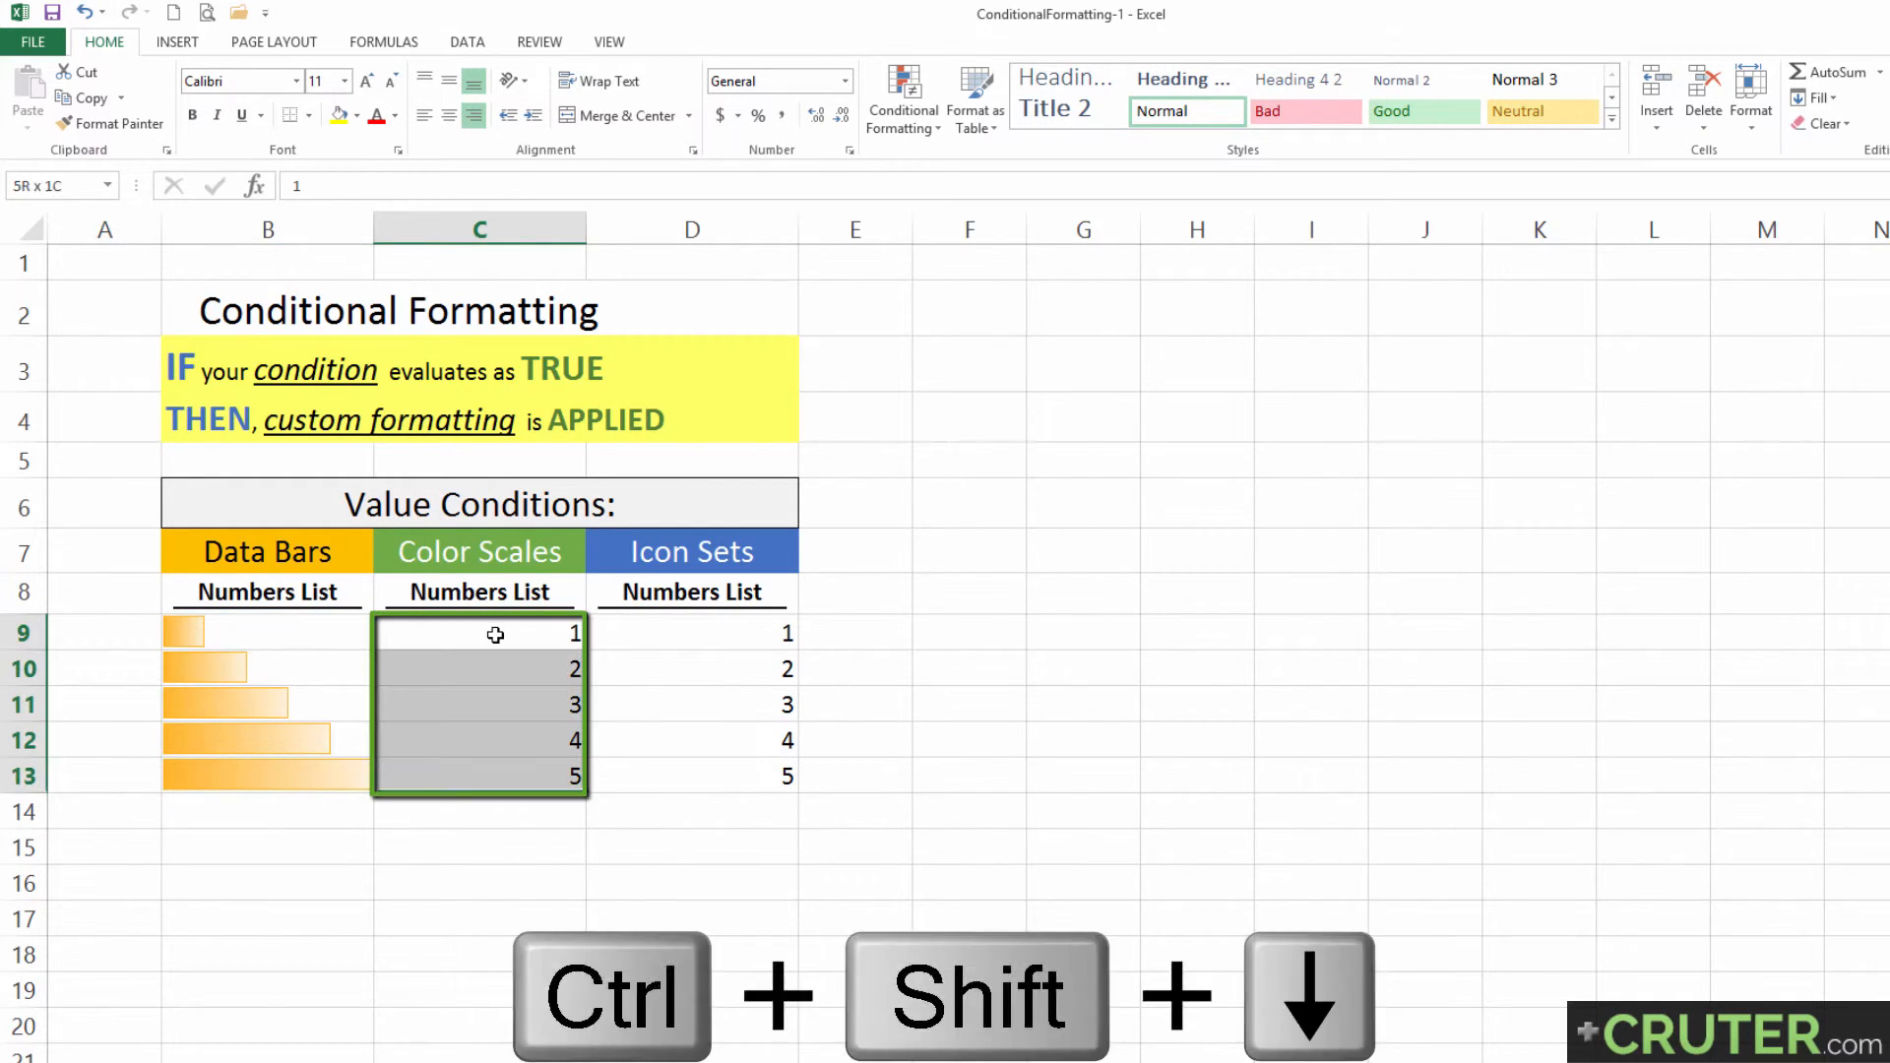
{"action": "left_click", "coordinate": [913, 93]}
{"action": "mouse_move", "coordinate": [942, 316]}
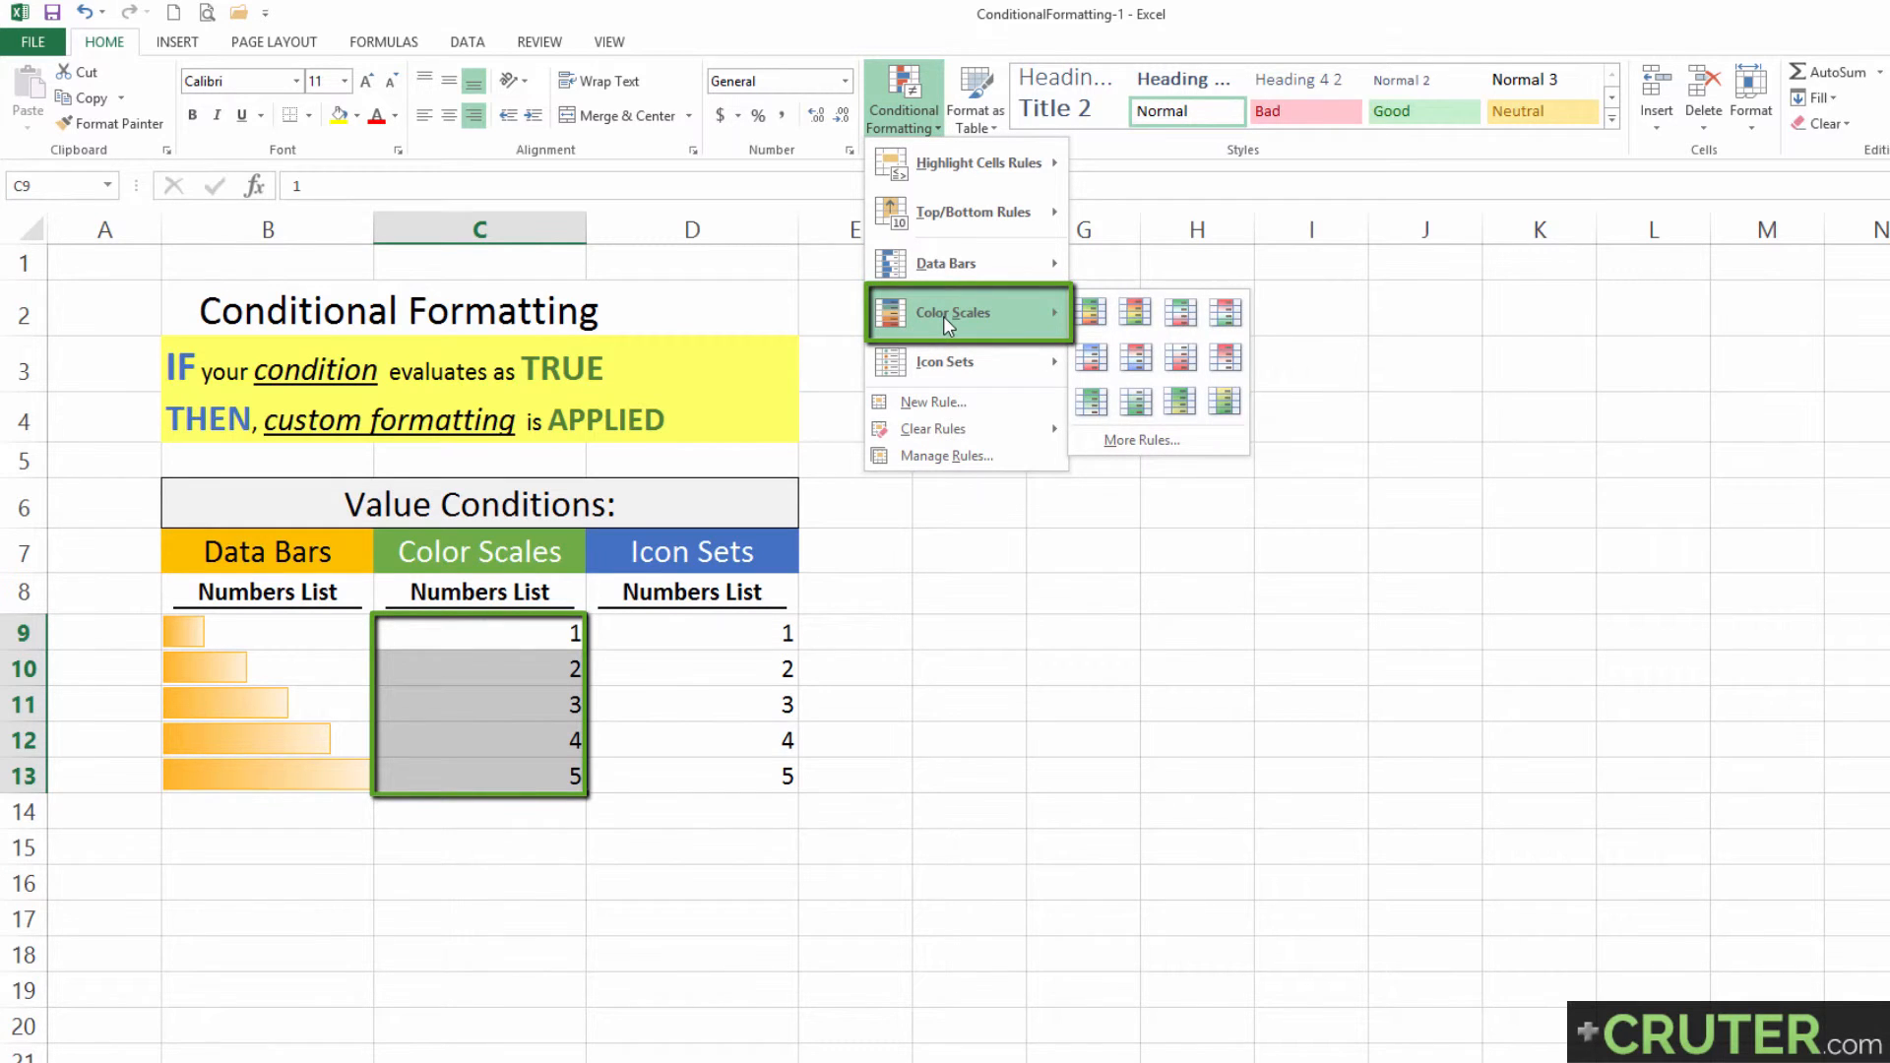
{"action": "left_click", "coordinate": [1091, 404]}
{"action": "left_click", "coordinate": [455, 854]}
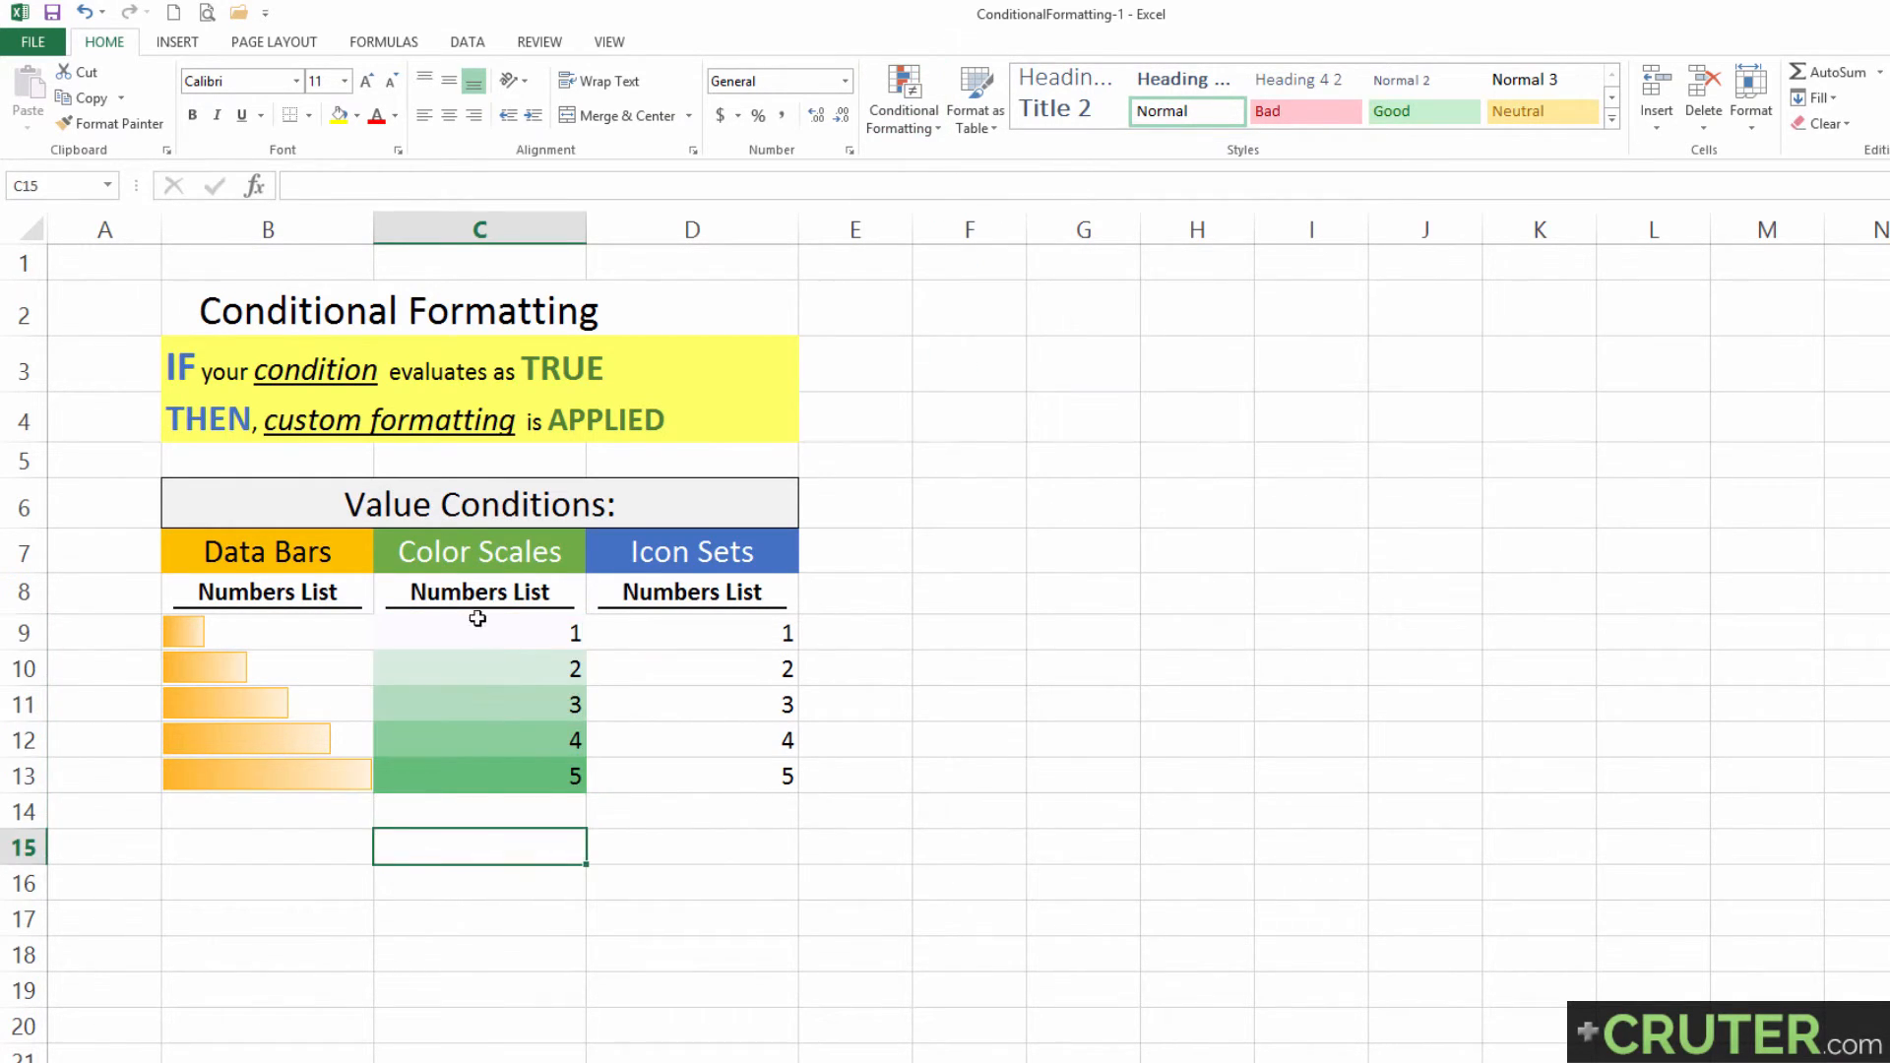
Open the Graded Color Scale rule of C9:C13 for editing and move its dialog clear of the Color Scales list.
{"action": "left_click_drag", "start_coordinate": [481, 625], "coordinate": [505, 789]}
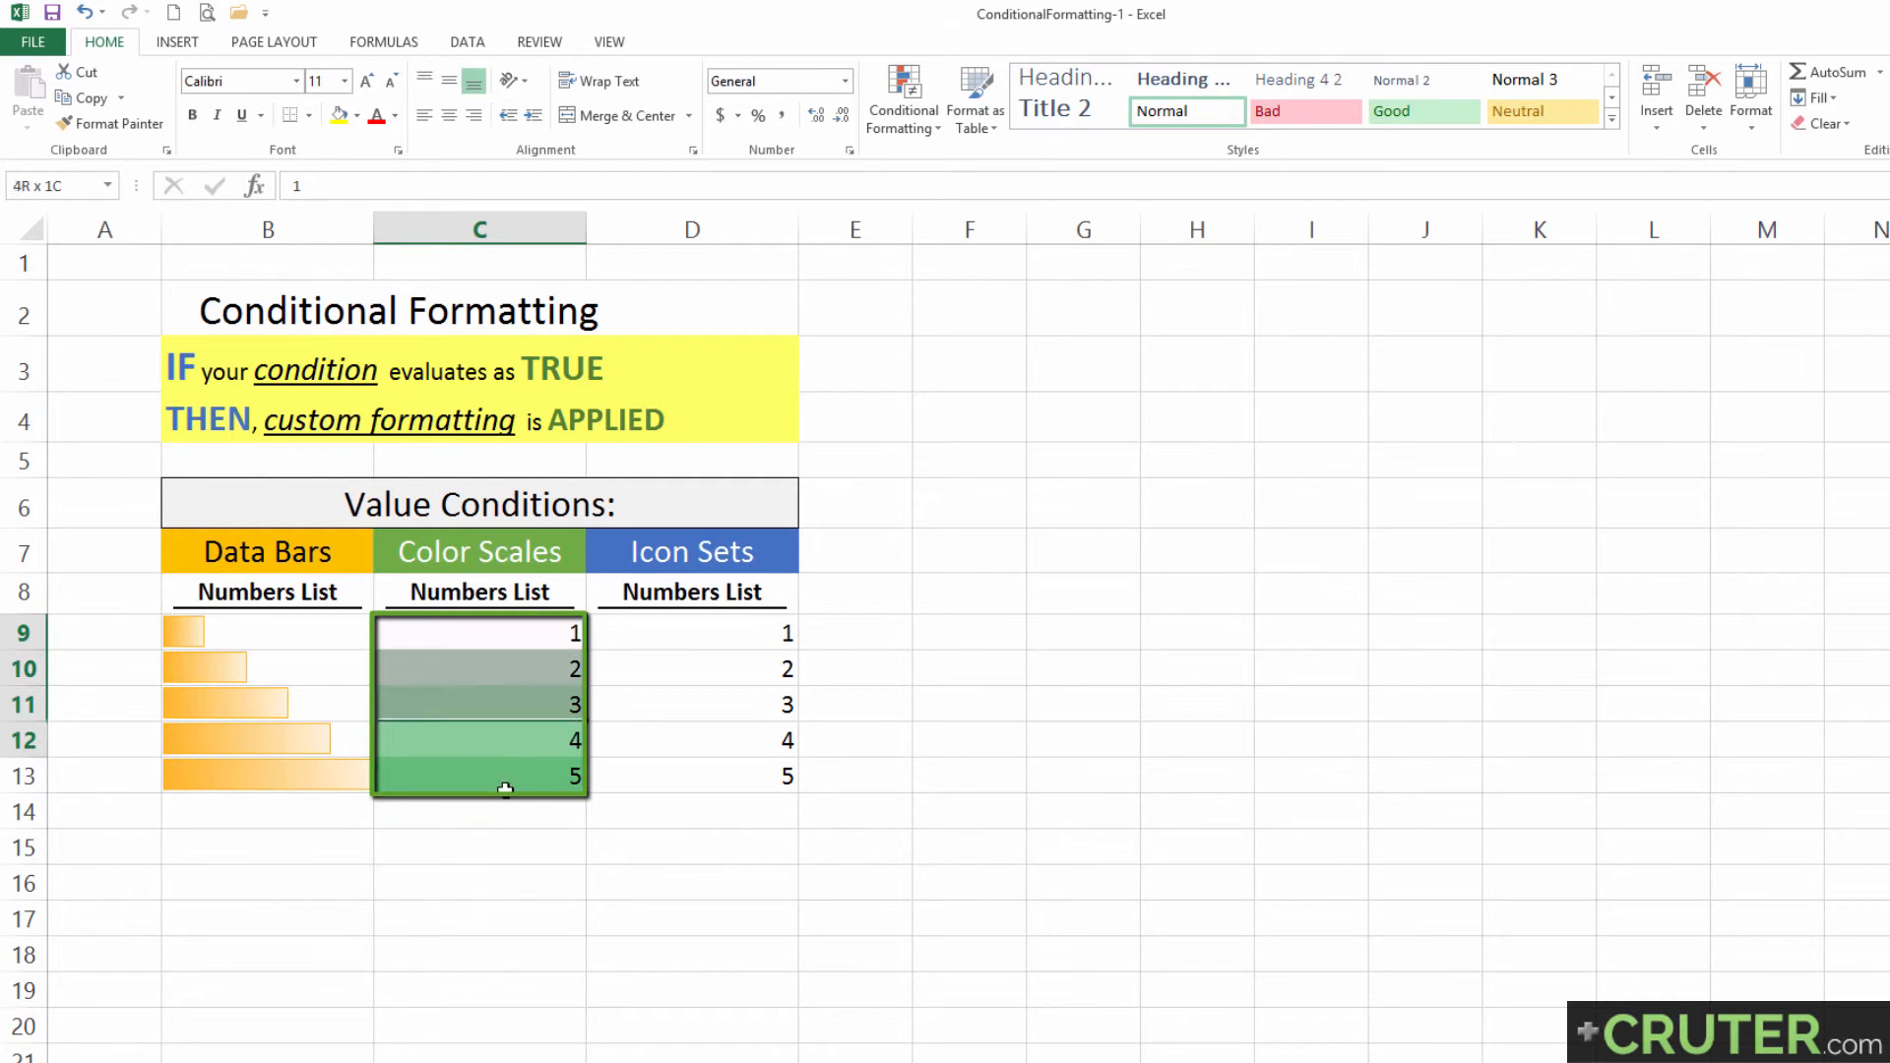
{"action": "left_click", "coordinate": [903, 98]}
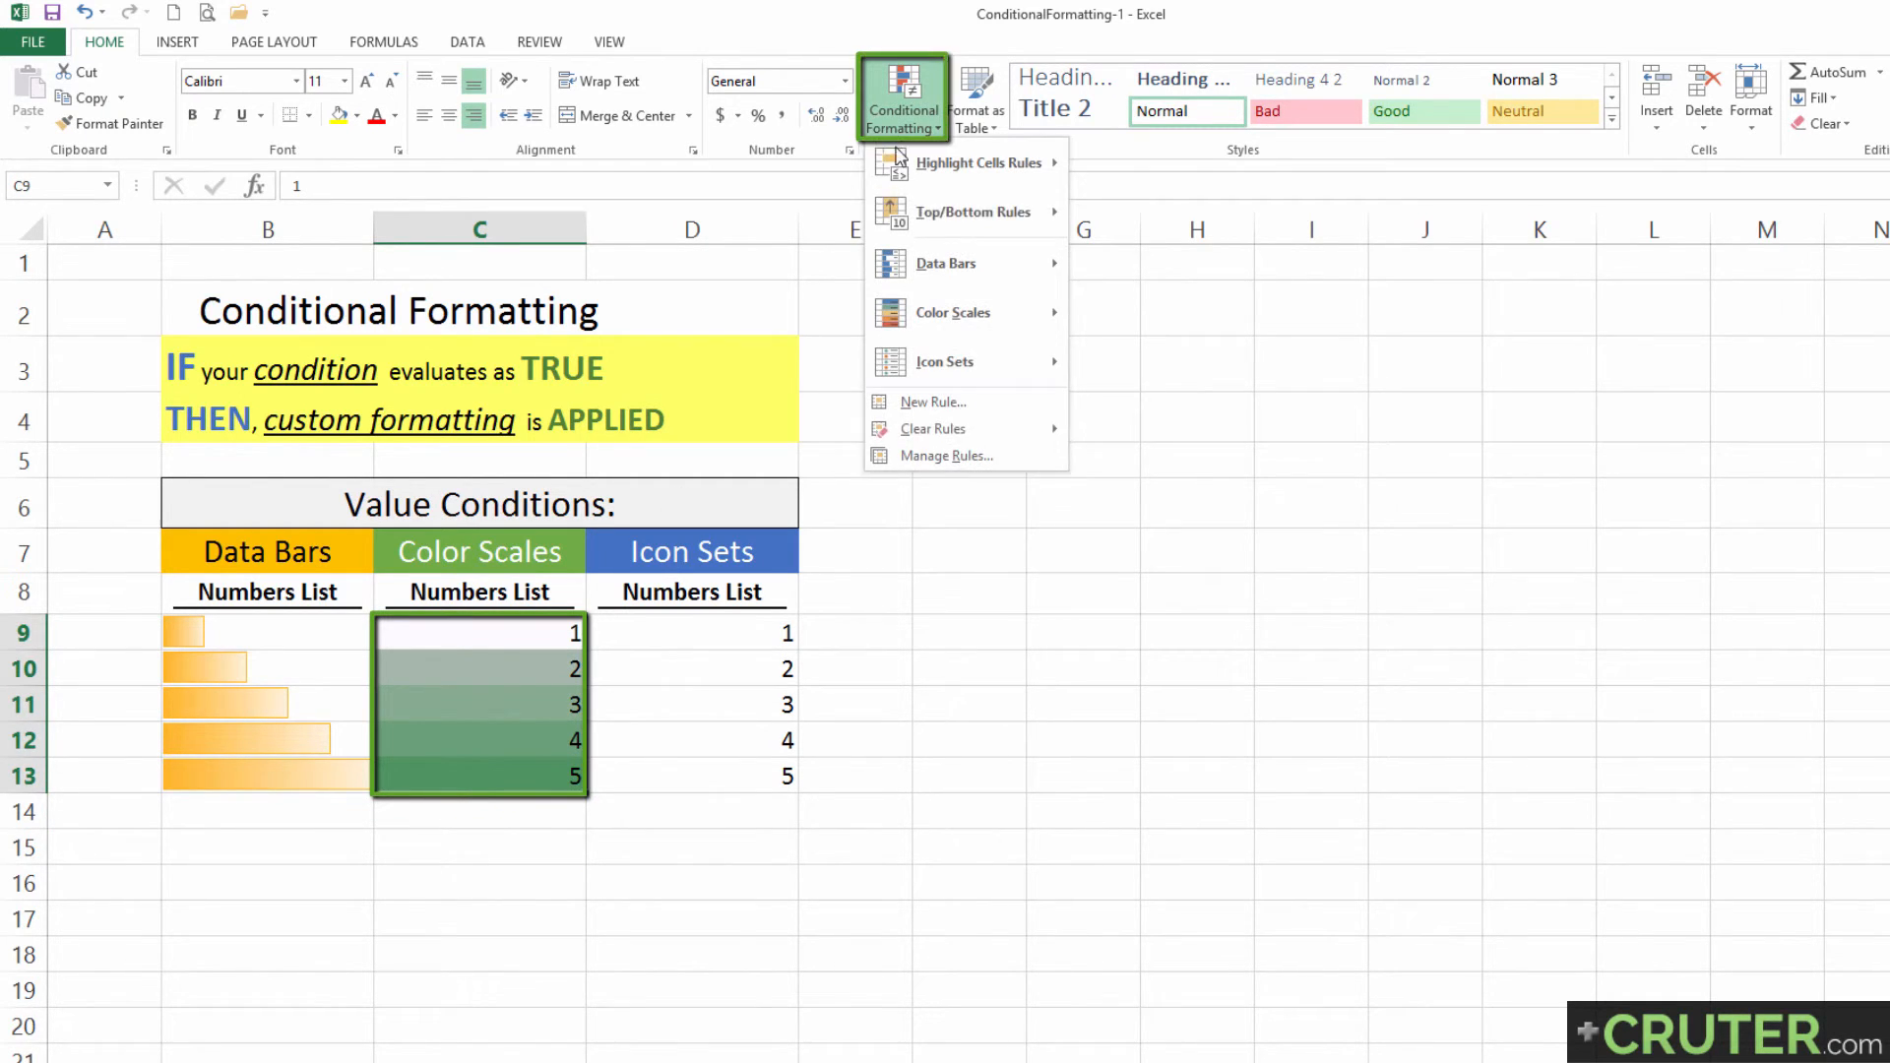
{"action": "left_click", "coordinate": [948, 458]}
{"action": "double_click", "coordinate": [561, 758]}
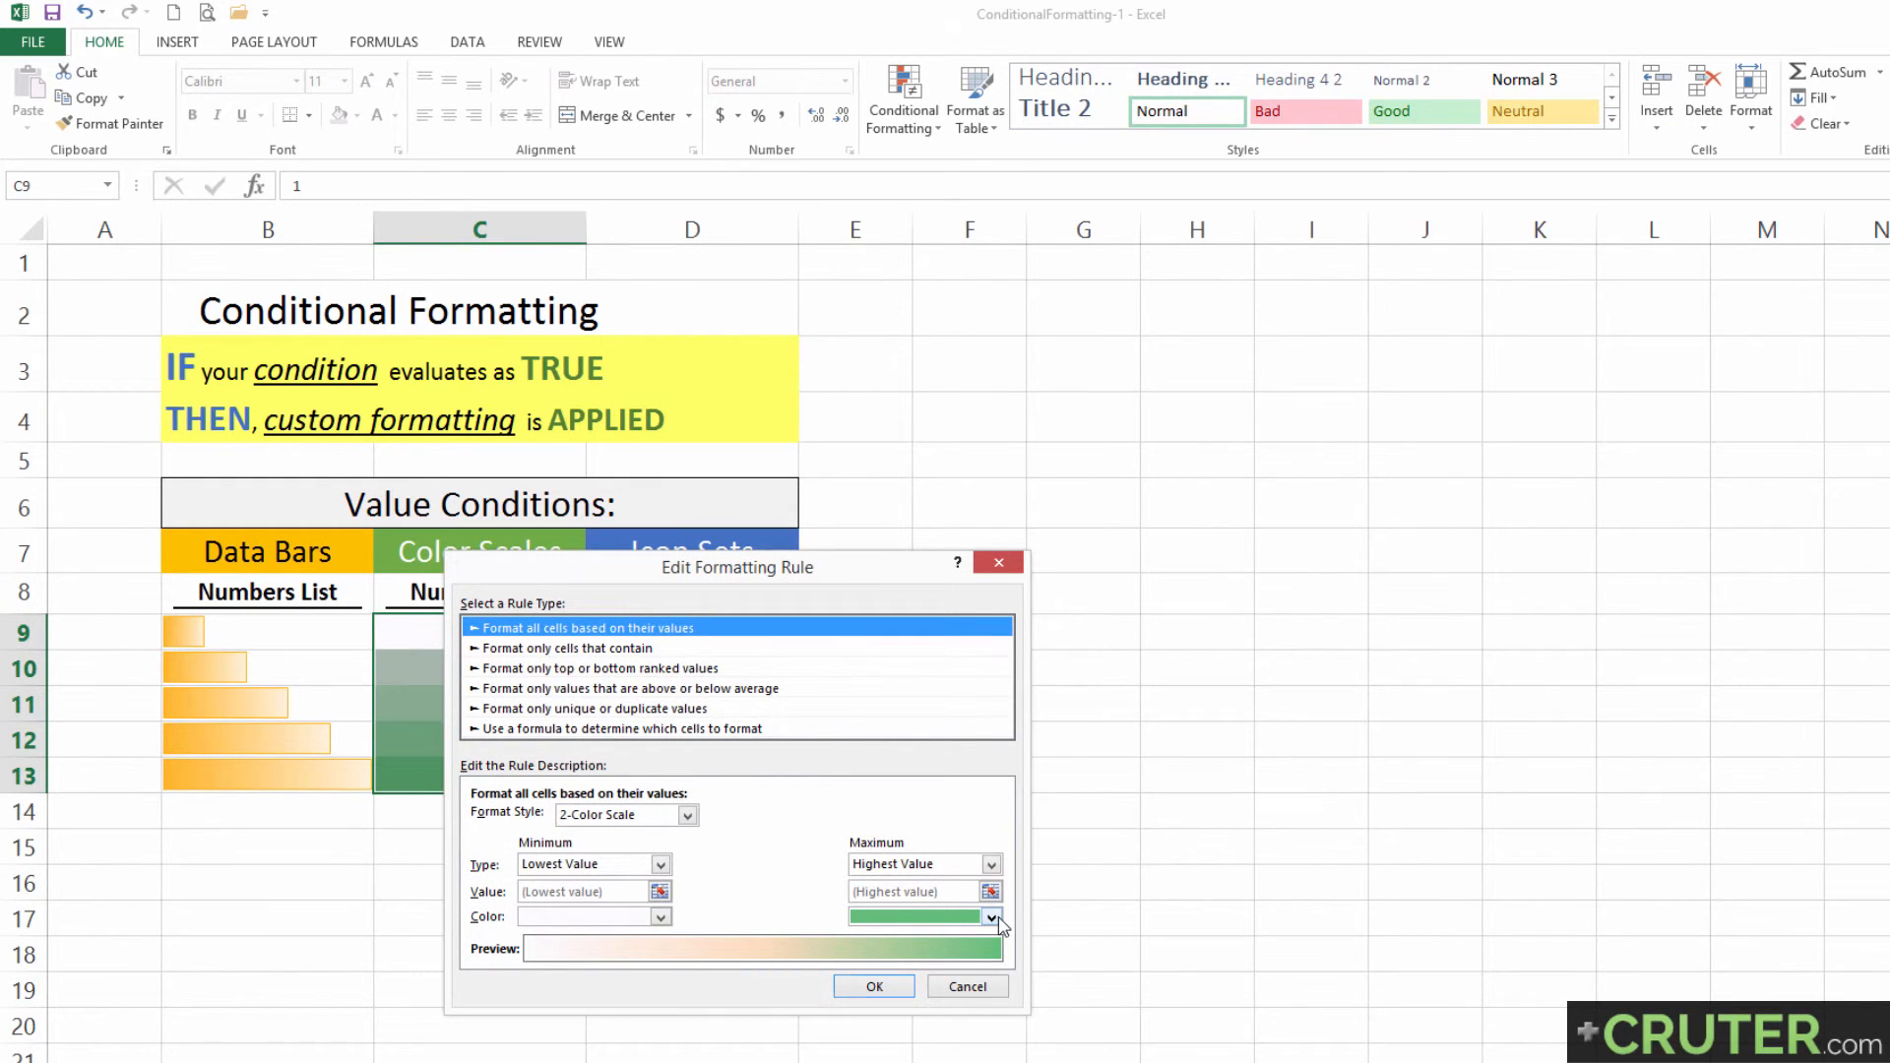
{"action": "left_click", "coordinate": [992, 917]}
{"action": "left_click_drag", "start_coordinate": [824, 579], "coordinate": [967, 613]}
Set the color scale's maximum color to the green theme color and apply the edited rule to C9:C13.
{"action": "left_click", "coordinate": [1173, 955]}
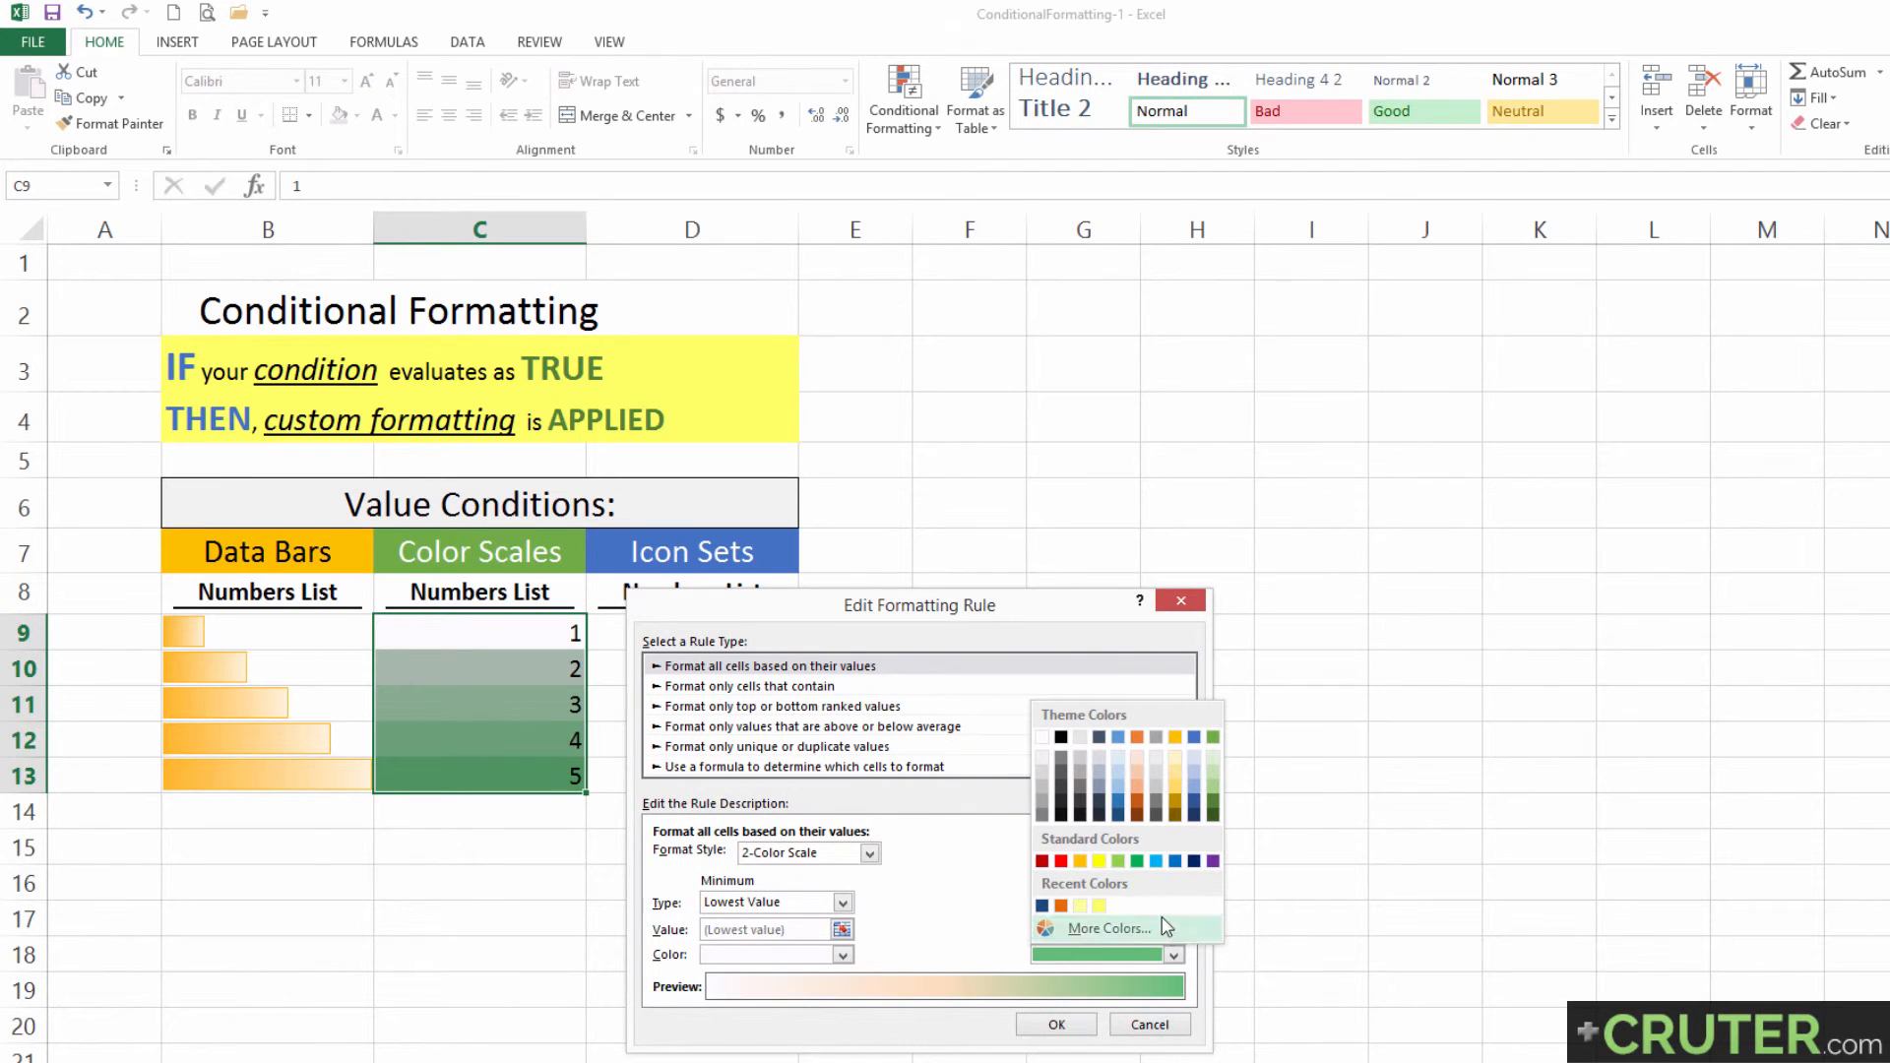
{"action": "left_click", "coordinate": [1213, 738]}
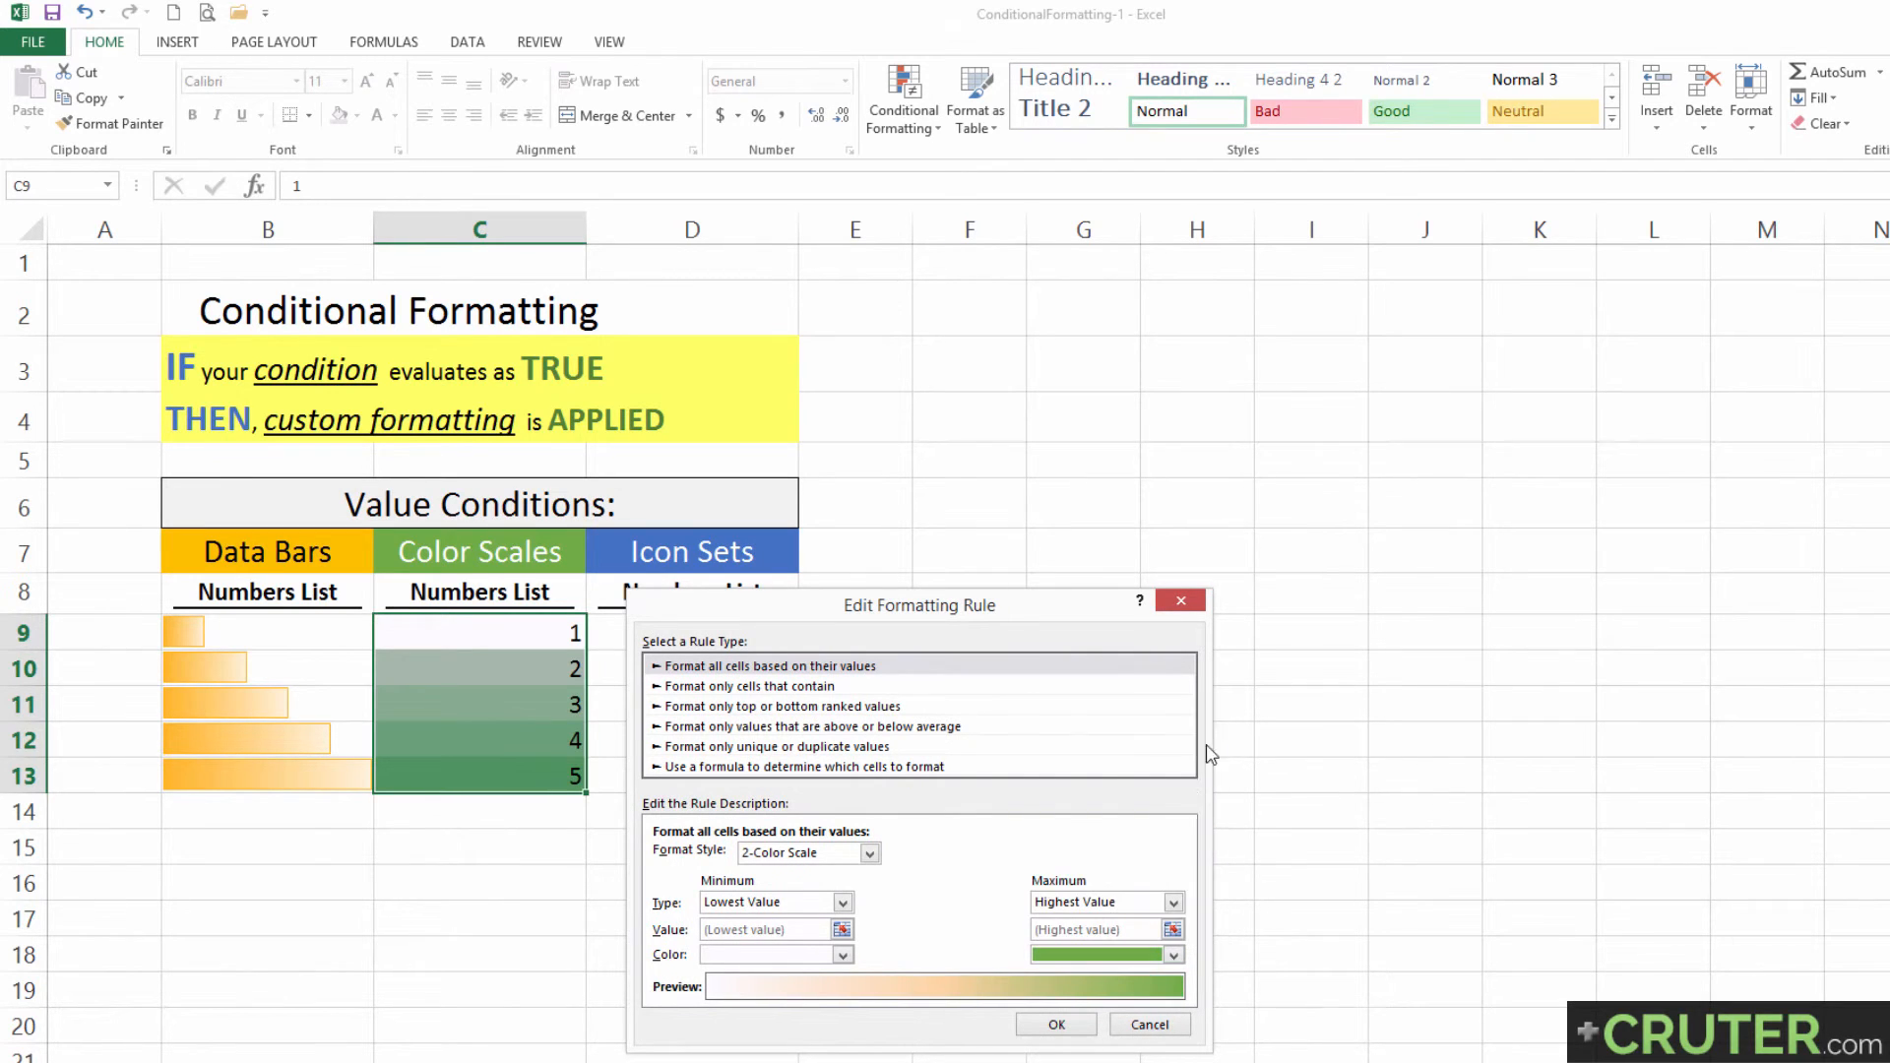
{"action": "left_click", "coordinate": [1055, 1024]}
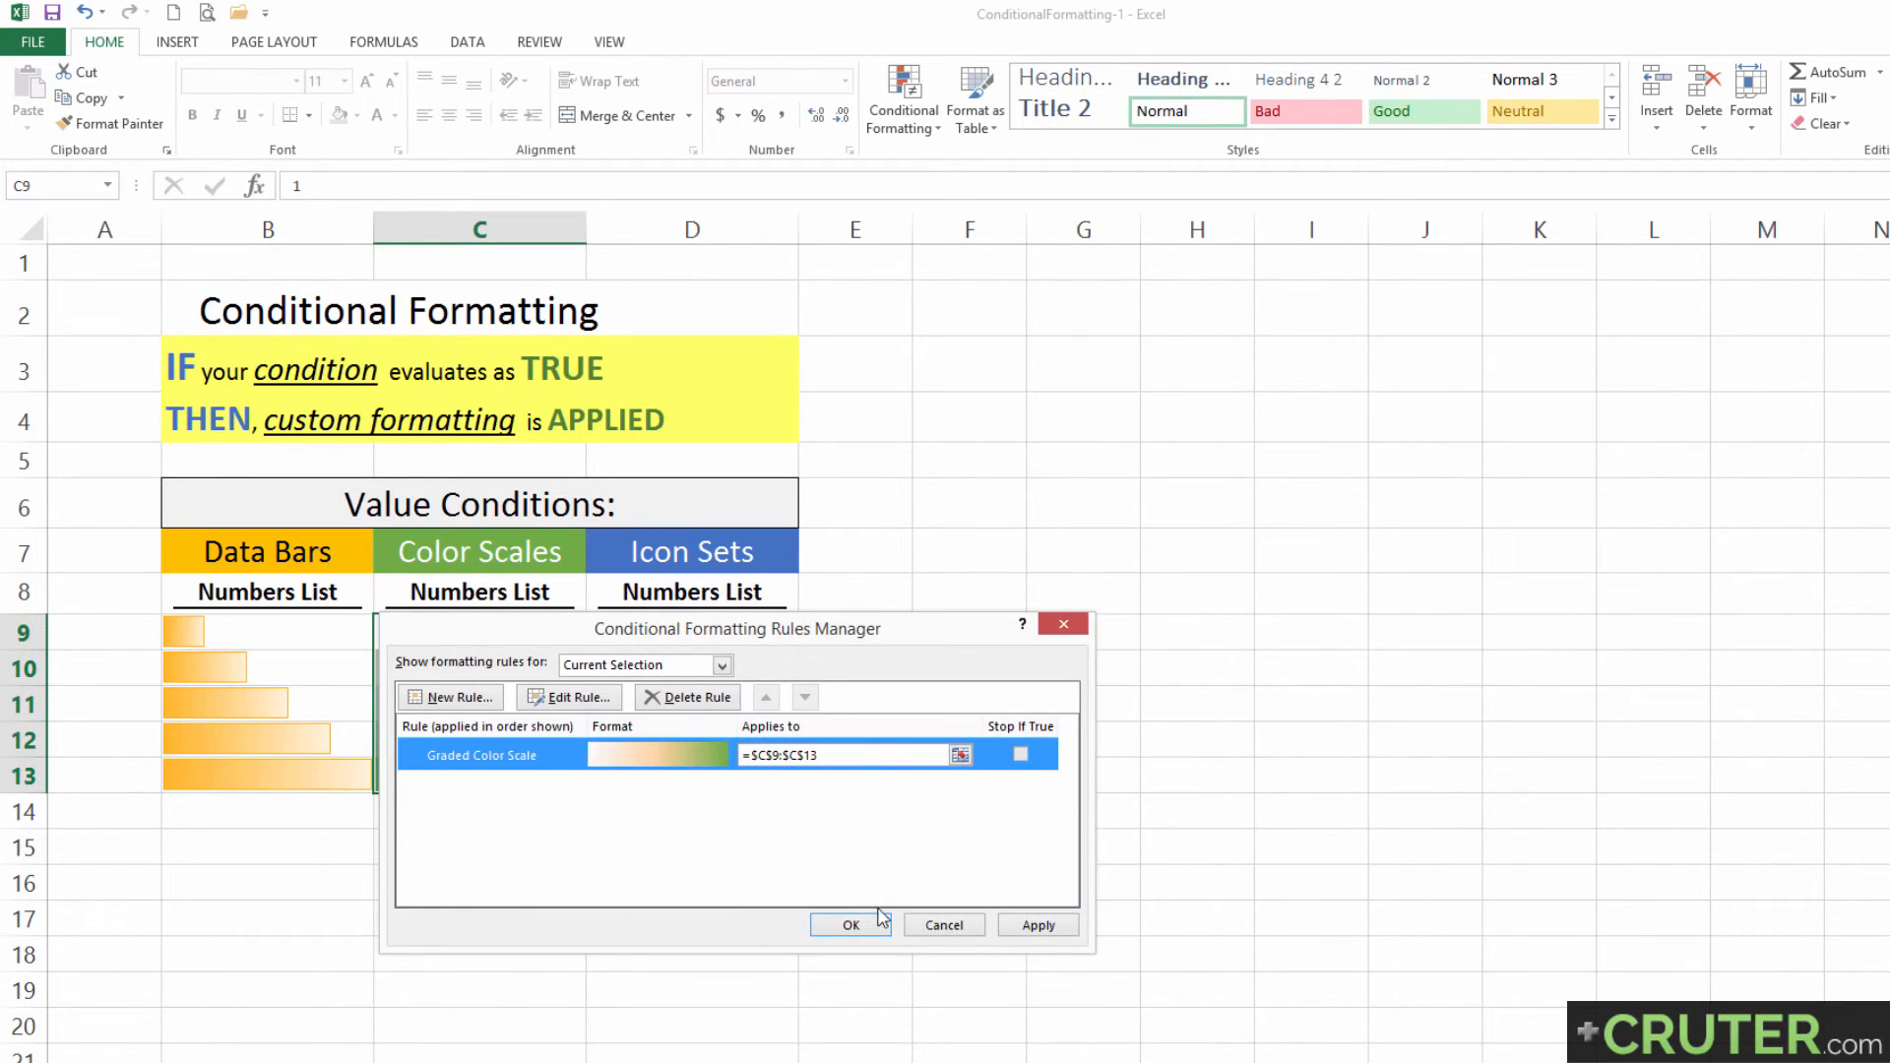
{"action": "left_click", "coordinate": [1028, 926]}
{"action": "left_click", "coordinate": [852, 925]}
{"action": "left_click", "coordinate": [439, 839]}
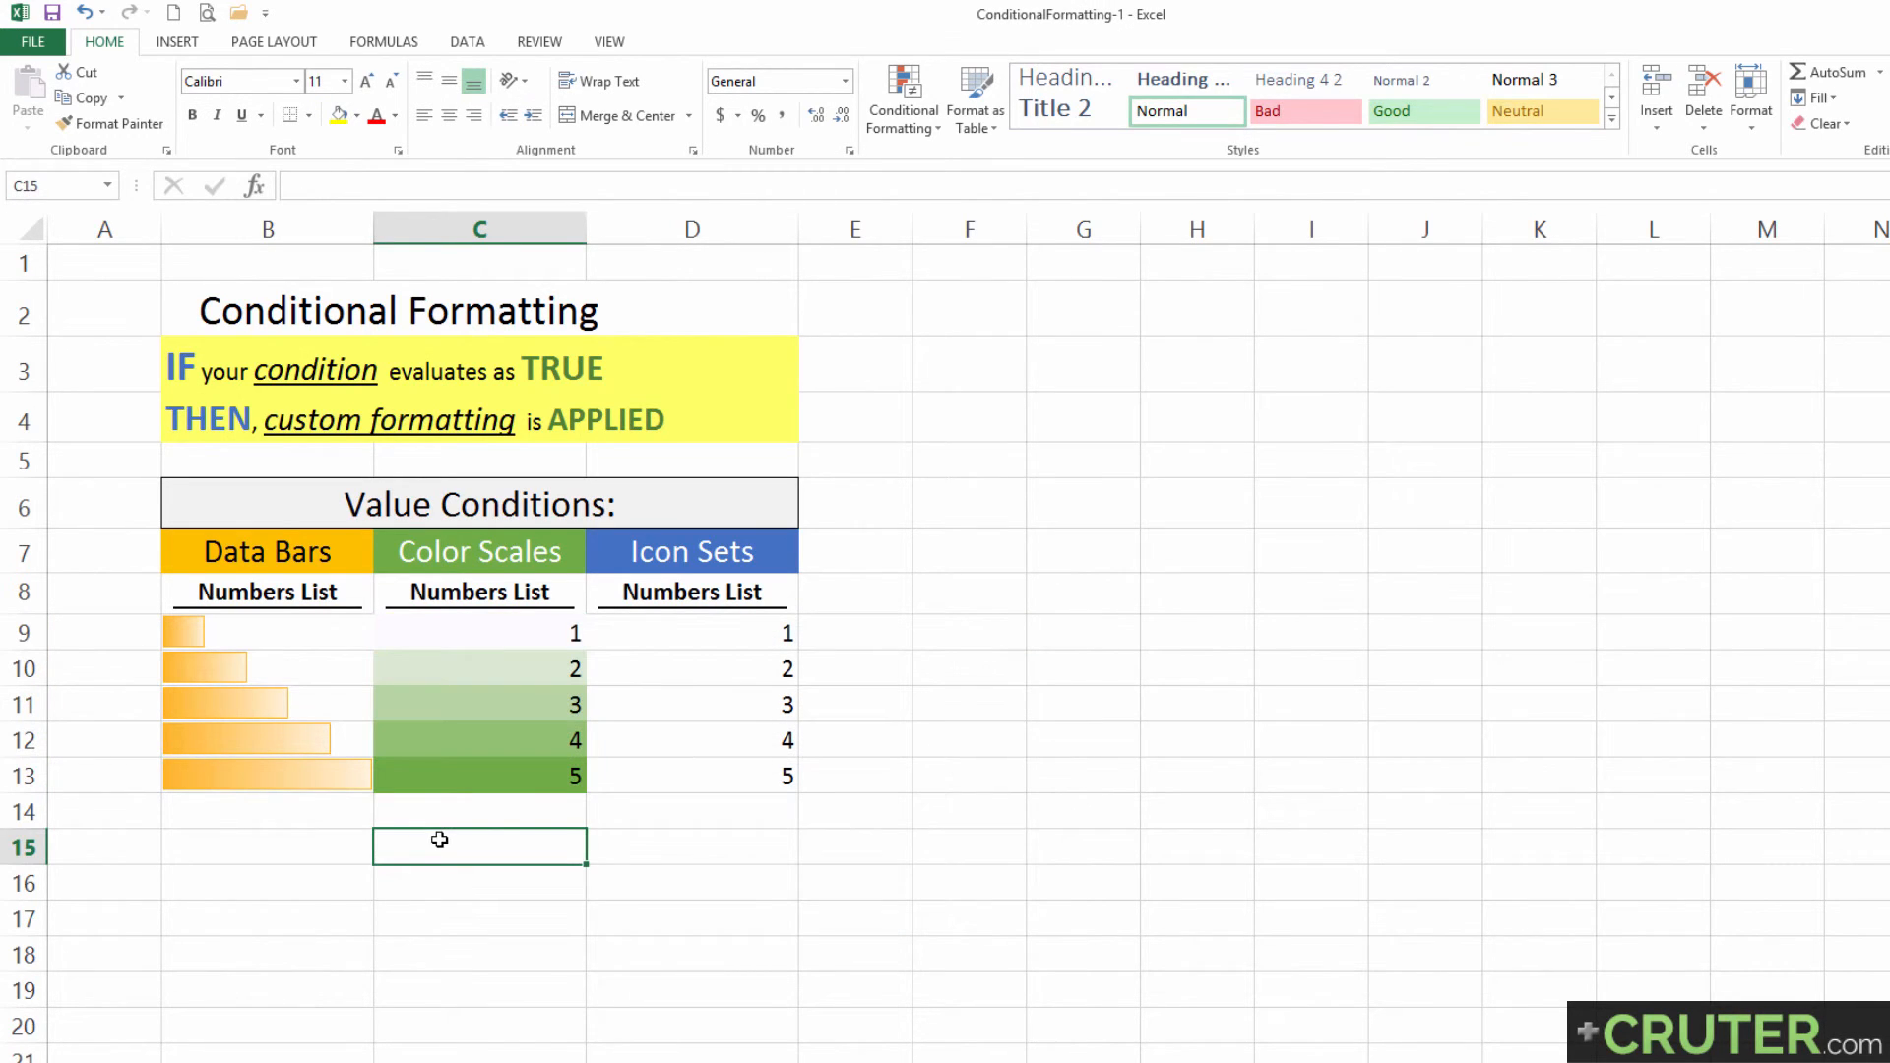
Apply the four-level signal bar icon set from the Ratings group to D9:D13 under Icon Sets.
{"action": "left_click", "coordinate": [665, 628]}
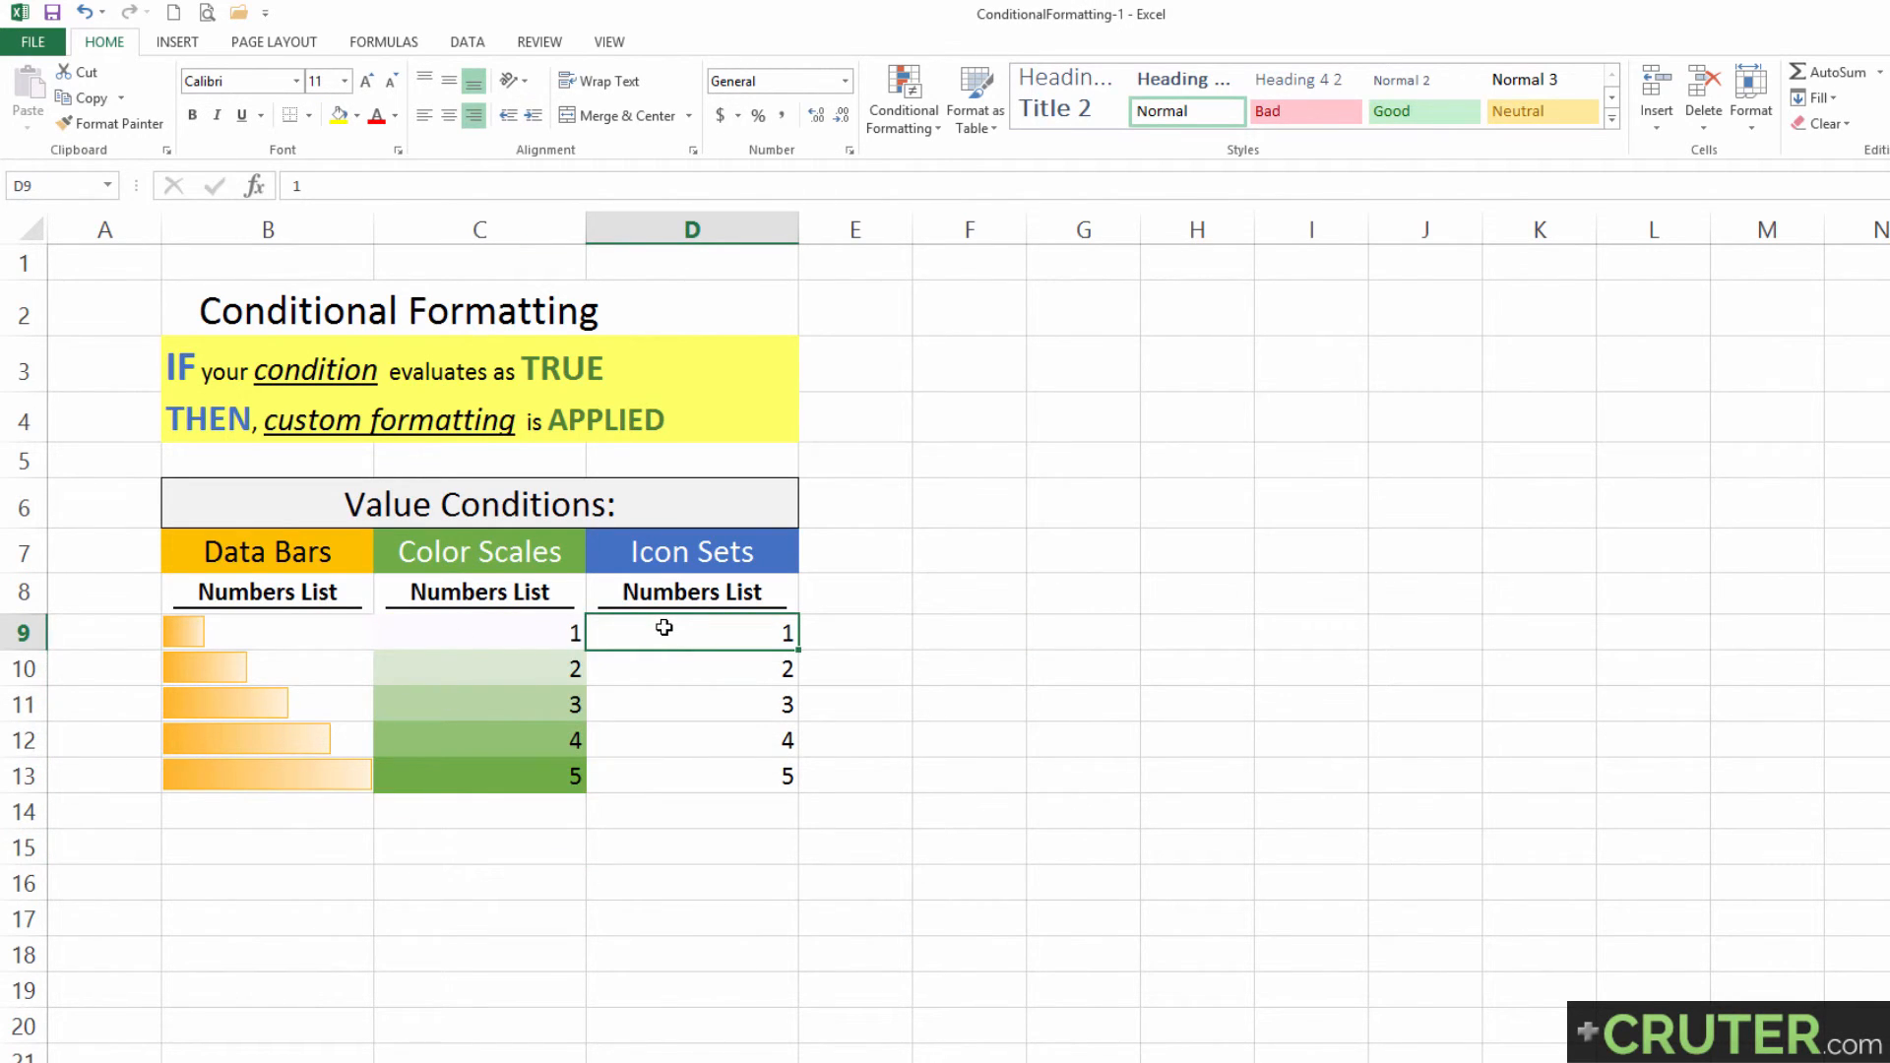
{"action": "key", "text": "ctrl+shift+Down"}
{"action": "left_click", "coordinate": [902, 111]}
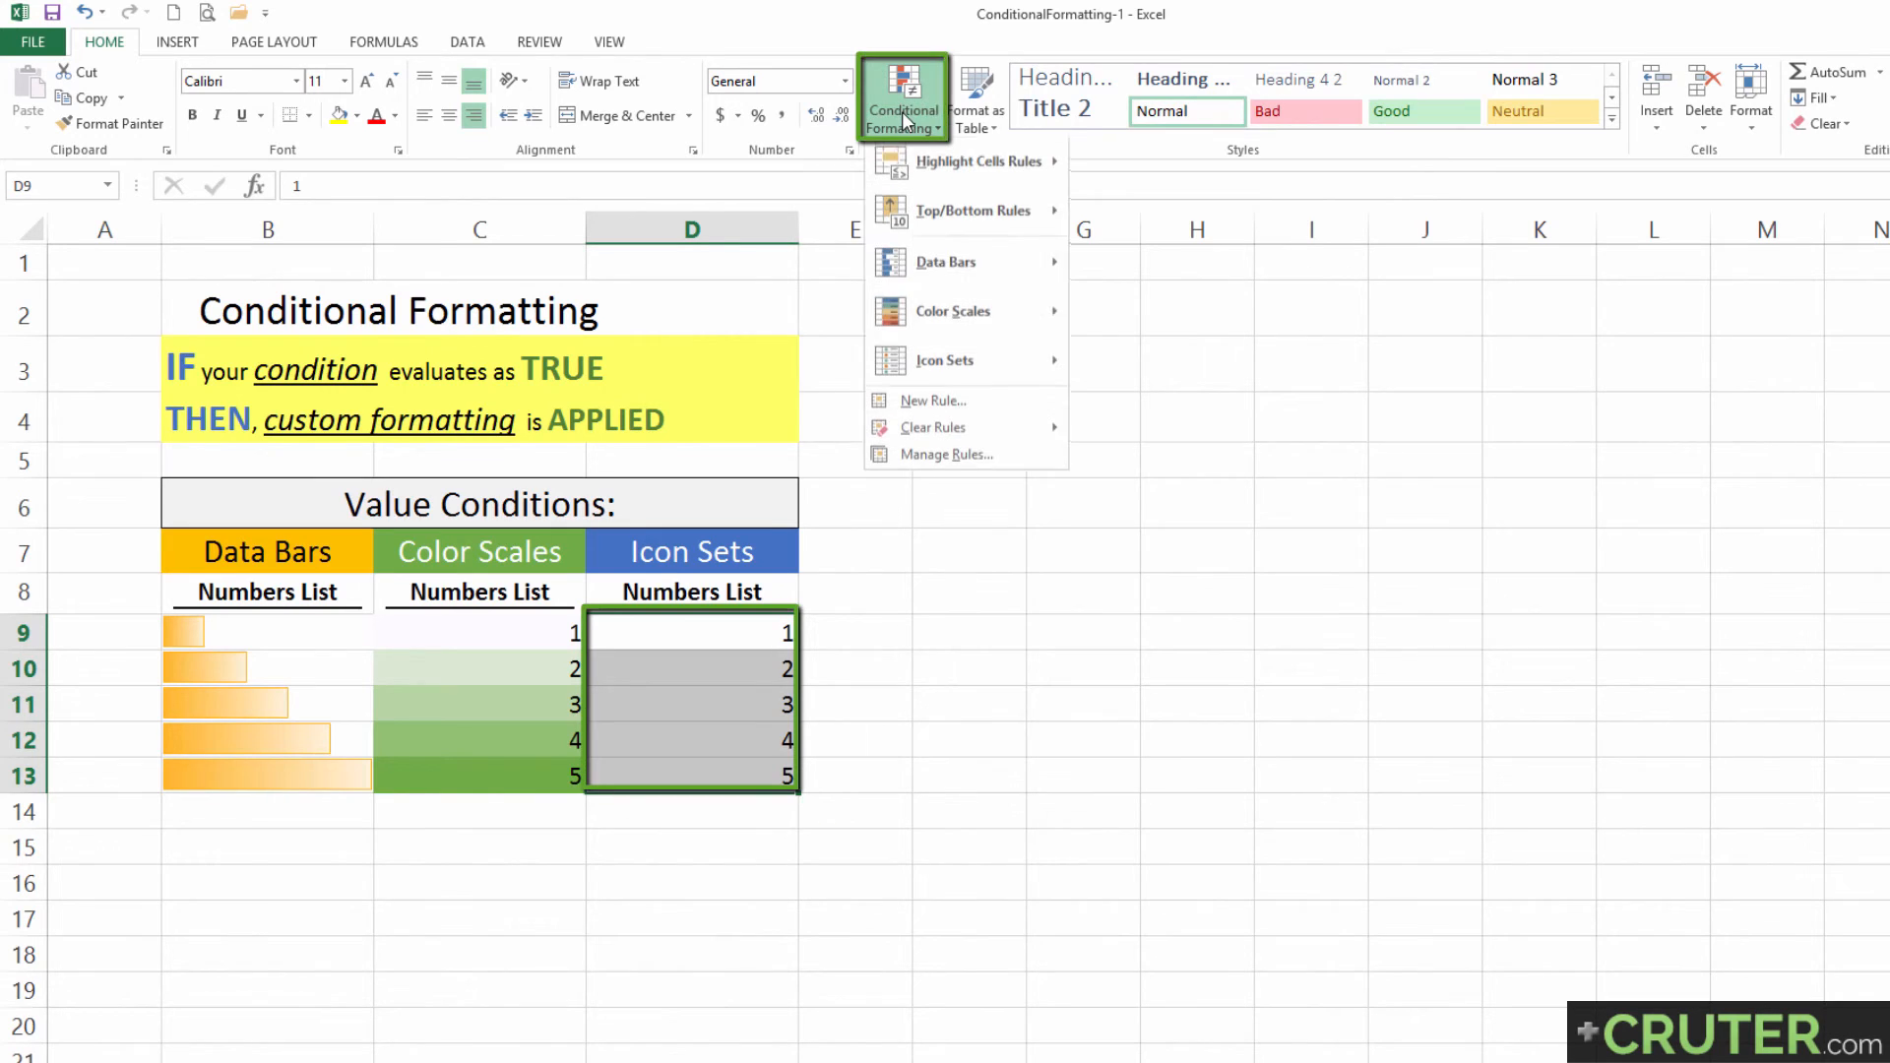
{"action": "mouse_move", "coordinate": [999, 384]}
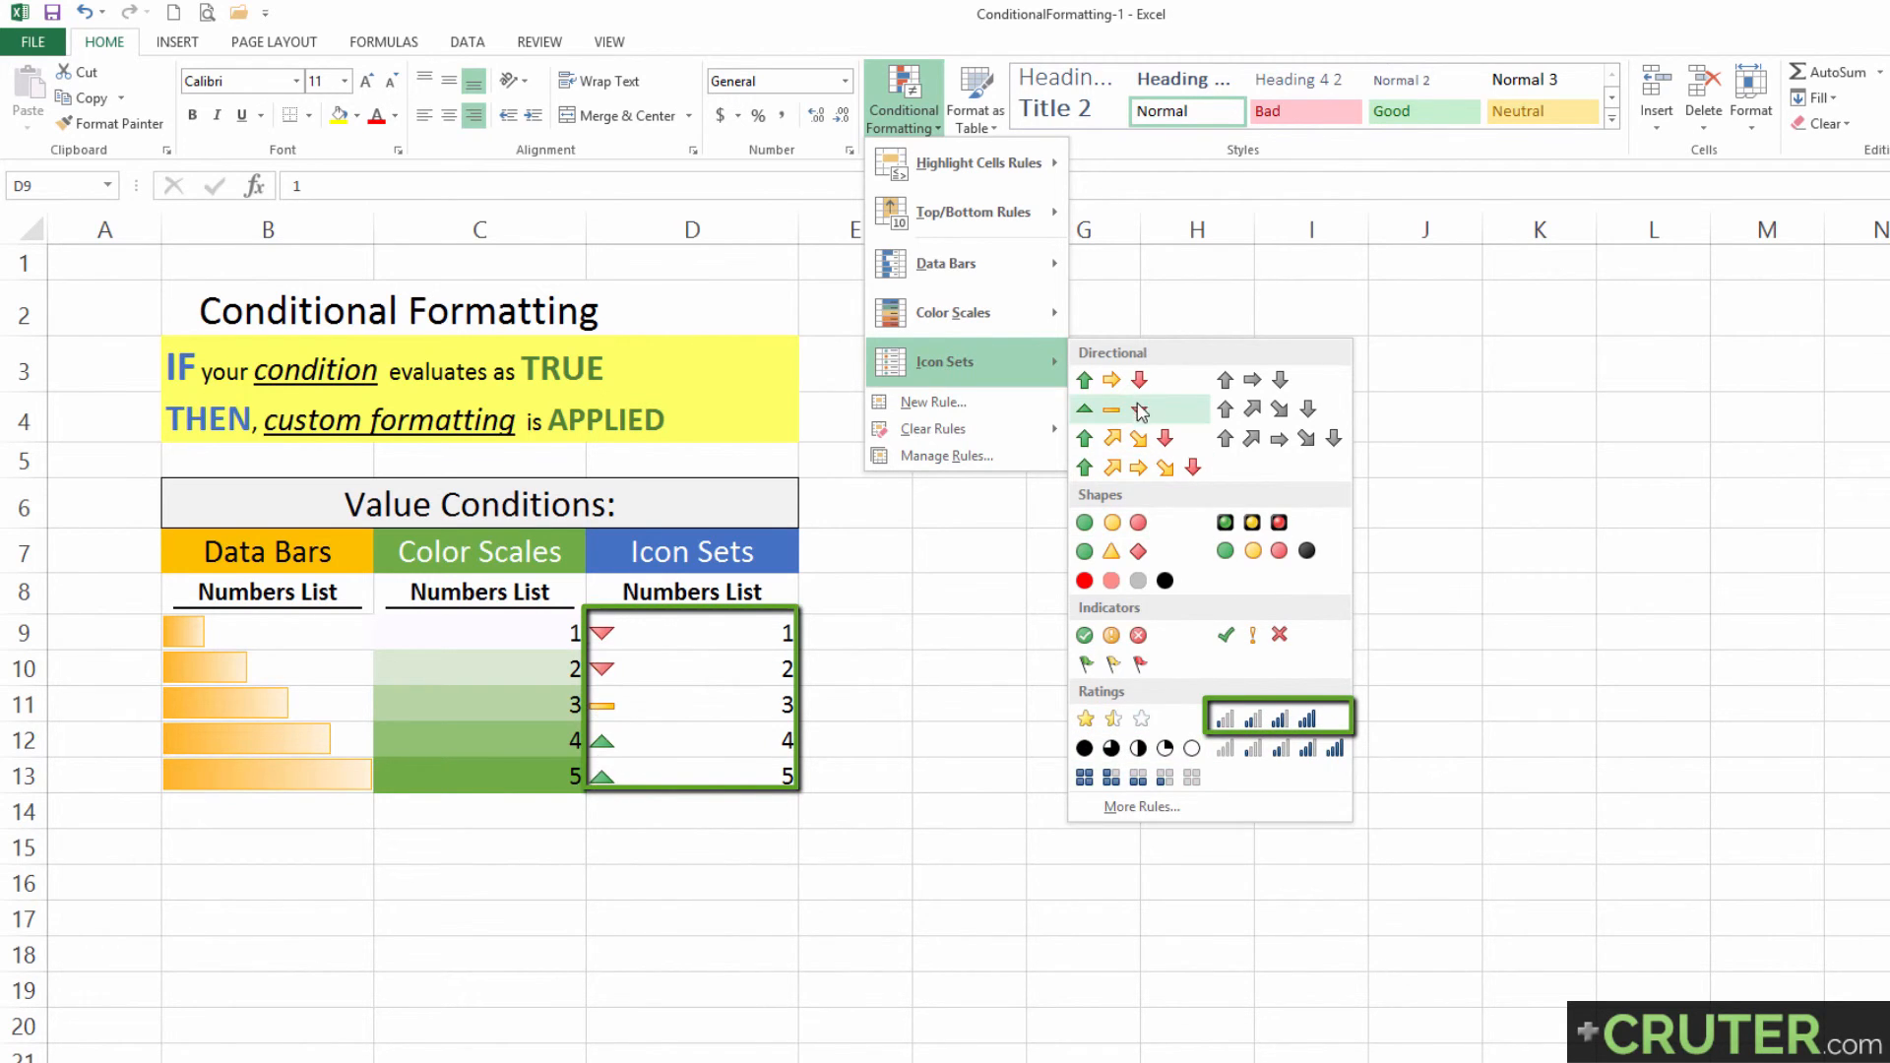
{"action": "left_click", "coordinate": [1280, 724]}
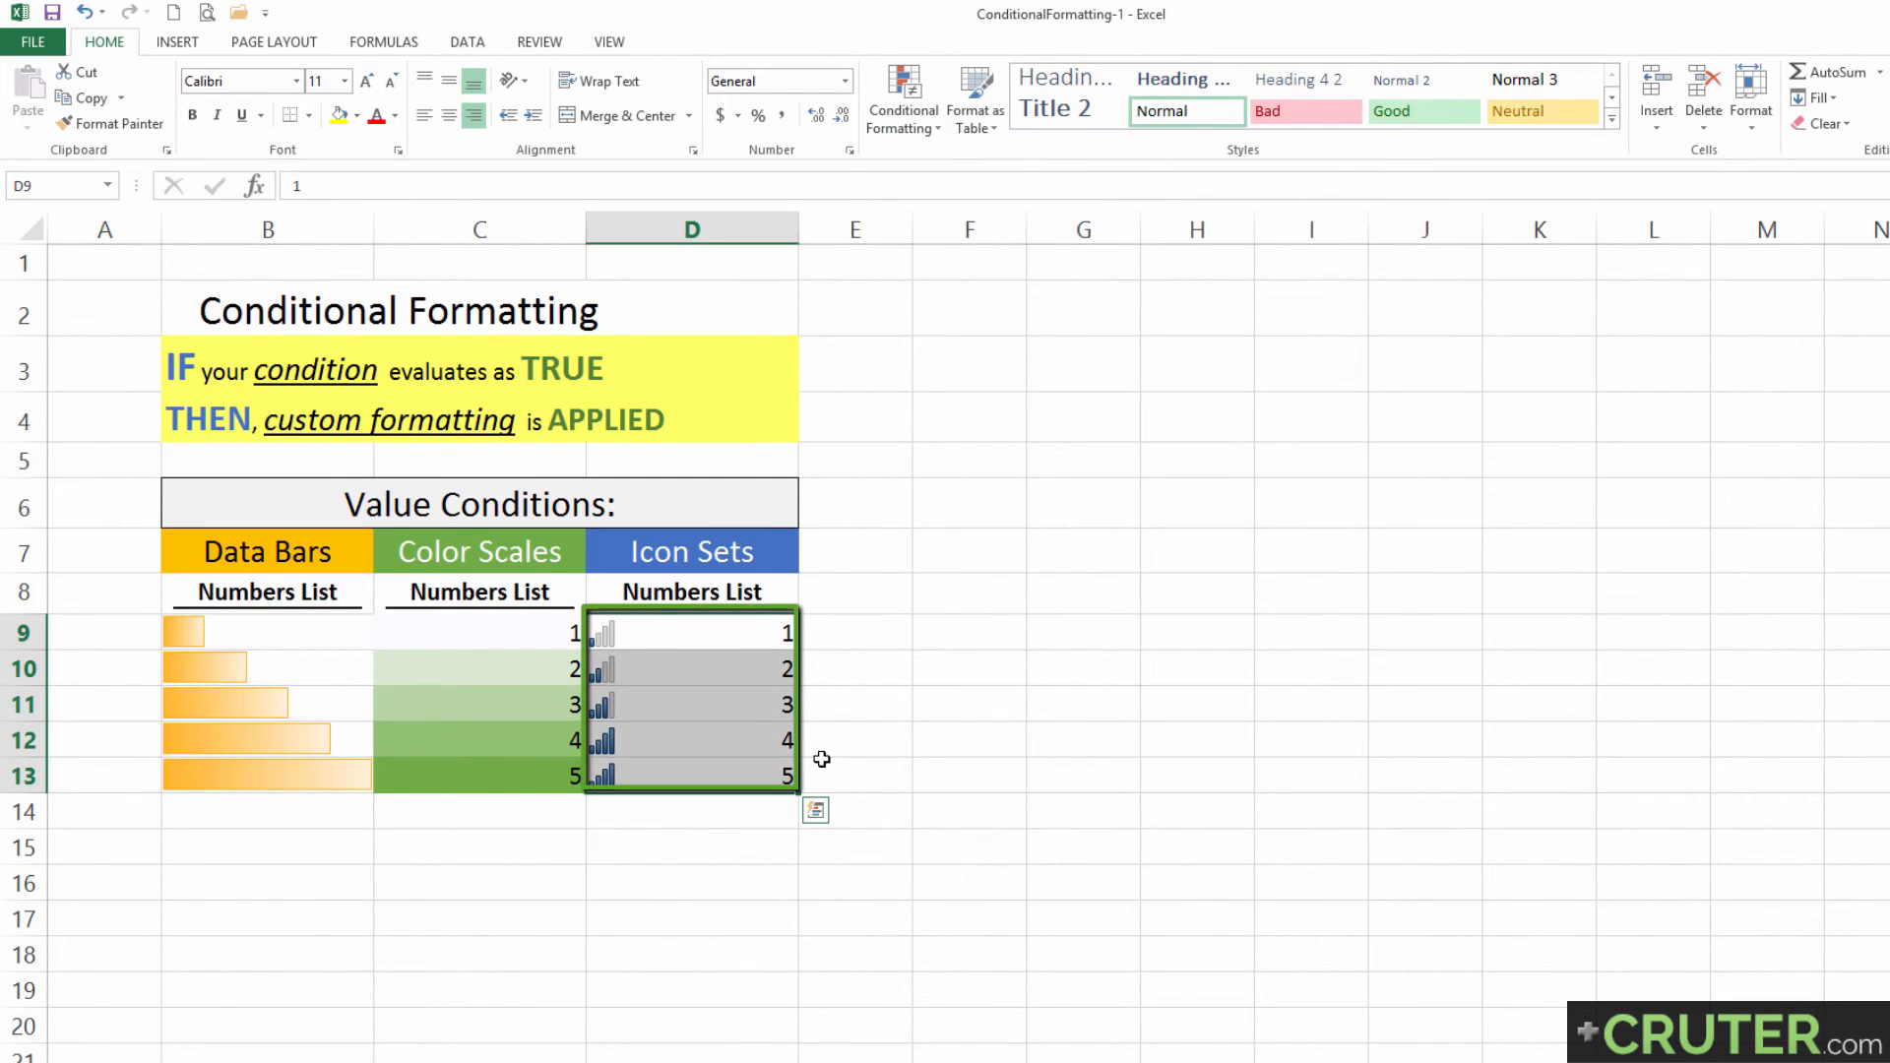
Add a white-to-green color scale to D9:D13 in combination with its icon set.
{"action": "left_click", "coordinate": [916, 123]}
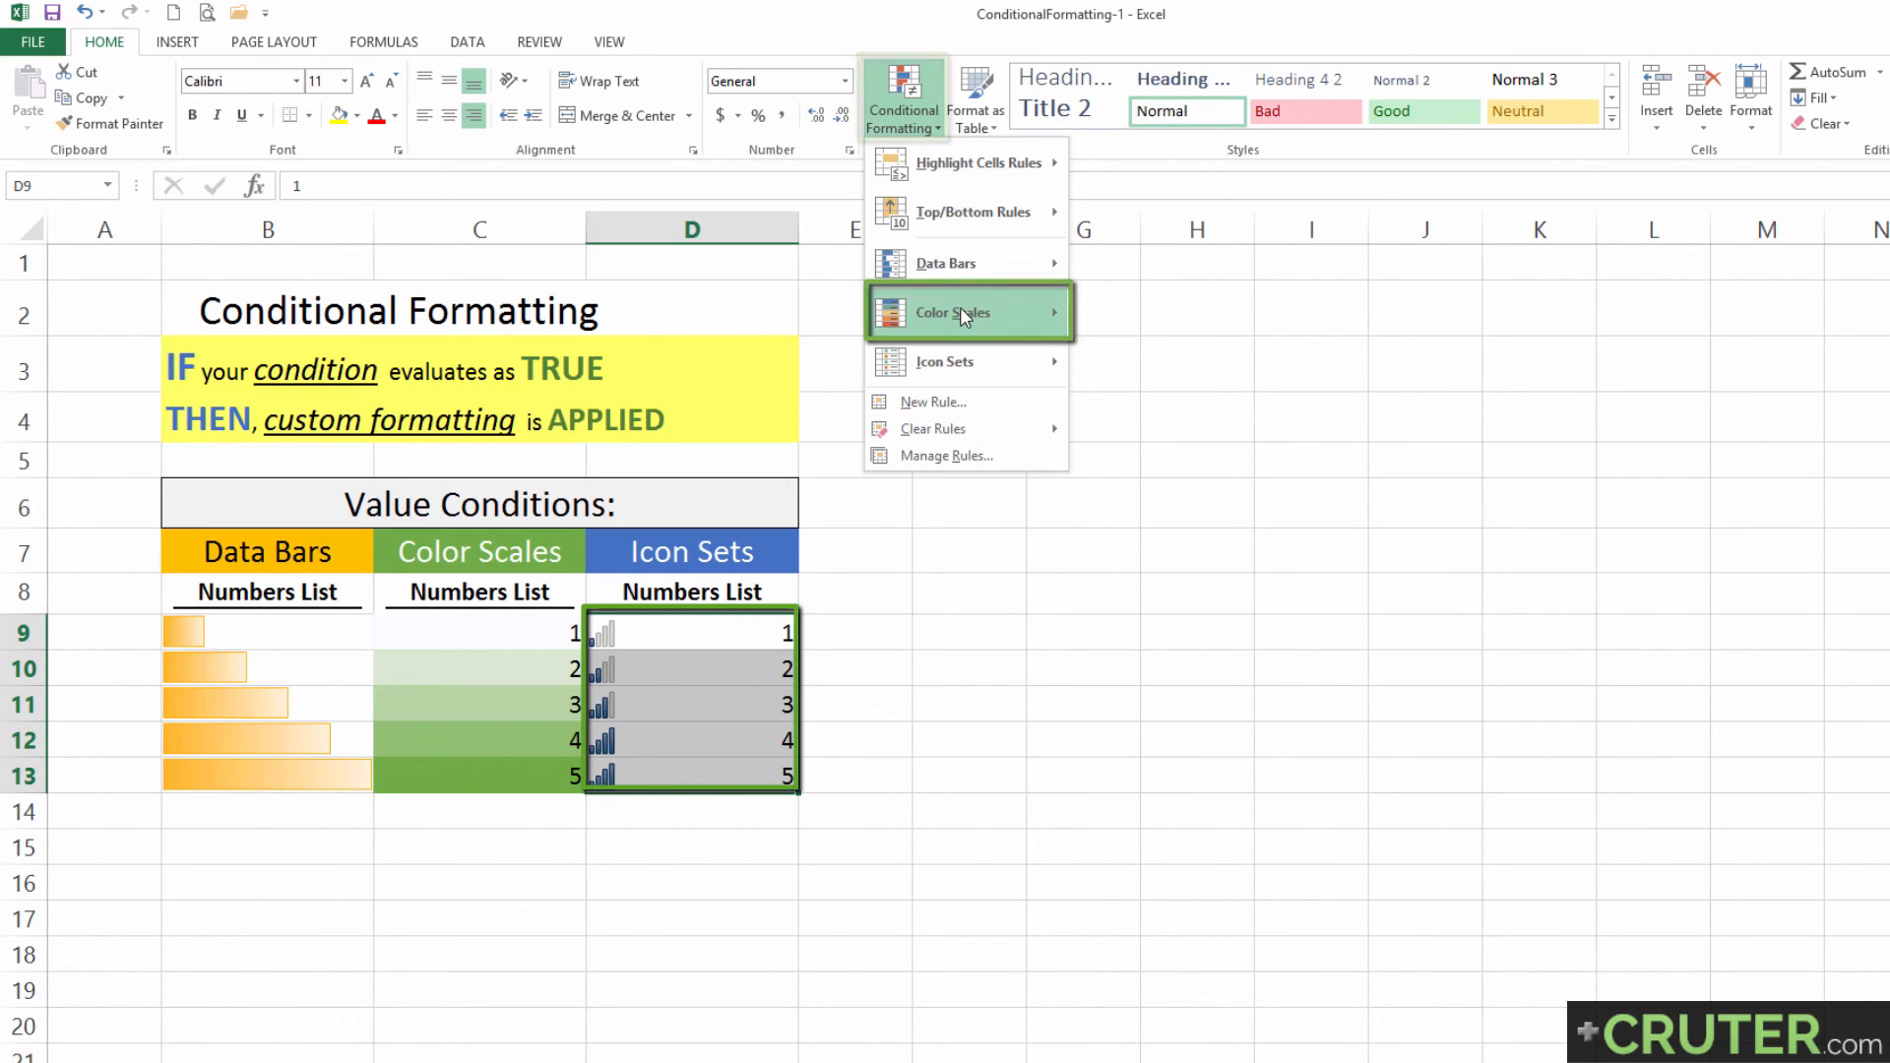
{"action": "mouse_move", "coordinate": [968, 315]}
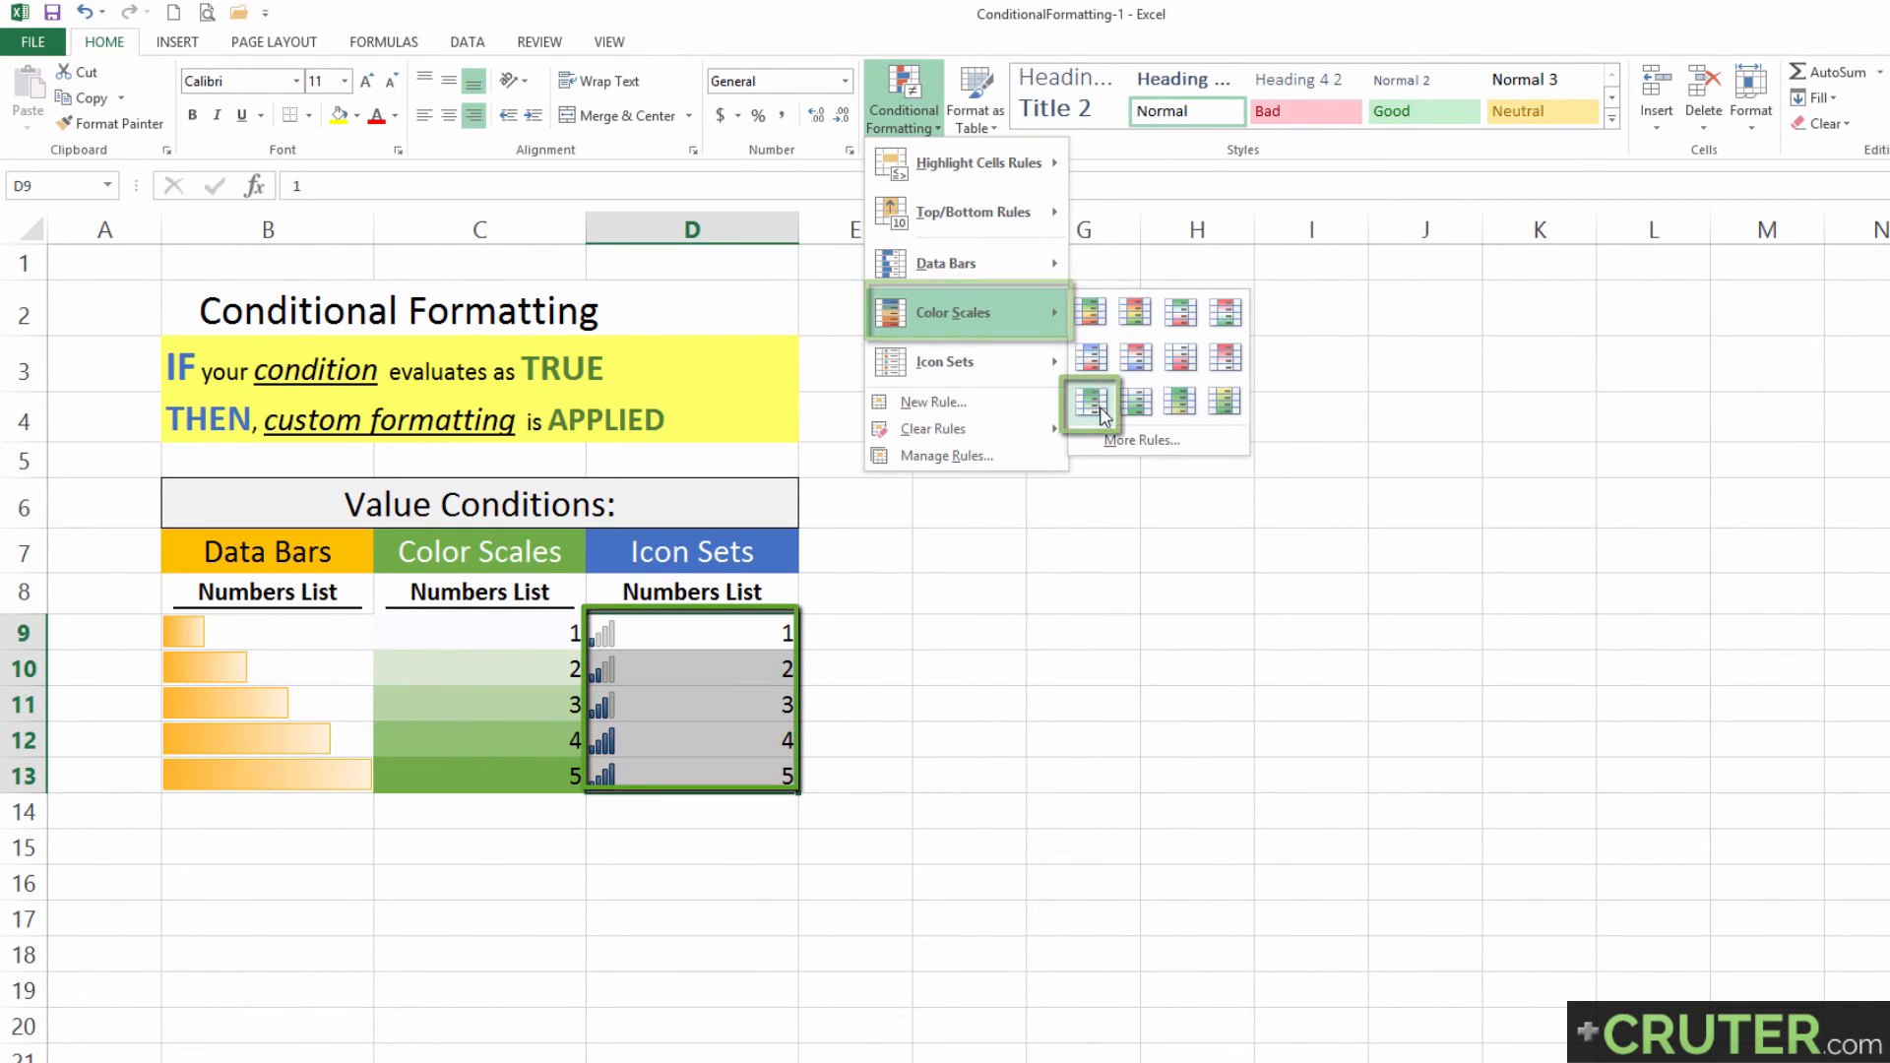
{"action": "left_click", "coordinate": [1098, 409]}
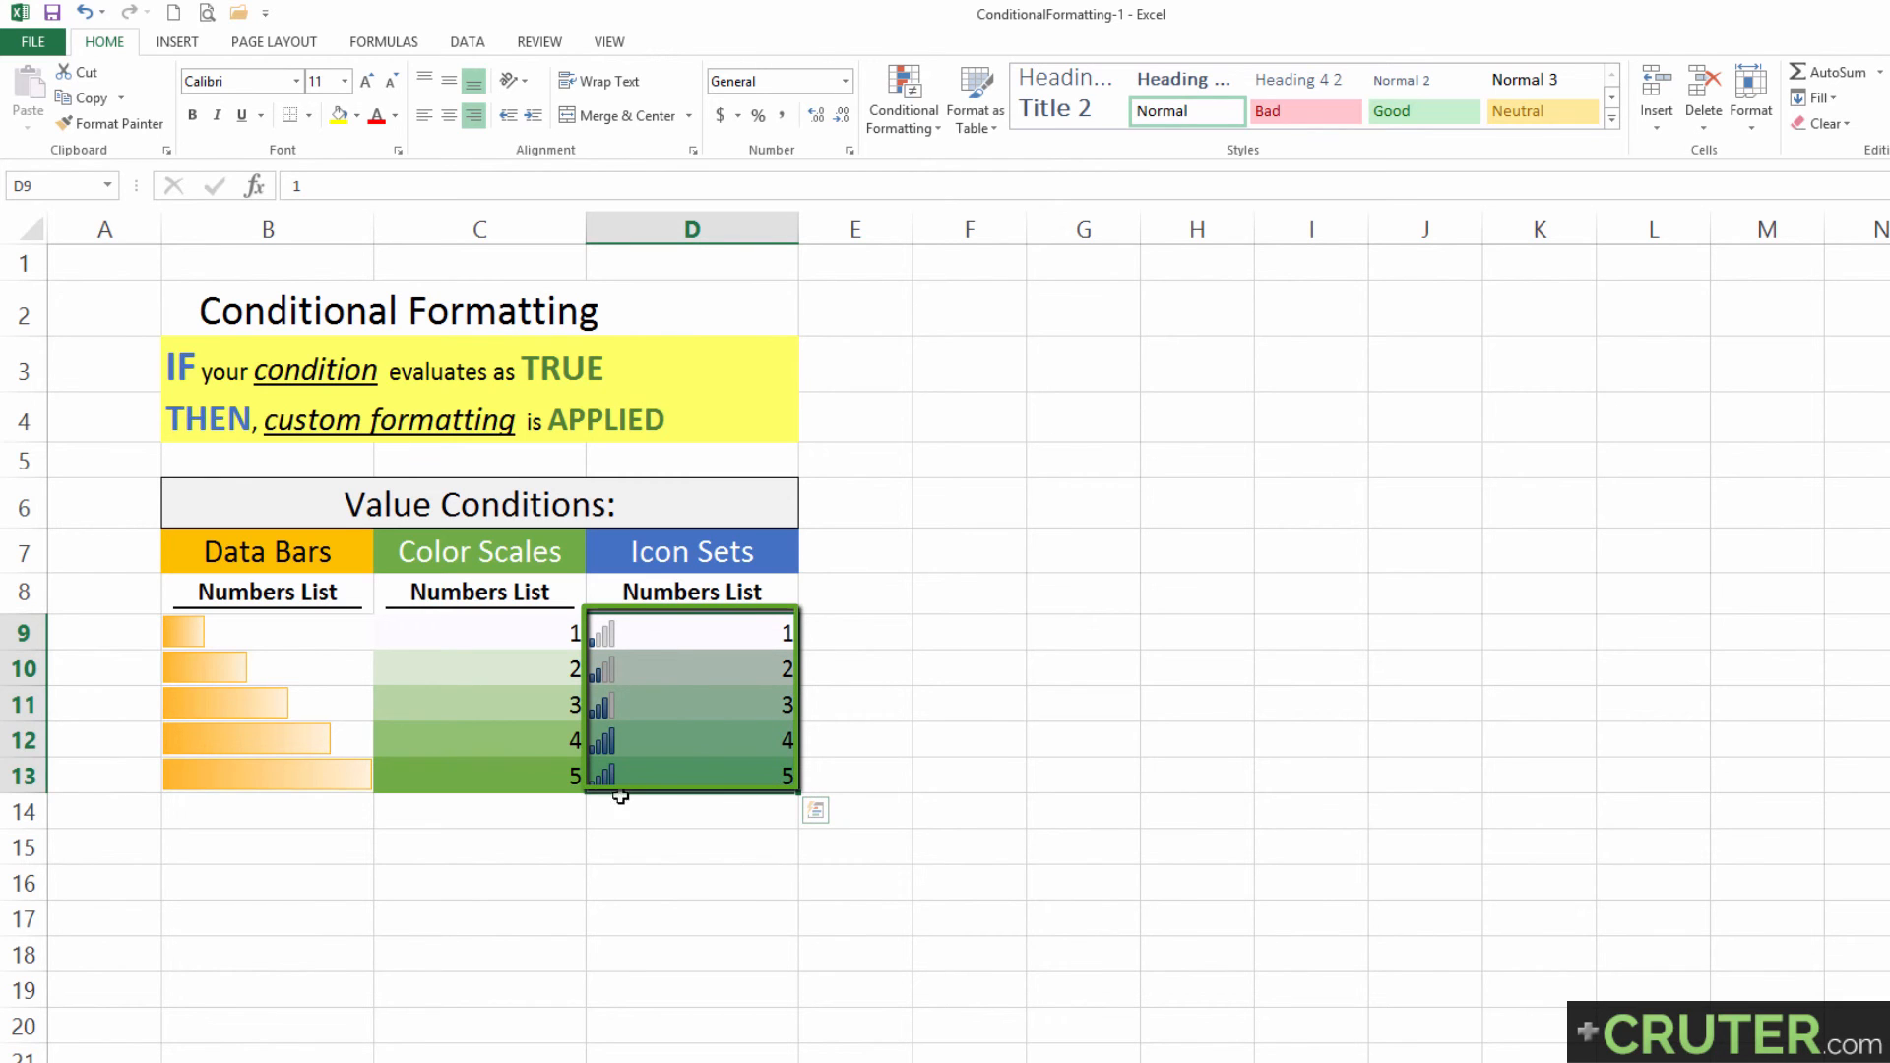
Edit the Graded Color Scale rule of D9:D13 to use the blue theme color as its maximum, and apply the edited rule.
{"action": "left_click", "coordinate": [901, 104]}
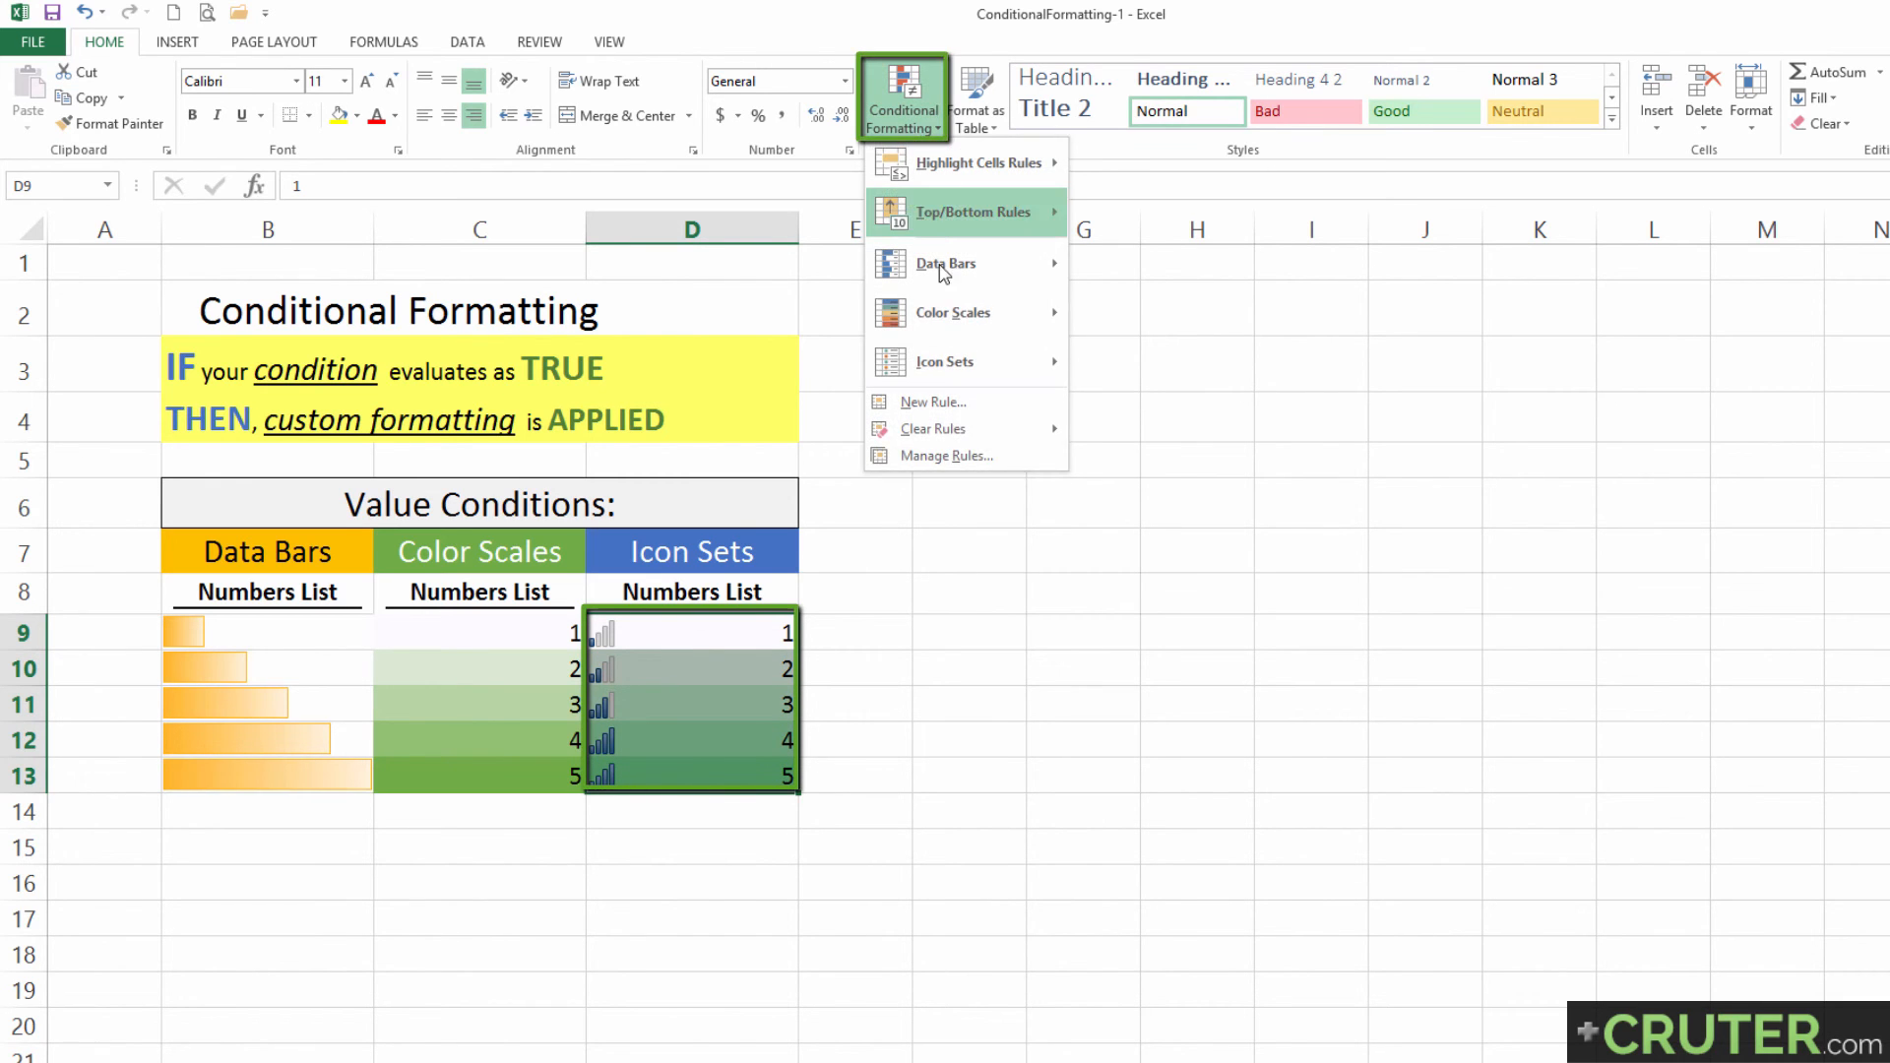
{"action": "left_click", "coordinate": [947, 456]}
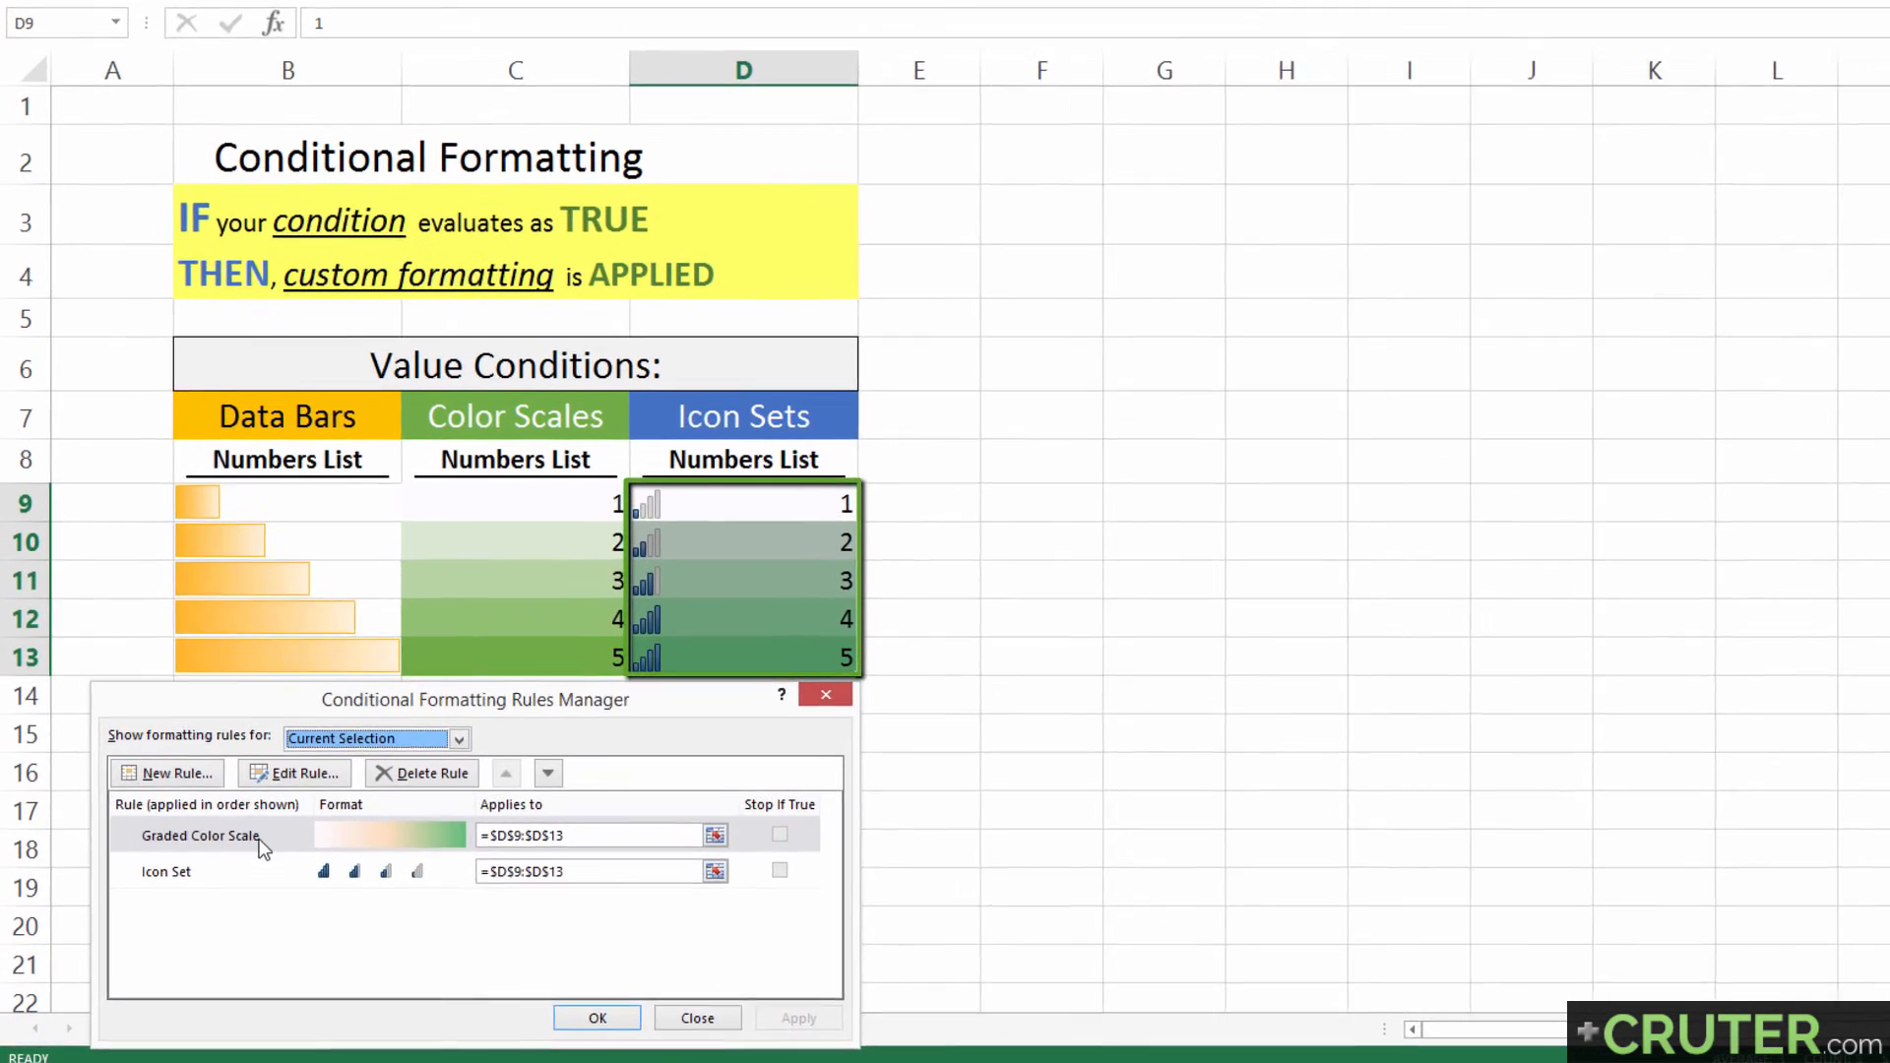
{"action": "left_click", "coordinate": [217, 862]}
{"action": "double_click", "coordinate": [267, 827]}
{"action": "left_click_drag", "start_coordinate": [553, 571], "coordinate": [383, 323]}
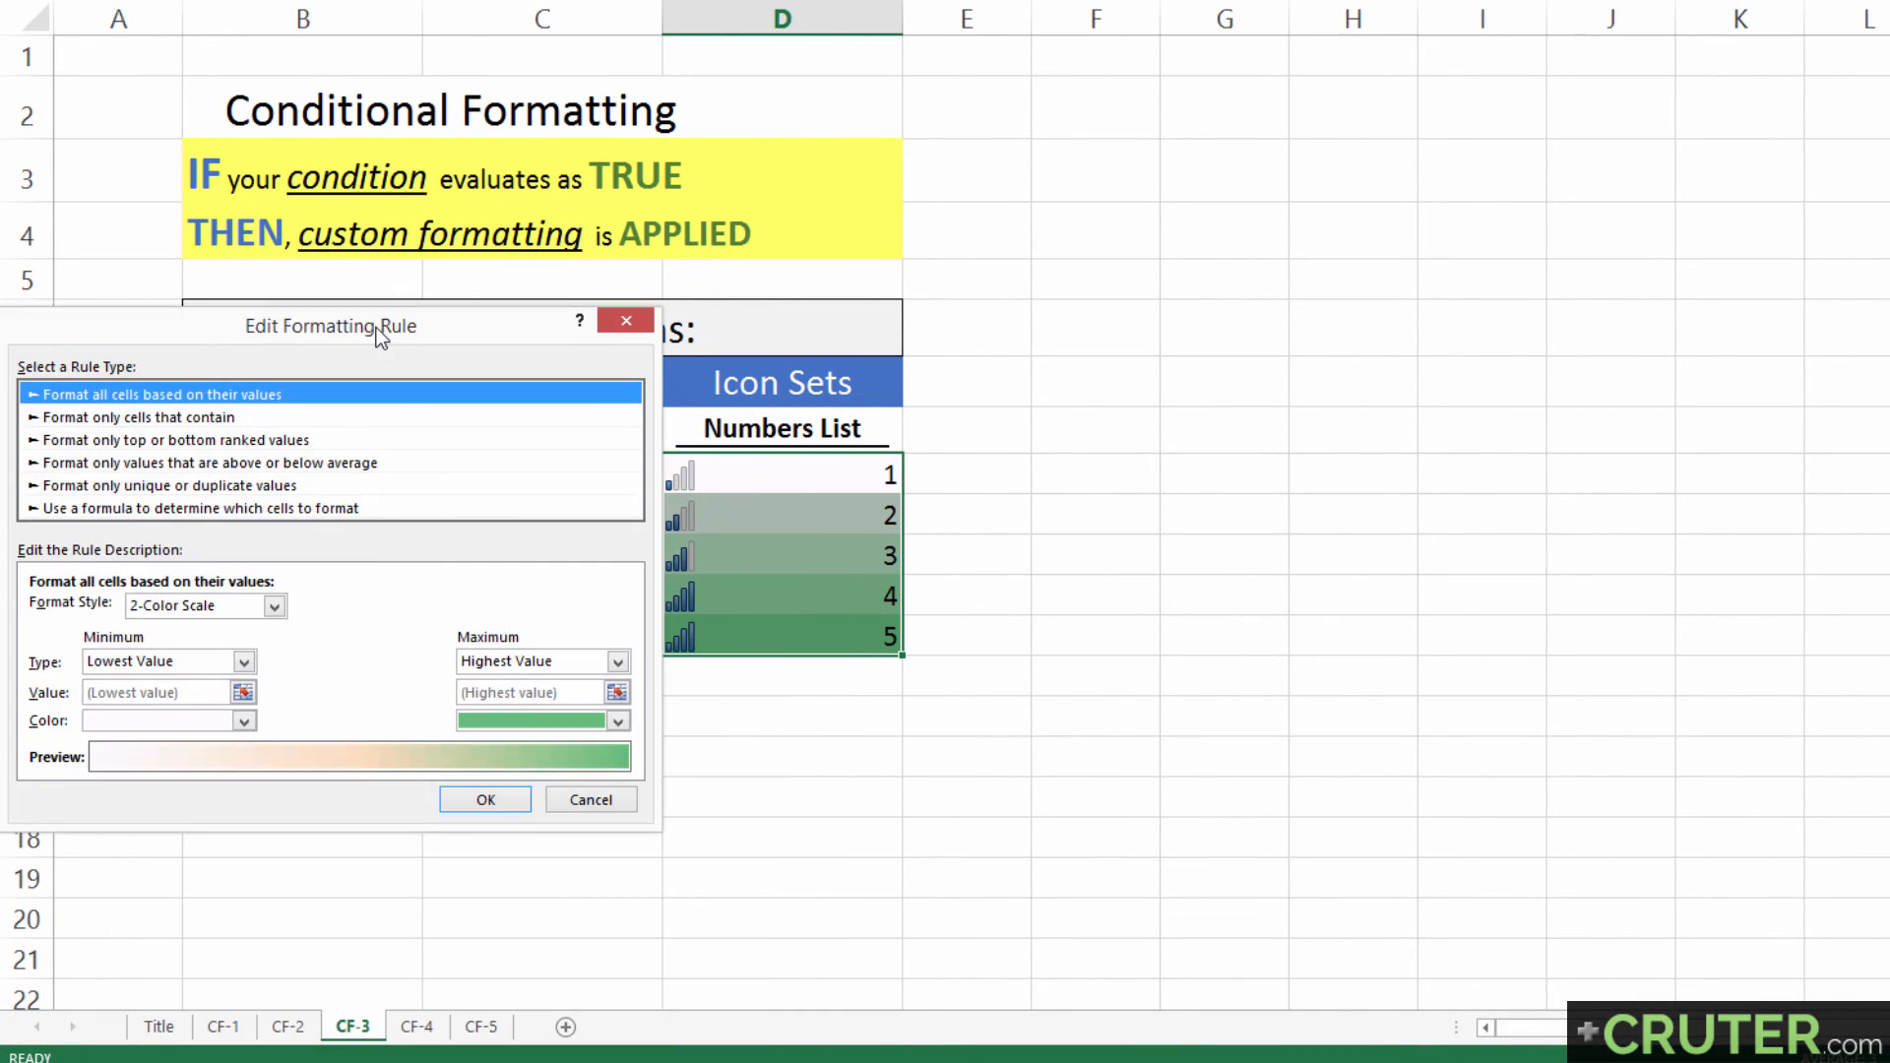
{"action": "left_click", "coordinate": [616, 718]}
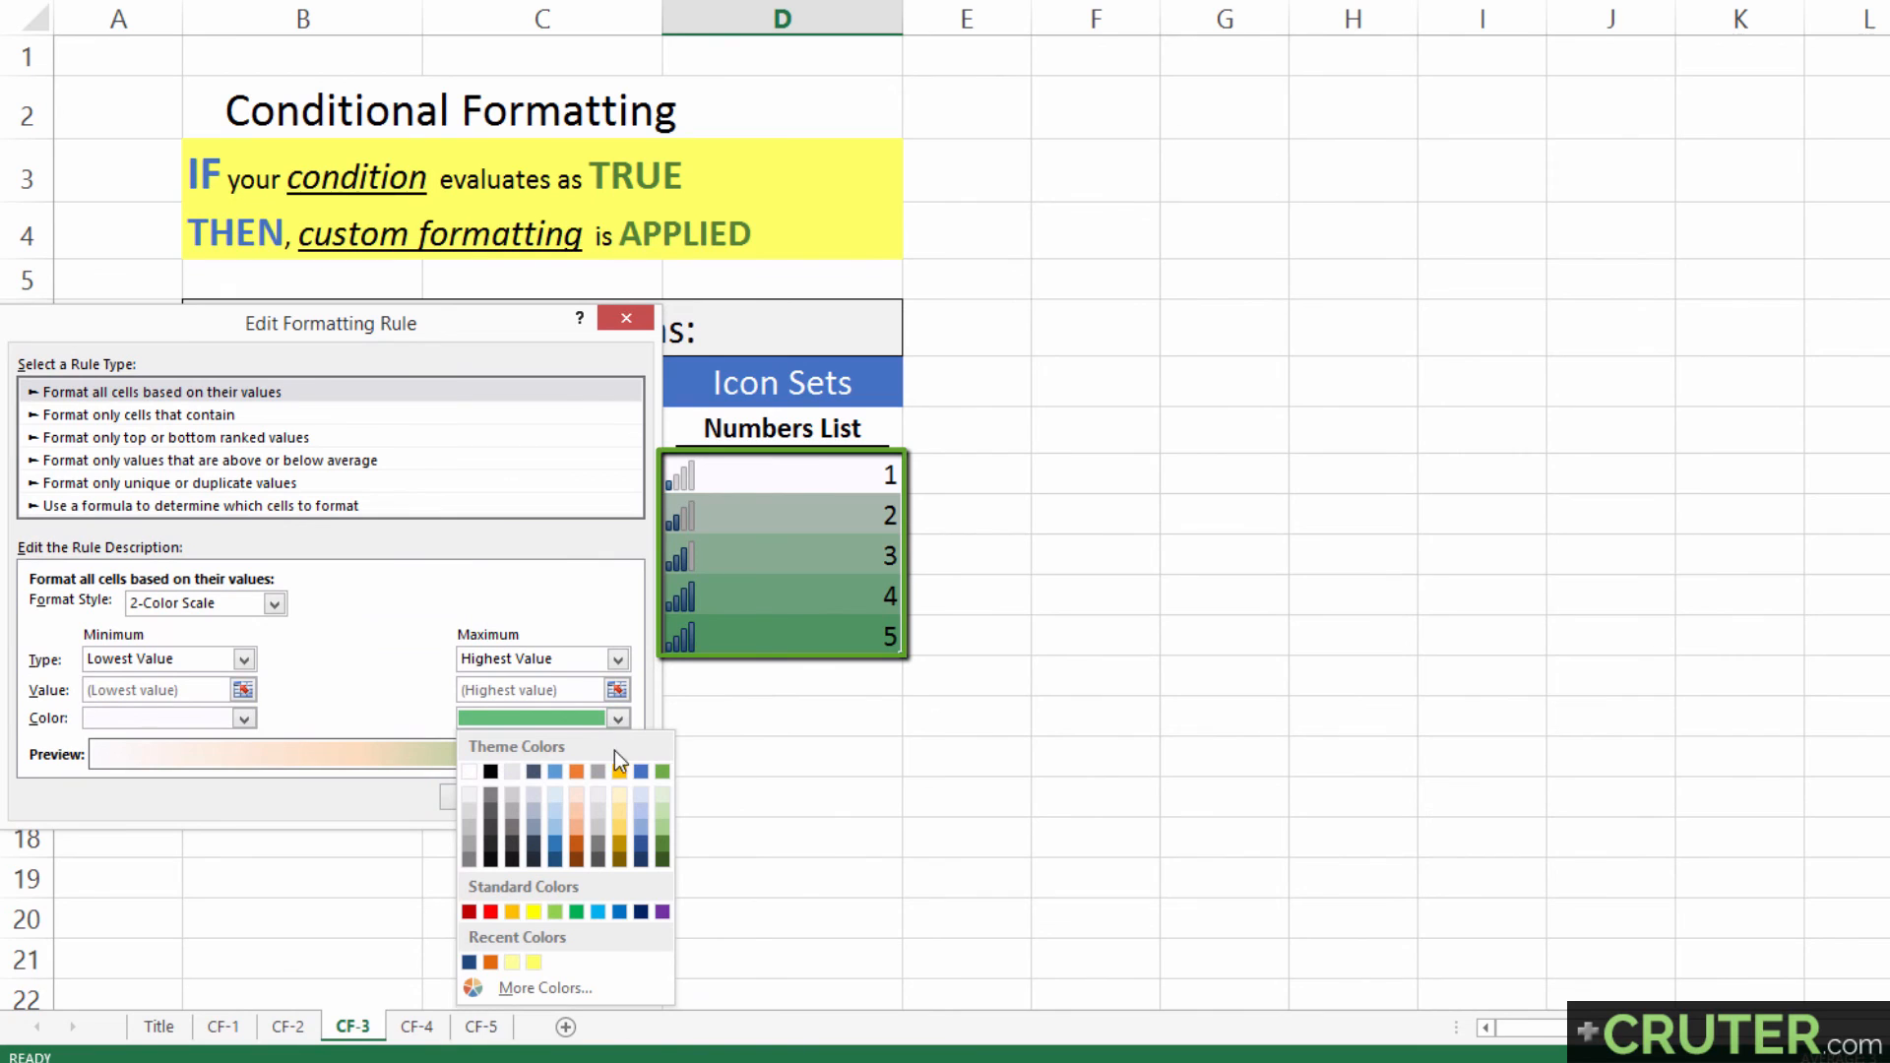
{"action": "left_click", "coordinate": [639, 771]}
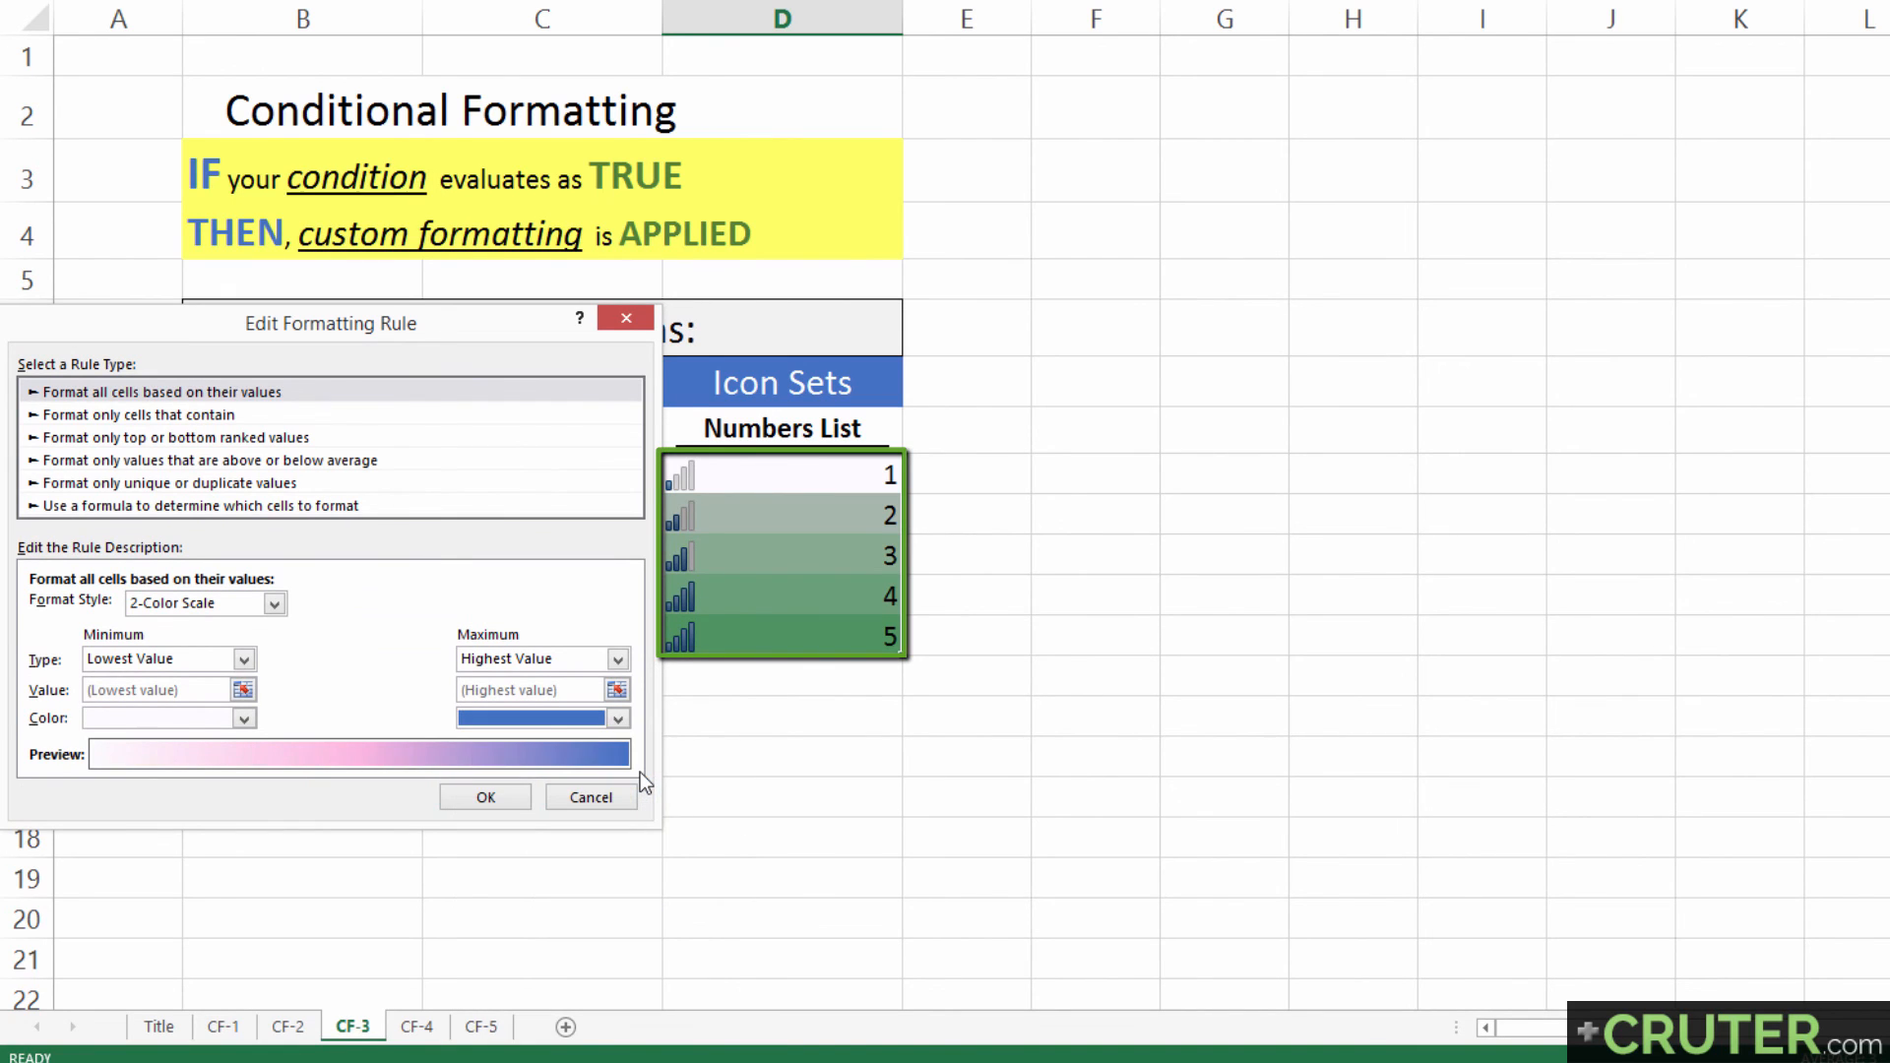
{"action": "left_click", "coordinate": [485, 797]}
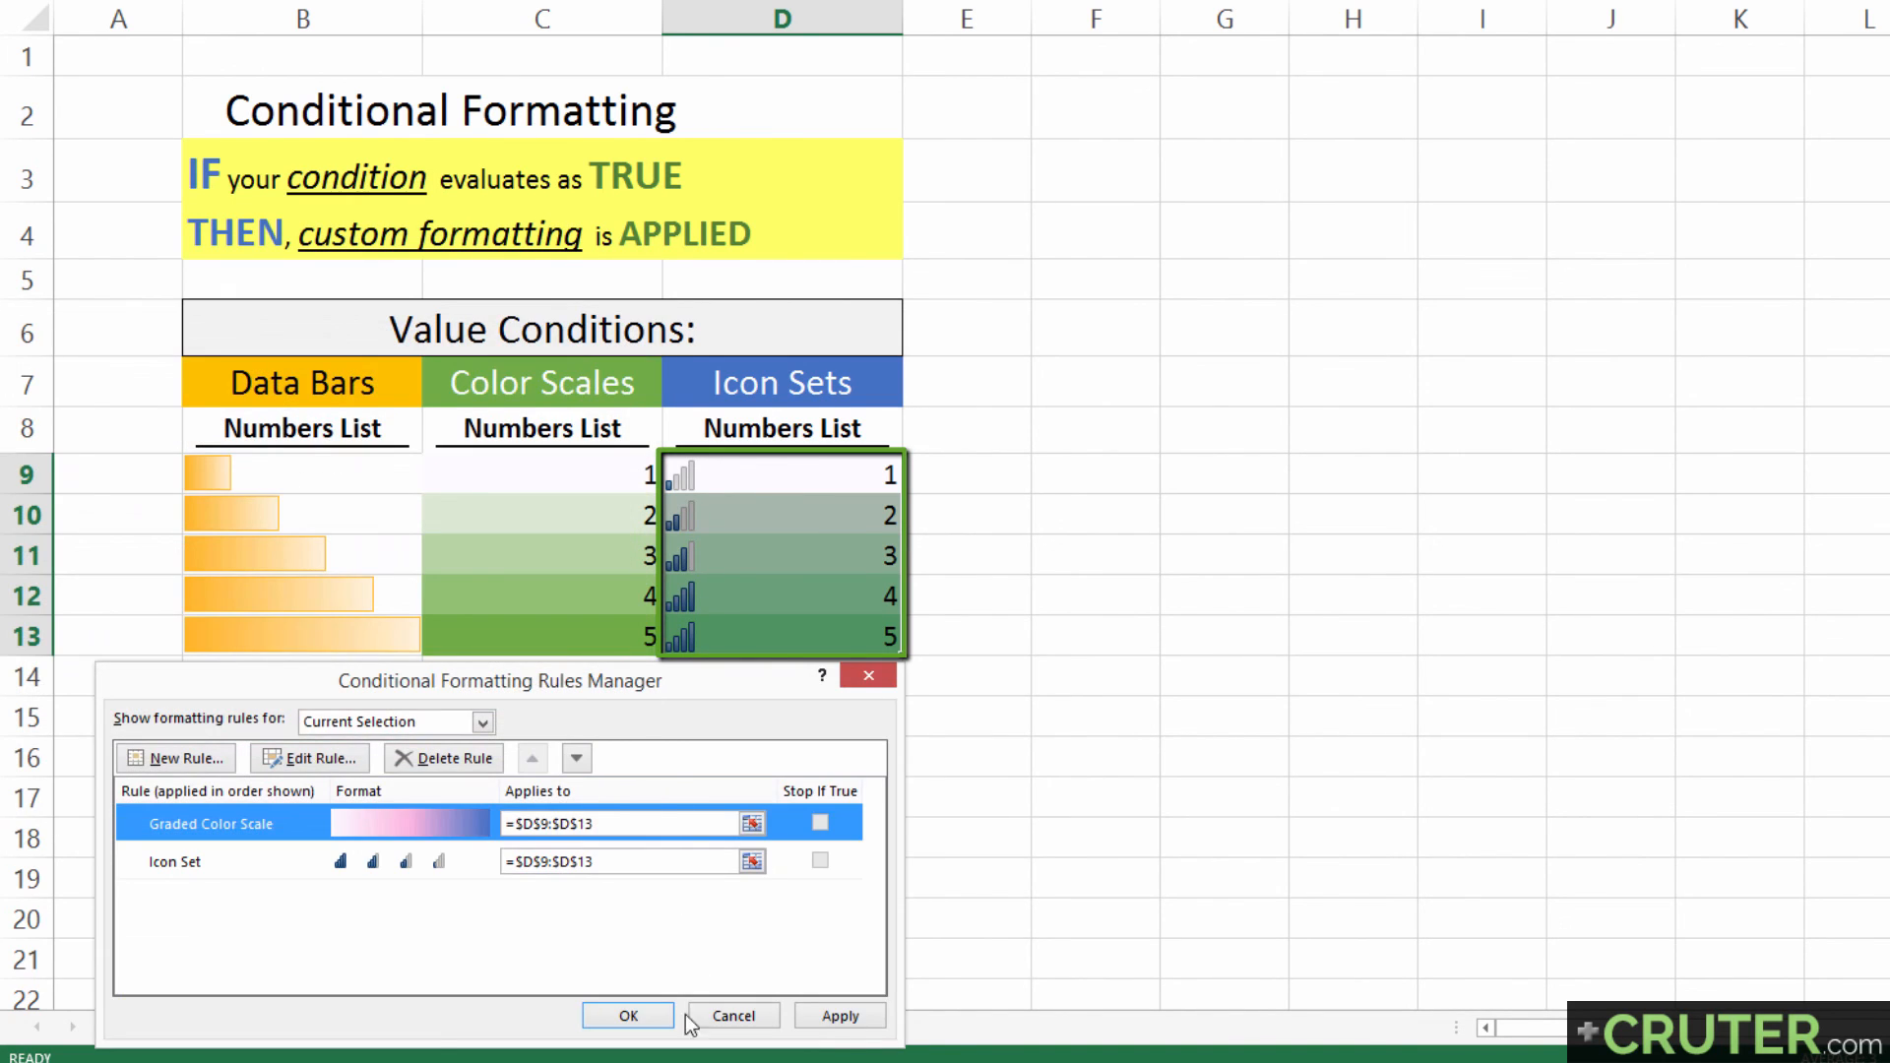
{"action": "left_click", "coordinate": [833, 1014]}
{"action": "left_click", "coordinate": [625, 1013]}
{"action": "left_click", "coordinate": [650, 724]}
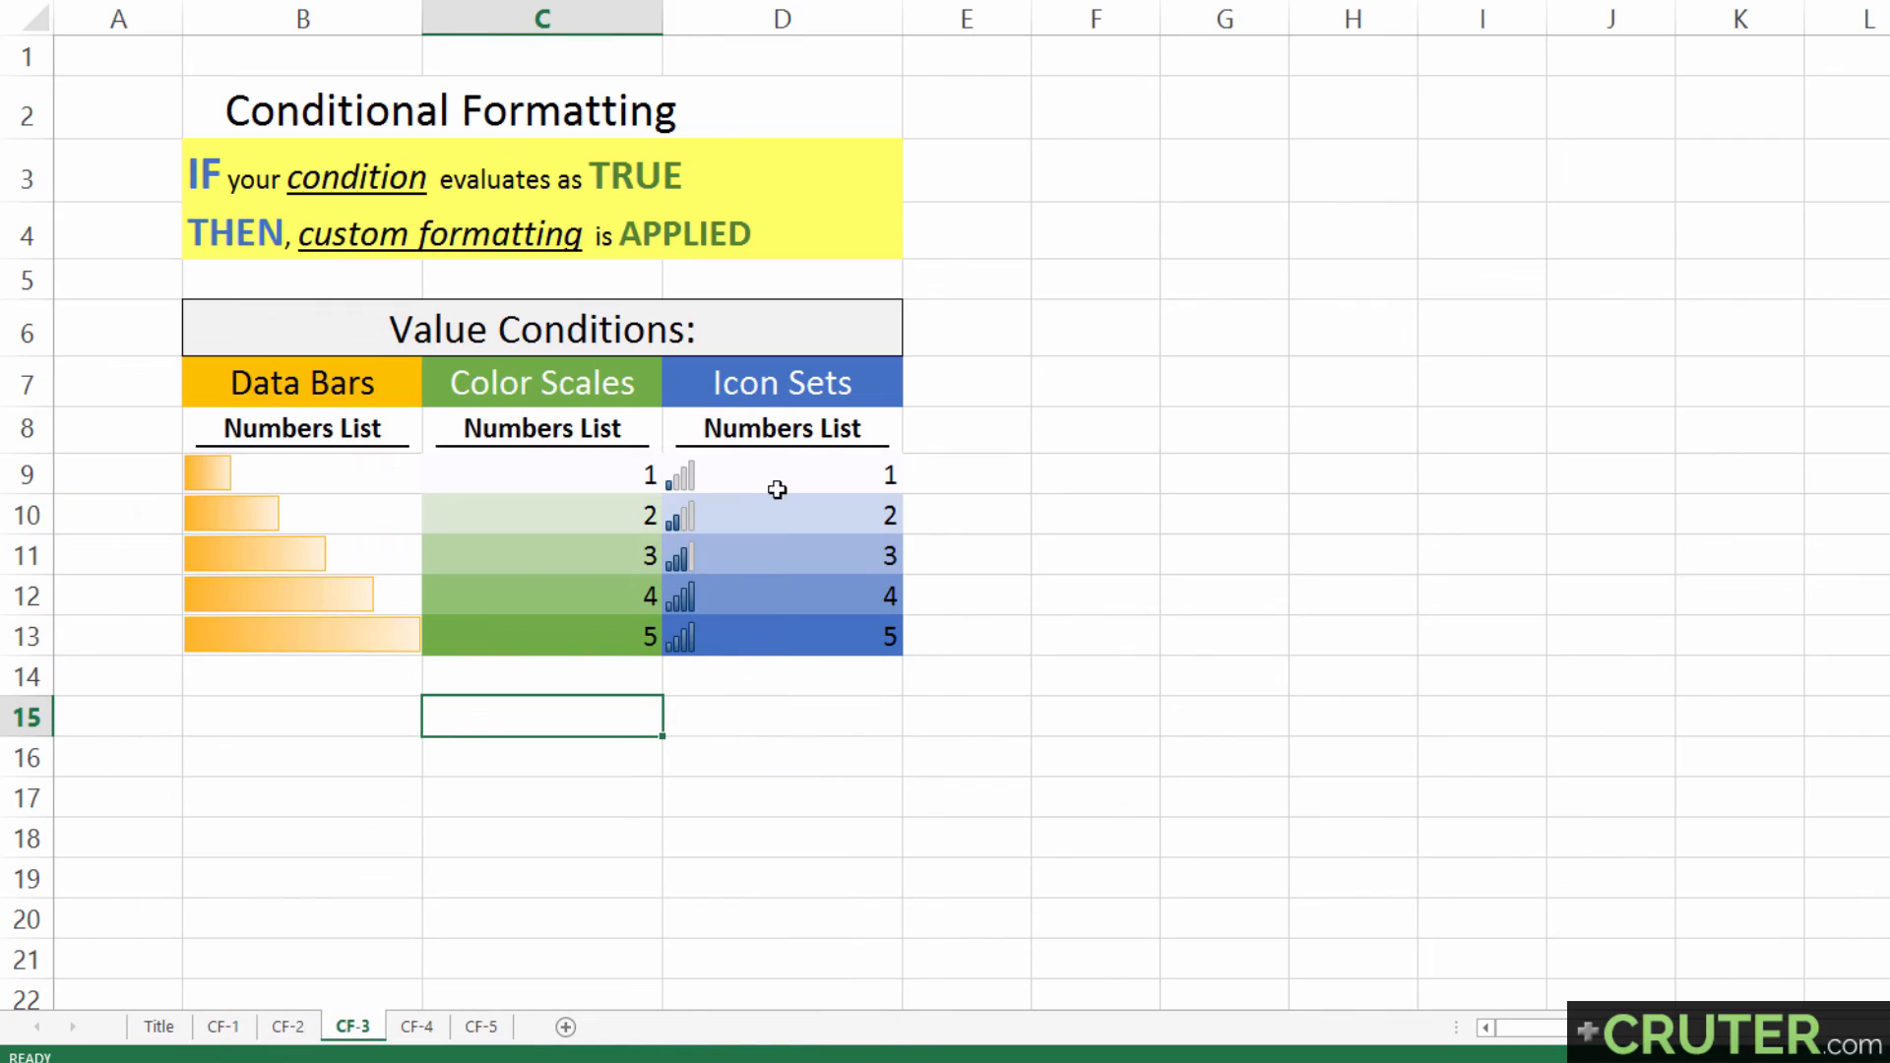